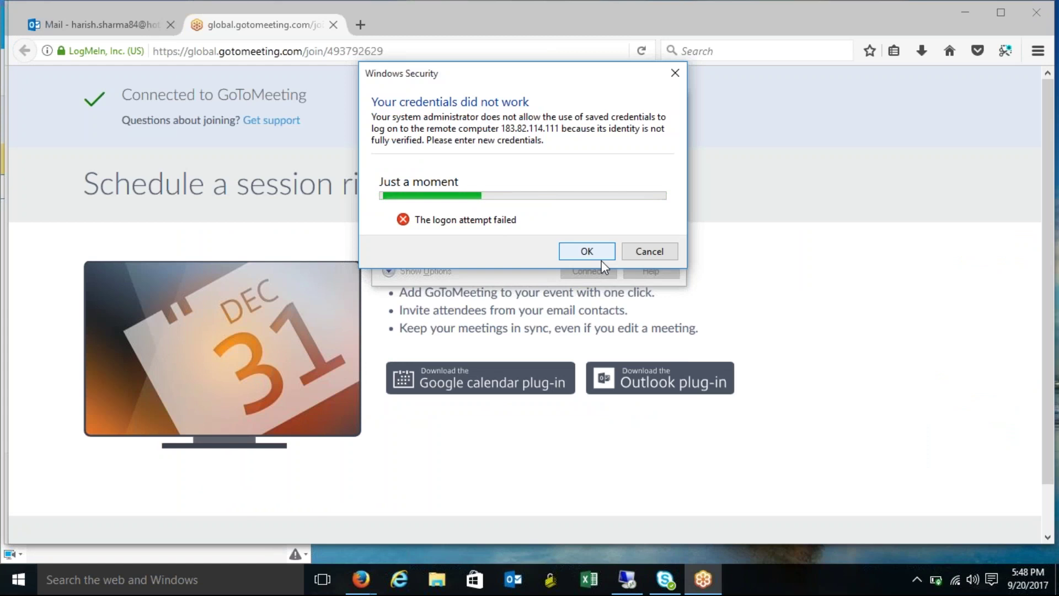
Enter the saved account's password and submit it to log on to 183.82.114.111.
{"action": "type", "text": "•••••••"}
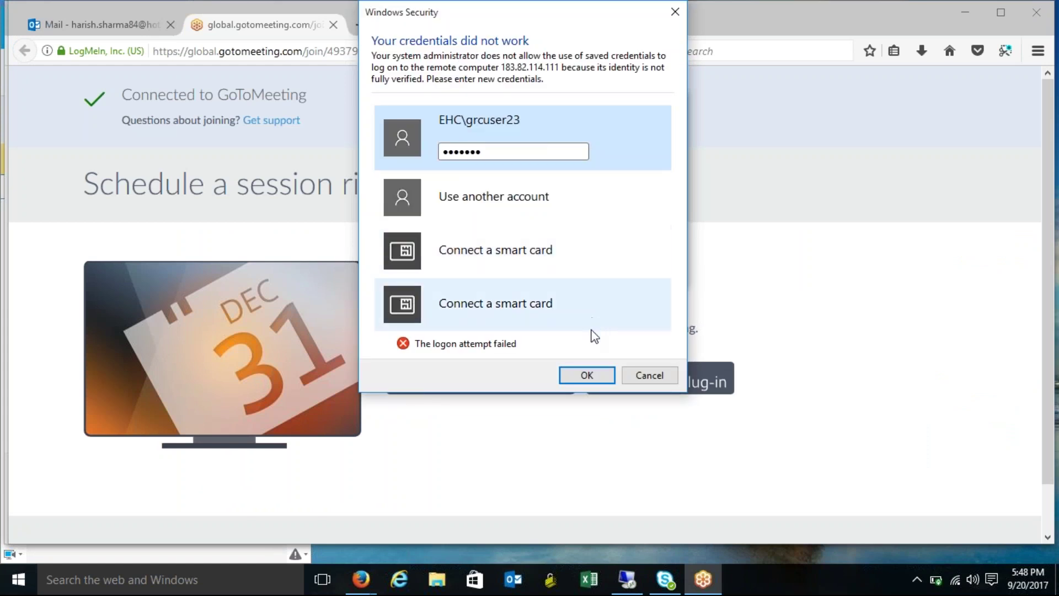
{"action": "left_click", "coordinate": [586, 373]}
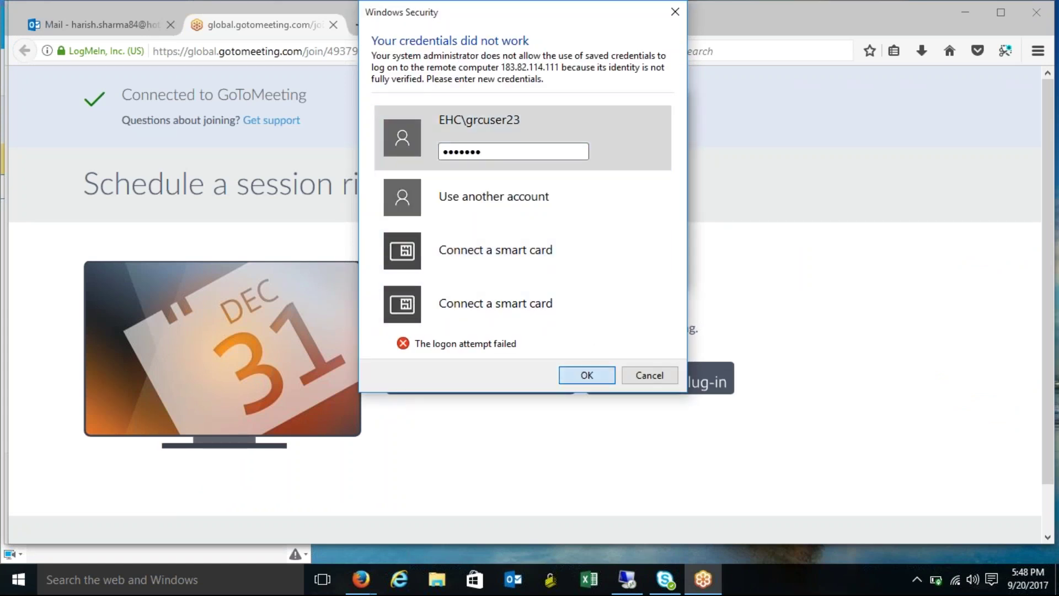
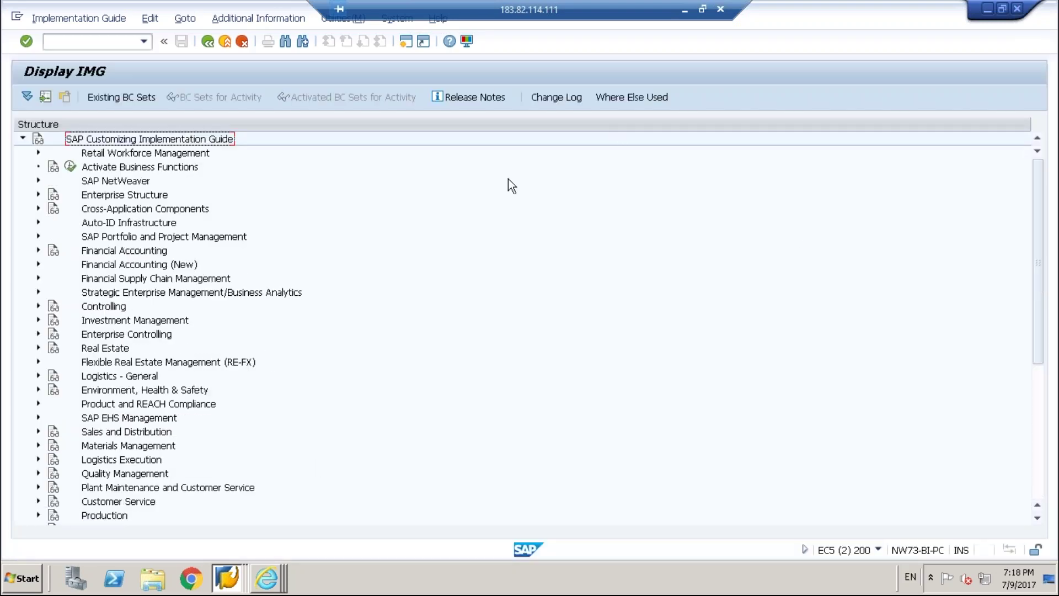
Open SAP Logon 740 and sign in to client 800 with the saved user and password.
{"action": "left_click", "coordinate": [215, 578]}
{"action": "left_click", "coordinate": [227, 578]}
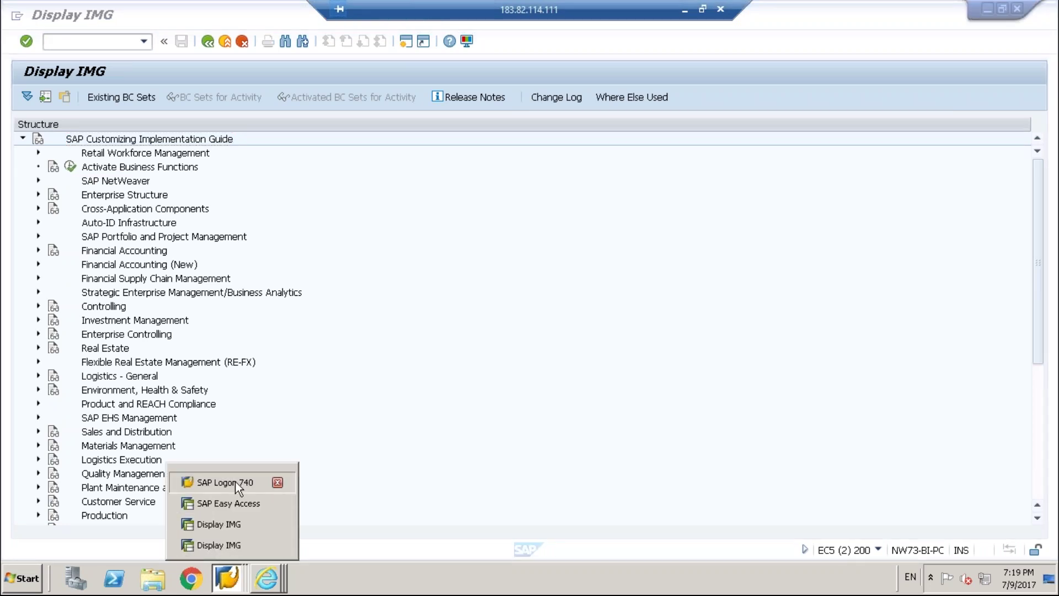
{"action": "left_click", "coordinate": [236, 482]}
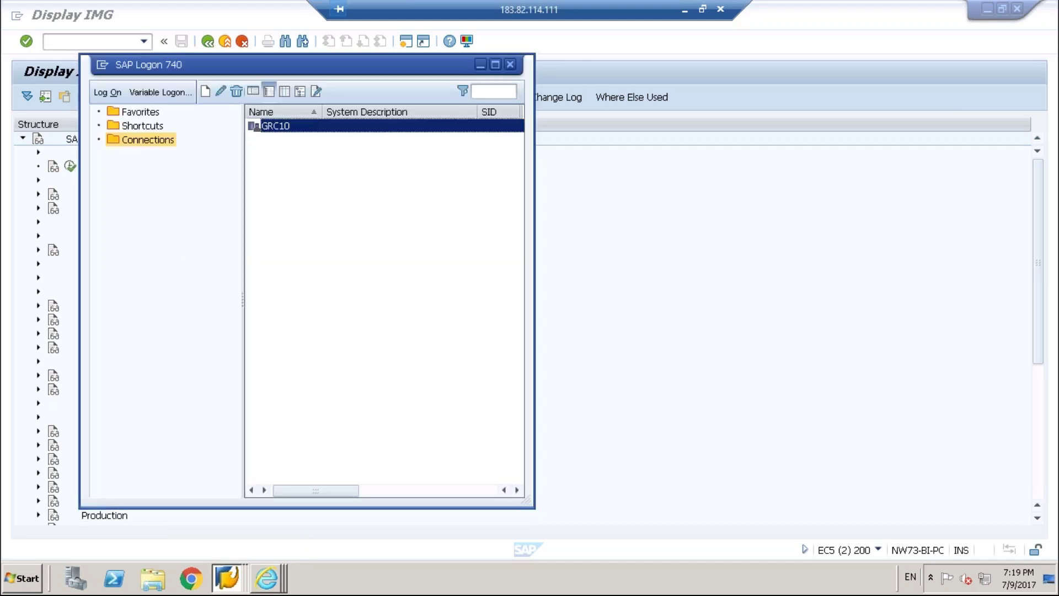
{"action": "type", "text": "gr"}
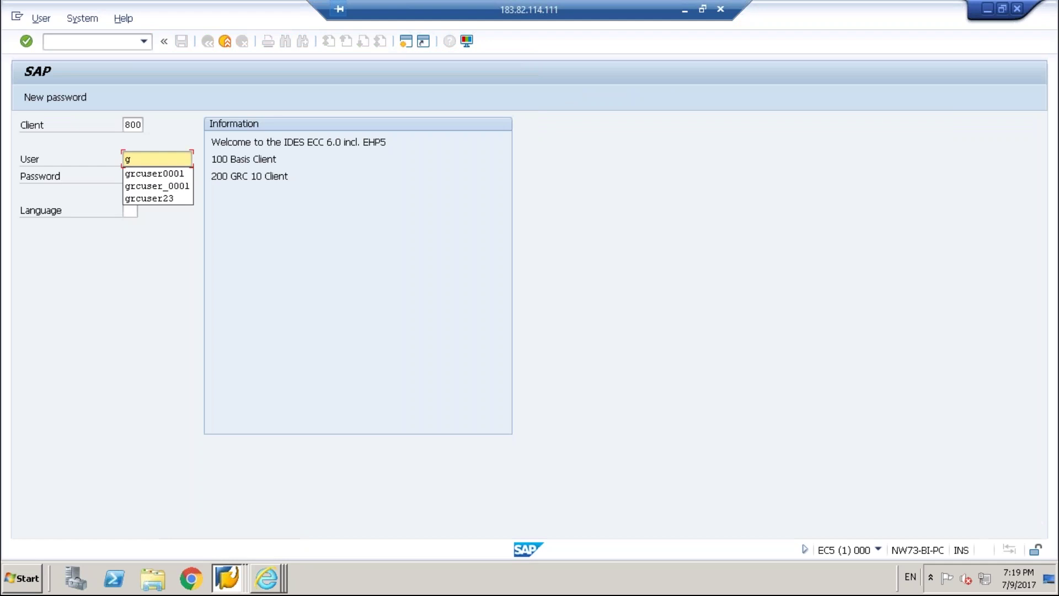
{"action": "left_click", "coordinate": [162, 198]}
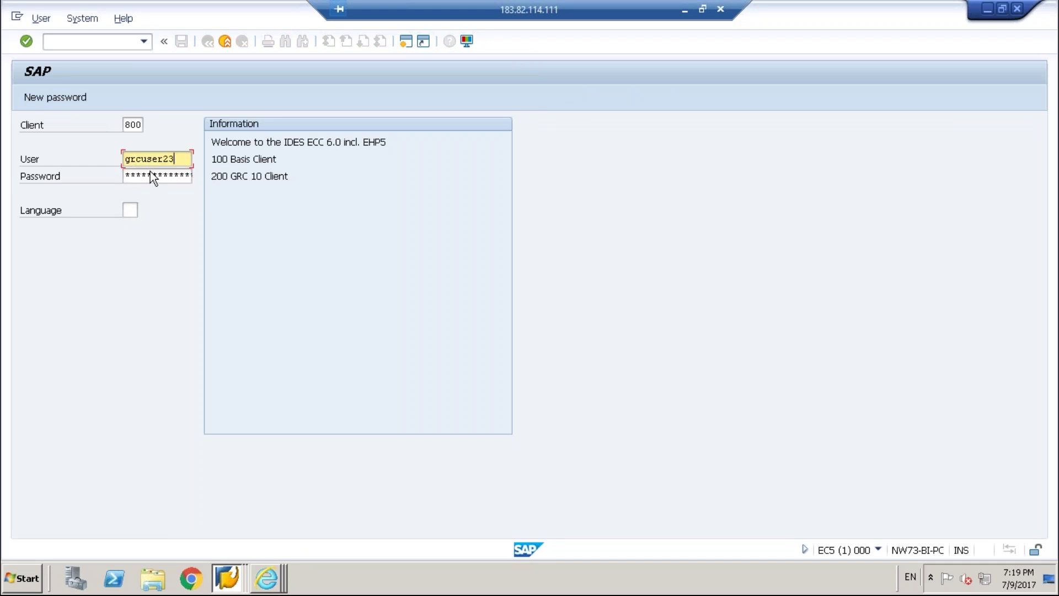
{"action": "key", "text": "Tab"}
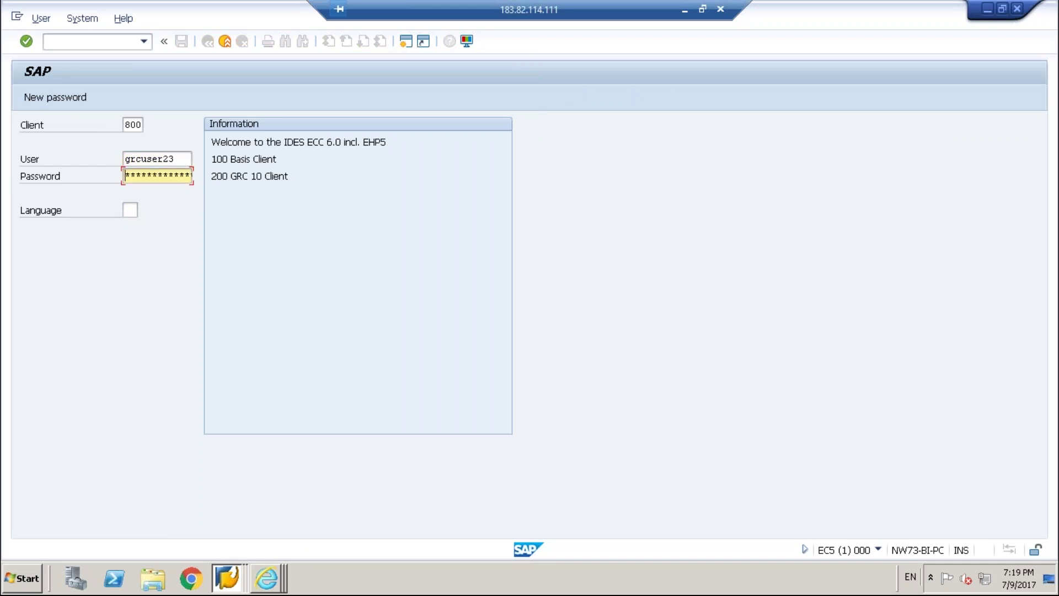
{"action": "type", "text": "*****"}
{"action": "left_click", "coordinate": [25, 43]}
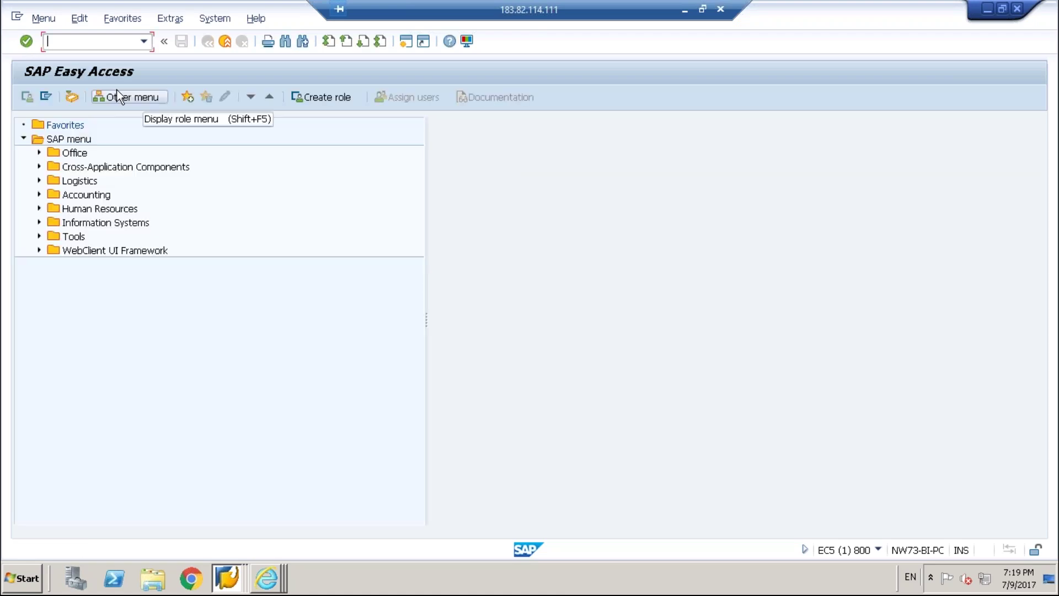
Launch LSMW, turn off its welcome message, and enter HARISH_PROJECT as the project.
{"action": "type", "text": "/n"}
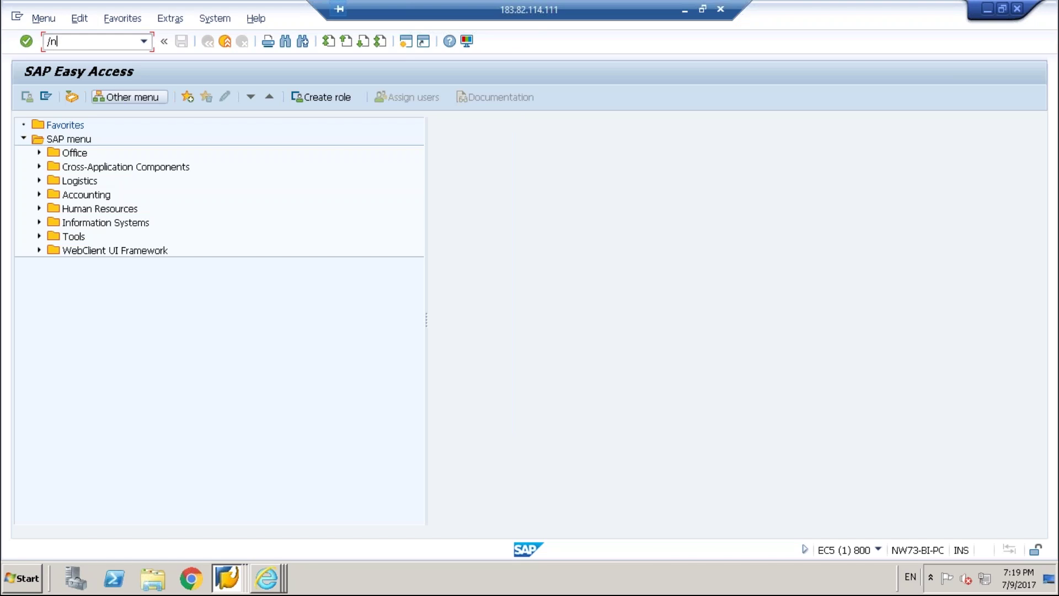
{"action": "key", "text": "BackSpace"}
{"action": "key", "text": "BackSpace"}
{"action": "type", "text": "lsmw"}
{"action": "key", "text": "Return"}
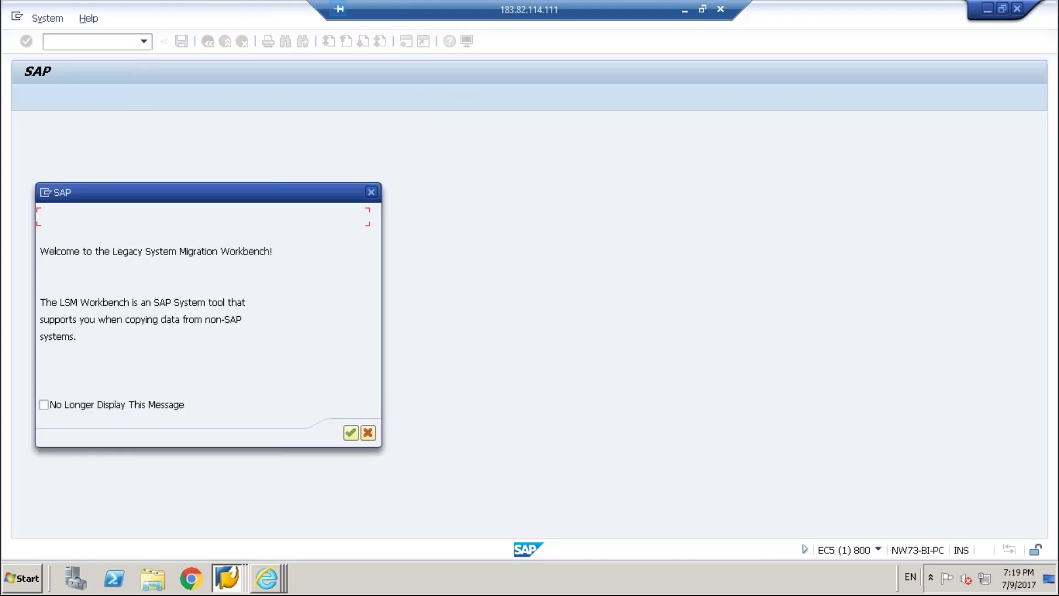
{"action": "left_click", "coordinate": [154, 405]}
{"action": "left_click", "coordinate": [355, 434]}
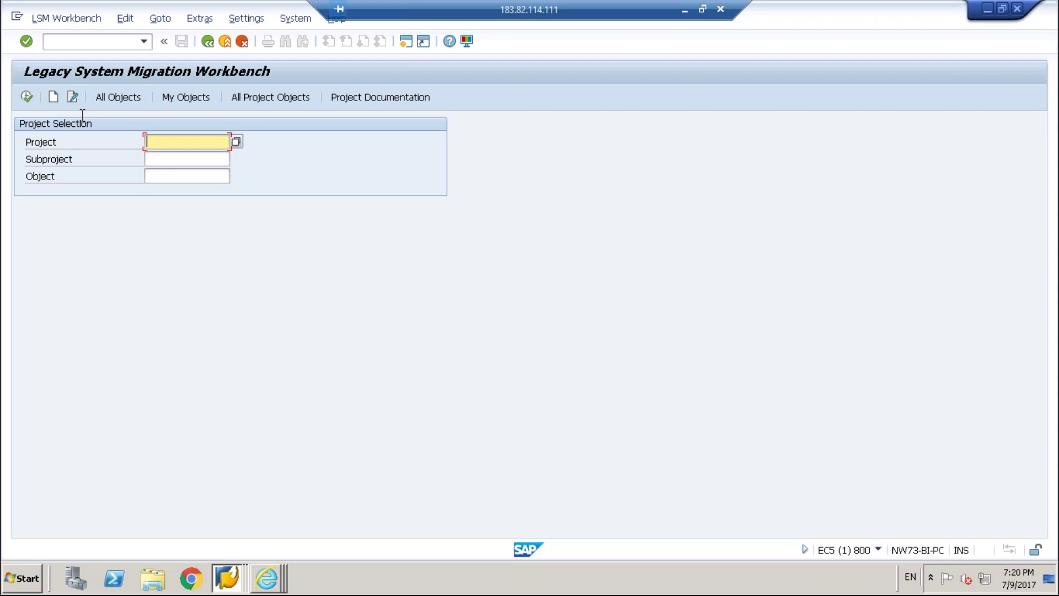
{"action": "type", "text": "HARISH_PROJECT"}
Create project HARISH_PROJECT with the description MASS USER CREATION.
{"action": "left_click", "coordinate": [54, 97]}
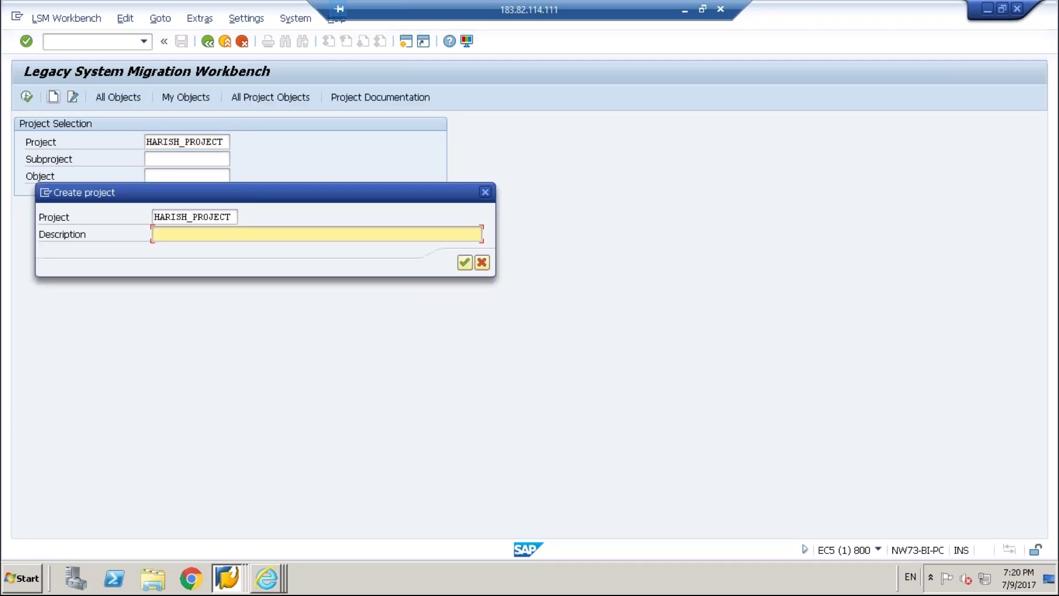
{"action": "type", "text": "MA"}
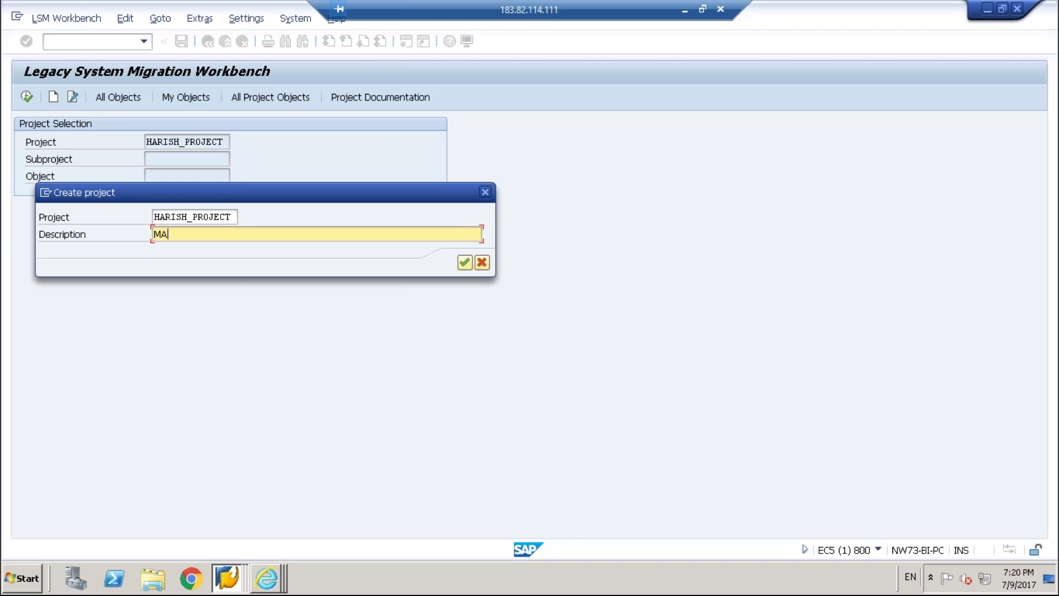
{"action": "type", "text": "SS USER CREATION"}
{"action": "left_click", "coordinate": [462, 263]}
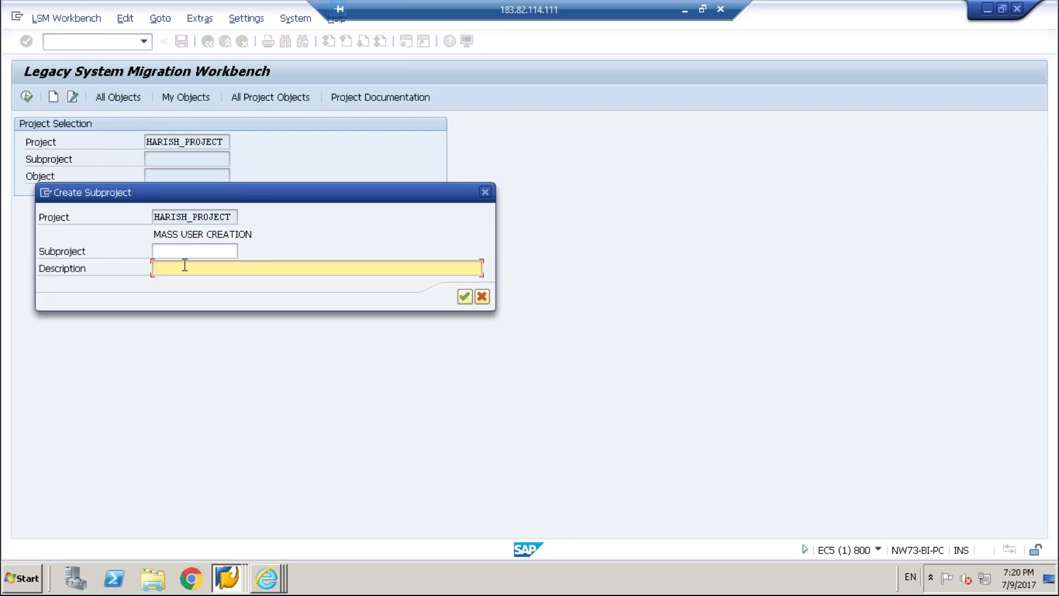
Create subproject HARISH 1 with the description MASS USER CREATION.
{"action": "left_click", "coordinate": [182, 269]}
{"action": "type", "text": "MASS "}
{"action": "type", "text": "D"}
{"action": "key", "text": "BackSpace"}
{"action": "key", "text": "BackSpace"}
{"action": "key", "text": "BackSpace"}
{"action": "key", "text": "BackSpace"}
{"action": "key", "text": "BackSpace"}
{"action": "key", "text": "BackSpace"}
{"action": "left_click", "coordinate": [173, 252]}
{"action": "type", "text": "MASS_USER"}
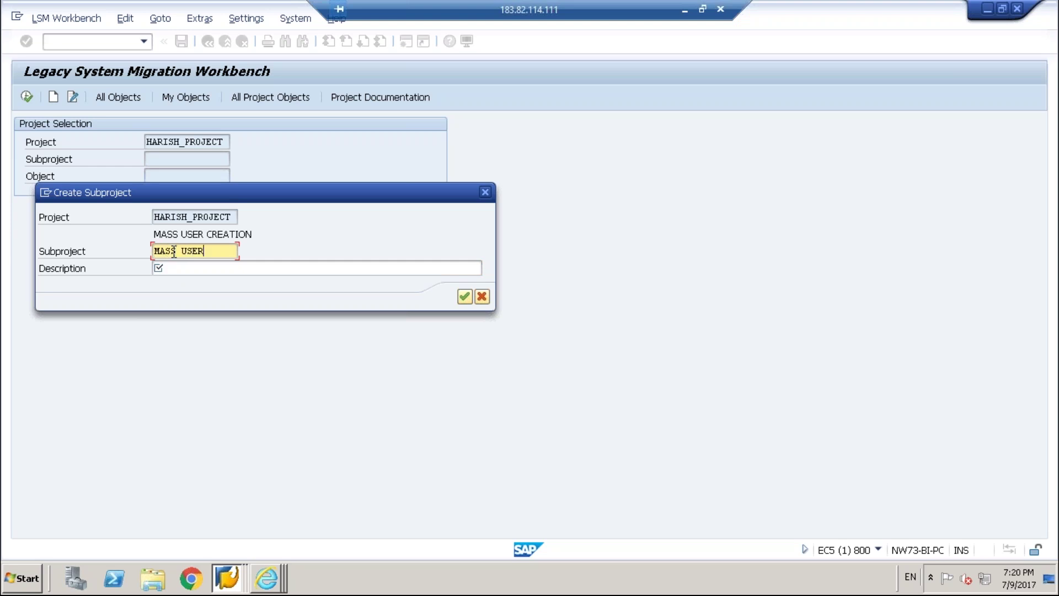
{"action": "key", "text": "Tab"}
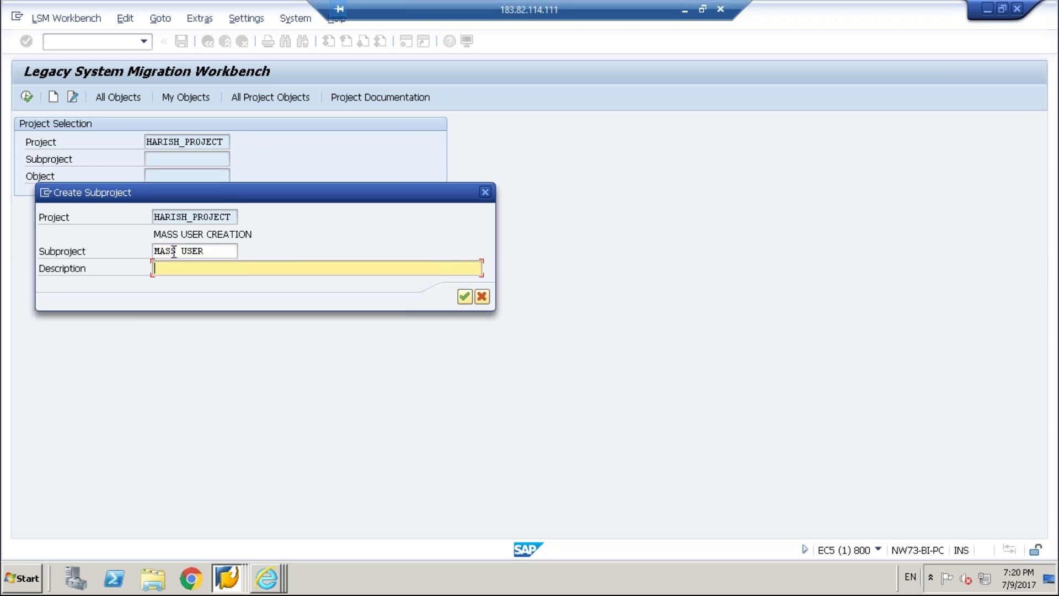
{"action": "type", "text": "HARIS"}
{"action": "key", "text": "shift+Tab"}
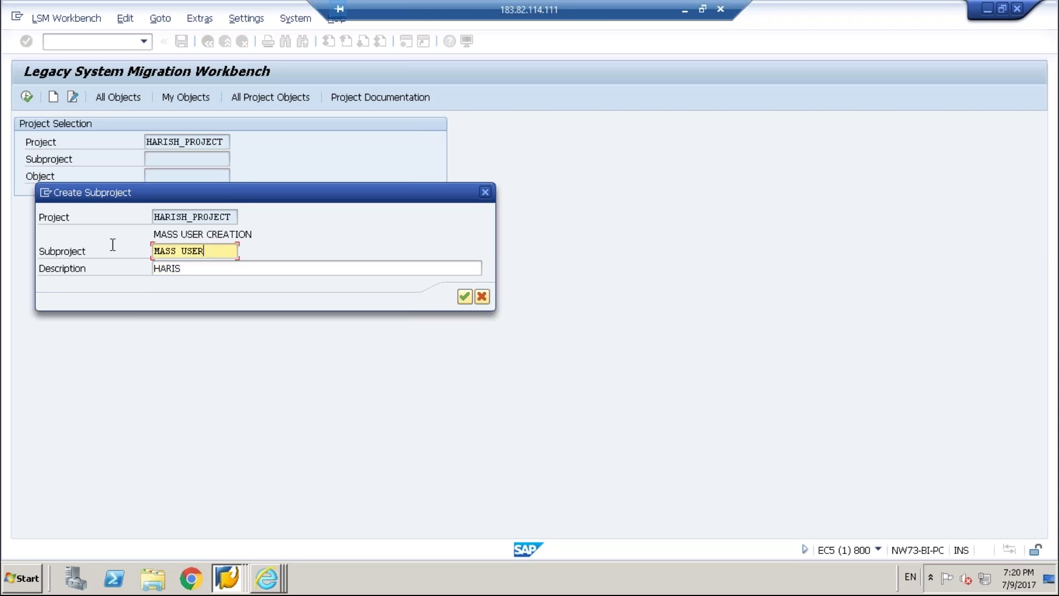
{"action": "type", "text": "HARISH 1"}
{"action": "key", "text": "Tab"}
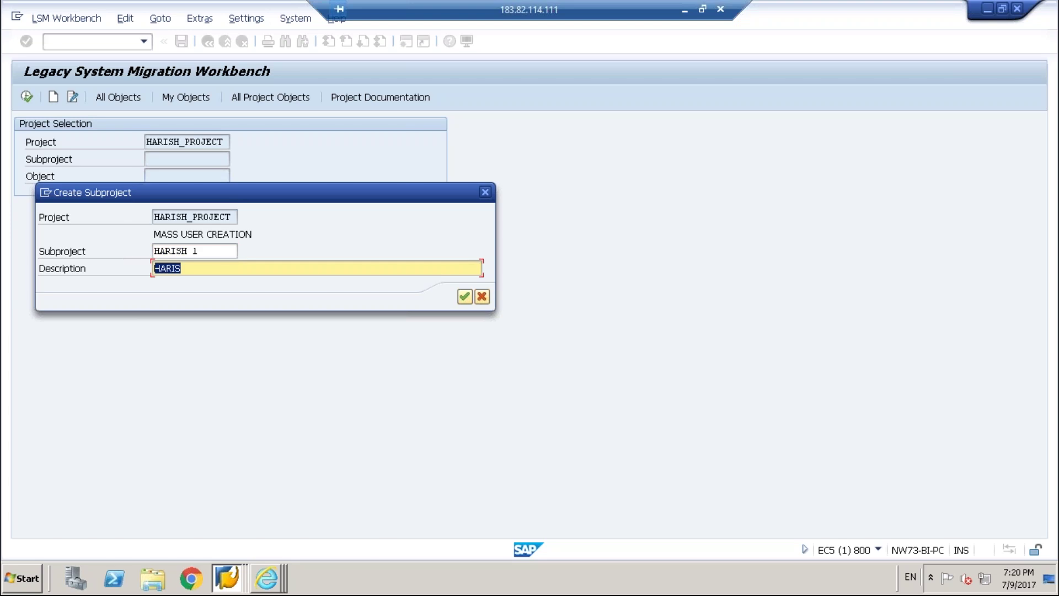
{"action": "type", "text": "MASS USER CREAT"}
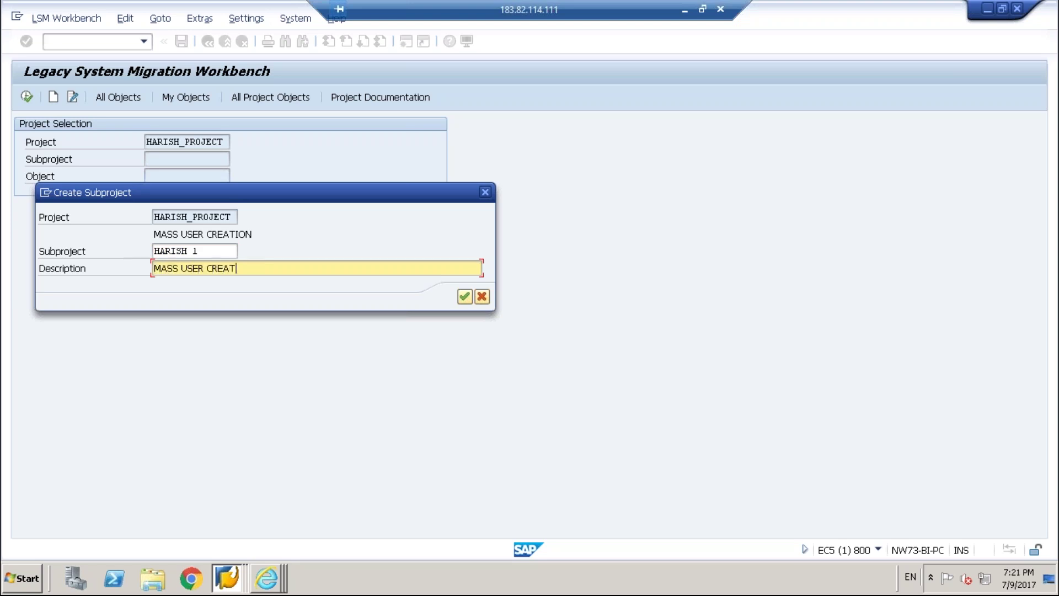
{"action": "type", "text": "ION"}
{"action": "left_click", "coordinate": [464, 296]}
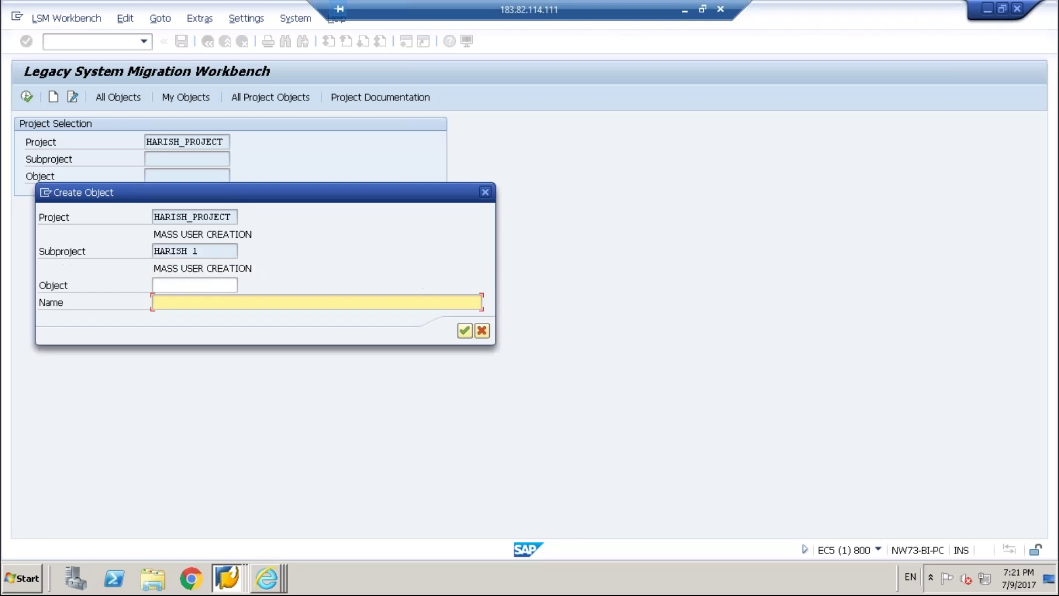
Create object HARISH2 with the name MASS USER CREATION.
{"action": "left_click", "coordinate": [207, 289]}
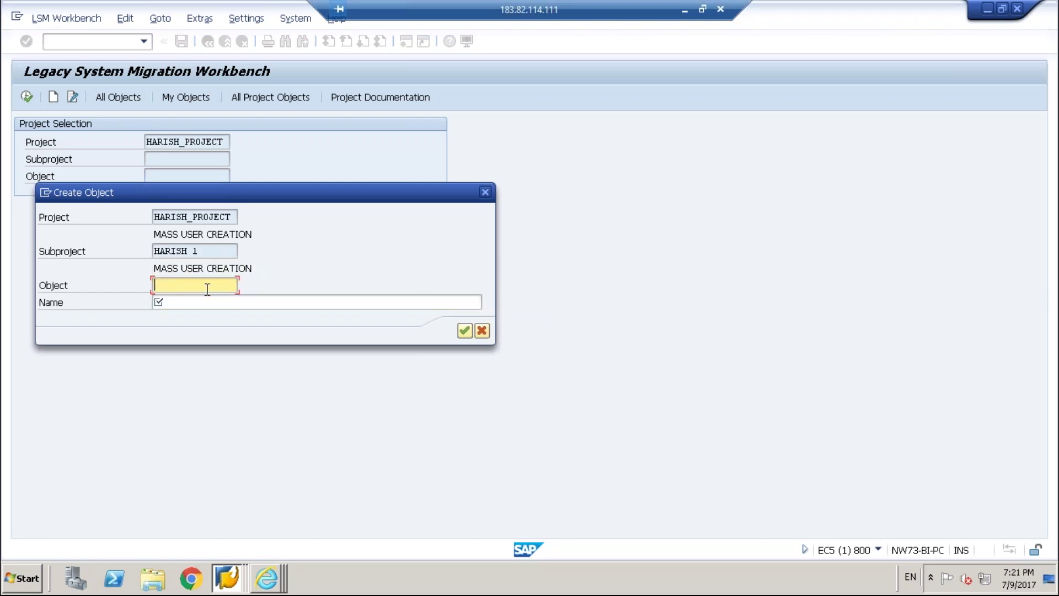
{"action": "type", "text": "HARISH2"}
{"action": "left_click", "coordinate": [237, 302]}
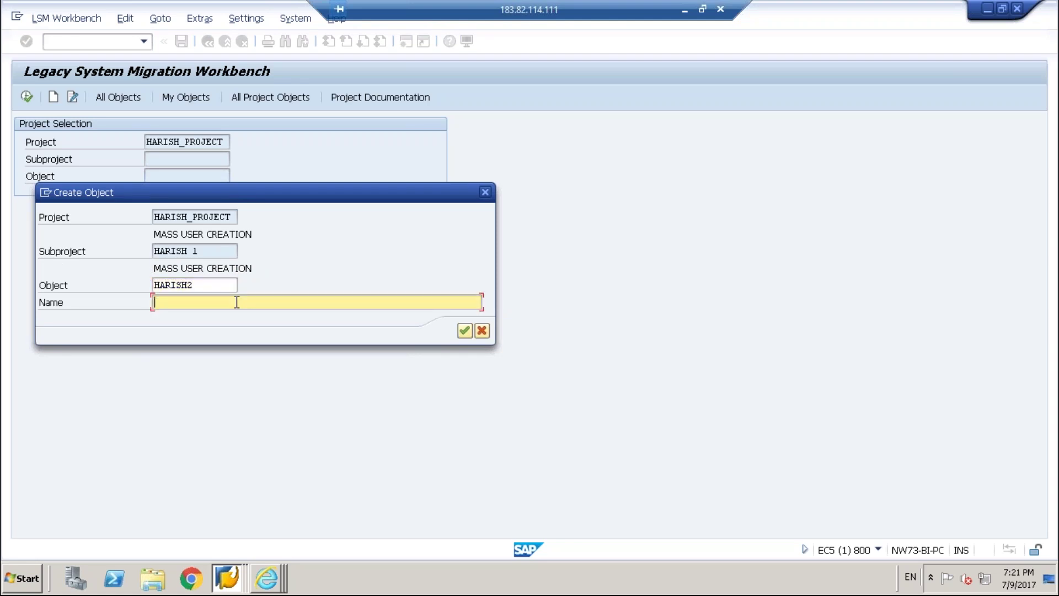
{"action": "type", "text": "MASS USER"}
{"action": "type", "text": "CRE"}
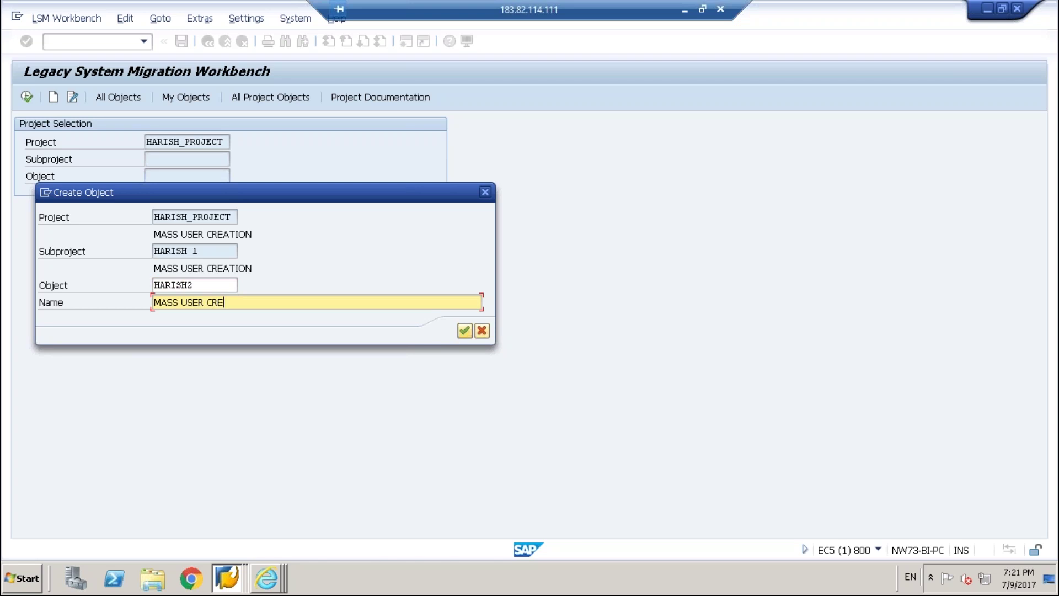
{"action": "type", "text": "ATION"}
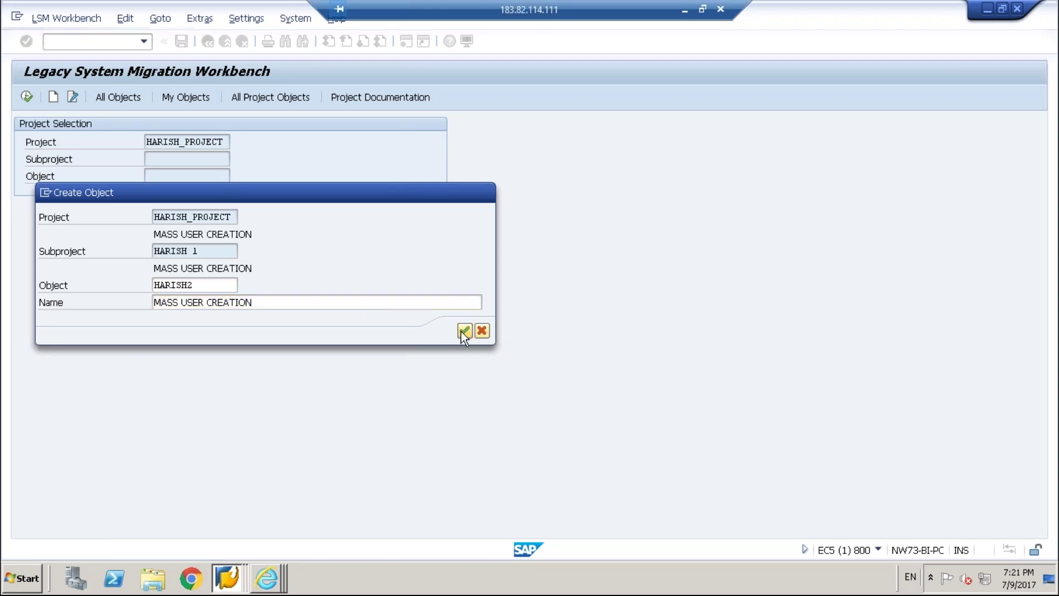
{"action": "left_click", "coordinate": [464, 331]}
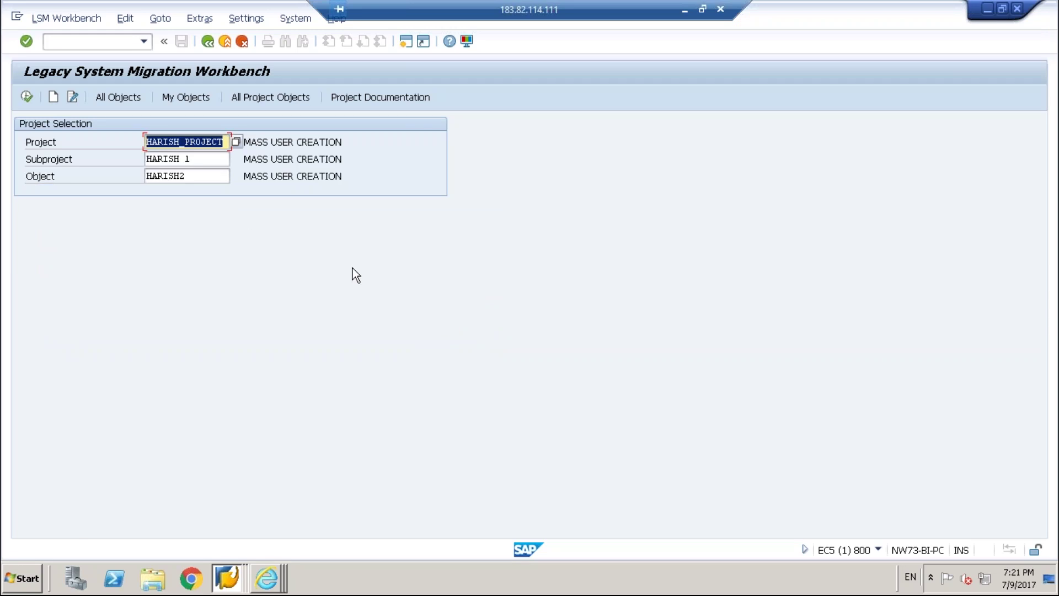
Continue to the process steps and execute Maintain Object Attributes for HARISH2.
{"action": "left_click", "coordinate": [26, 97]}
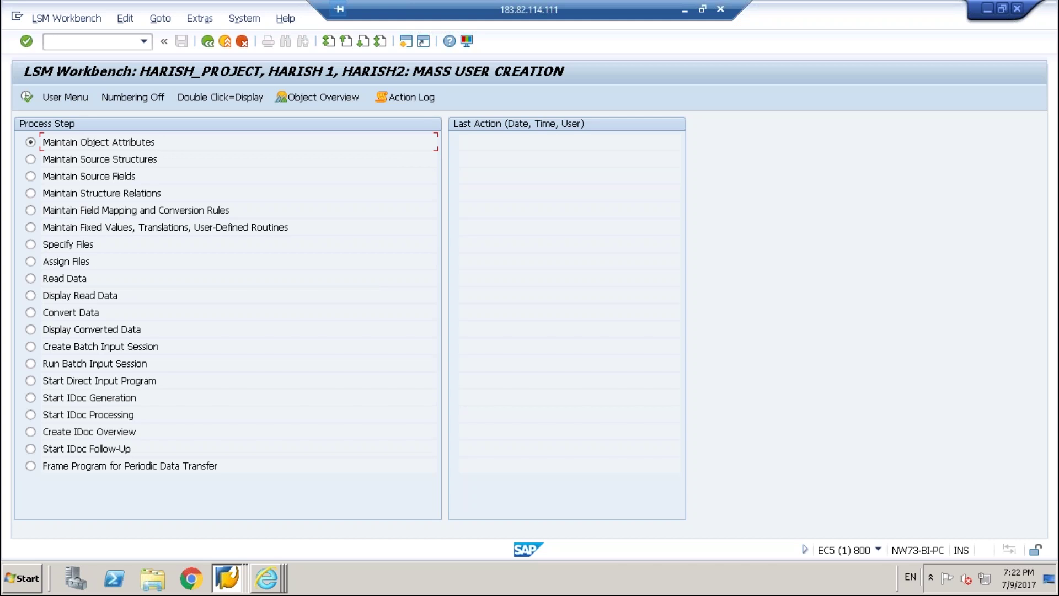
{"action": "left_click", "coordinate": [33, 101]}
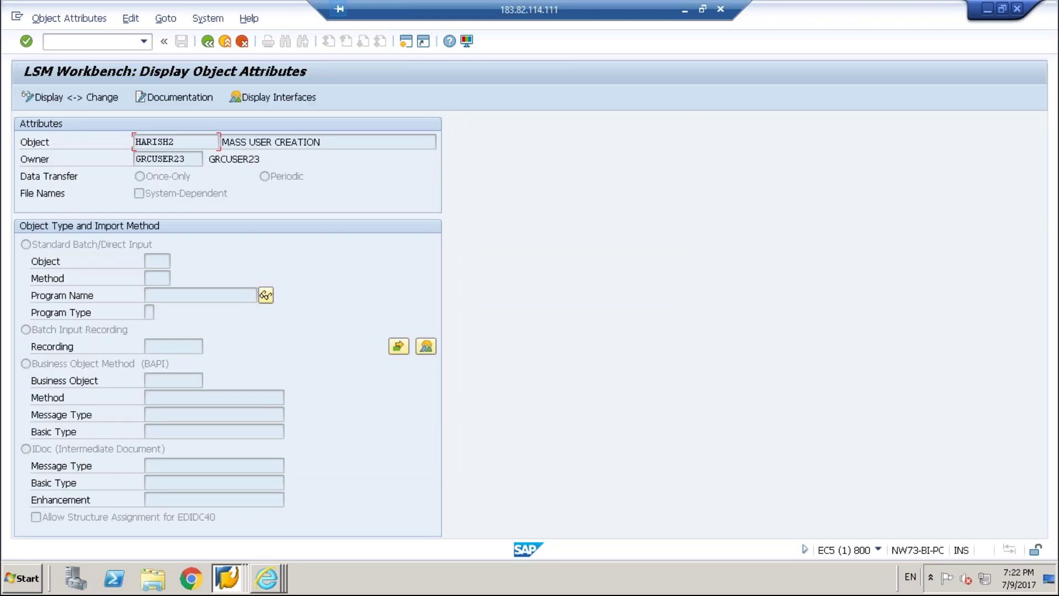
Set HARISH2's import method to Batch Input Recording, validate, and open the Recordings overview.
{"action": "left_click", "coordinate": [32, 100]}
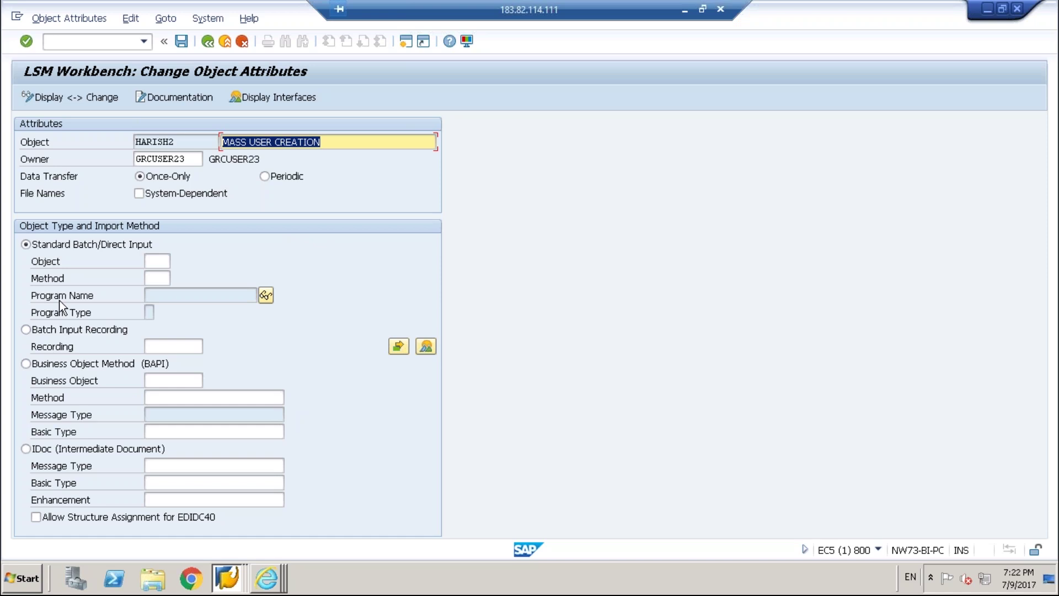
{"action": "left_click", "coordinate": [26, 243]}
{"action": "left_click", "coordinate": [26, 329]}
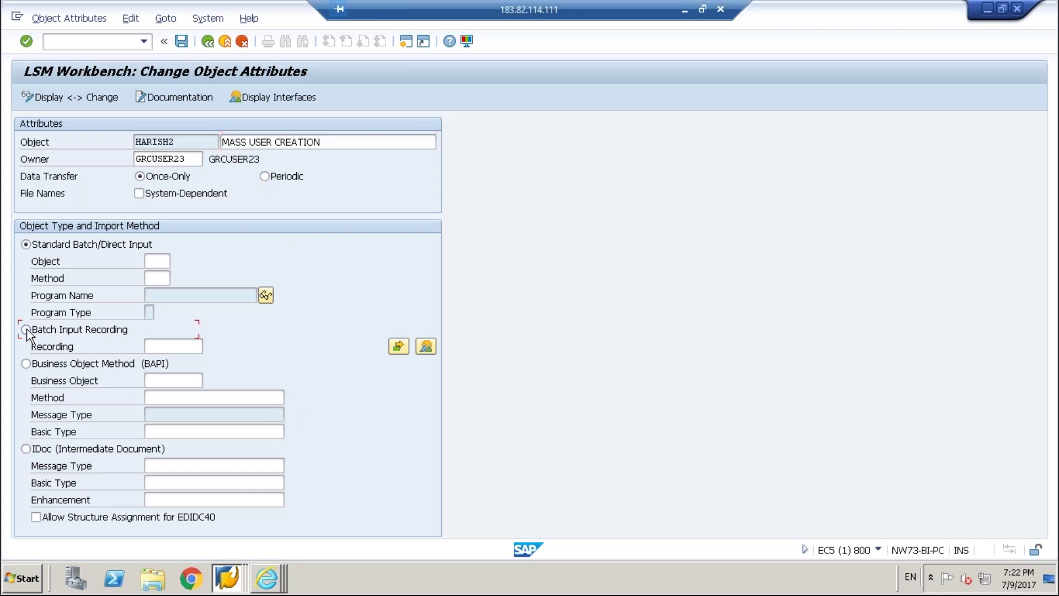
{"action": "left_click", "coordinate": [164, 349]}
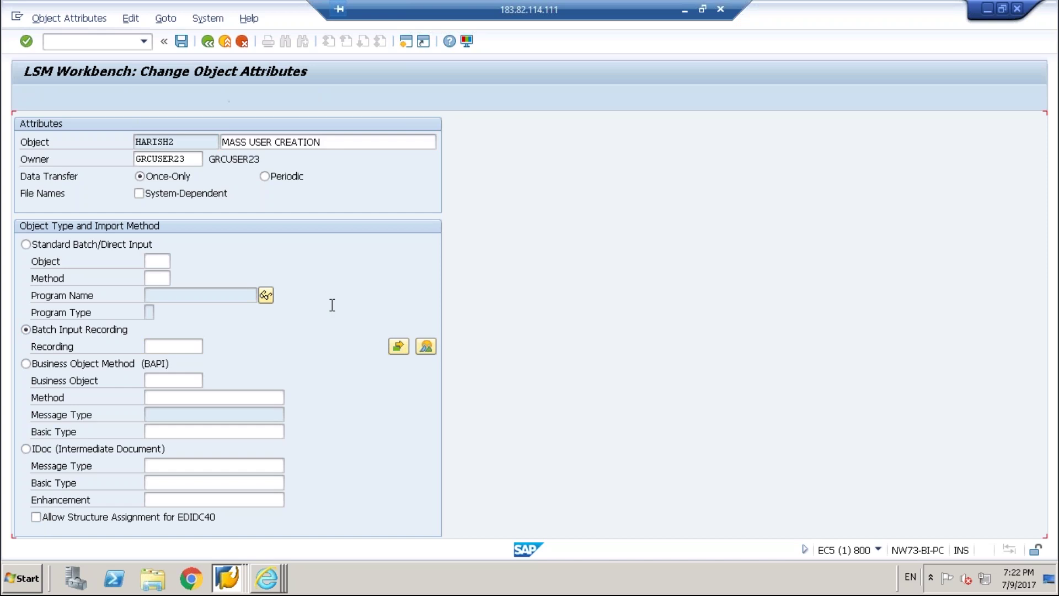
{"action": "key", "text": "Return"}
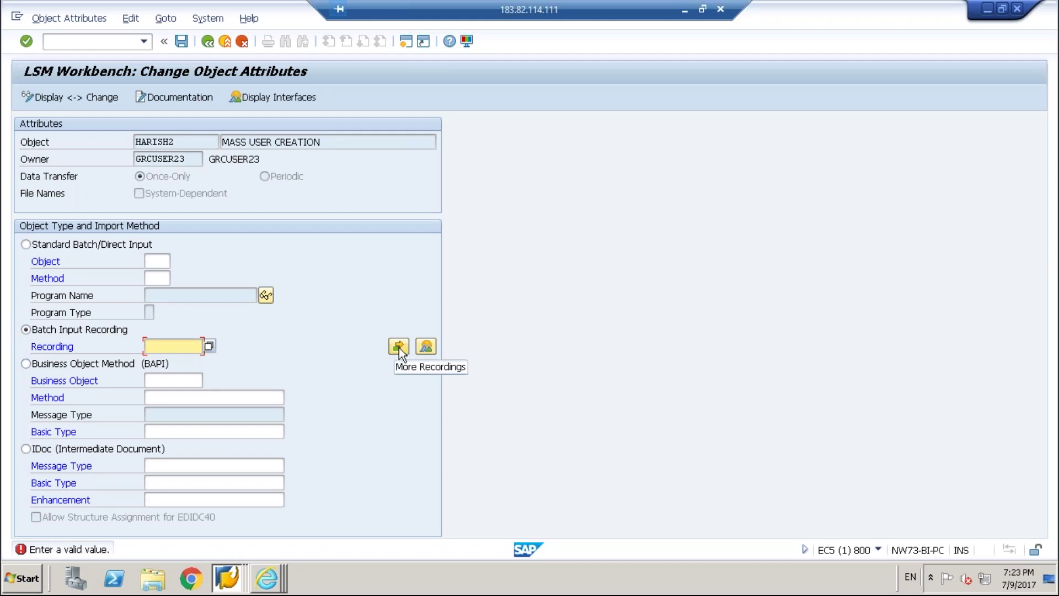
{"action": "left_click", "coordinate": [427, 346]}
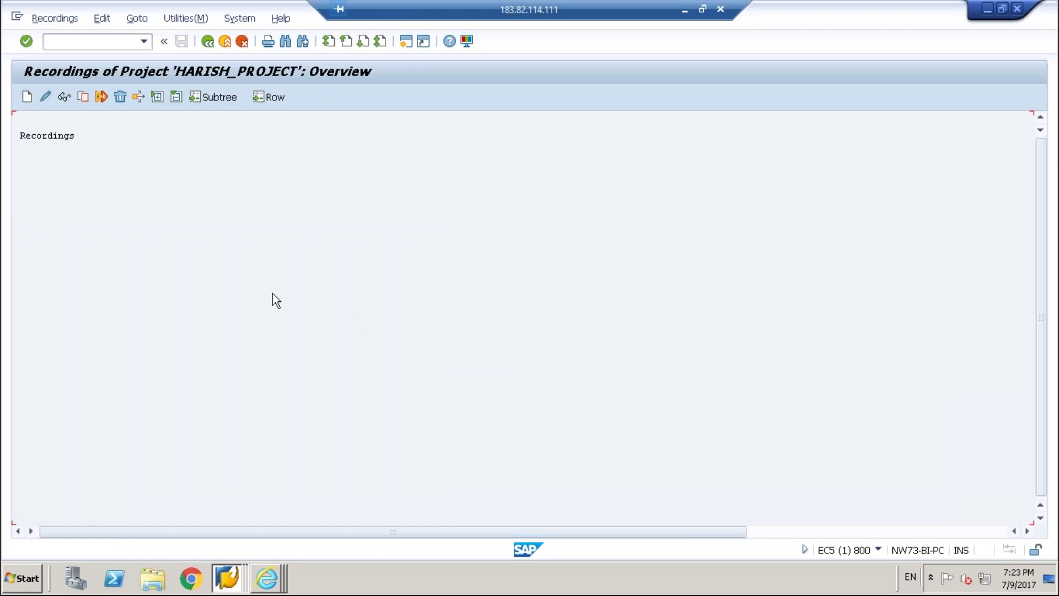
Create recording SU01 with the description MASS USER CREATION.
{"action": "left_click", "coordinate": [26, 98]}
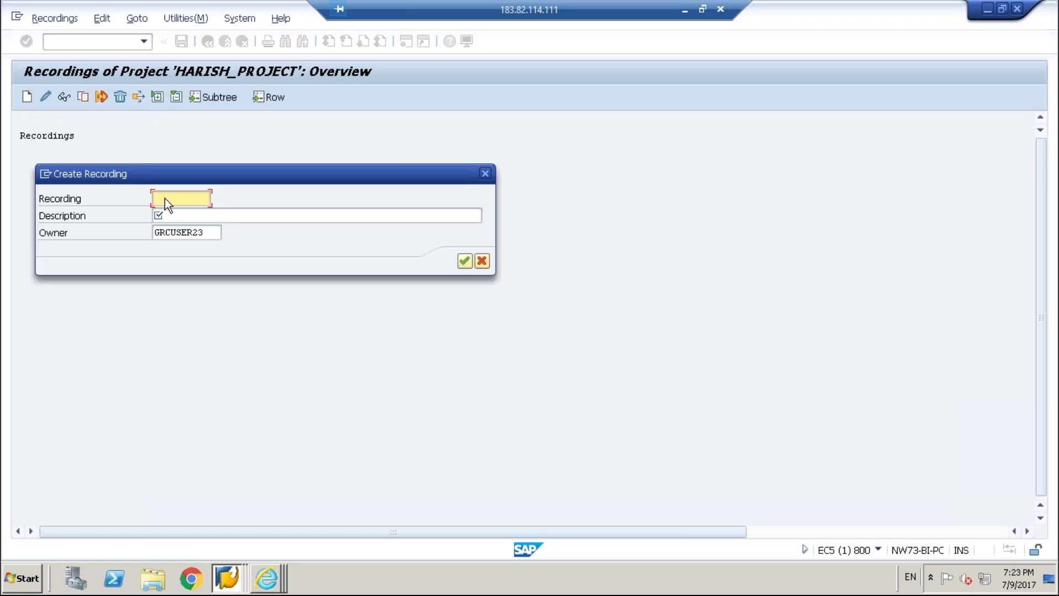
{"action": "type", "text": "SU01"}
{"action": "key", "text": "Tab"}
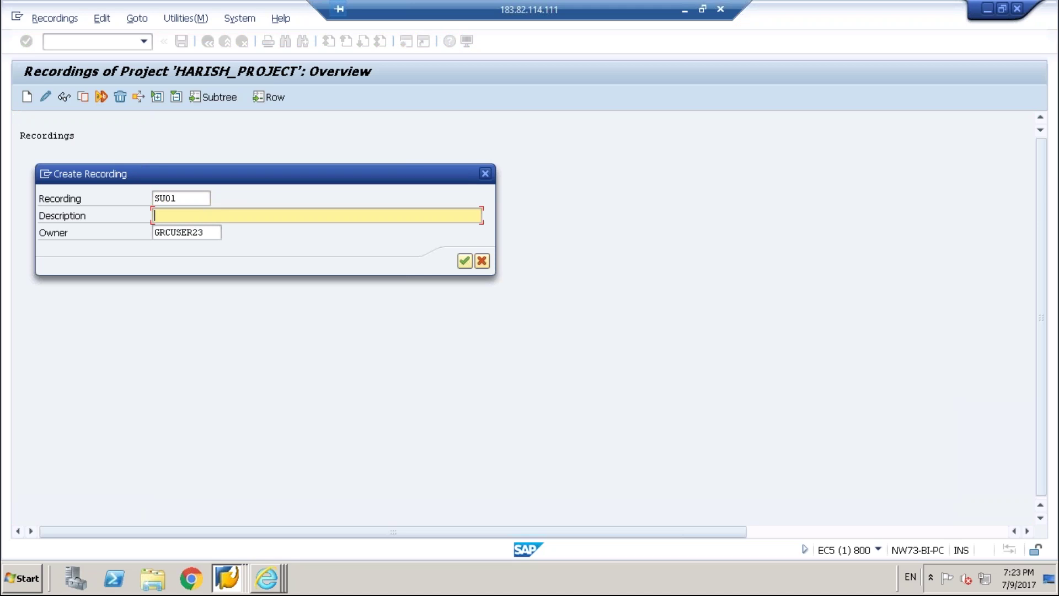
{"action": "type", "text": "MASS USER CREATION"}
{"action": "left_click", "coordinate": [465, 262]}
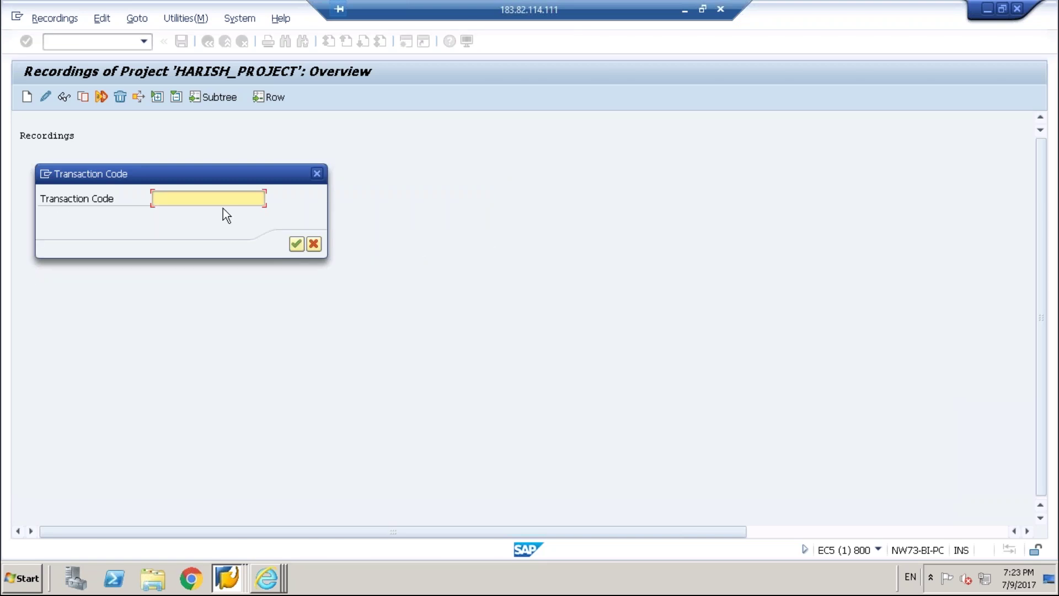
Record transaction SU01 and start creating a new user ID.
{"action": "type", "text": "S"}
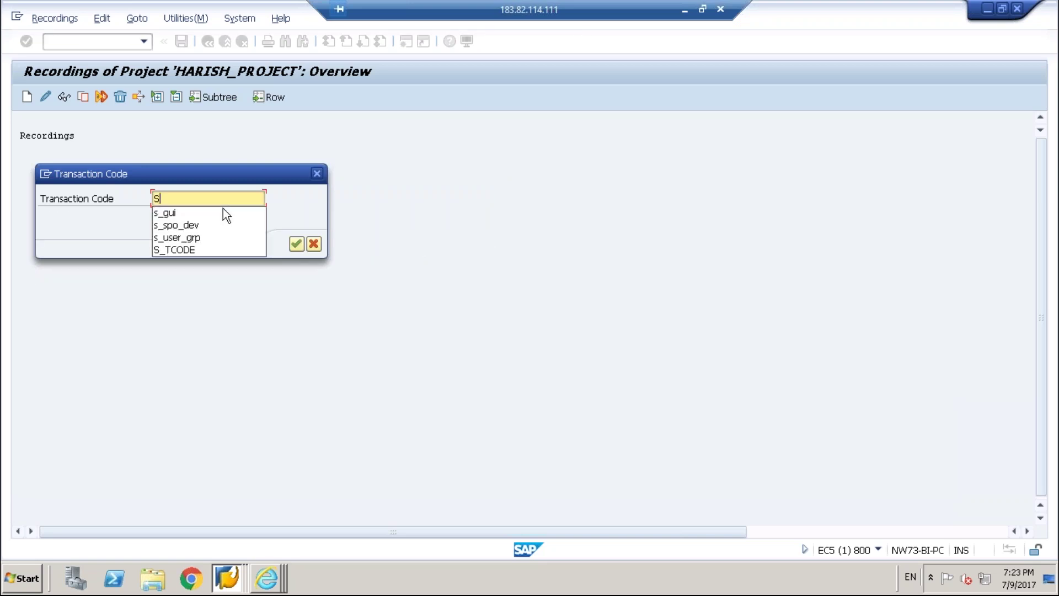
{"action": "type", "text": "U01"}
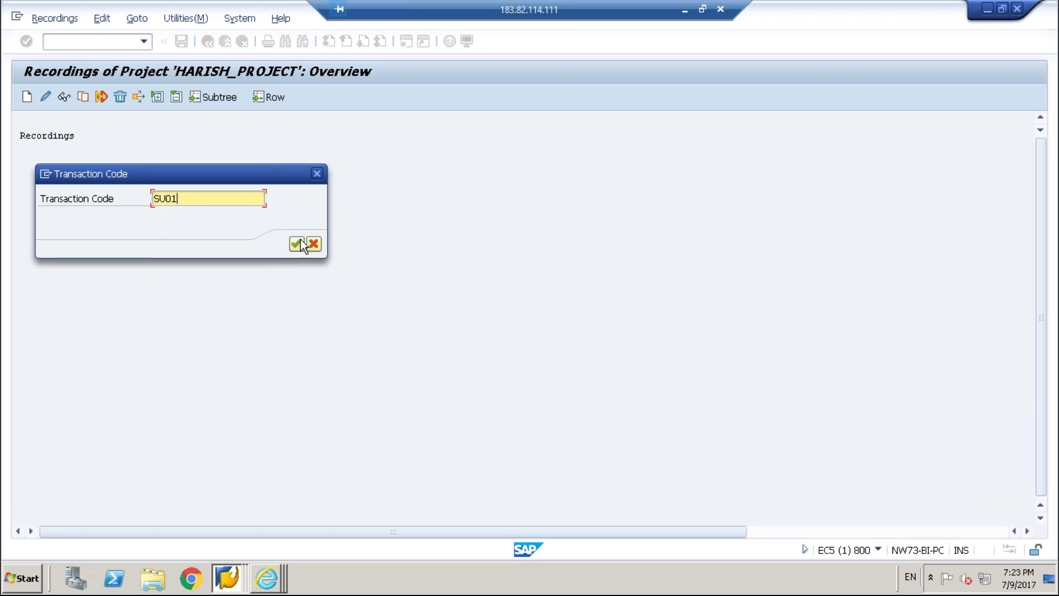
{"action": "left_click", "coordinate": [300, 240]}
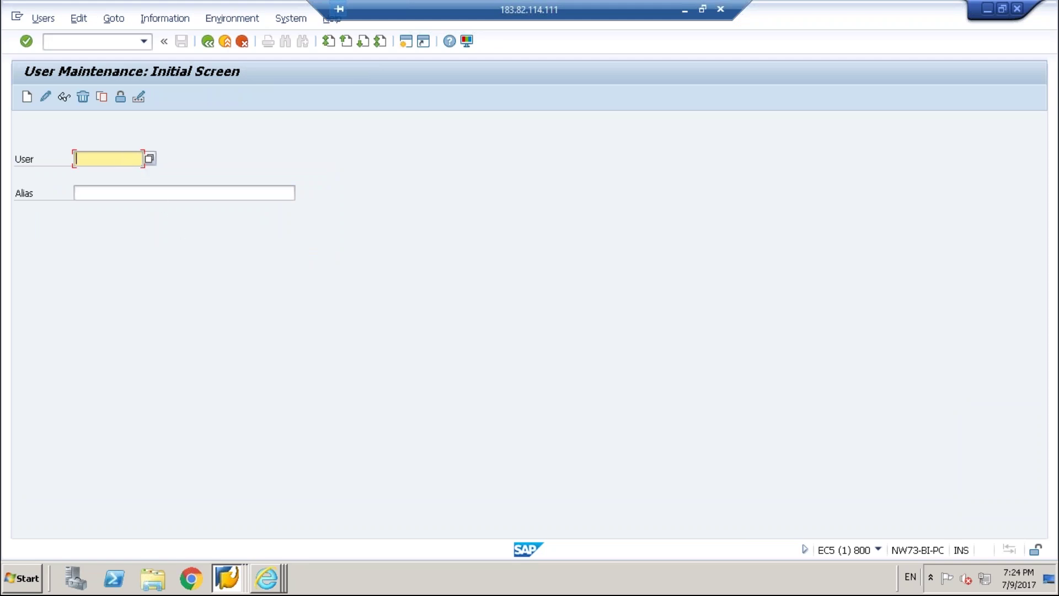
{"action": "type", "text": "HA"}
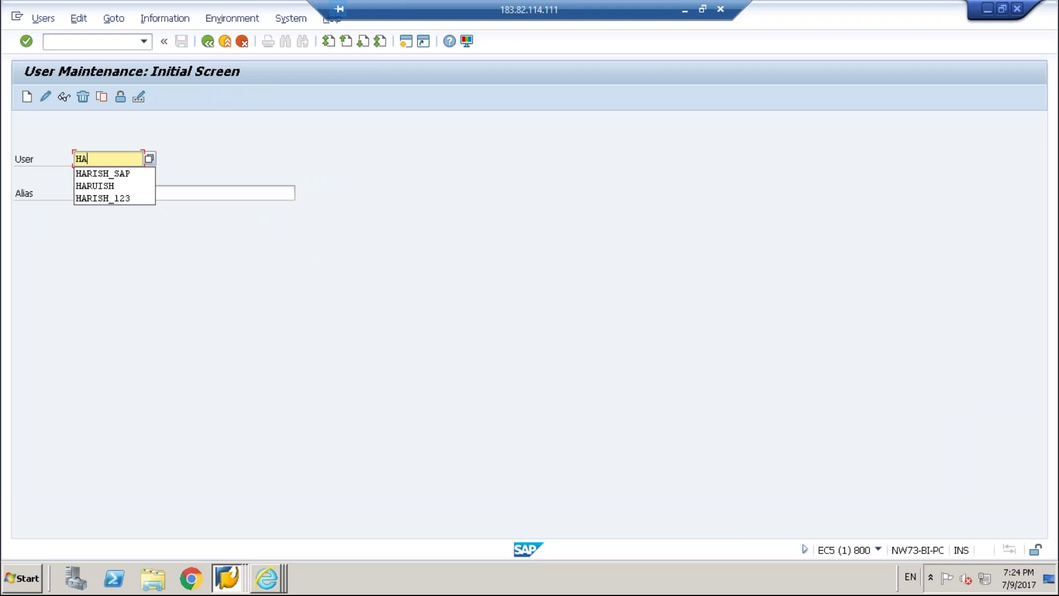
{"action": "type", "text": "RISH_um"}
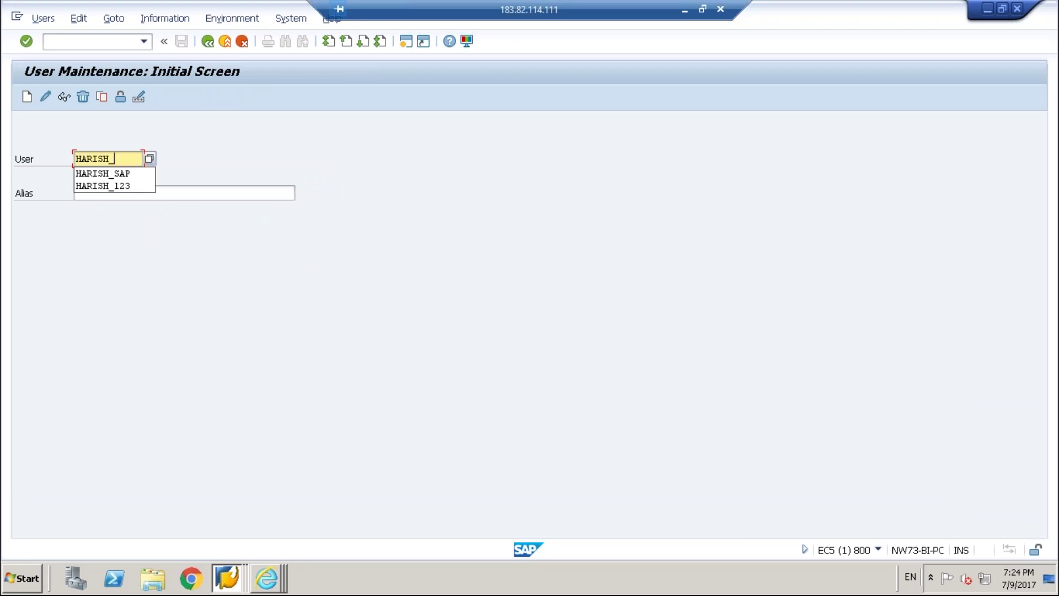
{"action": "key", "text": "BackSpace"}
{"action": "key", "text": "BackSpace"}
{"action": "type", "text": "UM"}
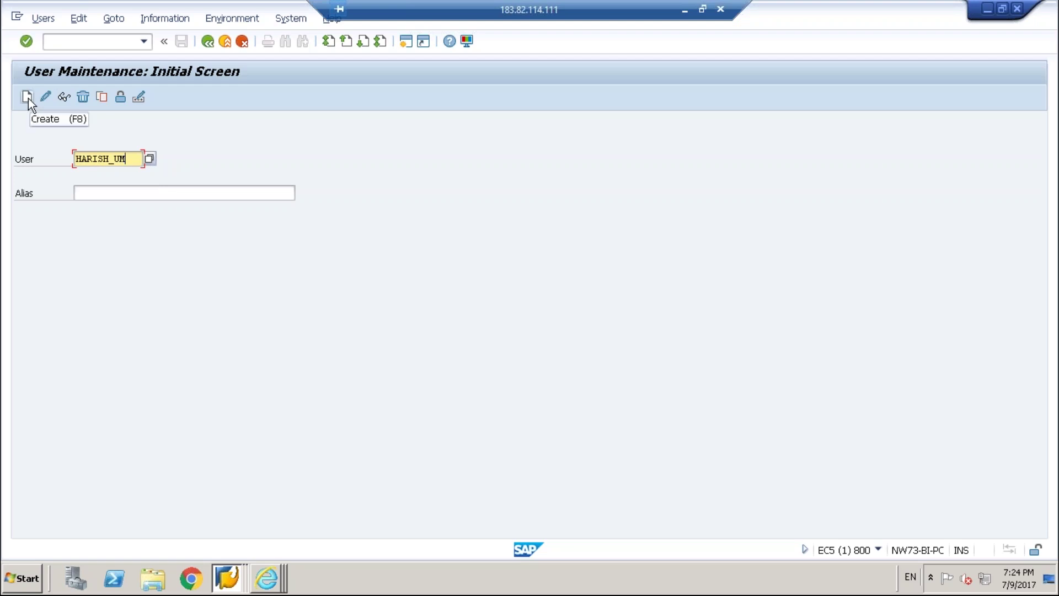
{"action": "left_click", "coordinate": [27, 98]}
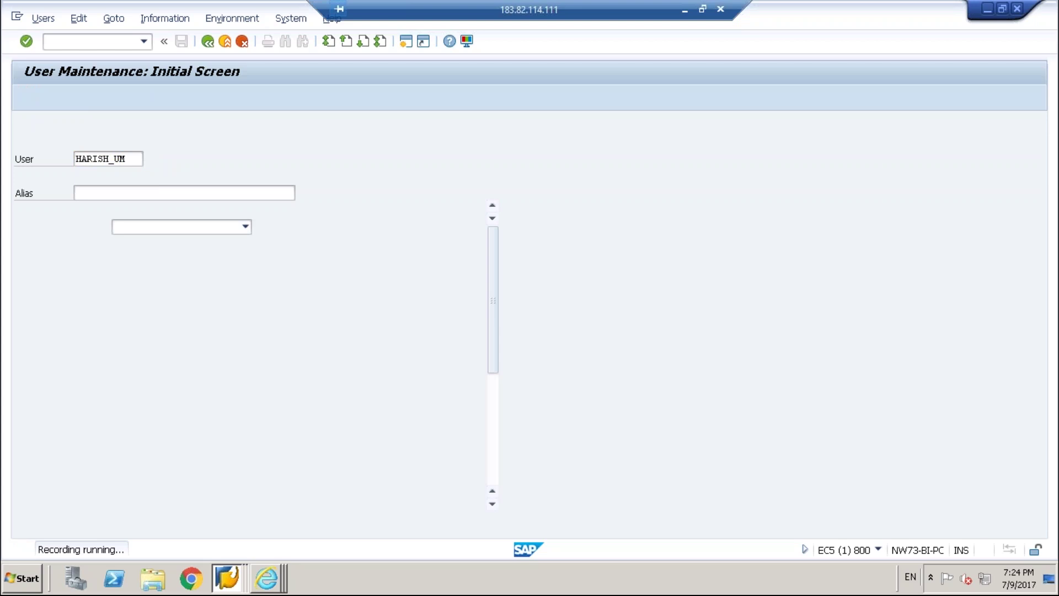
{"action": "left_click", "coordinate": [245, 226]}
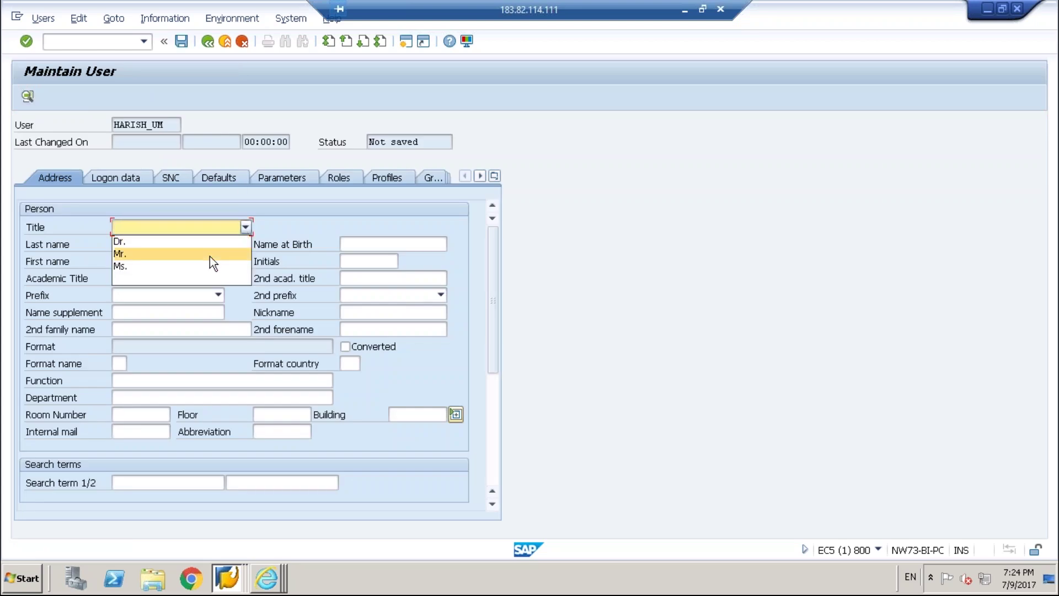
Set the new user's title to Mr. and enter the last name.
{"action": "left_click", "coordinate": [207, 255]}
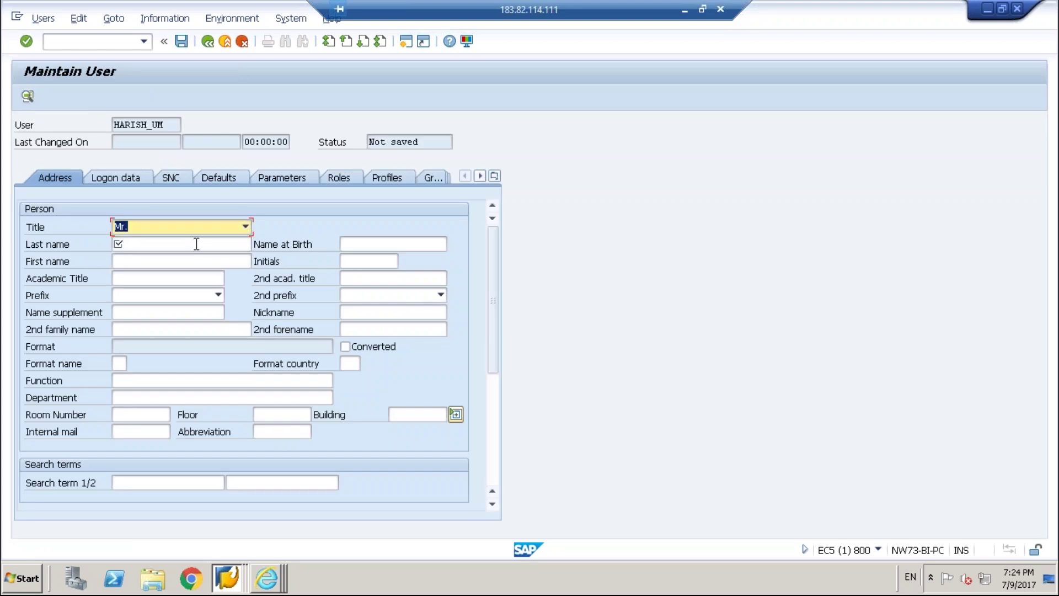
{"action": "left_click", "coordinate": [196, 244]}
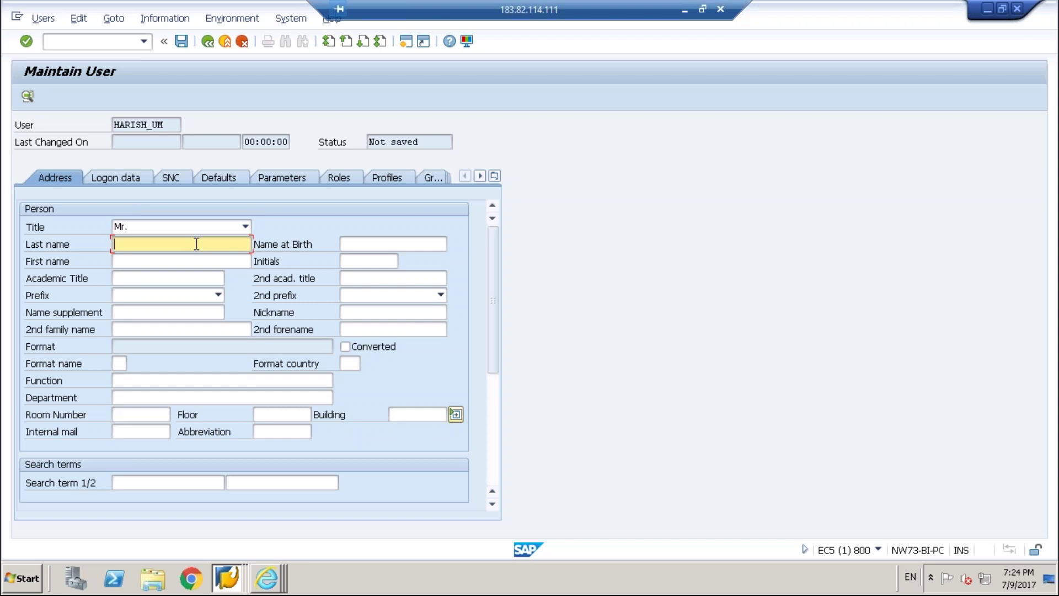
{"action": "type", "text": "FOKO"}
Enter the initial and repeat password on the Logon data tab and save the user.
{"action": "left_click", "coordinate": [131, 177]}
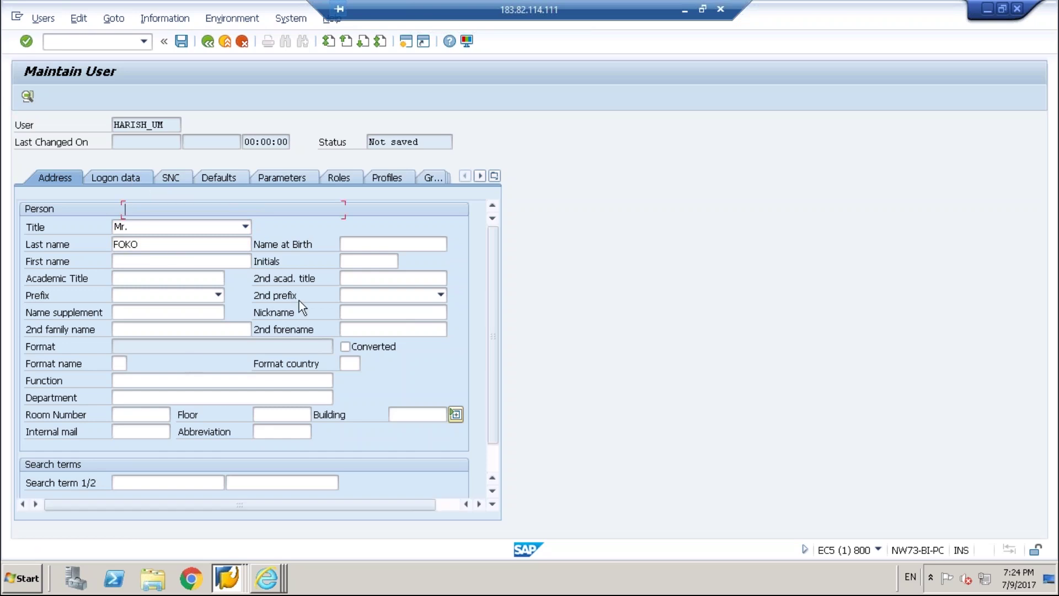
{"action": "left_click", "coordinate": [225, 278]}
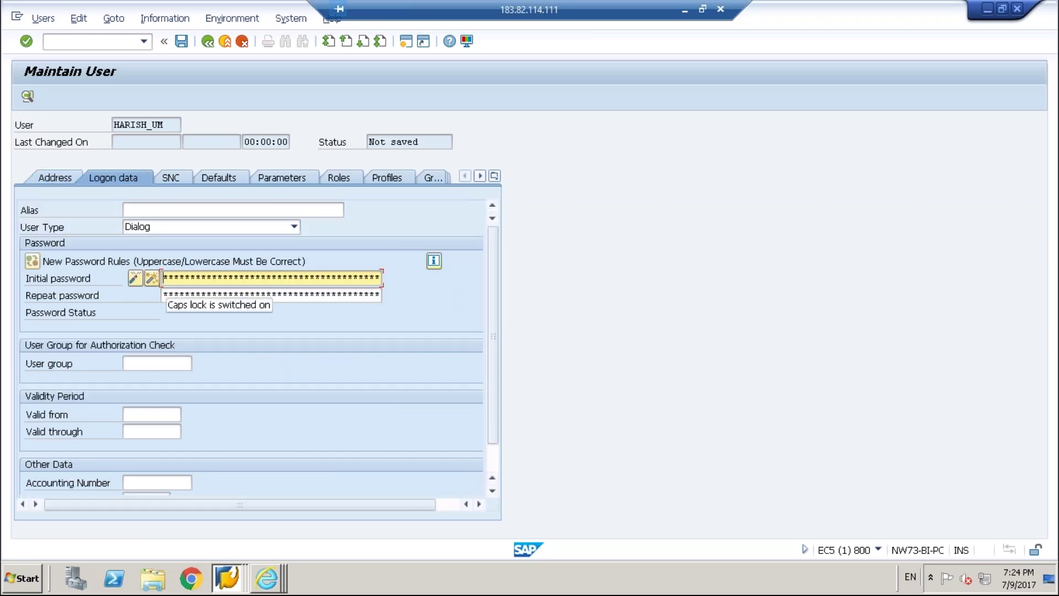
{"action": "type", "text": "*******"}
{"action": "left_click", "coordinate": [163, 295]}
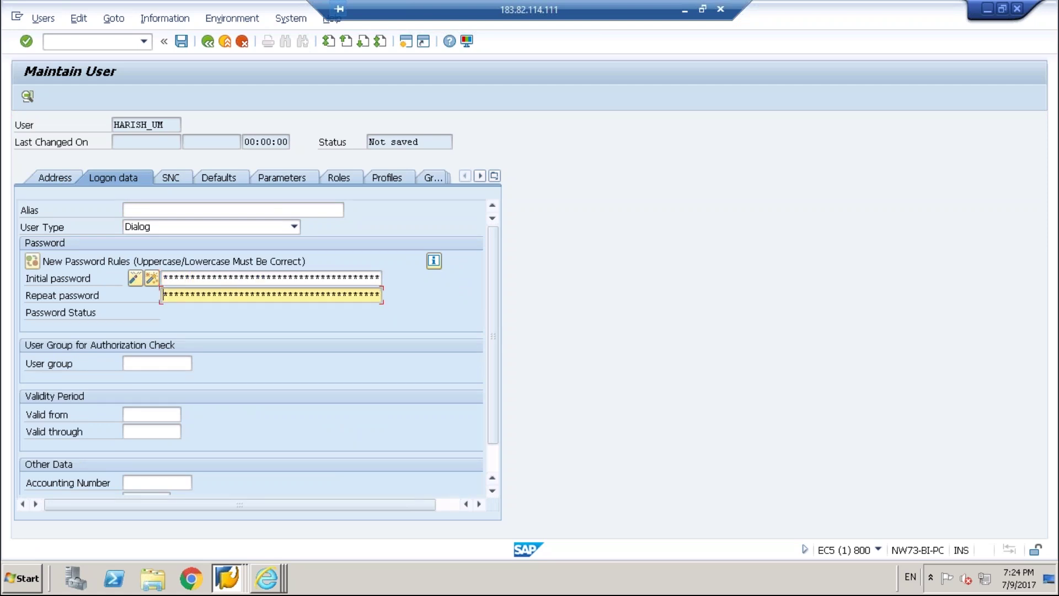
{"action": "type", "text": "**********"}
{"action": "left_click", "coordinate": [177, 36]}
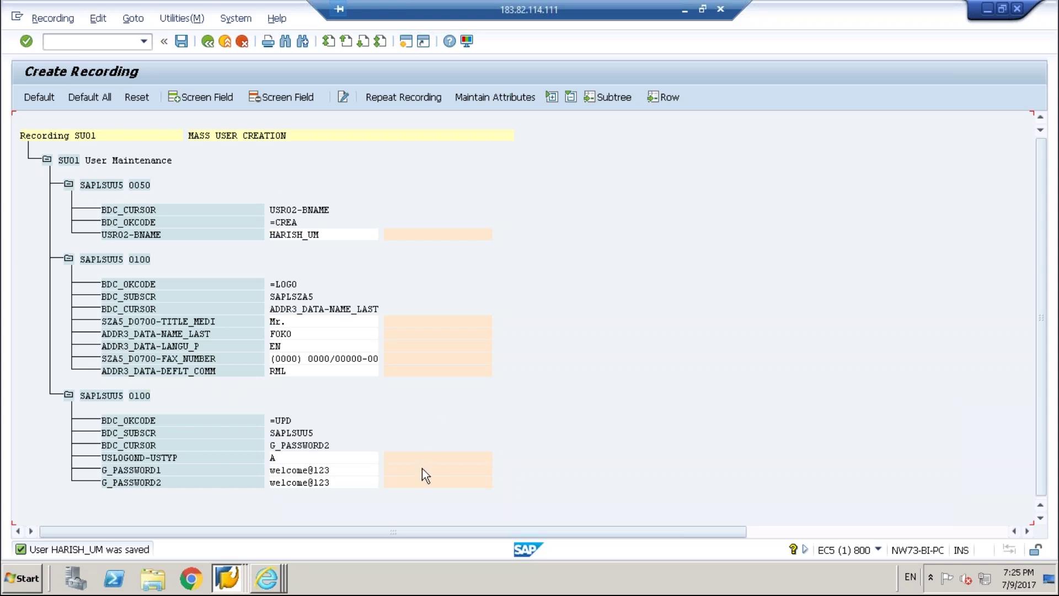
Open the naming dialog for the G_PASSWORD1 field, then cancel it.
{"action": "left_click", "coordinate": [411, 422]}
{"action": "key", "text": "ctrl+s"}
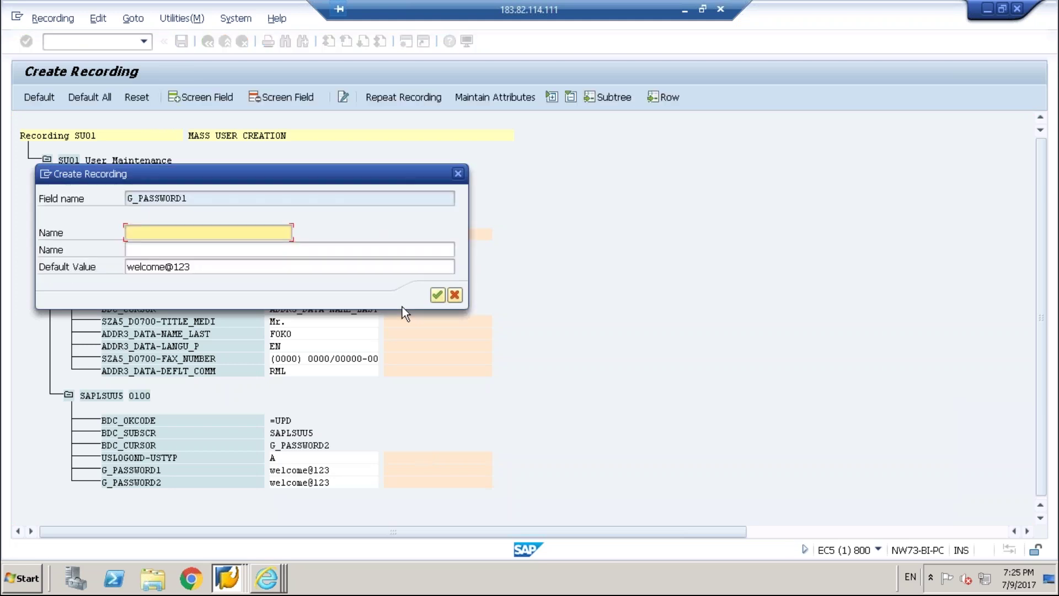
{"action": "left_click", "coordinate": [454, 295]}
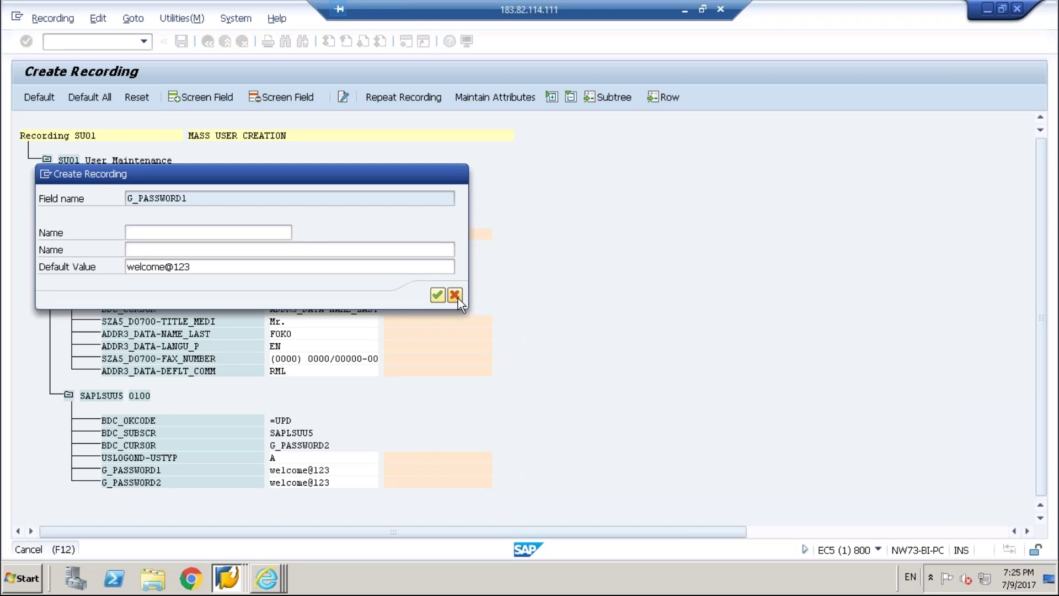
Name the USR02-BNAME recorded field HARISH_USERID.
{"action": "double_click", "coordinate": [401, 237]}
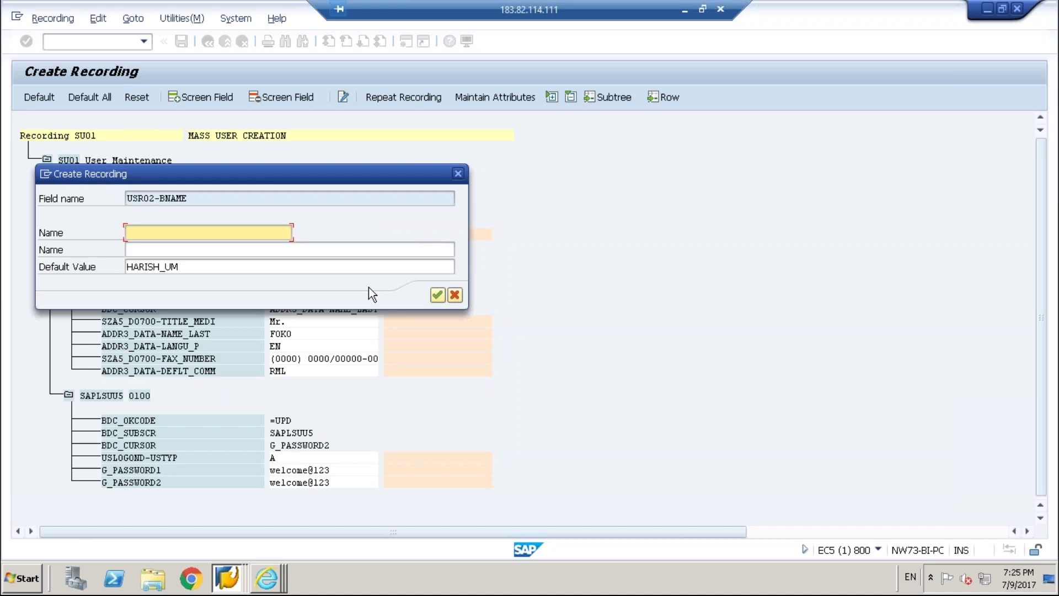
{"action": "type", "text": "har"}
{"action": "key", "text": "BackSpace"}
{"action": "key", "text": "BackSpace"}
{"action": "key", "text": "BackSpace"}
{"action": "type", "text": "HAR"}
{"action": "key", "text": "BackSpace"}
{"action": "key", "text": "BackSpace"}
{"action": "key", "text": "BackSpace"}
{"action": "type", "text": "HARISH_USERID"}
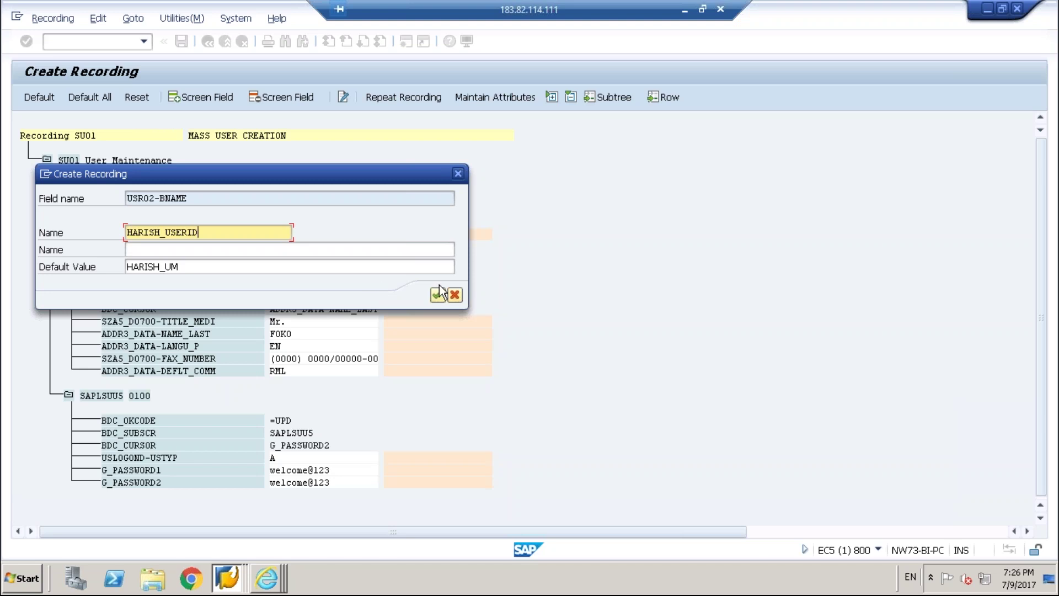
Copy HARISH_USERID into the description field and confirm.
{"action": "left_click", "coordinate": [347, 249]}
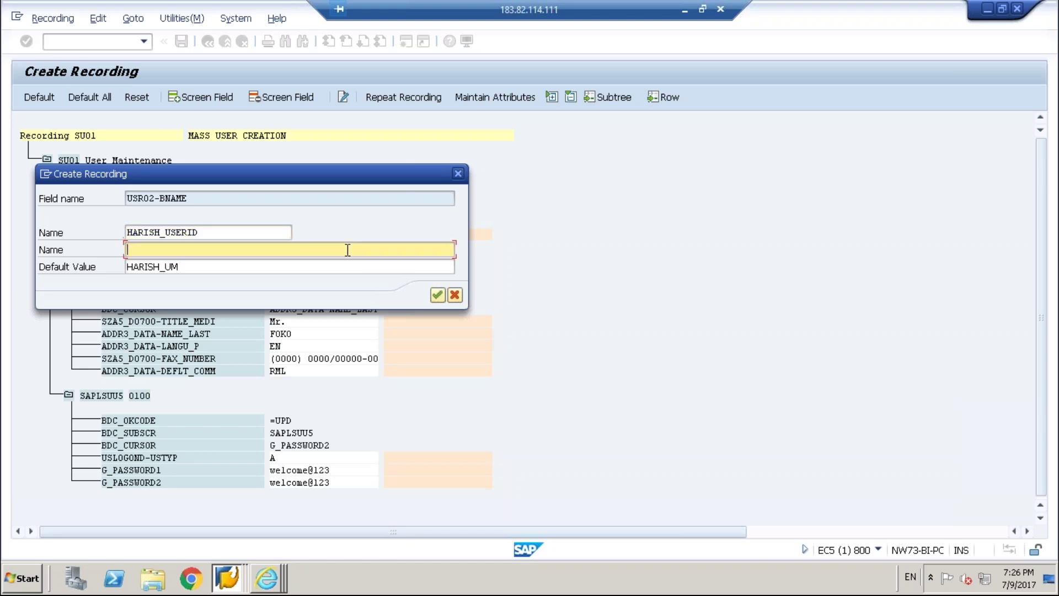
{"action": "key", "text": "shift+Tab"}
{"action": "key", "text": "shift+Home"}
{"action": "key", "text": "ctrl+c"}
{"action": "key", "text": "Home"}
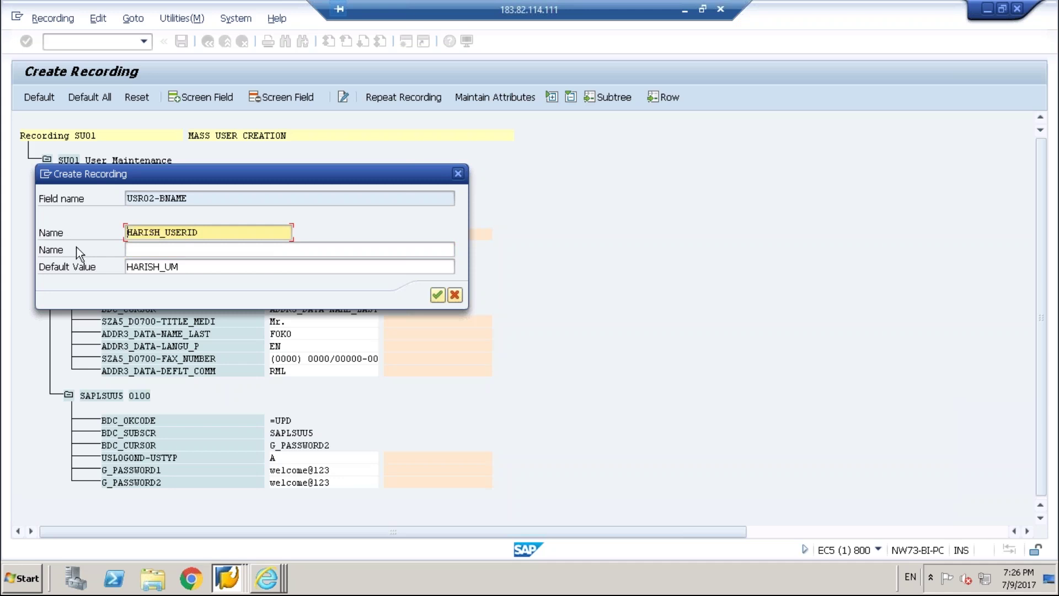
{"action": "left_click", "coordinate": [150, 250]}
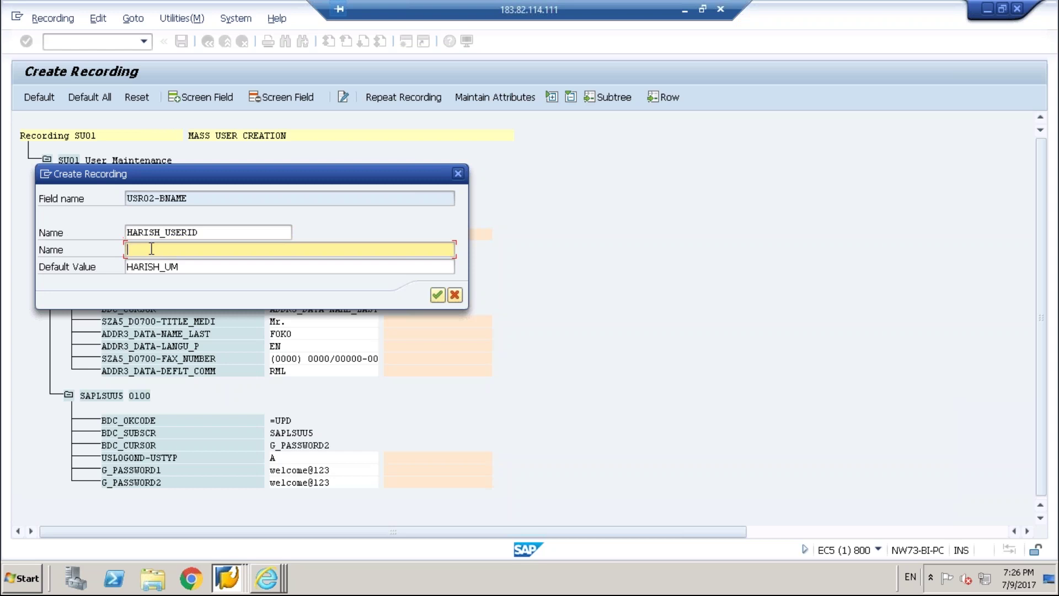
{"action": "key", "text": "ctrl+v"}
{"action": "left_click", "coordinate": [438, 295]}
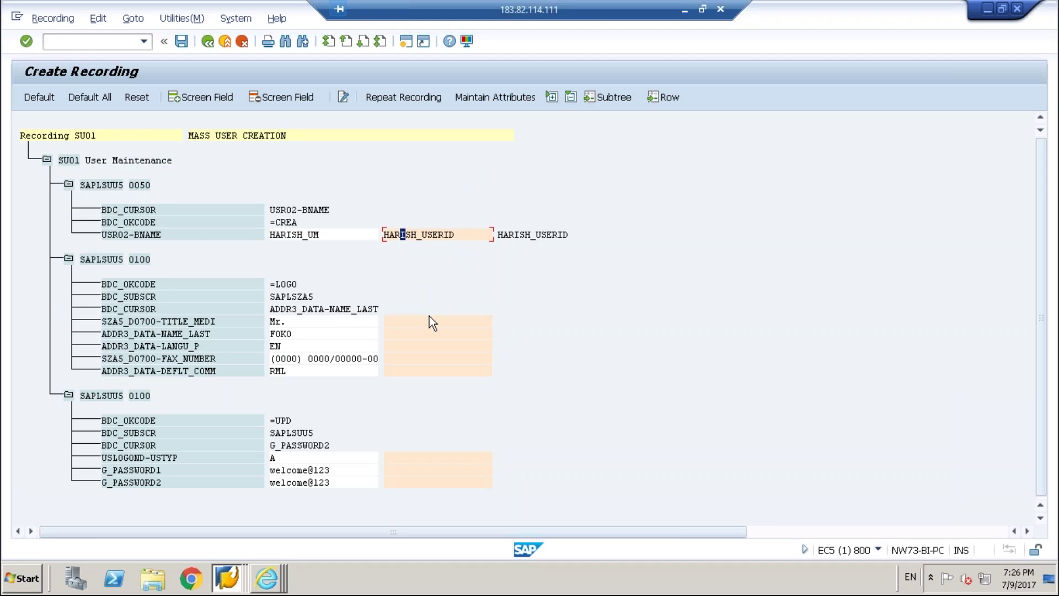
Name ADDR3_DATA-NAME_LAST HARISH_LASTNAME, with HARISH_LASTNAME as its description, and submit.
{"action": "double_click", "coordinate": [421, 334]}
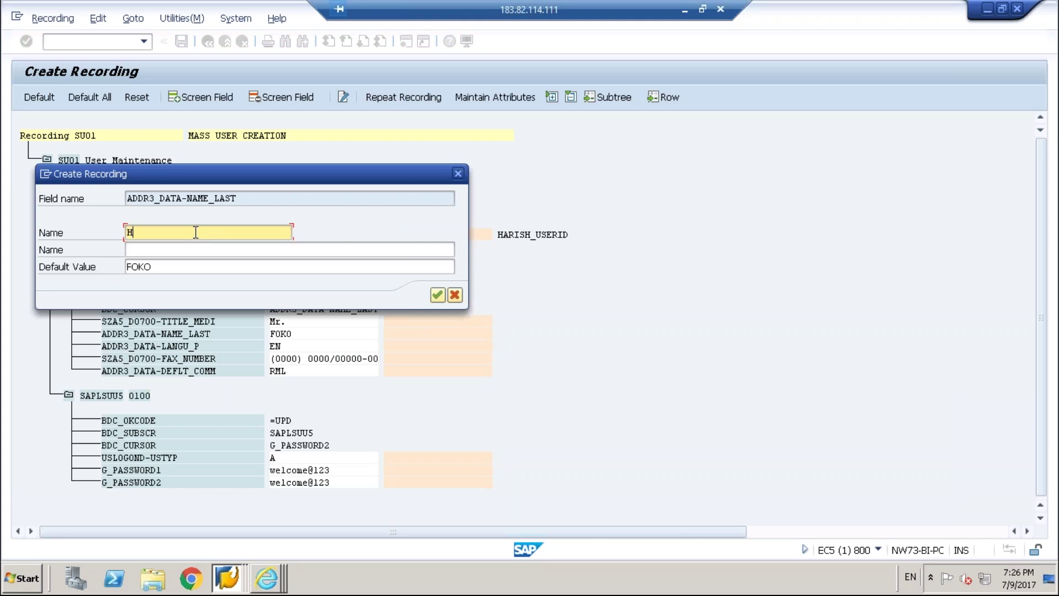
{"action": "type", "text": "HARISH"}
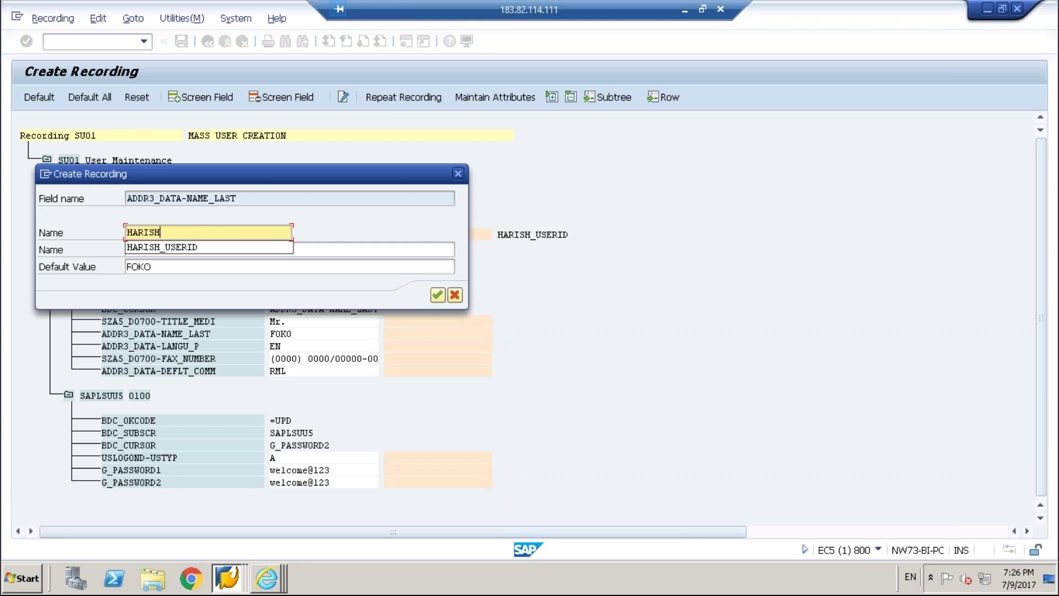
{"action": "type", "text": "_LASTNAME"}
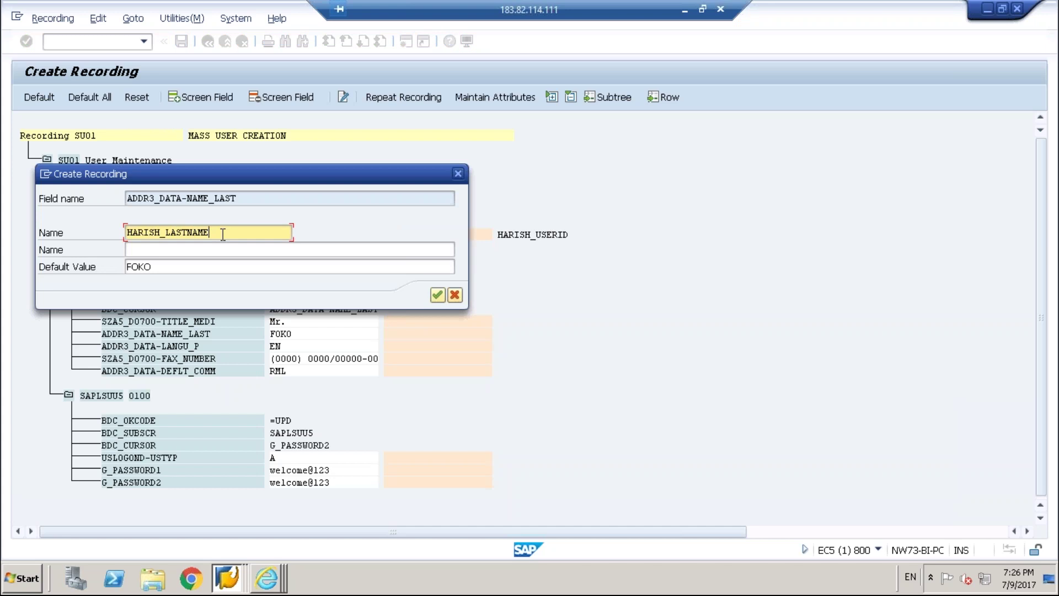
{"action": "key", "text": "shift+Left"}
{"action": "key", "text": "shift+Left"}
{"action": "key", "text": "shift+Left"}
{"action": "key", "text": "shift+Left"}
{"action": "key", "text": "shift+Left"}
{"action": "key", "text": "shift+Left"}
{"action": "key", "text": "shift+Left"}
{"action": "key", "text": "shift+Left"}
{"action": "key", "text": "shift+Left"}
{"action": "key", "text": "shift+Left"}
{"action": "key", "text": "shift+Left"}
{"action": "key", "text": "shift+Left"}
{"action": "key", "text": "shift+Left"}
{"action": "key", "text": "shift+Left"}
{"action": "key", "text": "shift+Left"}
{"action": "key", "text": "ctrl+c"}
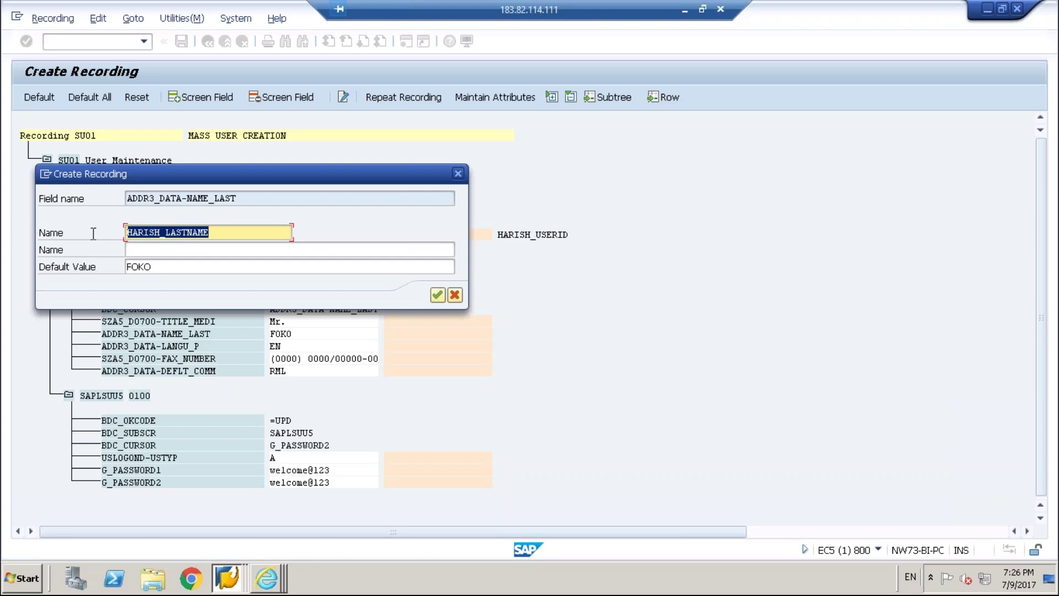
{"action": "key", "text": "Left"}
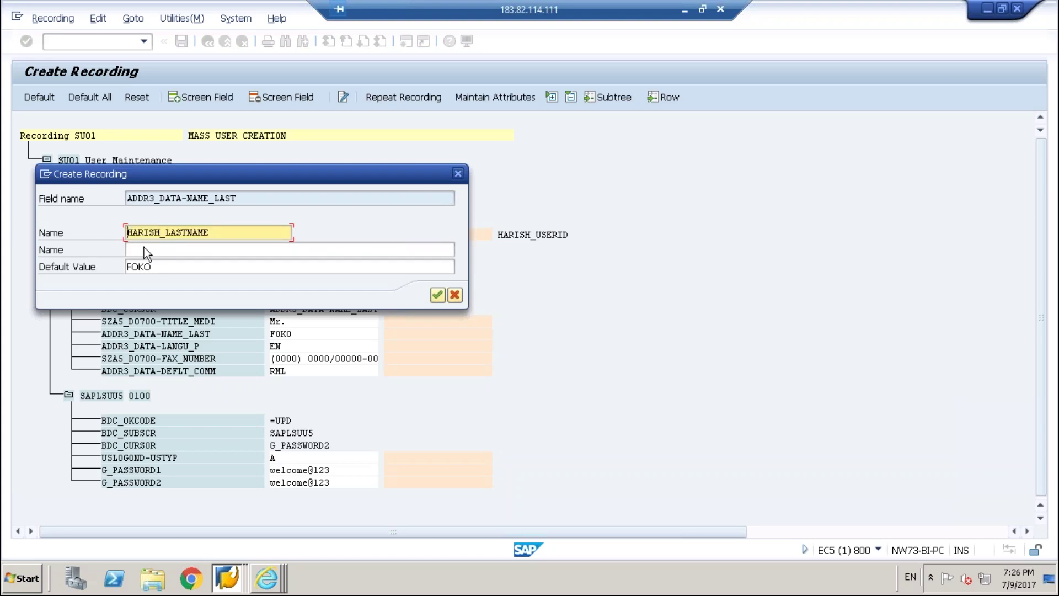
{"action": "key", "text": "Tab"}
{"action": "key", "text": "ctrl+v"}
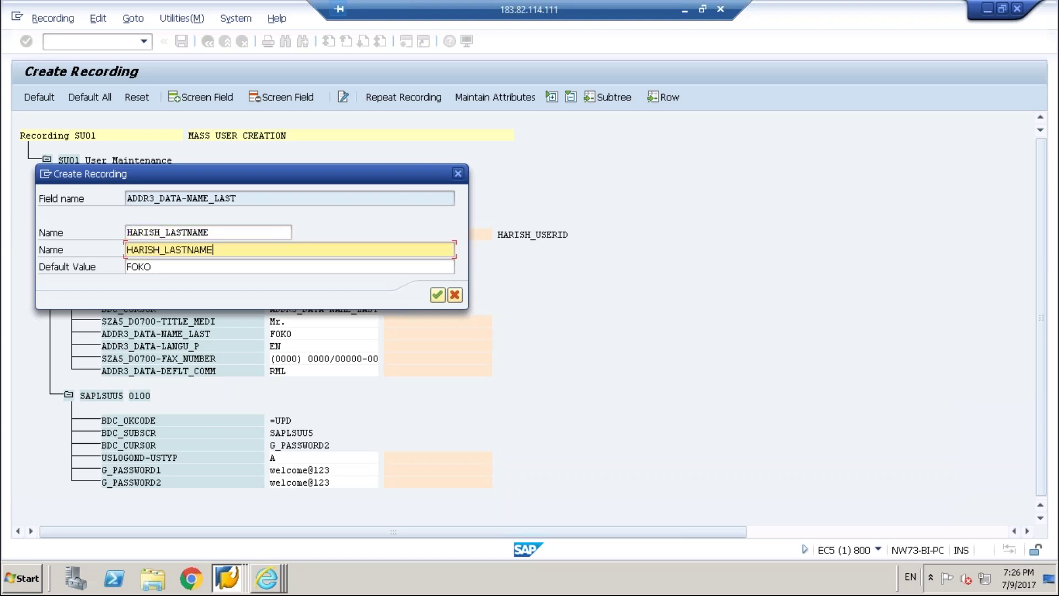
{"action": "left_click", "coordinate": [438, 296]}
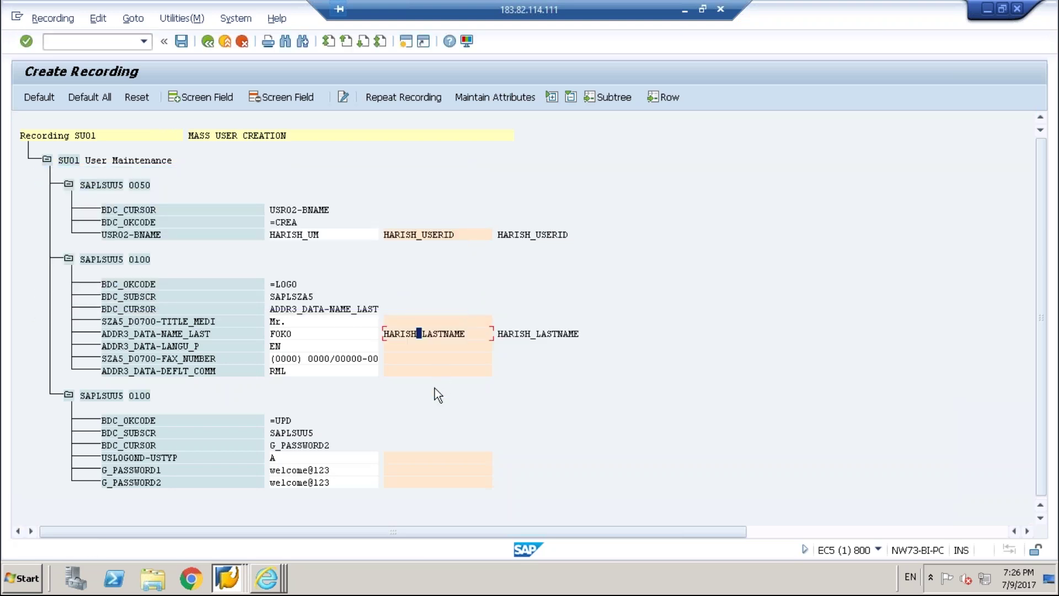
{"action": "key", "text": "ctrl+s"}
Enter PASSWORD in the empty name field of the G_PASSWORD1 naming dialog.
{"action": "double_click", "coordinate": [408, 470]}
{"action": "left_click", "coordinate": [189, 234]}
{"action": "type", "text": "PASSWI"}
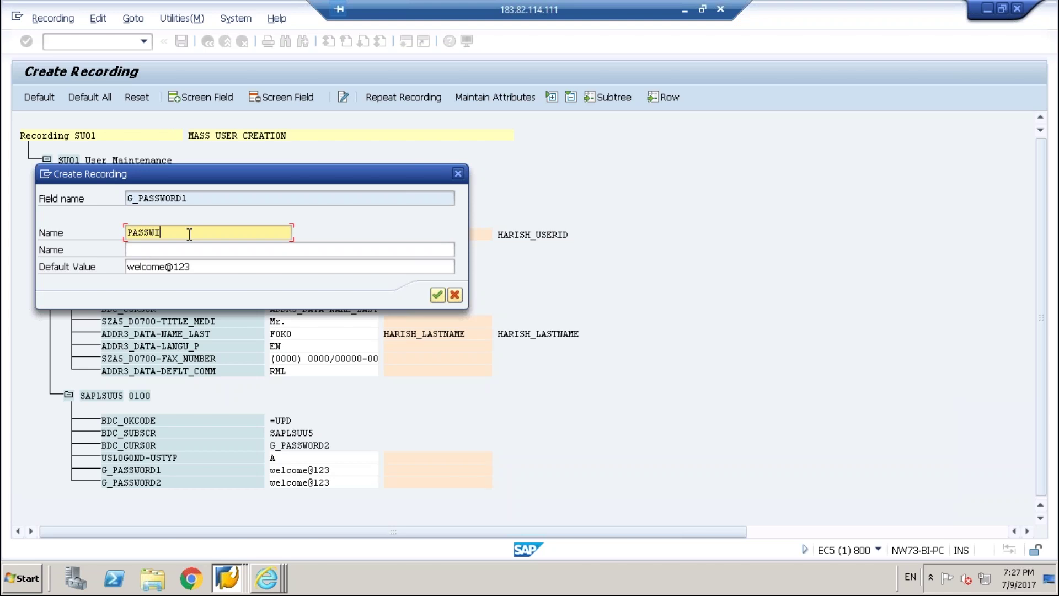
{"action": "key", "text": "BackSpace"}
{"action": "type", "text": "ORD"}
{"action": "left_click_drag", "start_coordinate": [204, 231], "coordinate": [105, 234]}
{"action": "key", "text": "ctrl+c"}
{"action": "left_click", "coordinate": [105, 232]}
Complete the name as PASSWORD1, give it PASSWORD1 as its description, and confirm.
{"action": "left_click", "coordinate": [142, 252]}
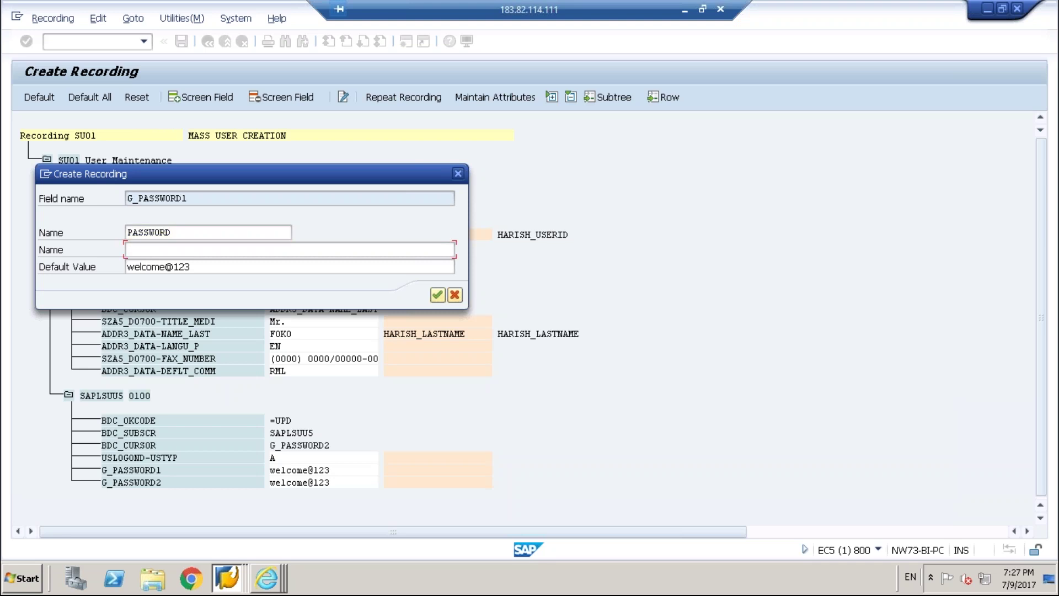
{"action": "left_click", "coordinate": [186, 235]}
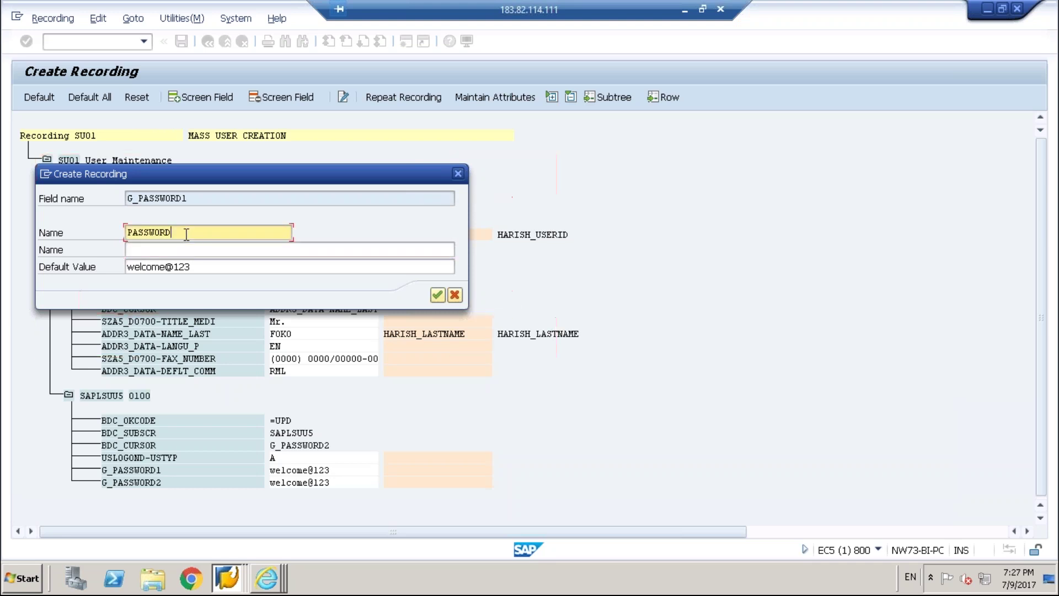
{"action": "type", "text": "1"}
{"action": "left_click", "coordinate": [172, 251]}
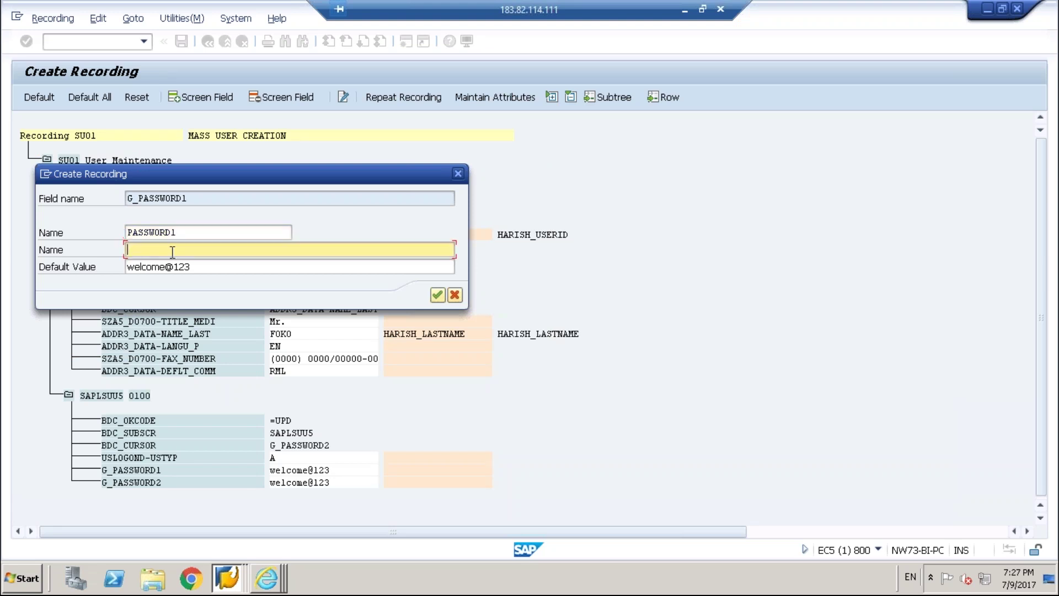
{"action": "key", "text": "ctrl+v"}
{"action": "type", "text": "1"}
{"action": "left_click", "coordinate": [438, 296]}
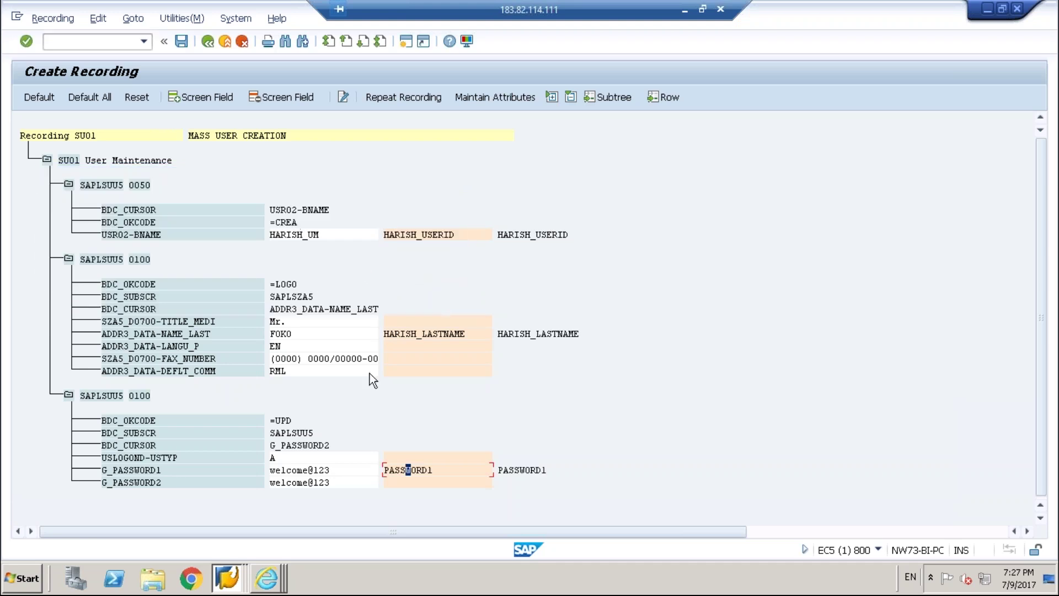
Name G_PASSWORD2 PASSWORD2, with PASSWORD2 as its description, and confirm.
{"action": "double_click", "coordinate": [418, 480]}
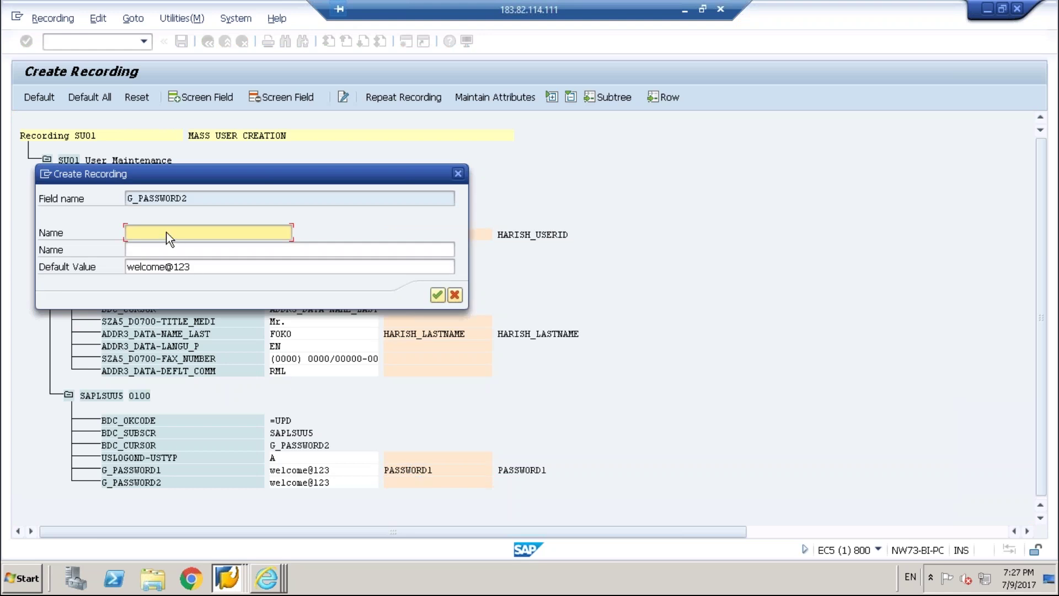
{"action": "type", "text": "PASSWORD"}
{"action": "key", "text": "ctrl+v"}
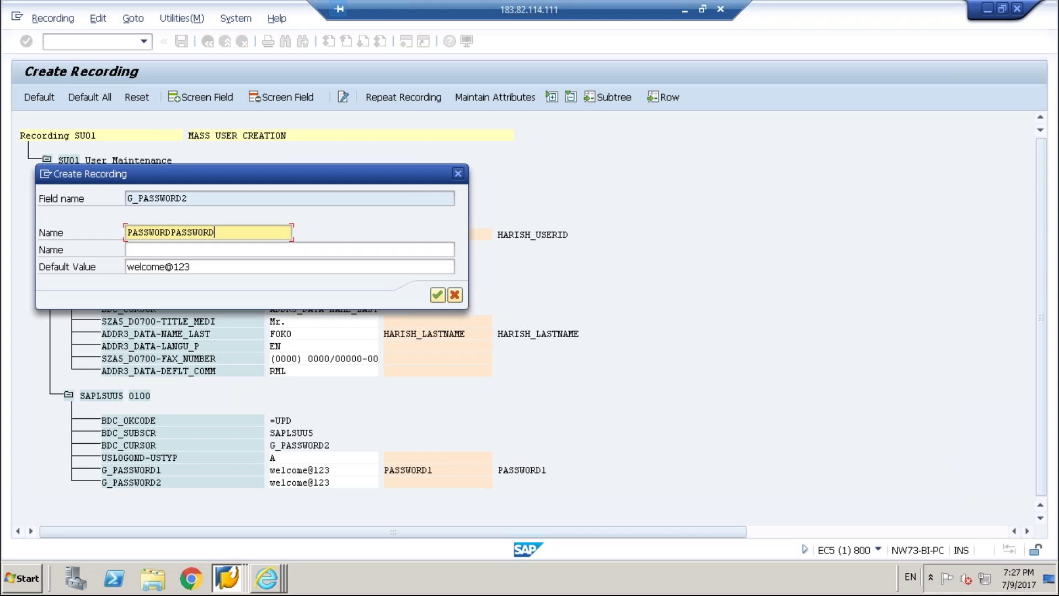
{"action": "key", "text": "BackSpace"}
{"action": "key", "text": "BackSpace"}
{"action": "key", "text": "BackSpace"}
{"action": "key", "text": "BackSpace"}
{"action": "key", "text": "BackSpace"}
{"action": "key", "text": "BackSpace"}
{"action": "key", "text": "BackSpace"}
{"action": "key", "text": "BackSpace"}
{"action": "key", "text": "BackSpace"}
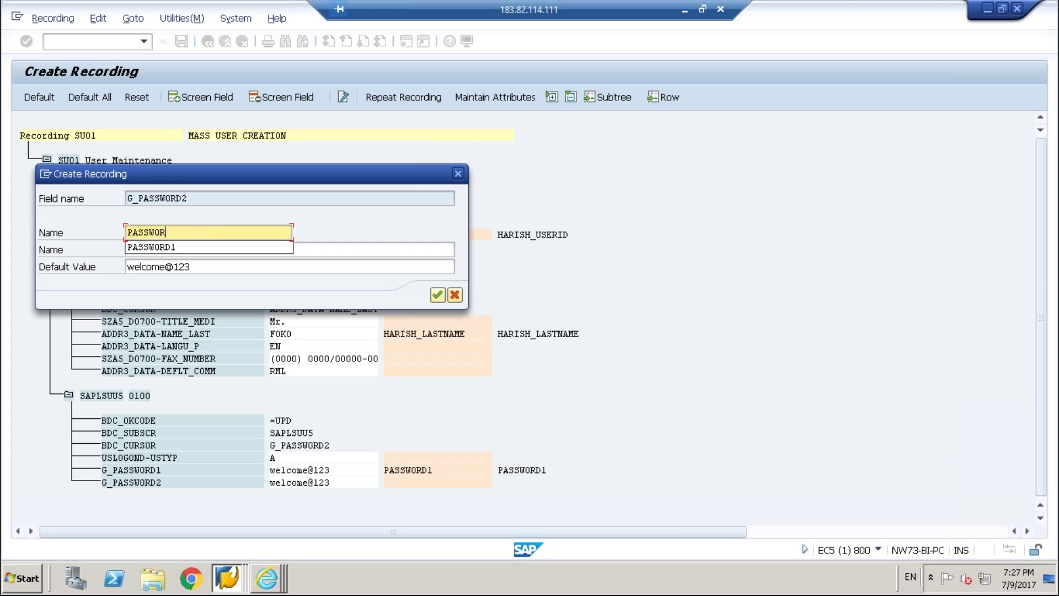
{"action": "type", "text": "D2"}
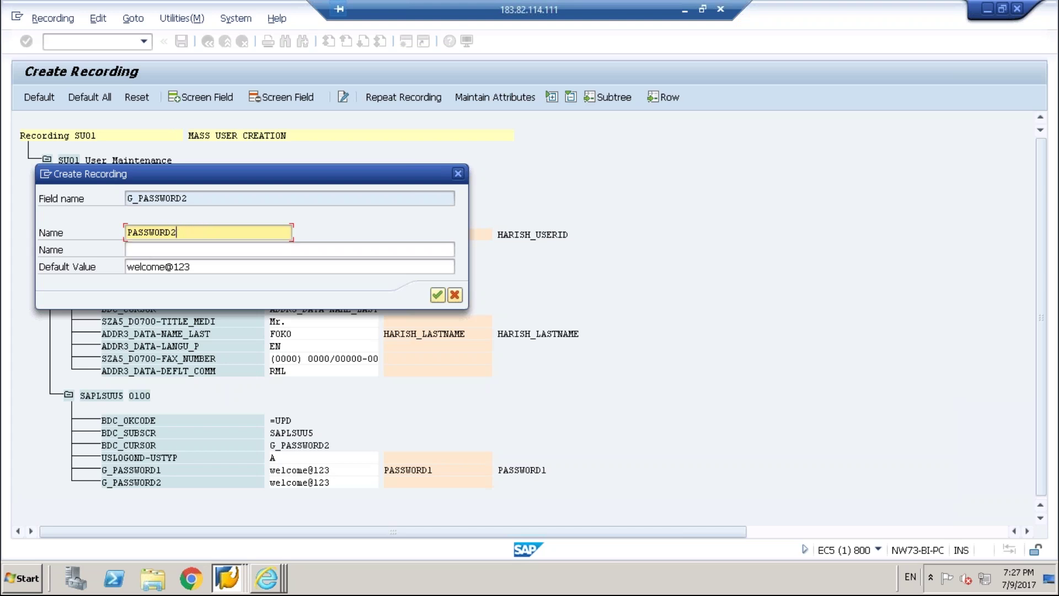
{"action": "left_click", "coordinate": [127, 249]}
{"action": "type", "text": "PASS"}
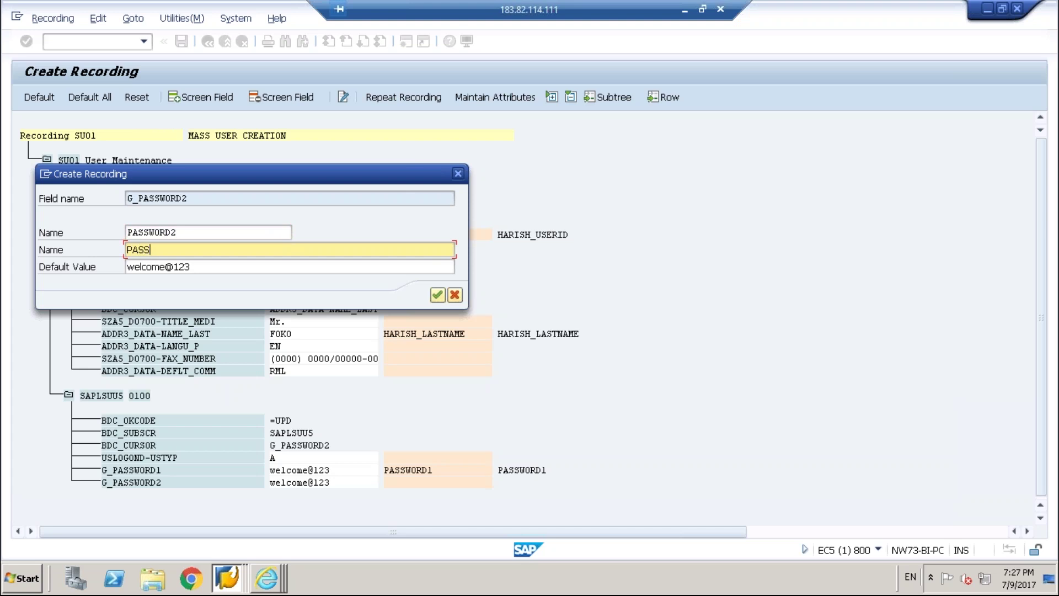
{"action": "type", "text": "WORD2"}
{"action": "left_click", "coordinate": [438, 294]}
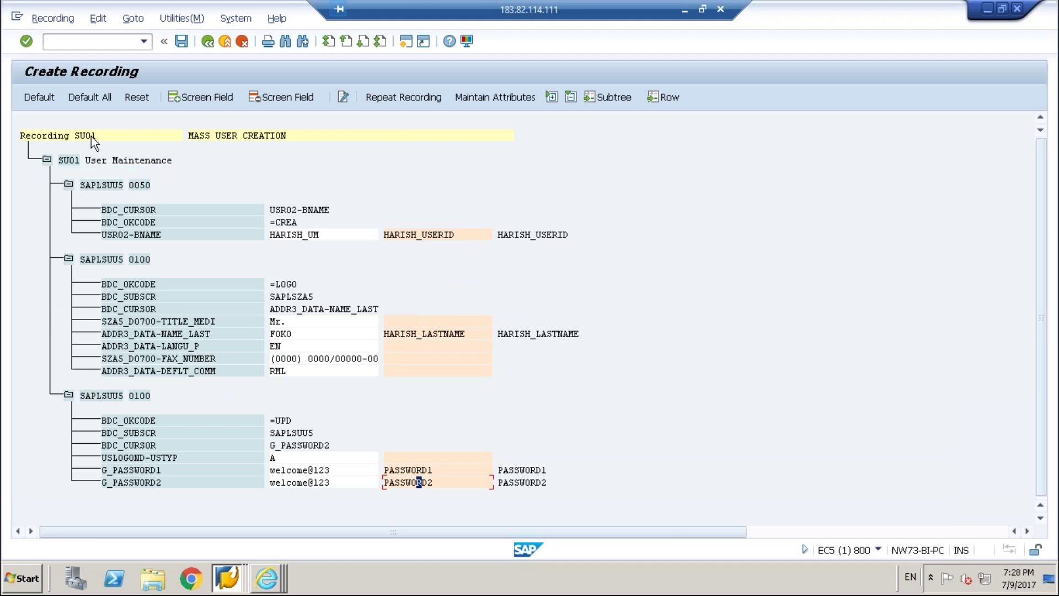
Reopen the USR02-BNAME naming dialog and close it without changes.
{"action": "double_click", "coordinate": [437, 237]}
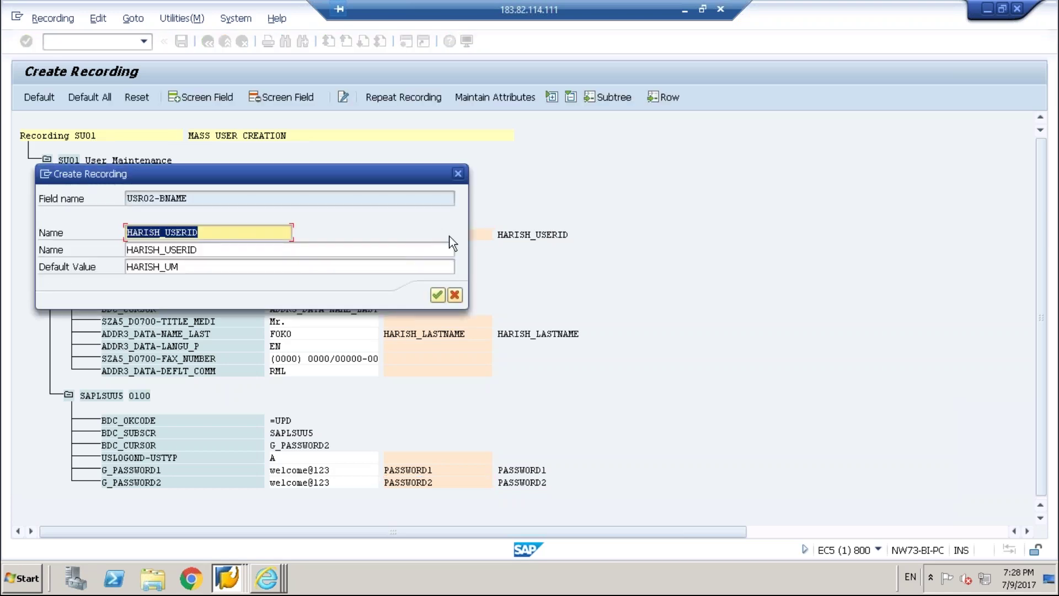
{"action": "left_click", "coordinate": [265, 236]}
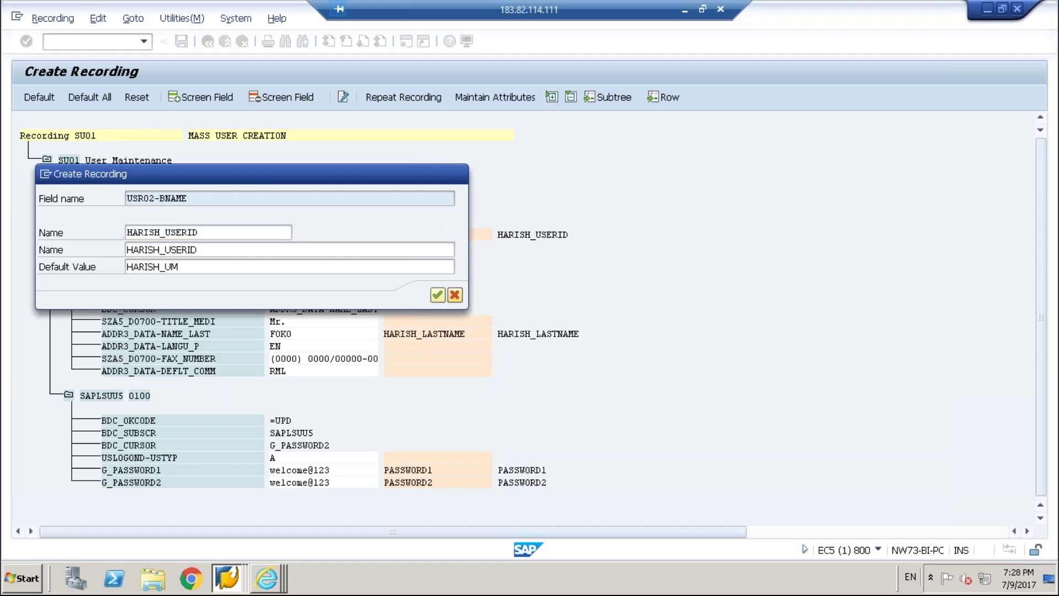
{"action": "left_click", "coordinate": [454, 294]}
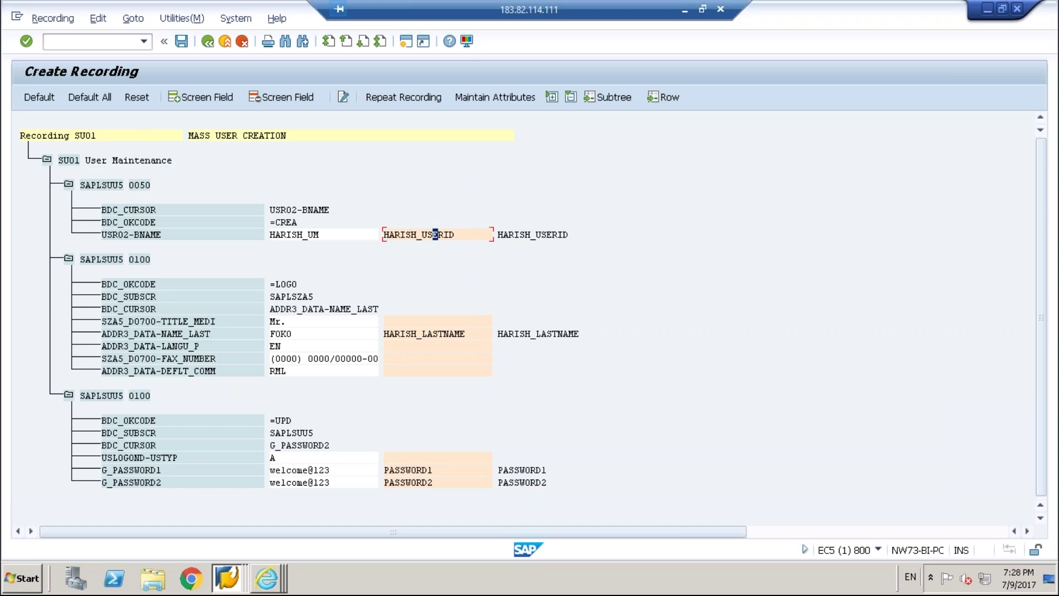
Block-select the HARISH_USERID value of USR02-BNAME and copy it to the clipboard.
{"action": "left_click_drag", "start_coordinate": [386, 231], "coordinate": [473, 234]}
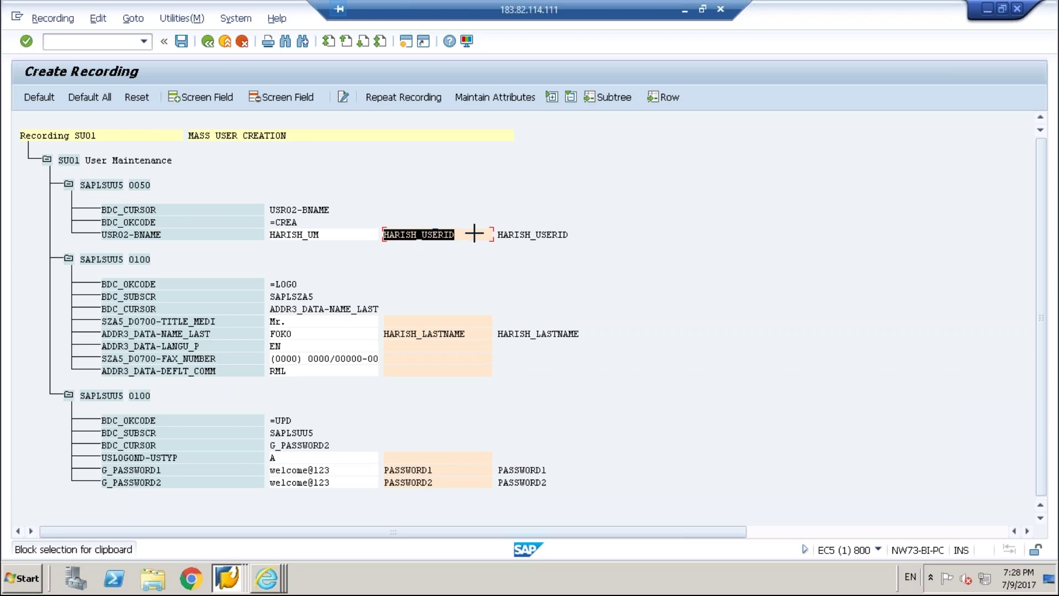
{"action": "key", "text": "ctrl+c"}
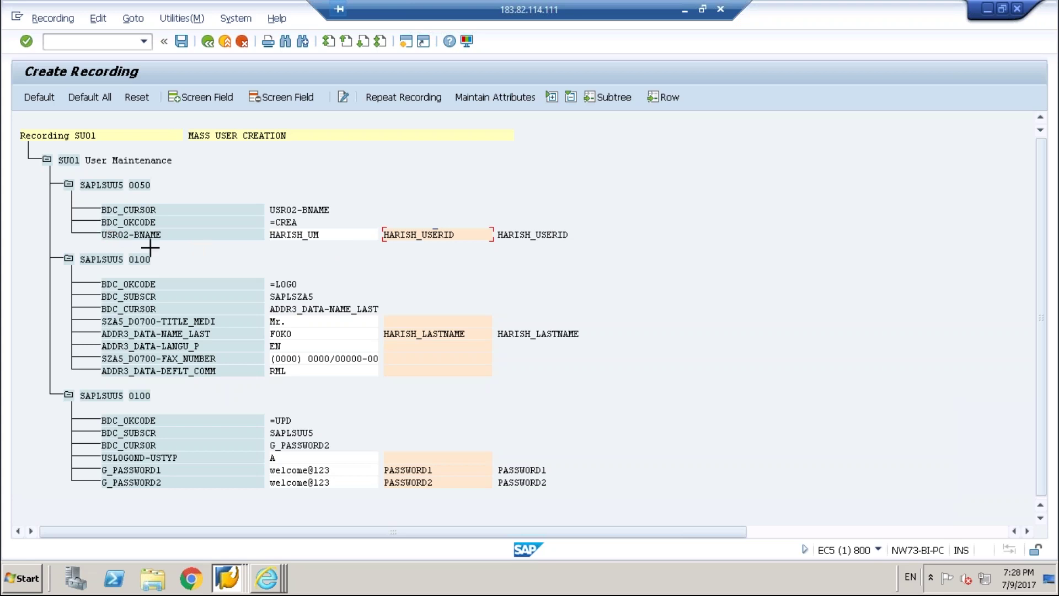
{"action": "key", "text": "ctrl+y"}
{"action": "left_click_drag", "start_coordinate": [103, 232], "coordinate": [264, 235]}
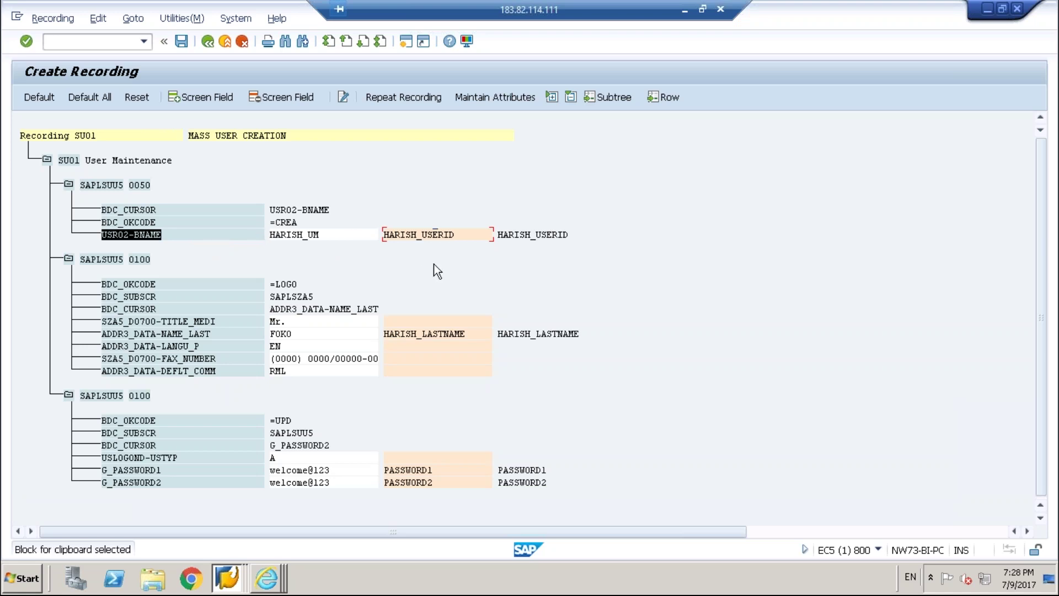
{"action": "left_click", "coordinate": [515, 236]}
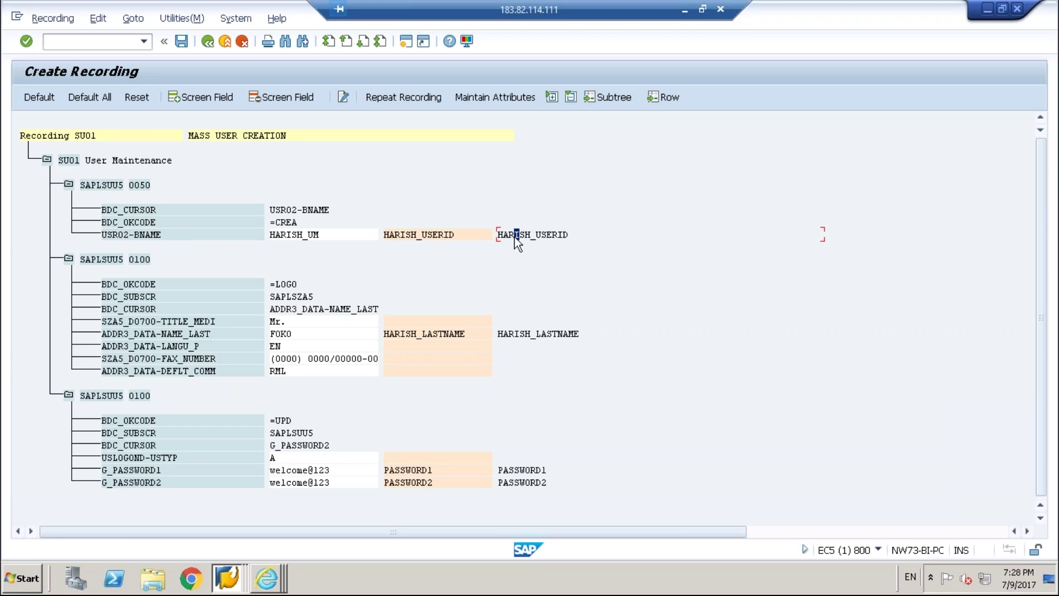
{"action": "left_click", "coordinate": [310, 236]}
{"action": "left_click", "coordinate": [410, 236]}
{"action": "left_click_drag", "start_coordinate": [460, 234], "coordinate": [382, 235]}
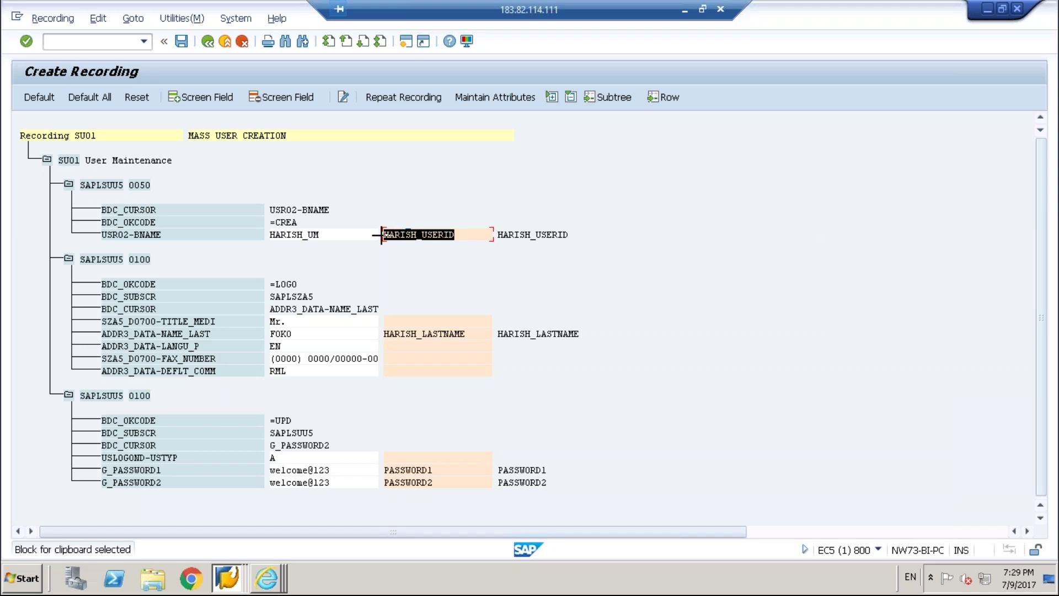
{"action": "key", "text": "ctrl+c"}
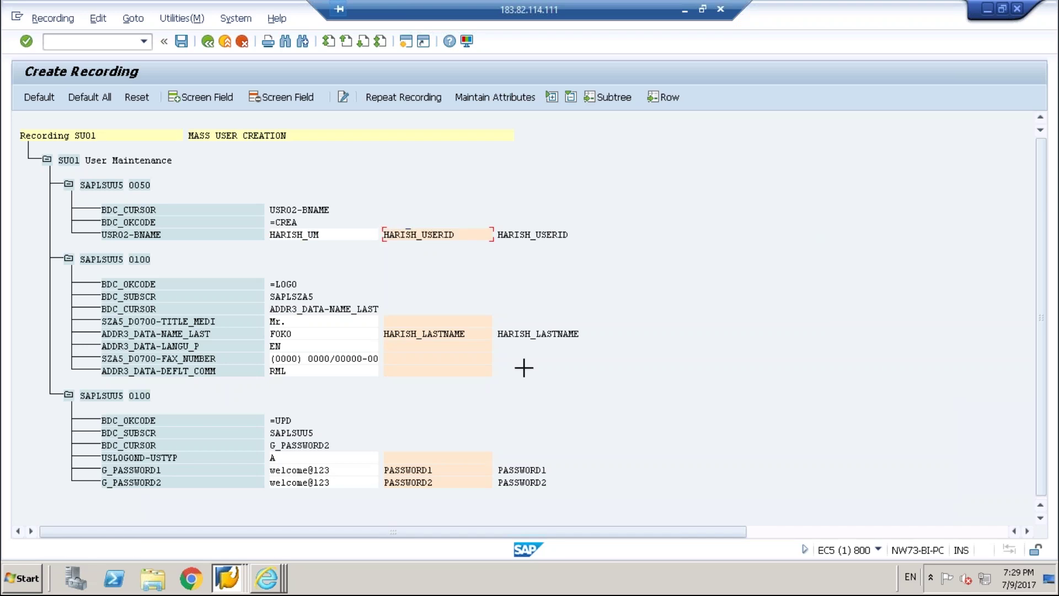
Block-select the four names, HARISH_USERID, HARISH_LASTNAME, PASSWORD1 and PASSWORD2, and copy them.
{"action": "left_click", "coordinate": [27, 578]}
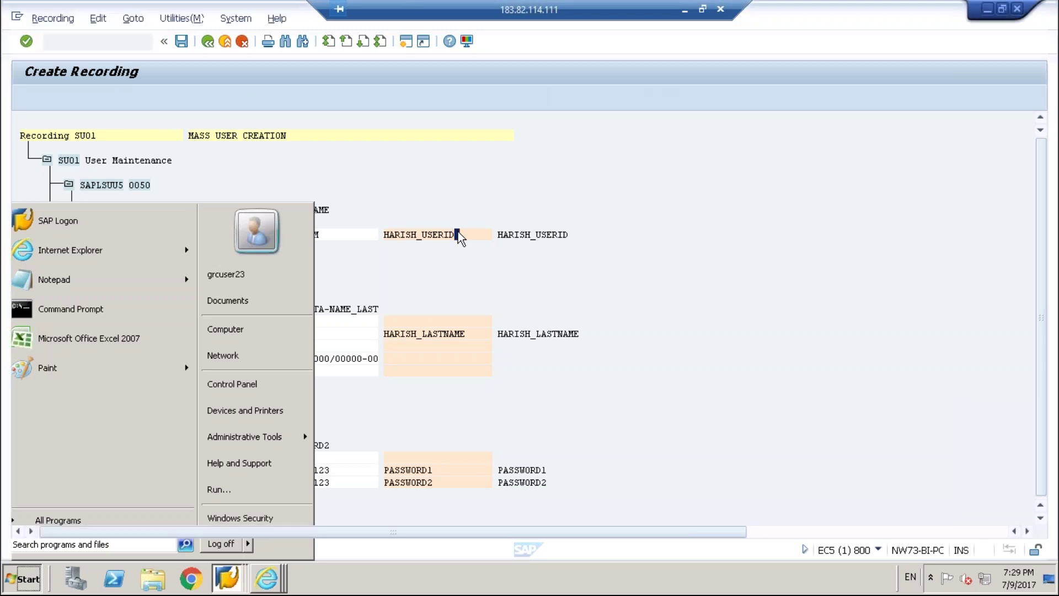
{"action": "left_click", "coordinate": [458, 233]}
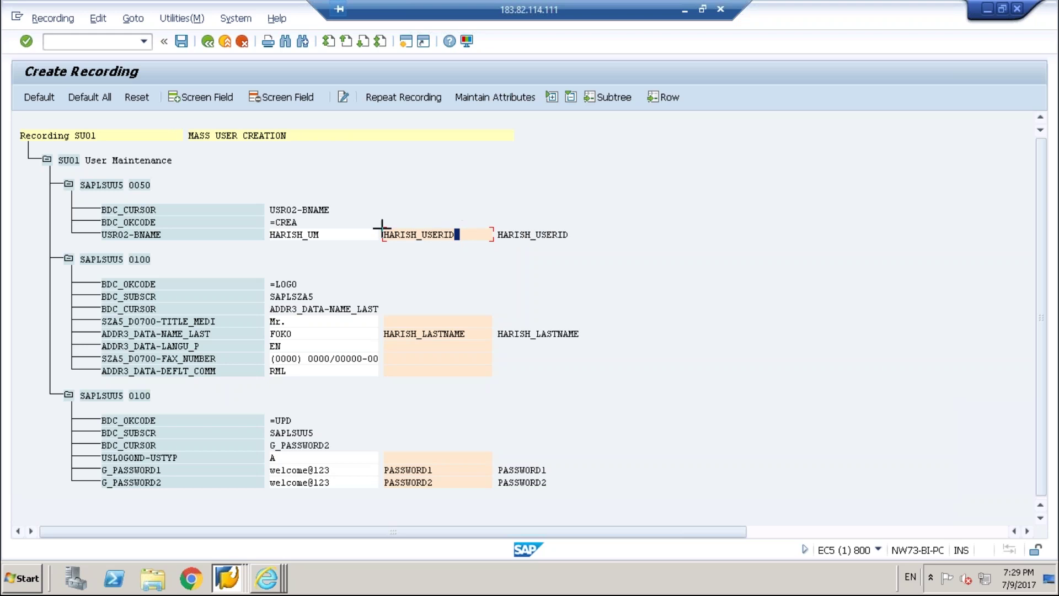
{"action": "left_click_drag", "start_coordinate": [381, 227], "coordinate": [582, 244]}
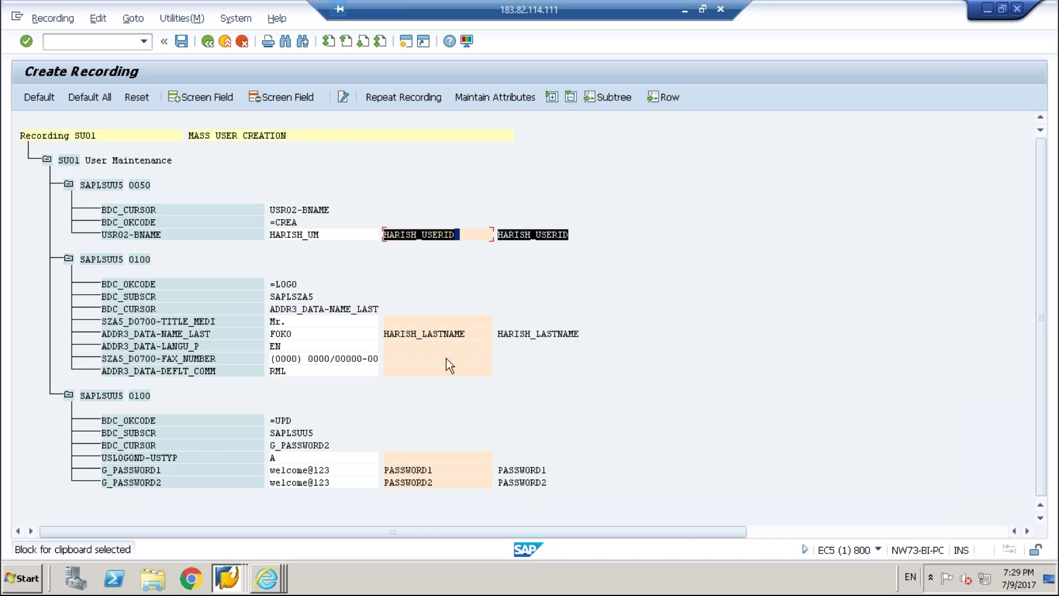
{"action": "key", "text": "ctrl+y"}
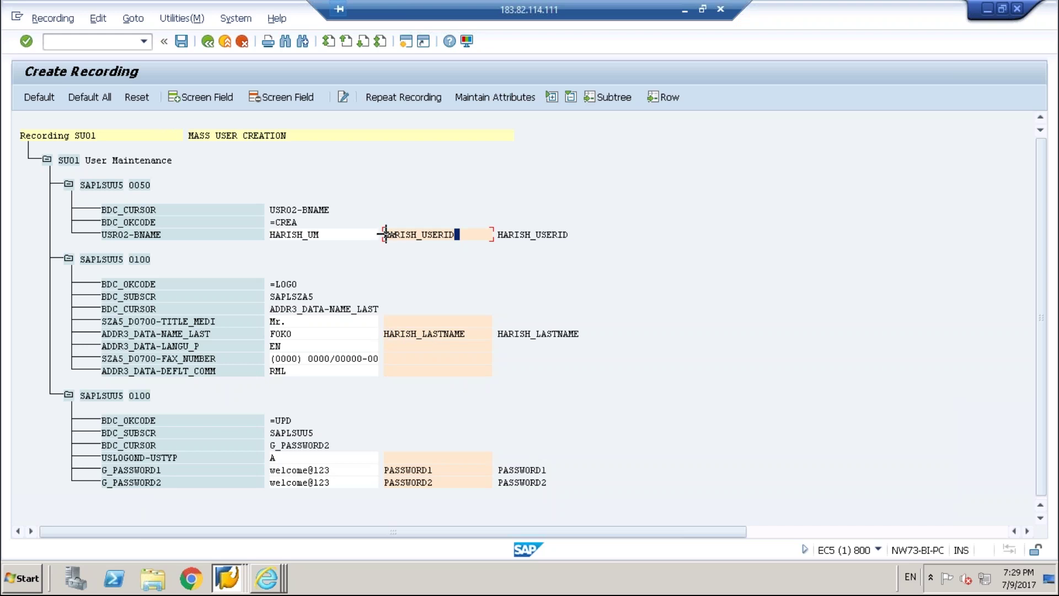
{"action": "left_click_drag", "start_coordinate": [482, 466], "coordinate": [650, 498]}
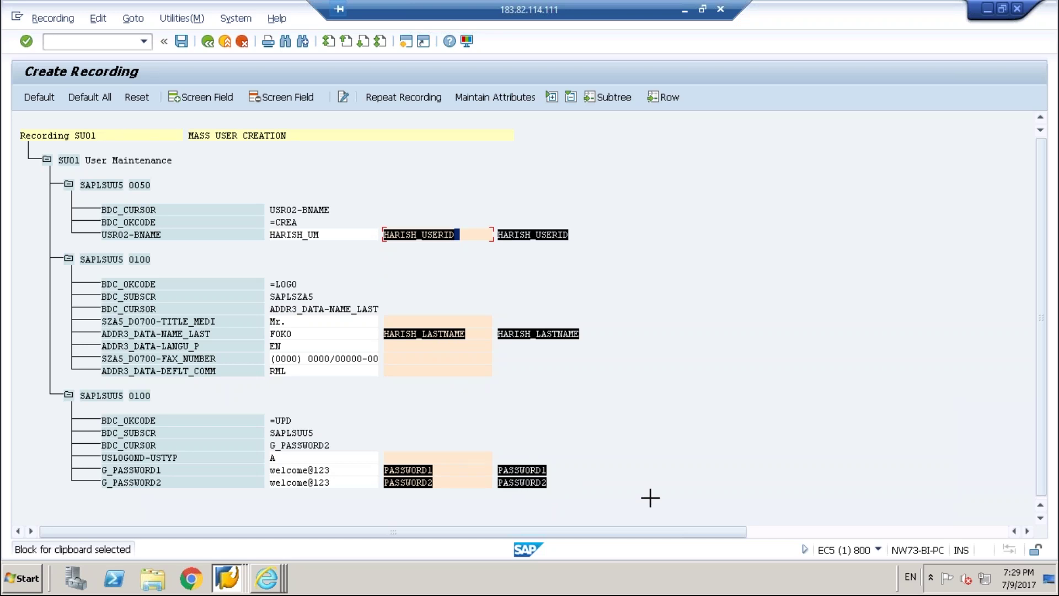
{"action": "key", "text": "ctrl+c"}
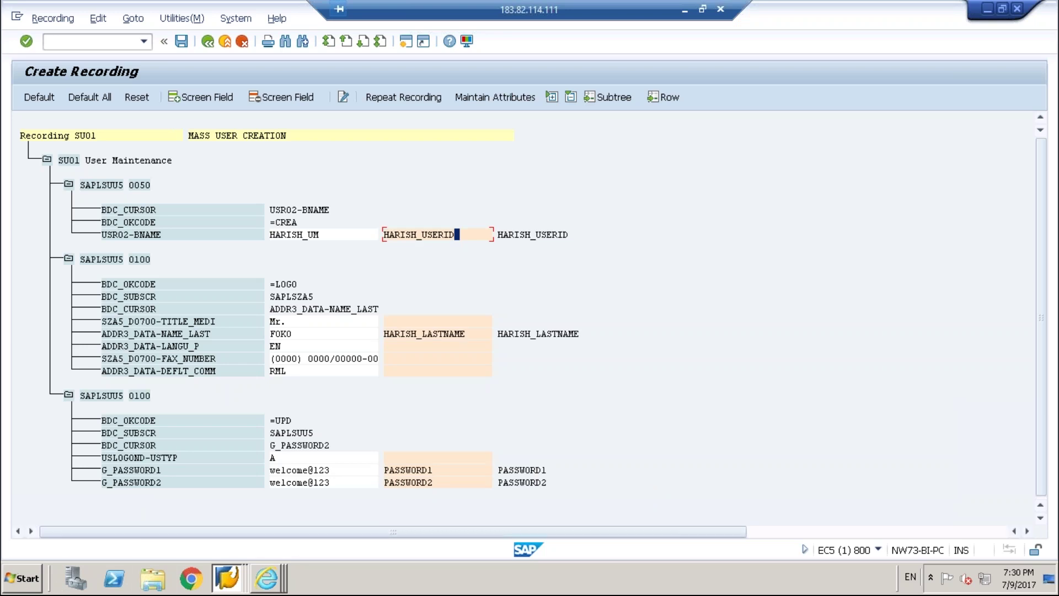
Search the Start menu for EXCEL and launch Microsoft Office Excel 2007.
{"action": "left_click", "coordinate": [22, 579]}
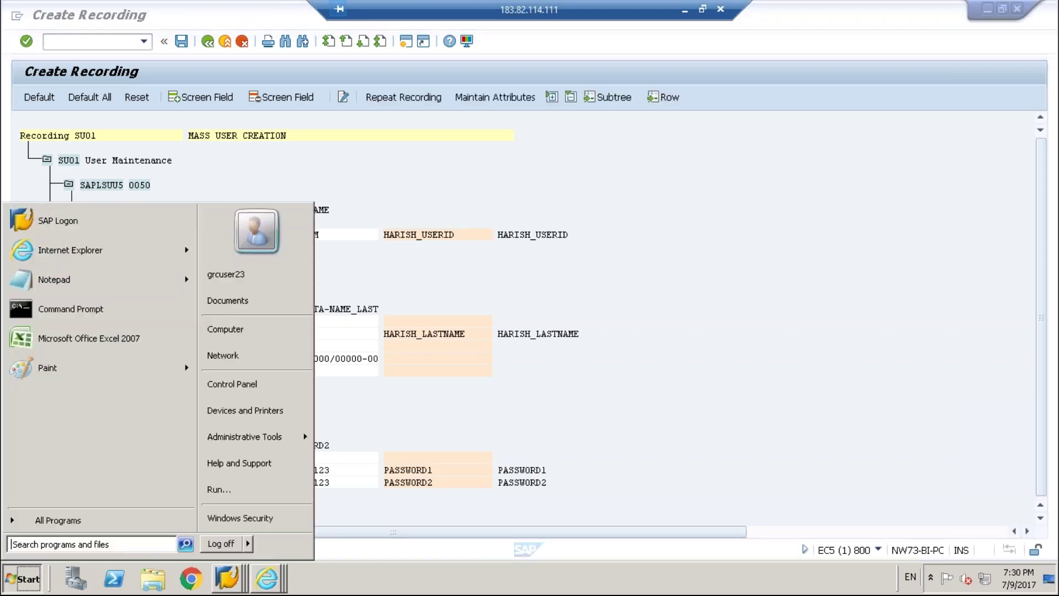
{"action": "type", "text": "EXCEL"}
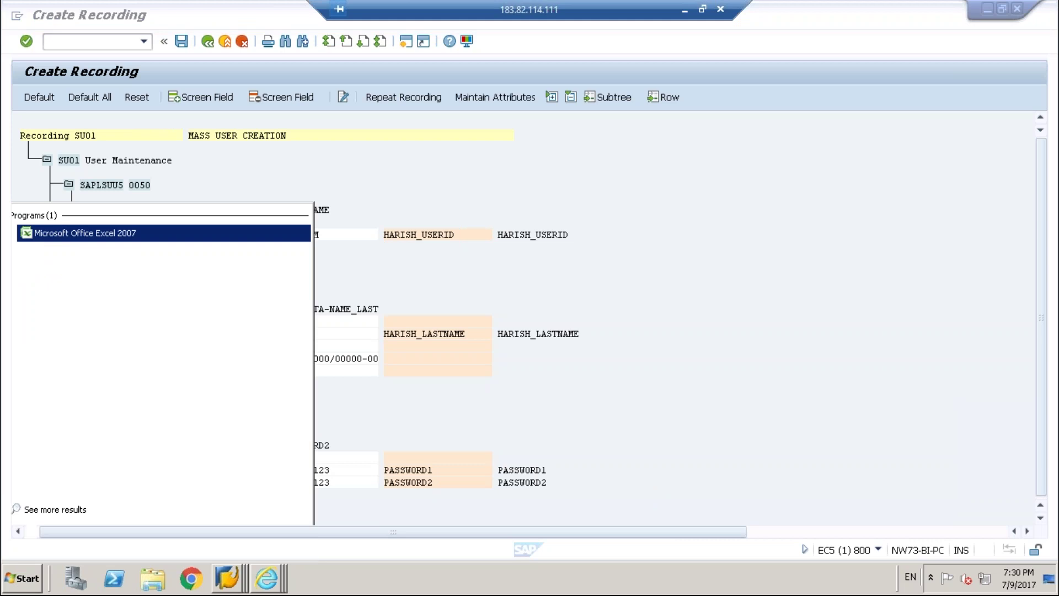
{"action": "key", "text": "Return"}
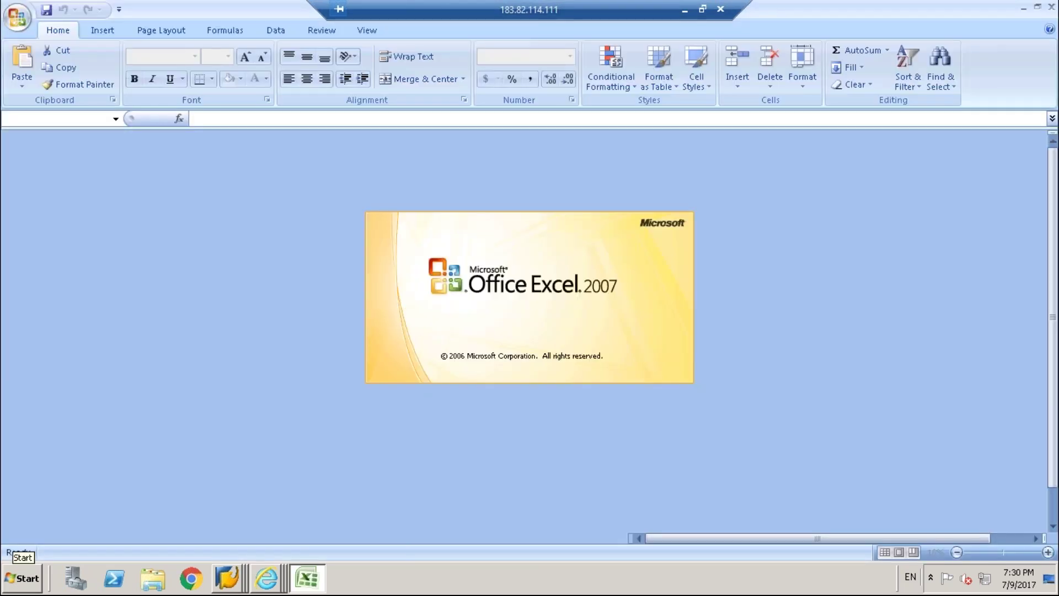
Paste the field names into column A, widen it, and delete empty rows 2–7.
{"action": "key", "text": "ctrl+v"}
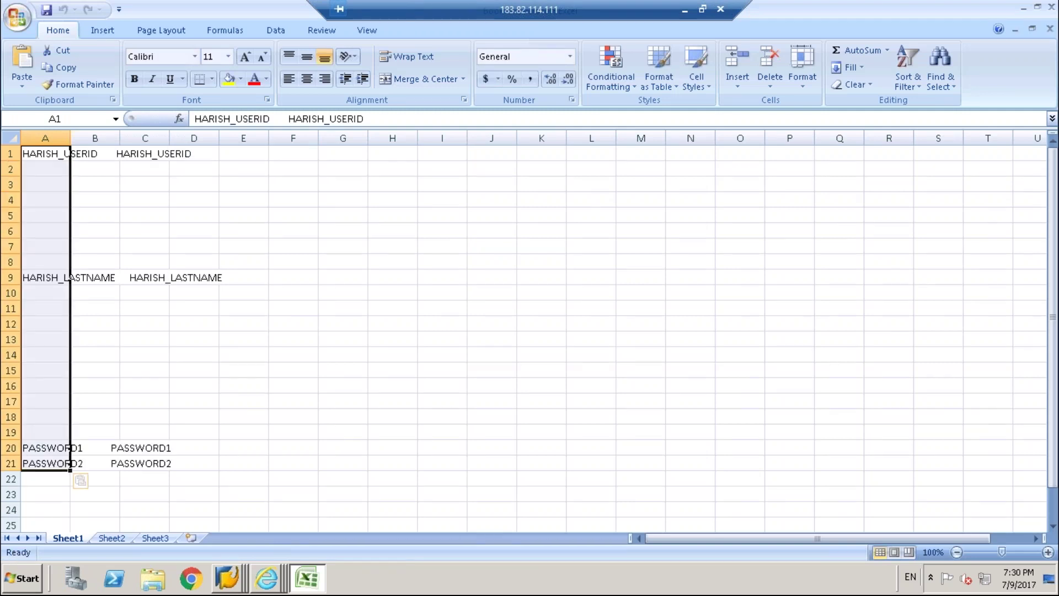
{"action": "left_click_drag", "start_coordinate": [70, 138], "coordinate": [231, 138]}
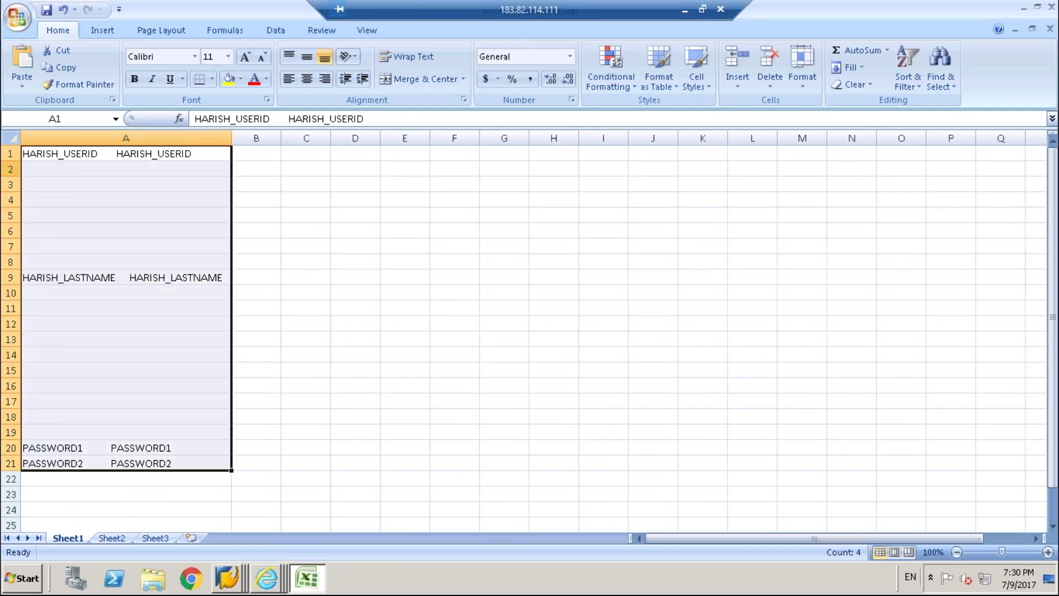
{"action": "left_click", "coordinate": [10, 168]}
{"action": "left_click_drag", "start_coordinate": [11, 168], "coordinate": [11, 247]}
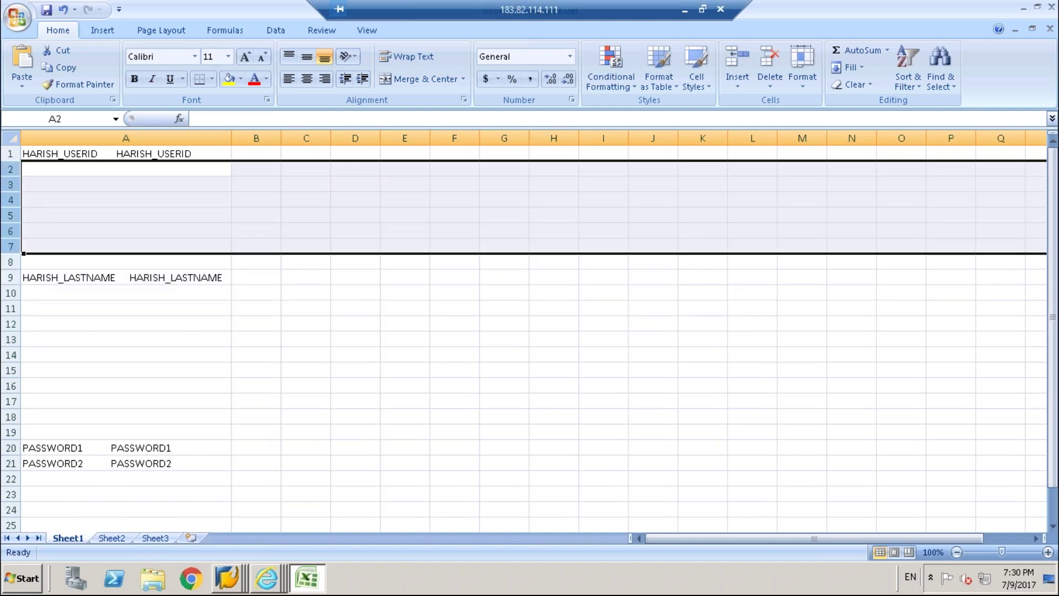
{"action": "right_click", "coordinate": [16, 253]}
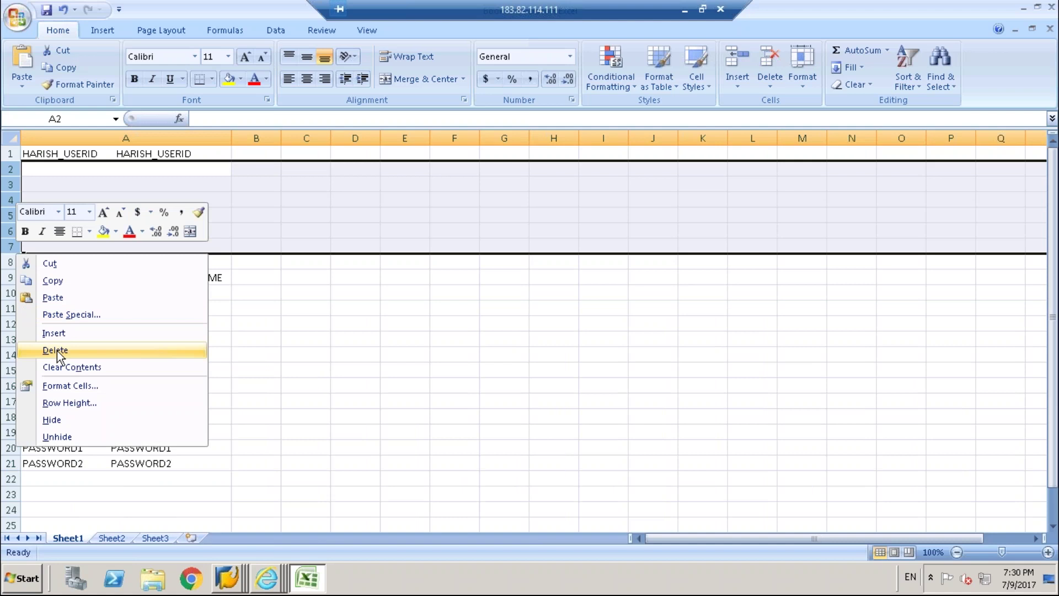
{"action": "left_click", "coordinate": [58, 353]}
Delete the remaining blank rows so the four names sit in rows 1–4.
{"action": "left_click_drag", "start_coordinate": [11, 176], "coordinate": [11, 177]}
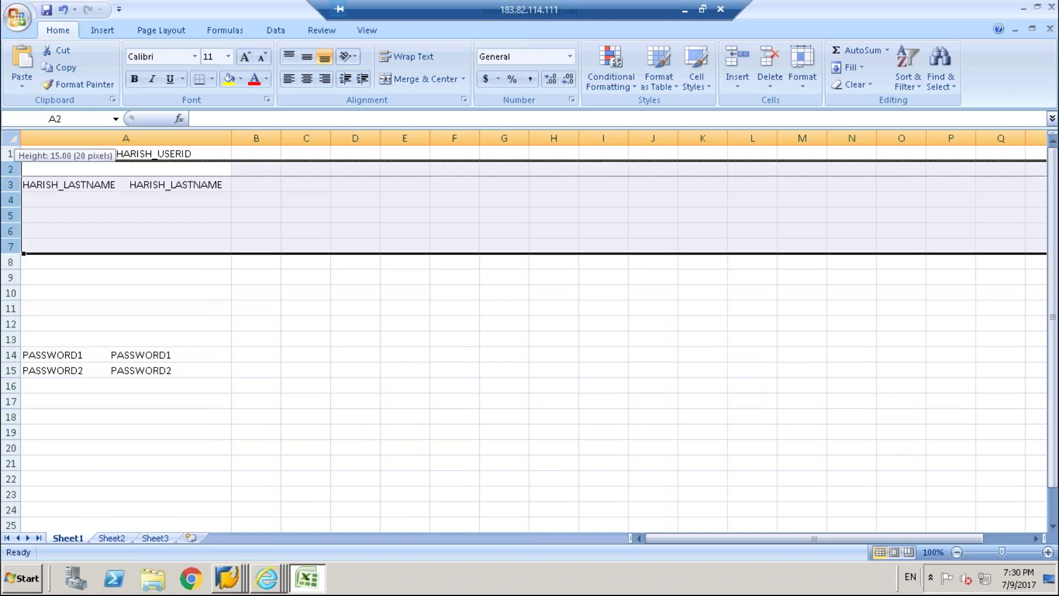
{"action": "left_click", "coordinate": [13, 168]}
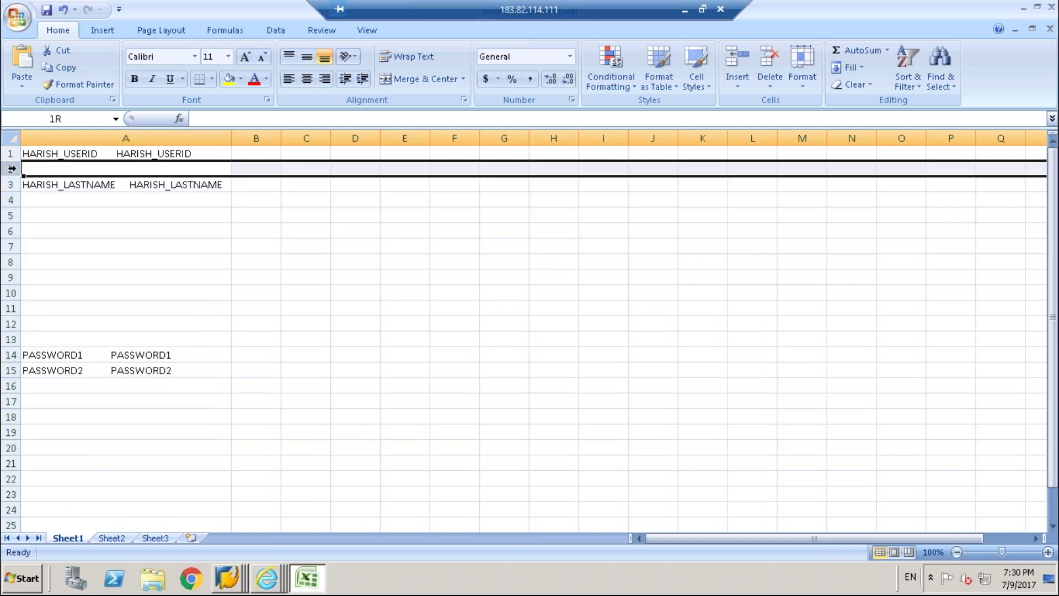
{"action": "right_click", "coordinate": [12, 169]}
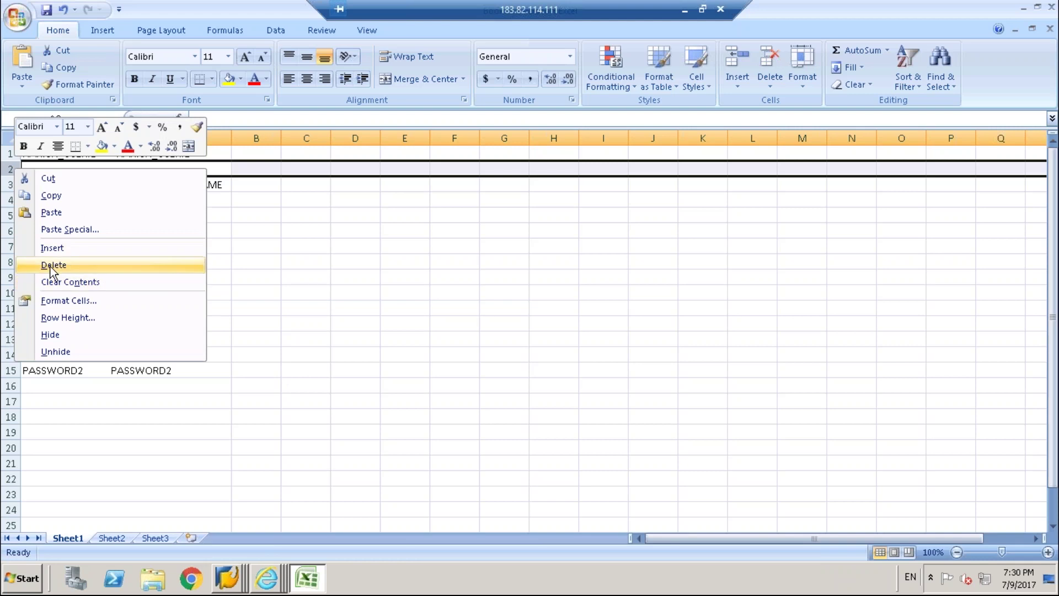
{"action": "left_click", "coordinate": [51, 266]}
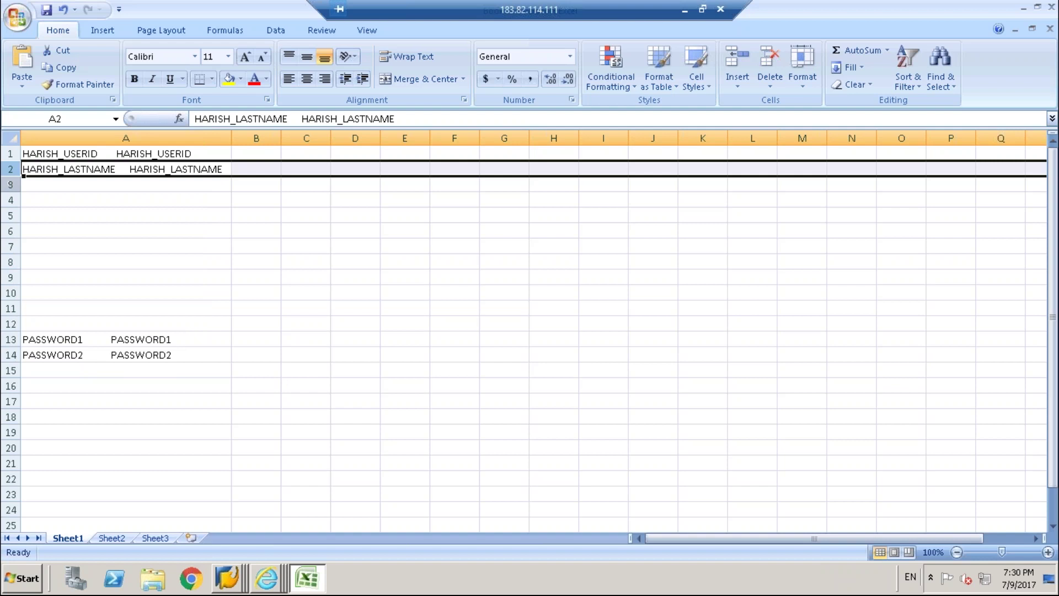
{"action": "left_click", "coordinate": [10, 184]}
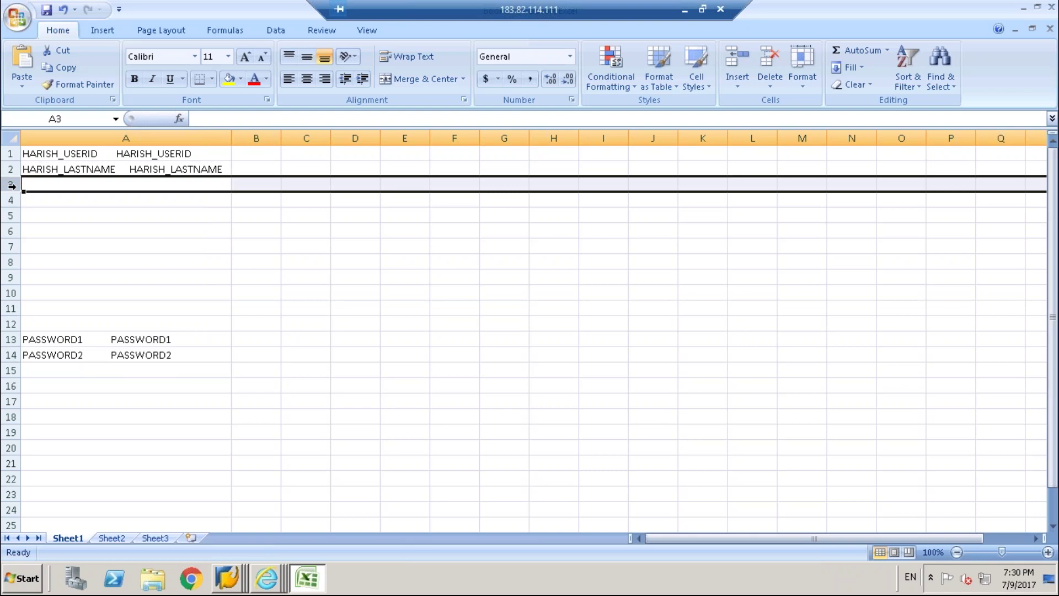
{"action": "left_click_drag", "start_coordinate": [11, 186], "coordinate": [11, 325]}
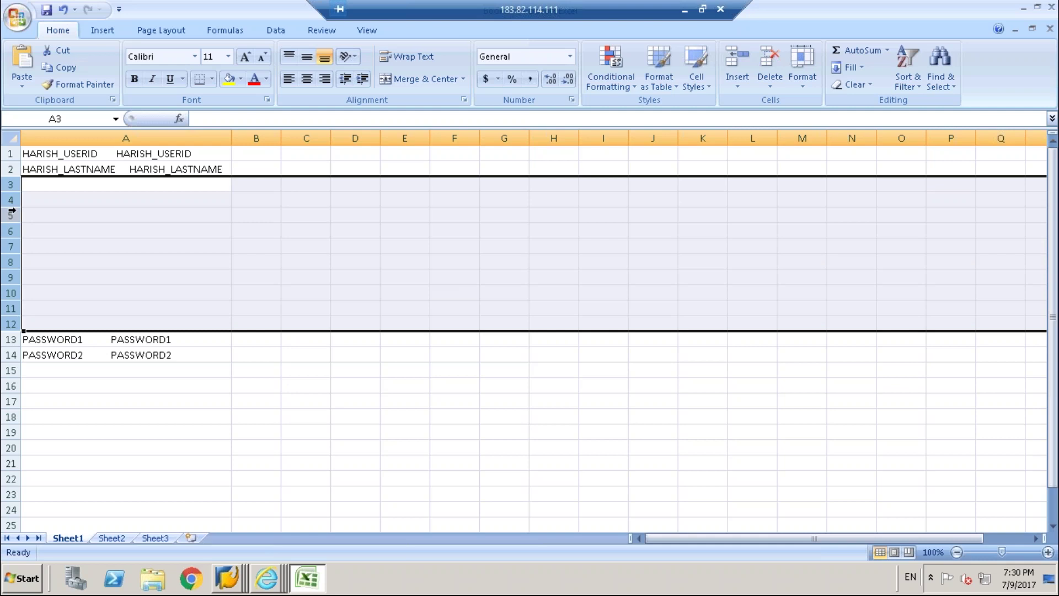
{"action": "right_click", "coordinate": [12, 211]}
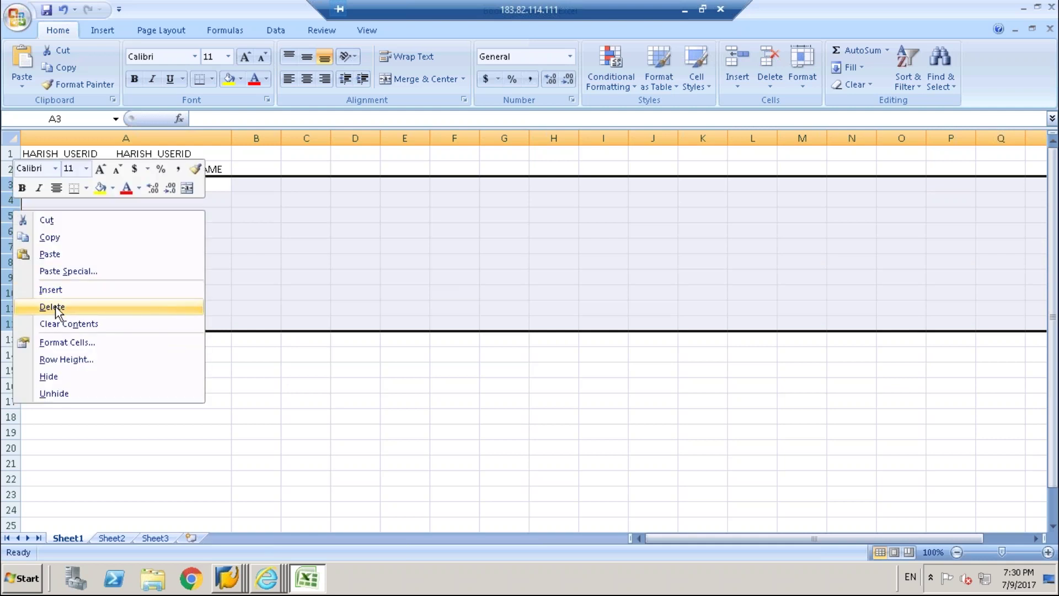
{"action": "left_click", "coordinate": [58, 308]}
{"action": "left_click", "coordinate": [151, 366]}
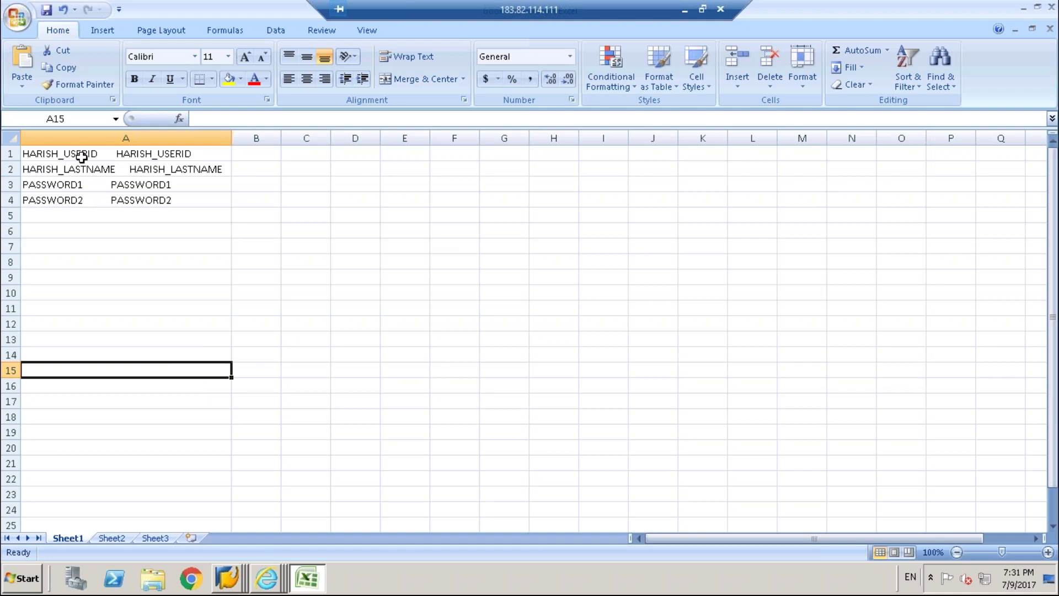
Select the field names in A1:A4 and copy them.
{"action": "left_click_drag", "start_coordinate": [82, 156], "coordinate": [197, 195]}
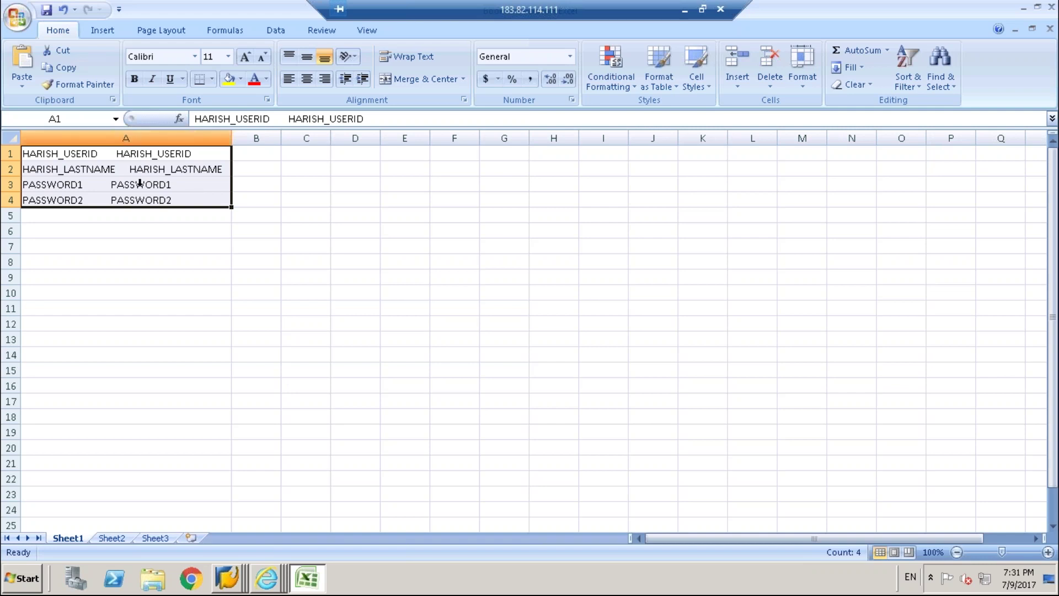
{"action": "left_click", "coordinate": [116, 138]}
{"action": "left_click", "coordinate": [102, 154]}
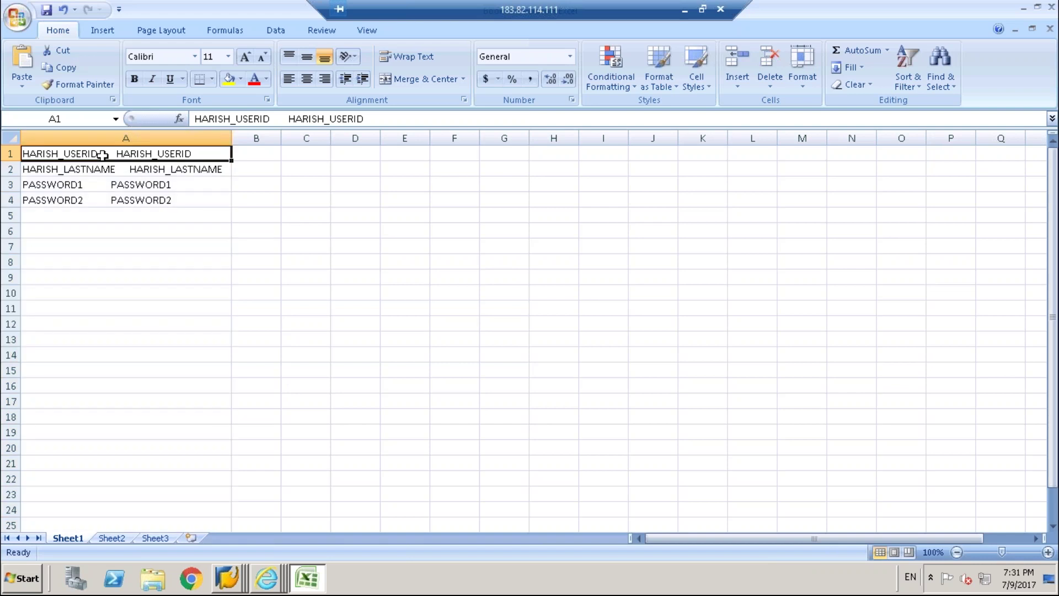
{"action": "key", "text": "shift+Down"}
{"action": "key", "text": "shift+Down"}
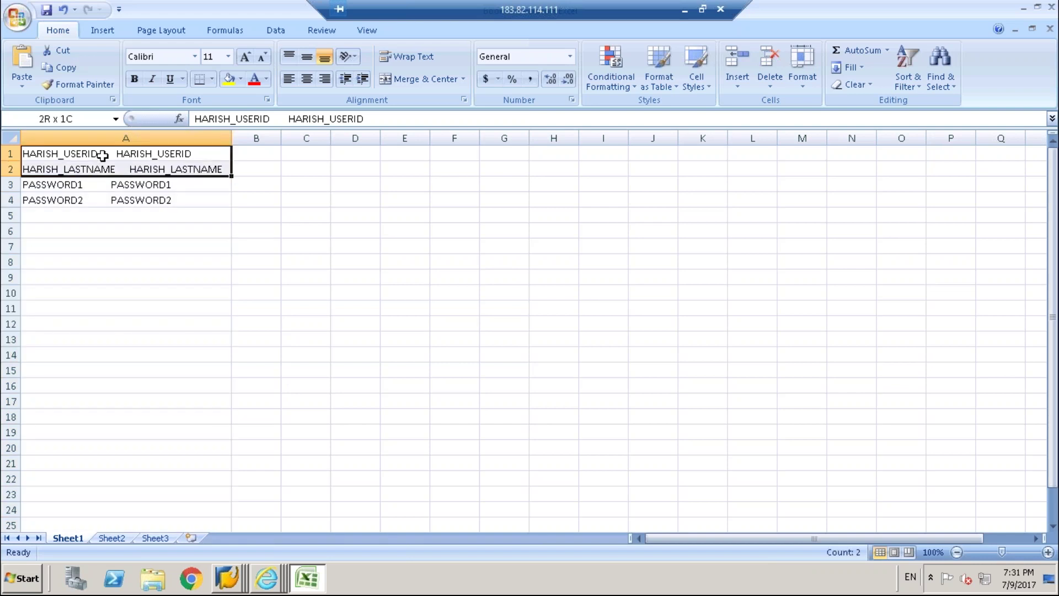
{"action": "key", "text": "shift+Down"}
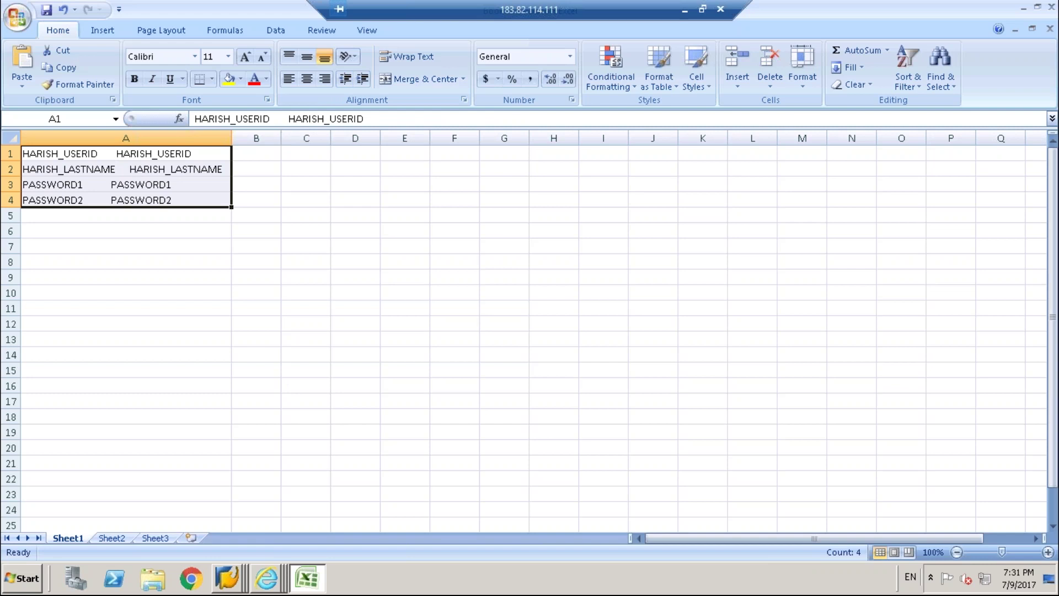
{"action": "key", "text": "ctrl+c"}
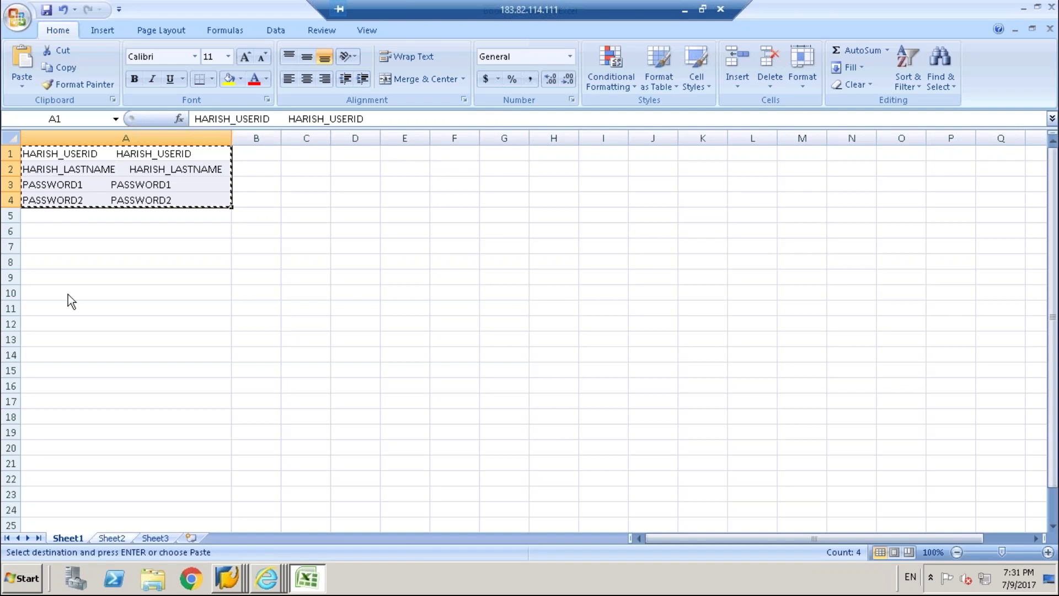
{"action": "key", "text": "Down"}
{"action": "key", "text": "Down"}
{"action": "key", "text": "Down"}
{"action": "key", "text": "Down"}
{"action": "key", "text": "Down"}
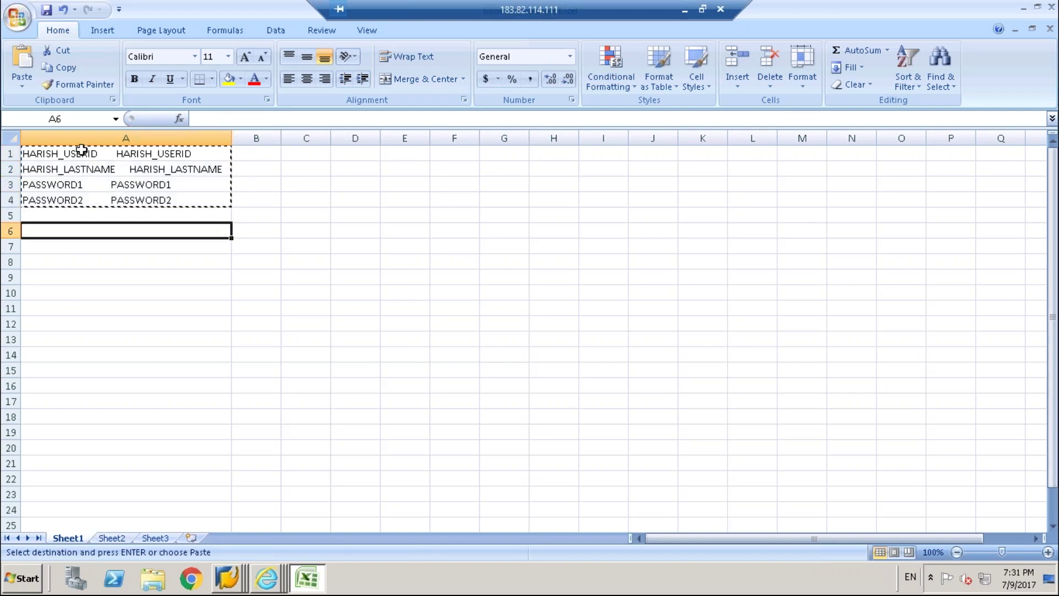
Move the first HARISH_USERID from cell A1 into B1 and remove A1's leftover spaces.
{"action": "left_click", "coordinate": [81, 149]}
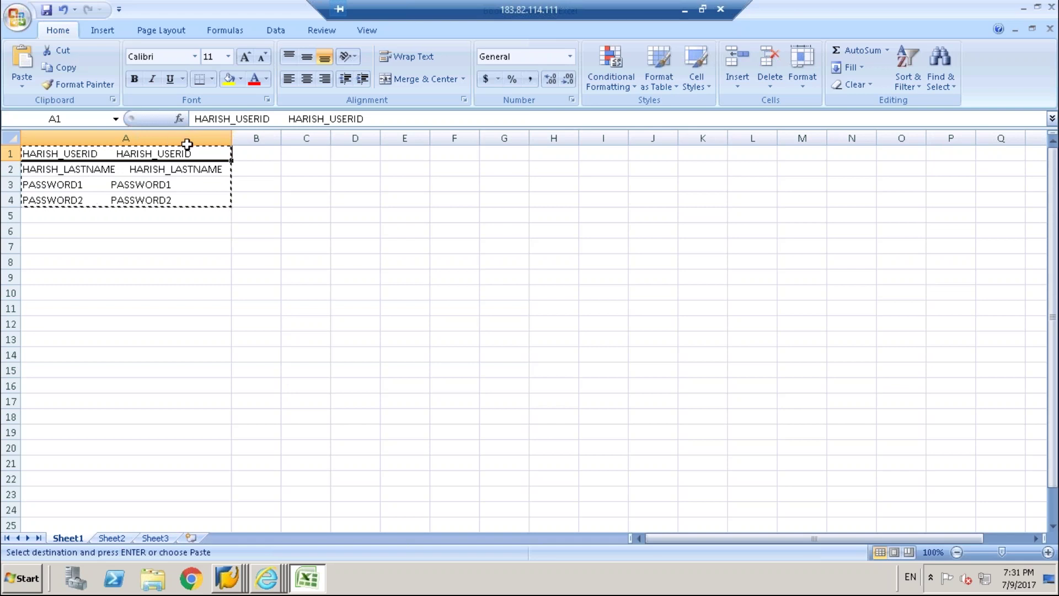
{"action": "left_click_drag", "start_coordinate": [279, 117], "coordinate": [189, 116]}
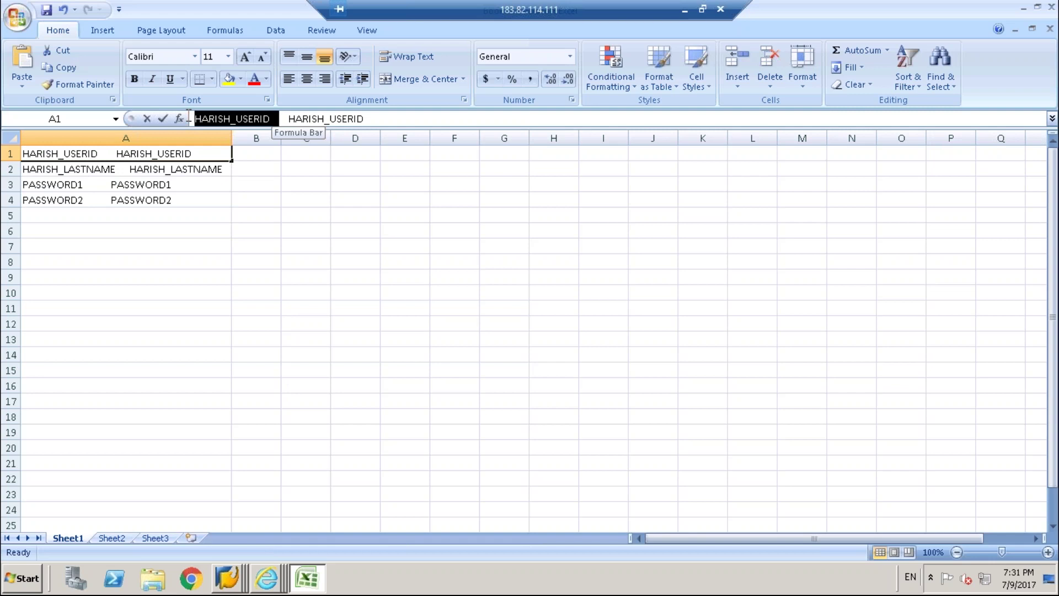
{"action": "left_click_drag", "start_coordinate": [188, 117], "coordinate": [188, 117]}
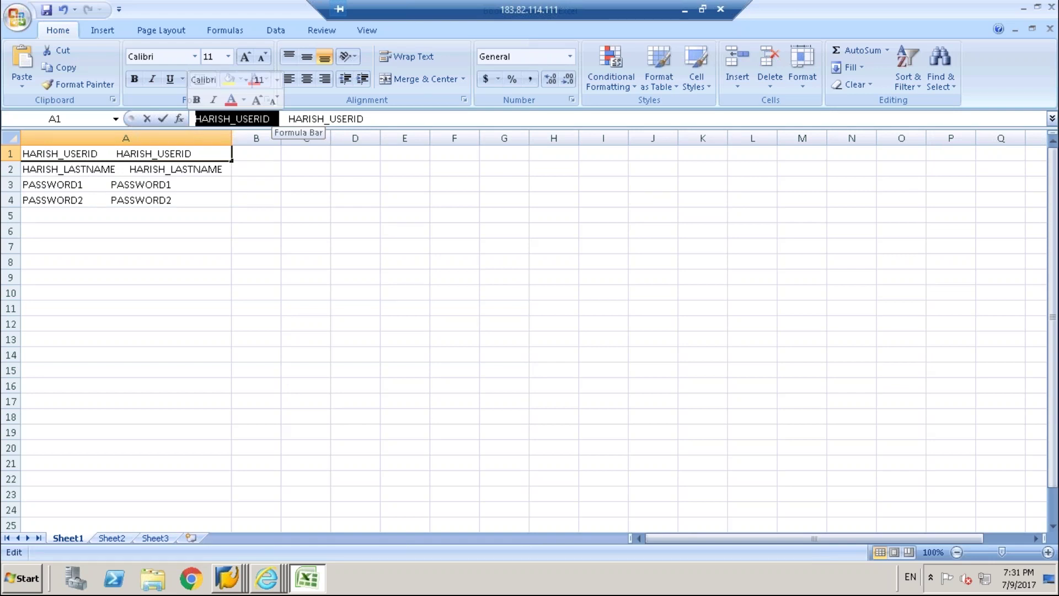
{"action": "key", "text": "ctrl+x"}
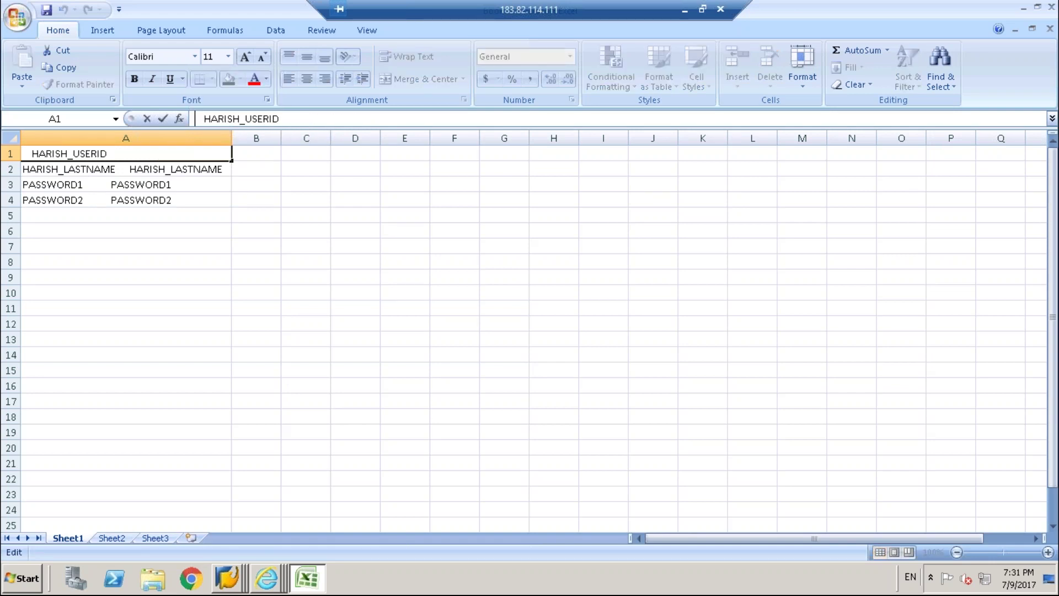
{"action": "left_click", "coordinate": [259, 150]}
{"action": "key", "text": "ctrl+v"}
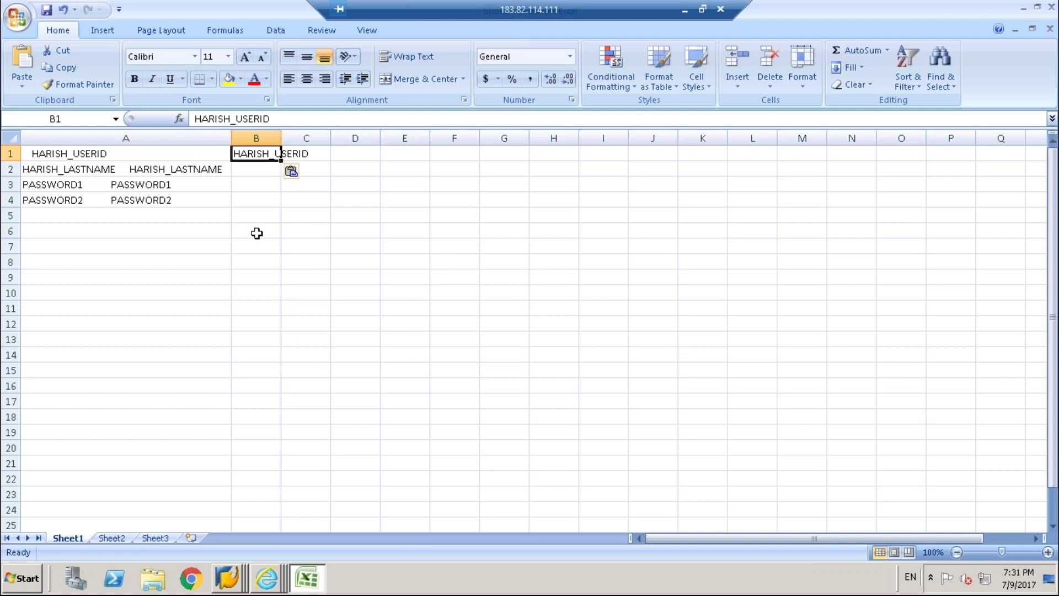
{"action": "left_click", "coordinate": [256, 233]}
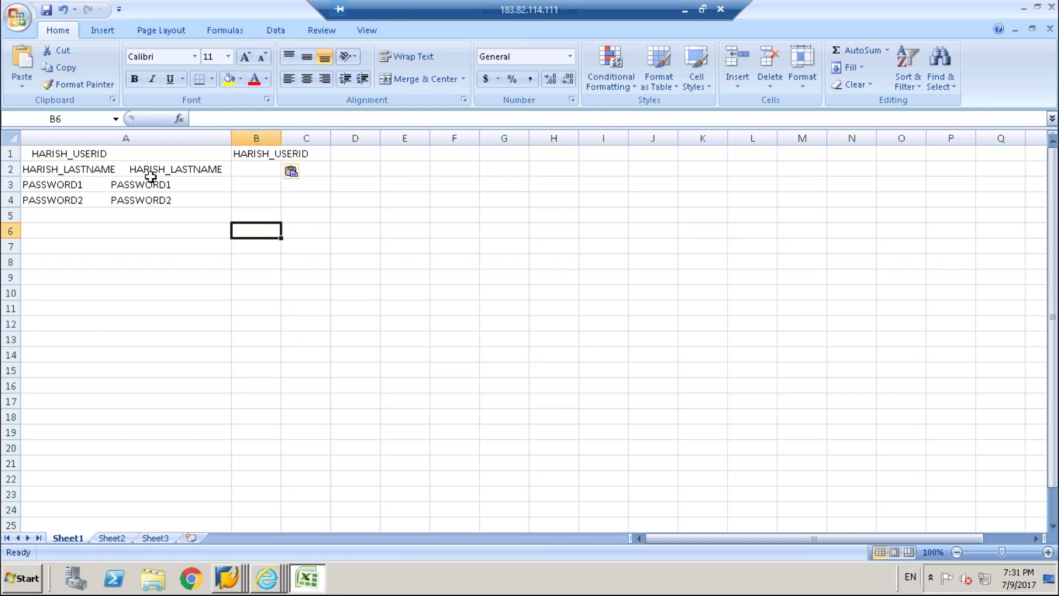
{"action": "double_click", "coordinate": [54, 150]}
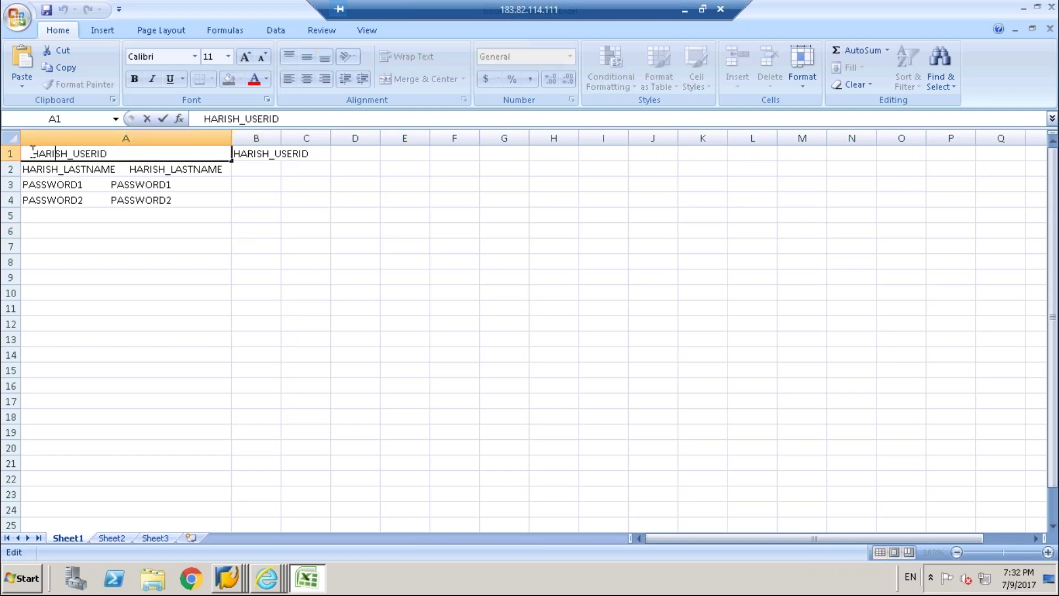
{"action": "key", "text": "BackSpace"}
{"action": "key", "text": "BackSpace"}
{"action": "key", "text": "BackSpace"}
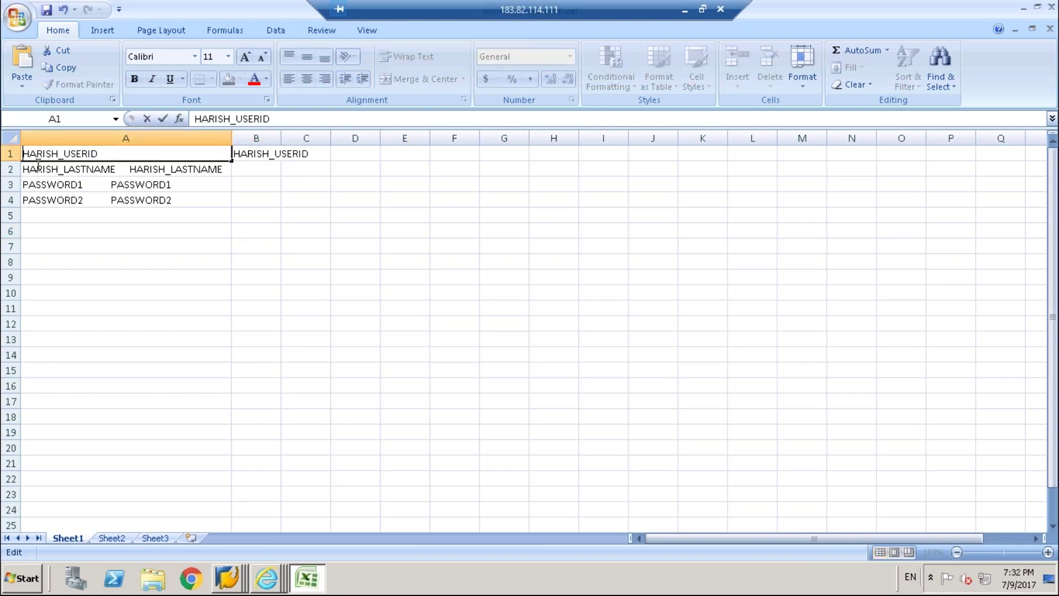
{"action": "left_click", "coordinate": [111, 279]}
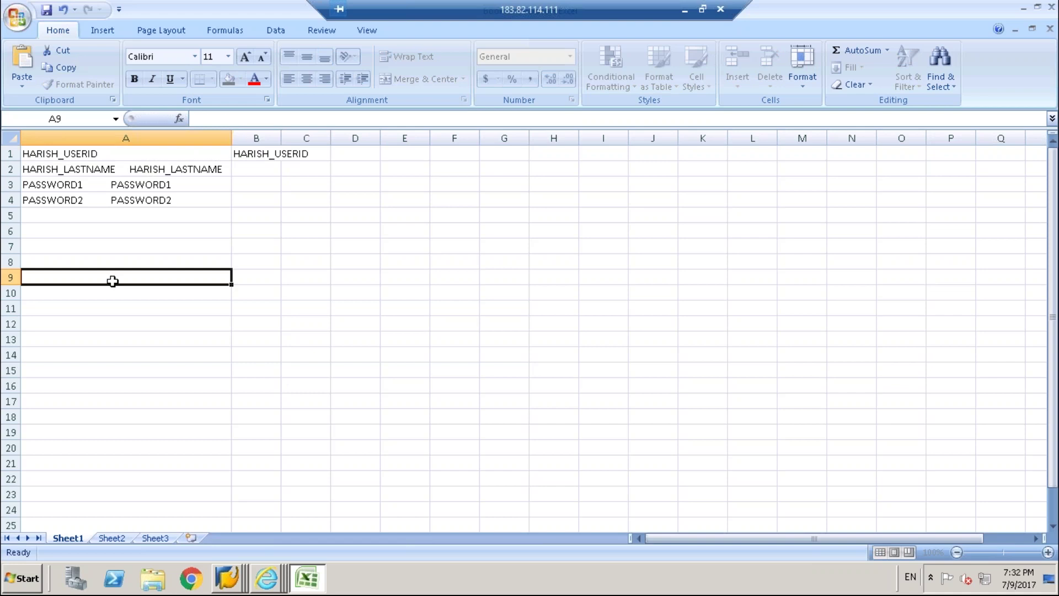
Move the first HARISH_LASTNAME from cell A2 into B2.
{"action": "double_click", "coordinate": [117, 169]}
{"action": "left_click", "coordinate": [47, 169], "text": "shift"}
{"action": "left_click_drag", "start_coordinate": [10, 168], "coordinate": [10, 168]}
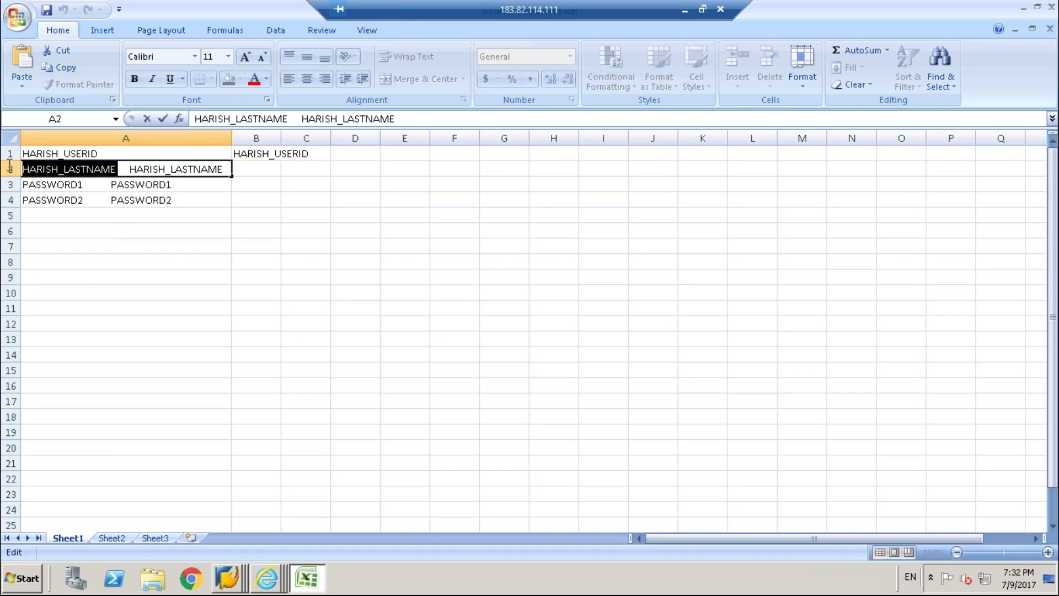
{"action": "key", "text": "Delete"}
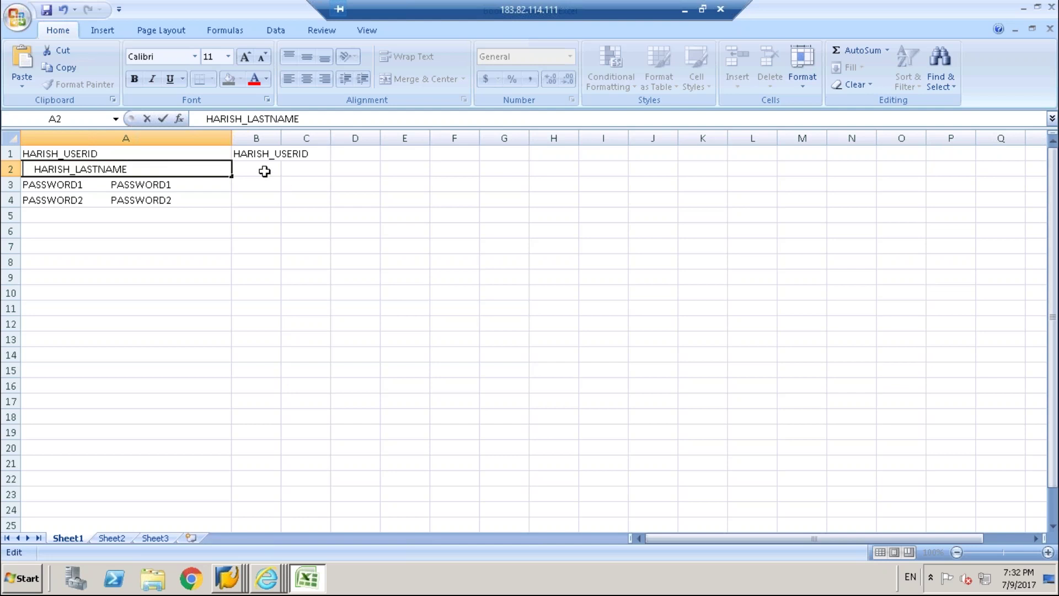
{"action": "left_click", "coordinate": [264, 171]}
{"action": "key", "text": "ctrl+v"}
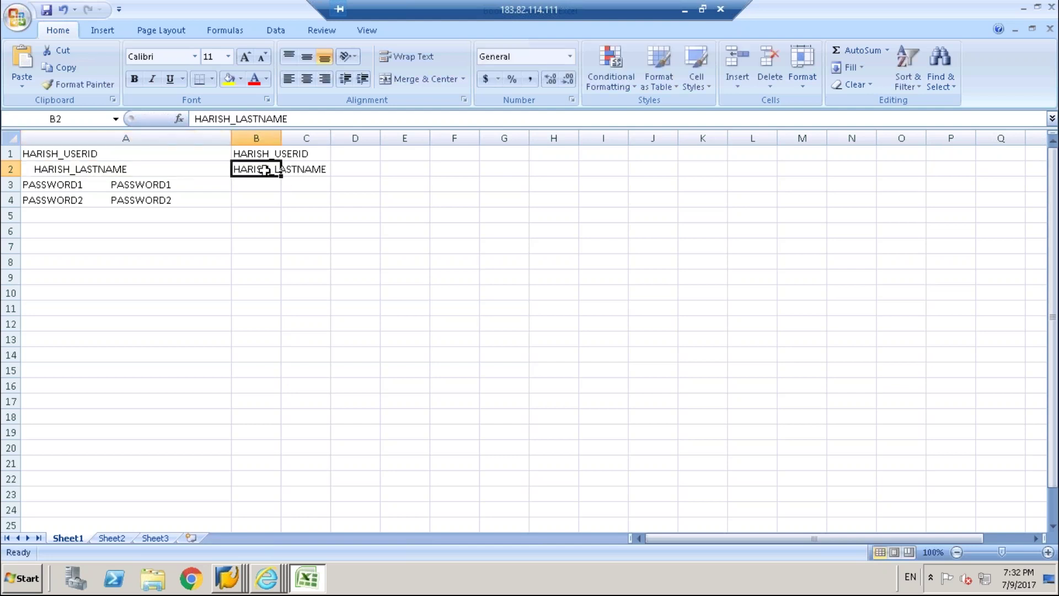
Move the first PASSWORD1 from cell A3 into B3.
{"action": "double_click", "coordinate": [93, 182]}
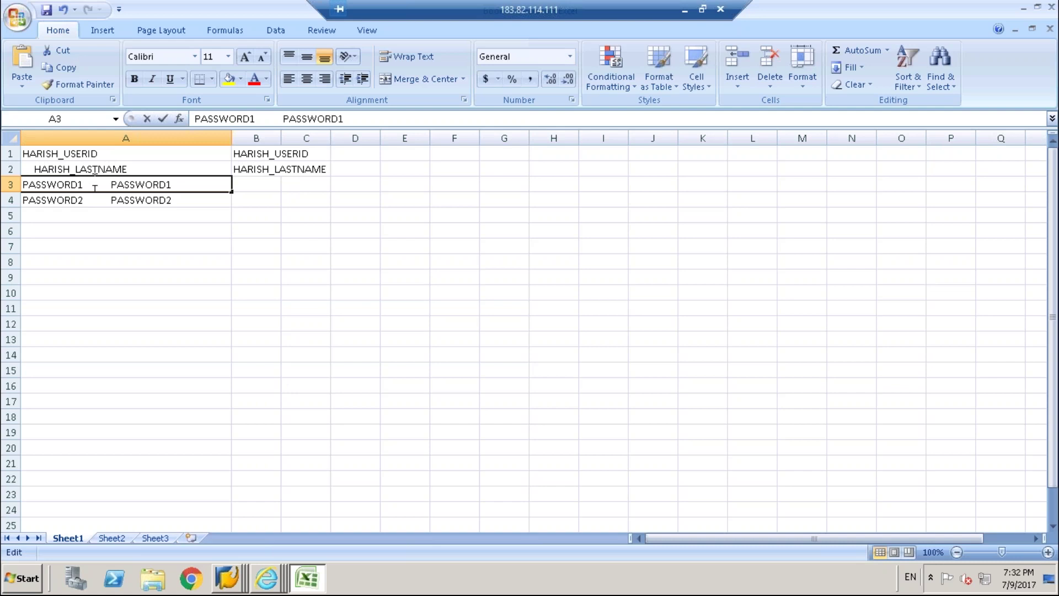
{"action": "left_click_drag", "start_coordinate": [84, 185], "coordinate": [8, 181]}
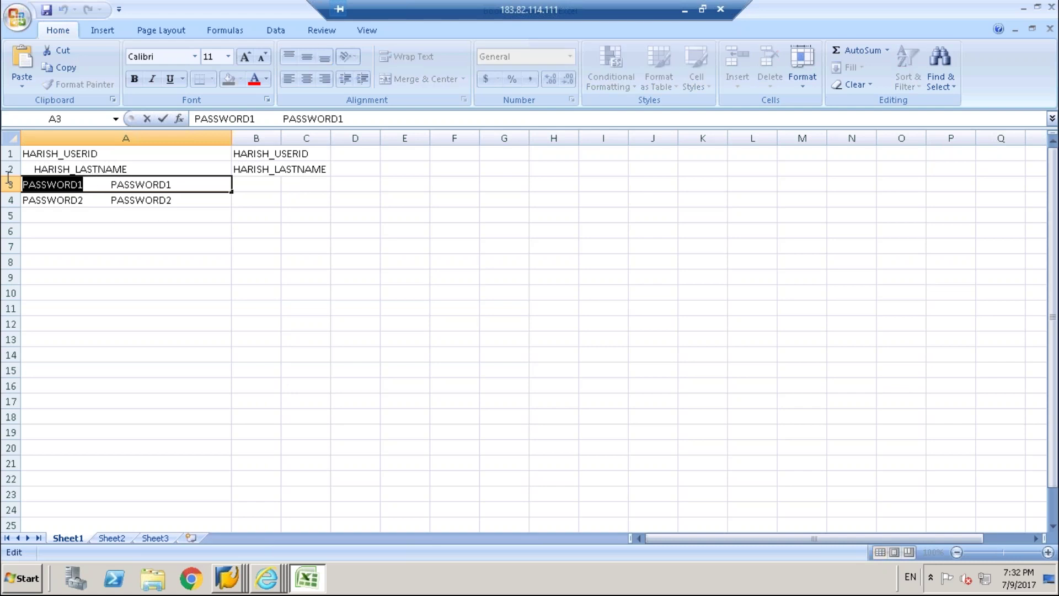
{"action": "left_click", "coordinate": [8, 184]}
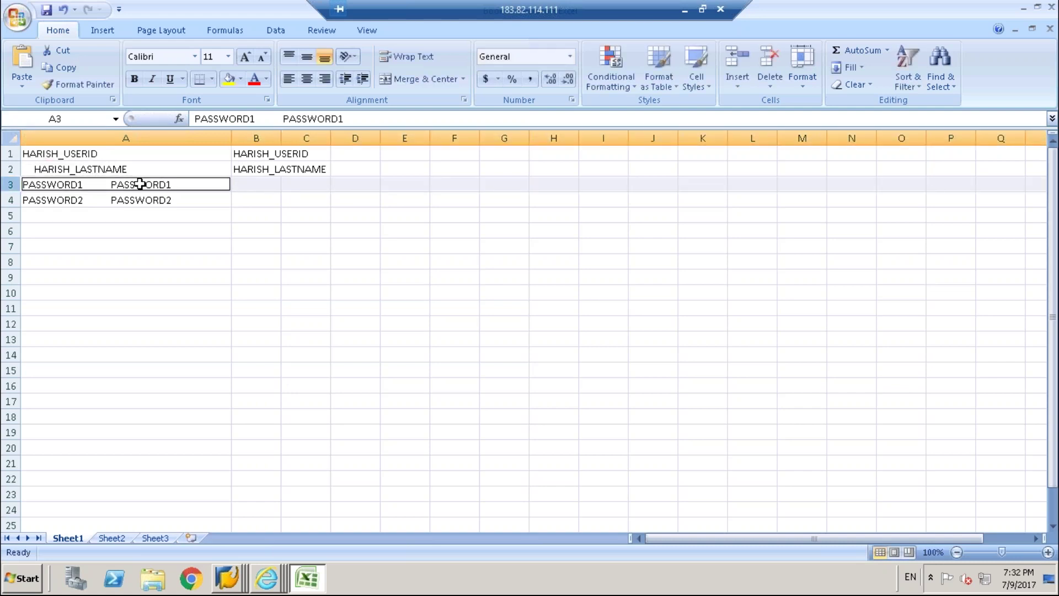
{"action": "double_click", "coordinate": [85, 184]}
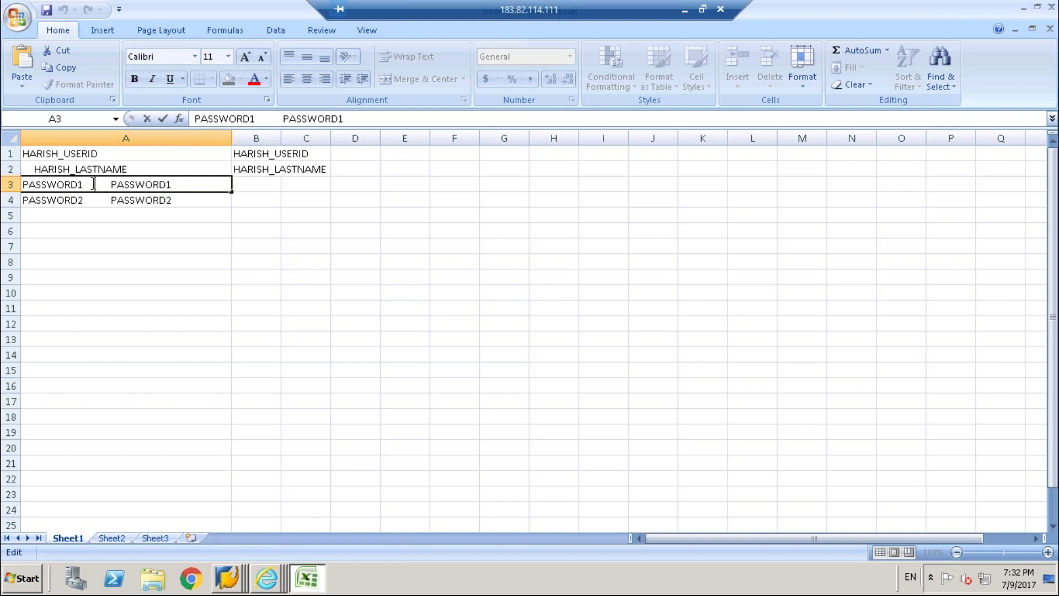
{"action": "left_click_drag", "start_coordinate": [78, 184], "coordinate": [21, 185]}
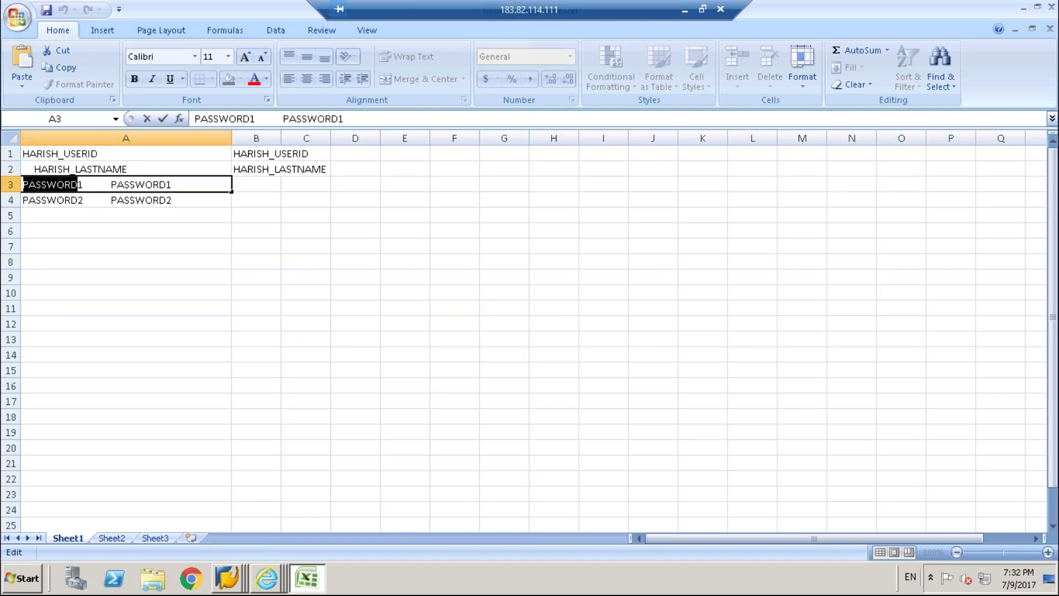
{"action": "left_click", "coordinate": [36, 184]}
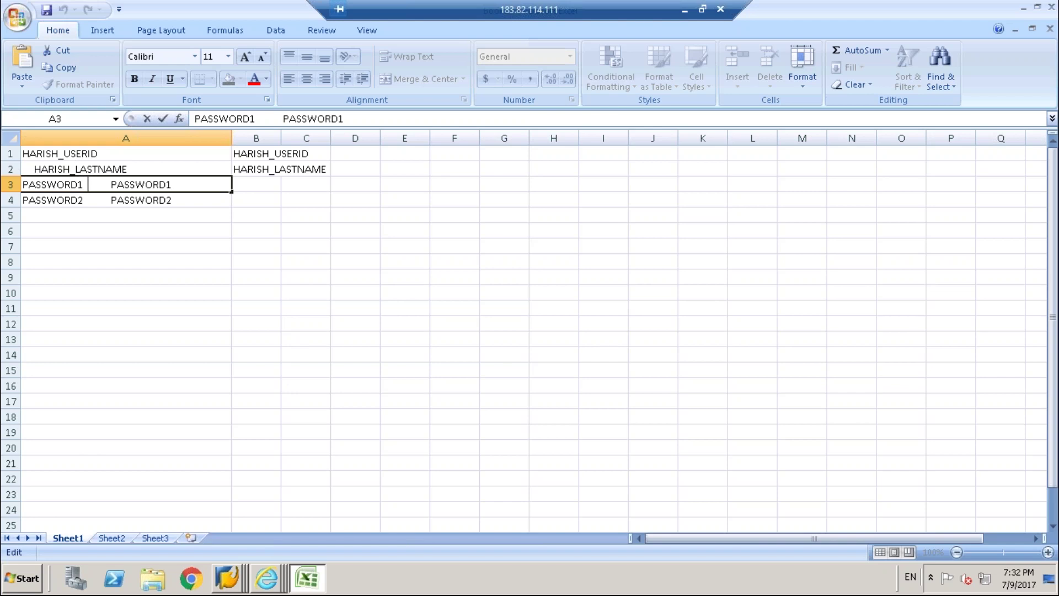
{"action": "left_click_drag", "start_coordinate": [85, 185], "coordinate": [22, 185]}
{"action": "key", "text": "BackSpace"}
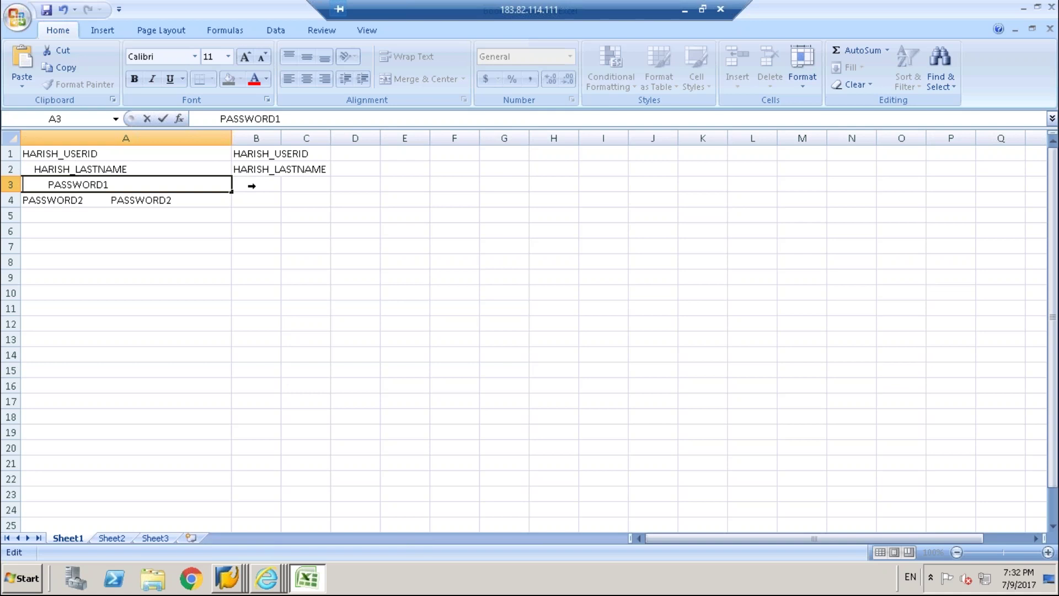
{"action": "left_click", "coordinate": [252, 185]}
{"action": "key", "text": "ctrl+v"}
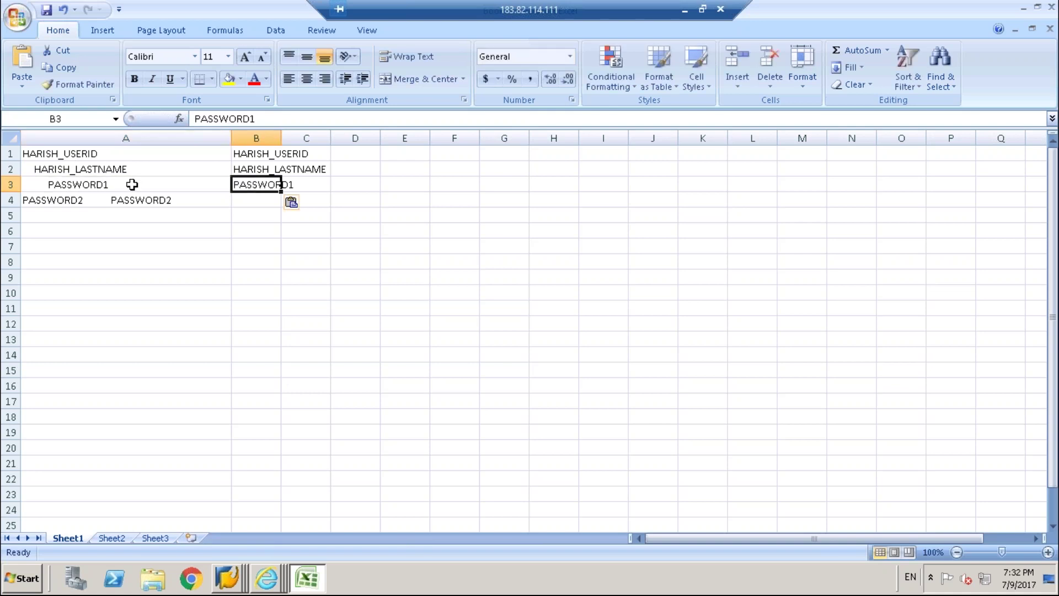
Move the first PASSWORD2 from cell A4 into B4, then select the A1:B4 block.
{"action": "left_click", "coordinate": [87, 200]}
{"action": "double_click", "coordinate": [88, 200]}
{"action": "left_click_drag", "start_coordinate": [10, 200], "coordinate": [88, 200]}
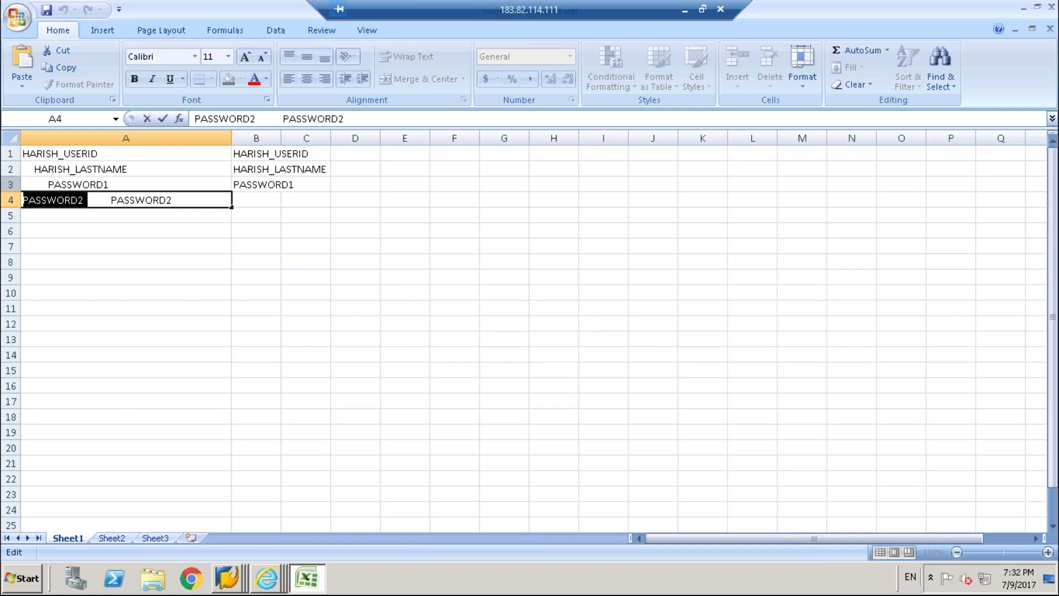
{"action": "key", "text": "Delete"}
{"action": "left_click", "coordinate": [263, 200]}
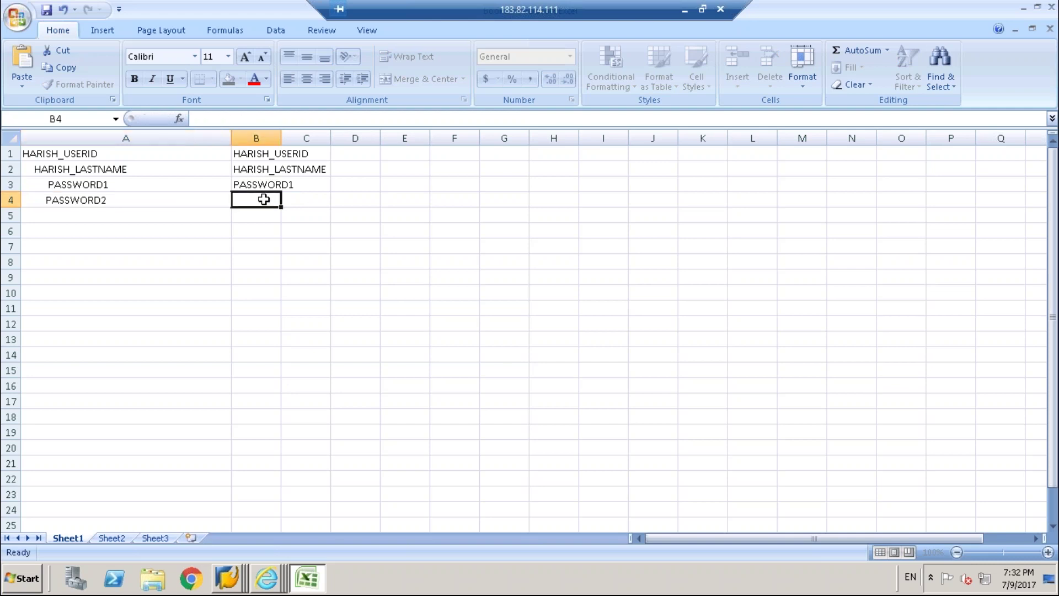
{"action": "key", "text": "ctrl+v"}
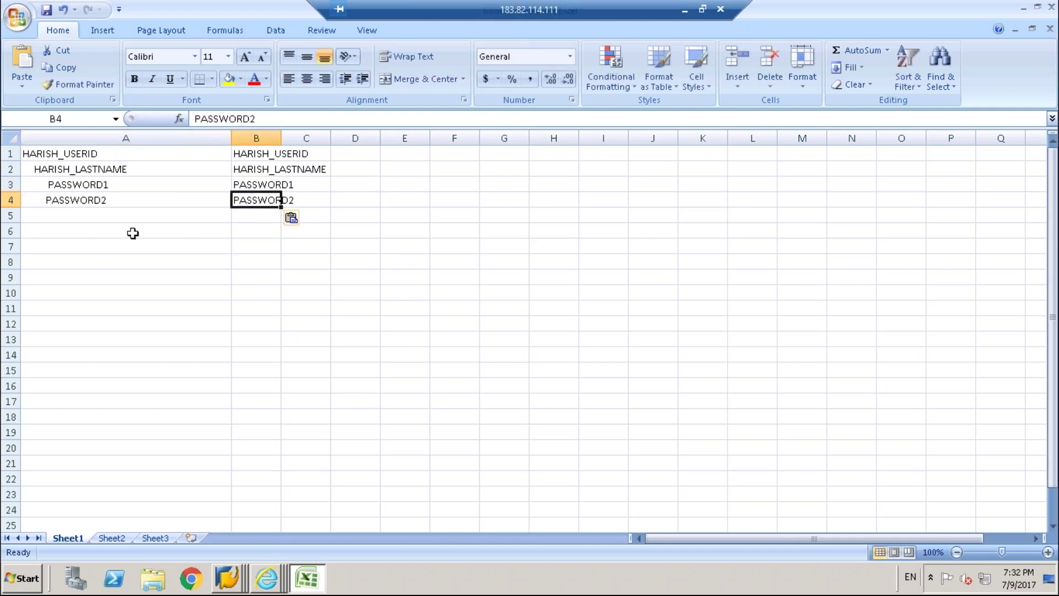
{"action": "left_click", "coordinate": [134, 232]}
{"action": "left_click_drag", "start_coordinate": [101, 154], "coordinate": [267, 201]}
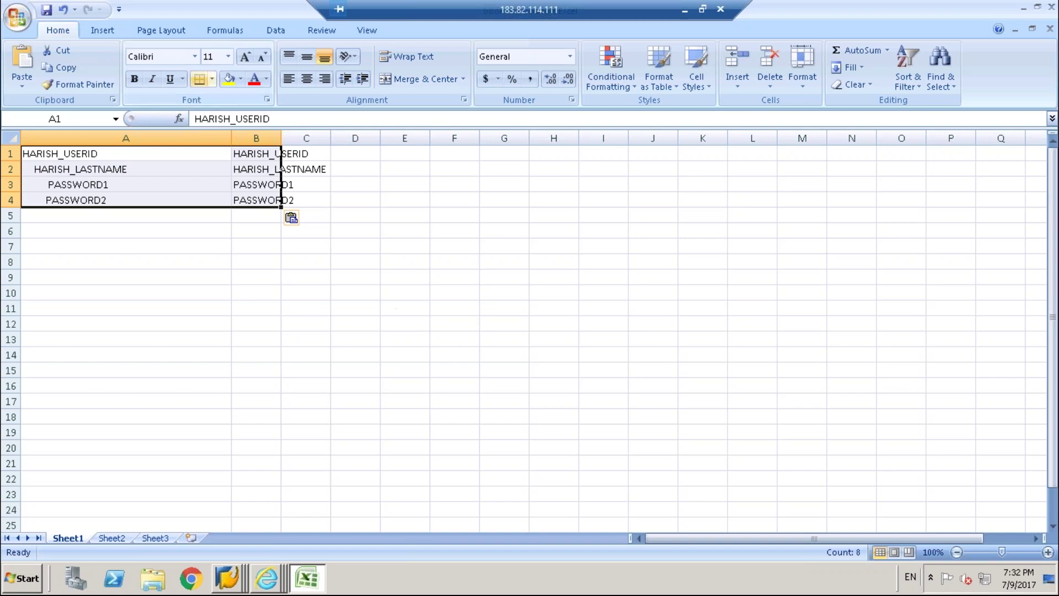
{"action": "left_click", "coordinate": [400, 312]}
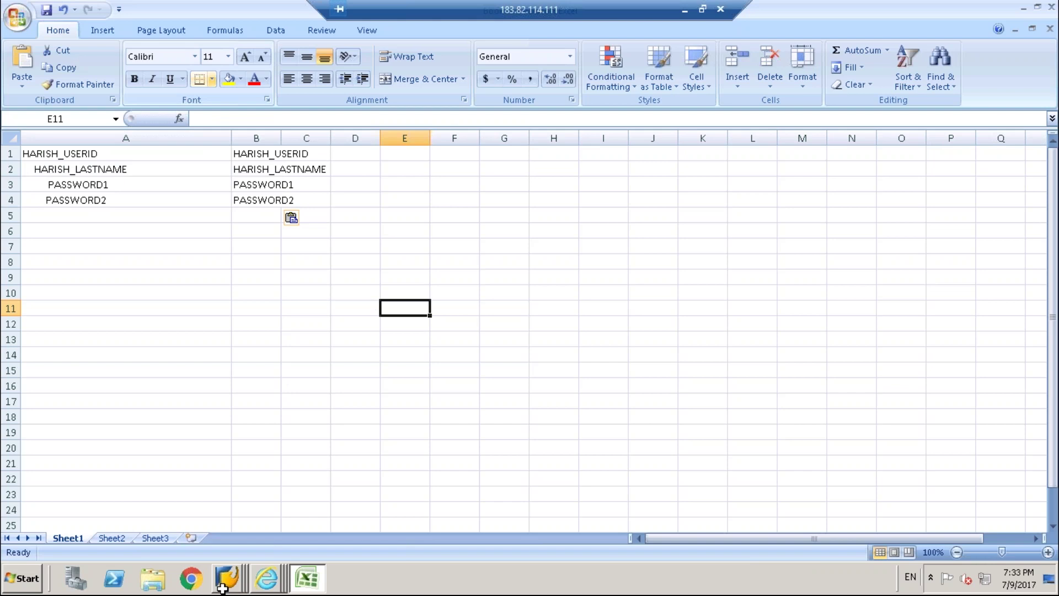
{"action": "left_click", "coordinate": [222, 585]}
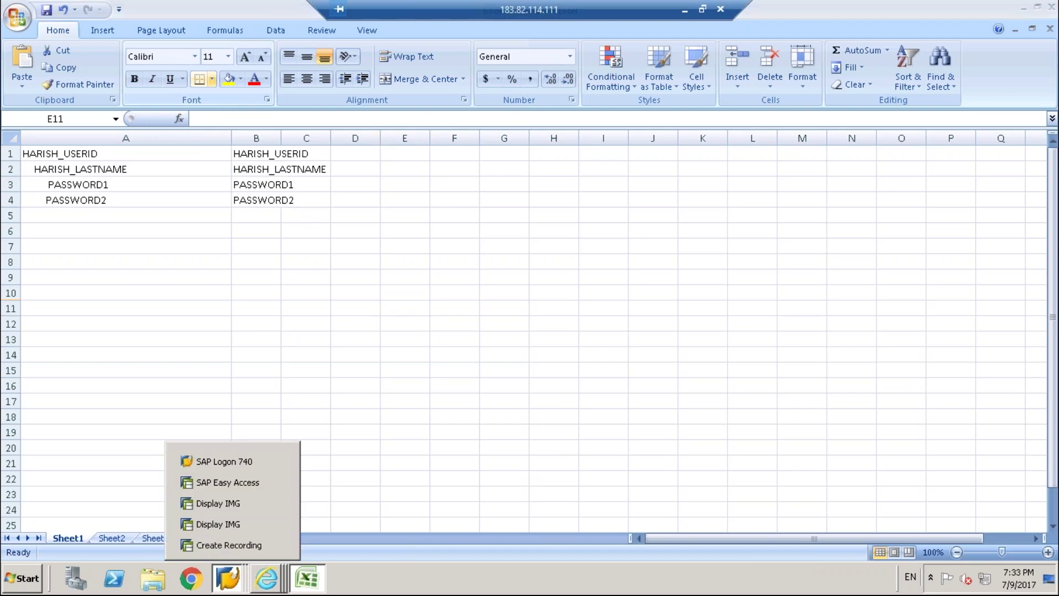
Leave the SU01 recording editor and confirm saving the changes.
{"action": "left_click", "coordinate": [241, 543]}
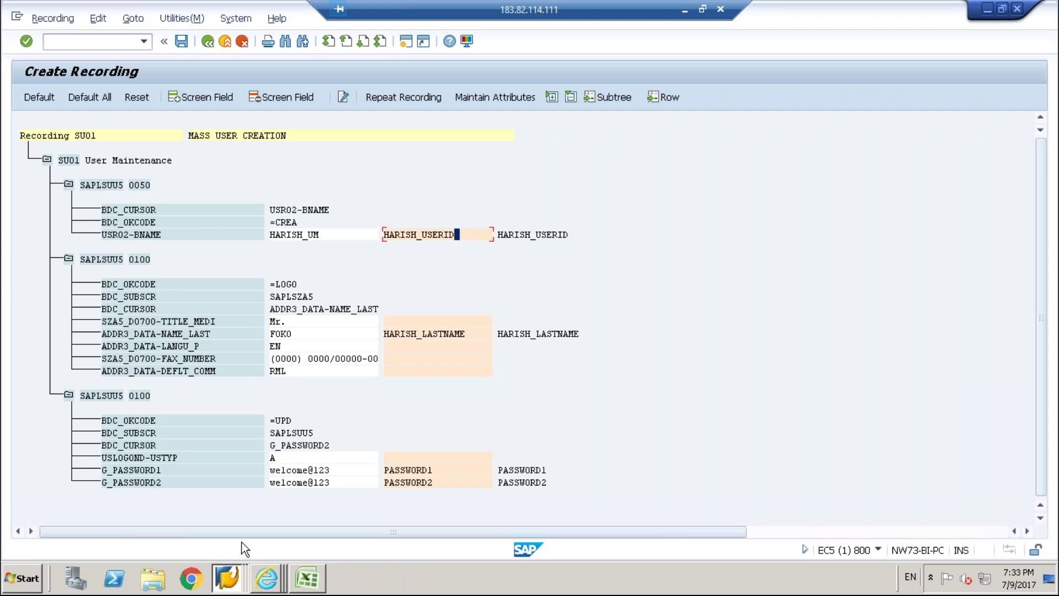
{"action": "left_click", "coordinate": [209, 45]}
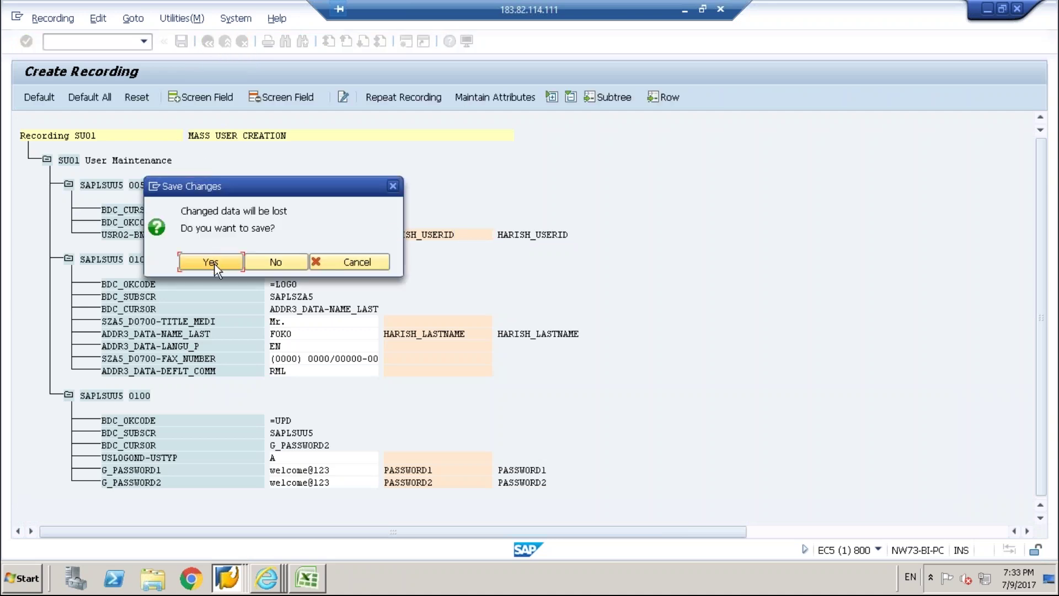
{"action": "left_click", "coordinate": [214, 264]}
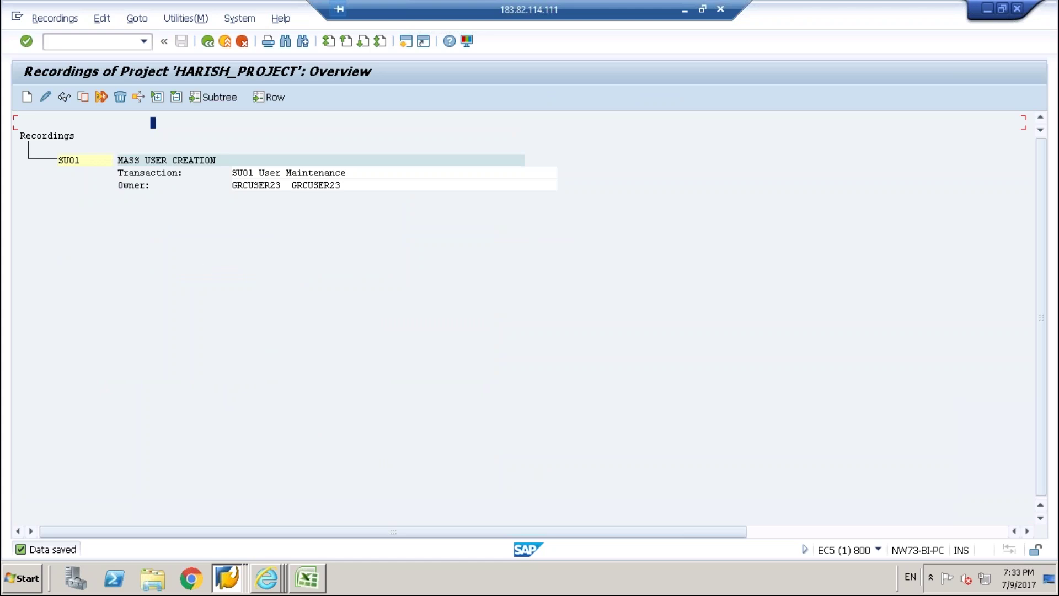
Look up HARISH* recordings, assign SU01, save the object attributes, and go back to the process steps.
{"action": "left_click", "coordinate": [208, 41]}
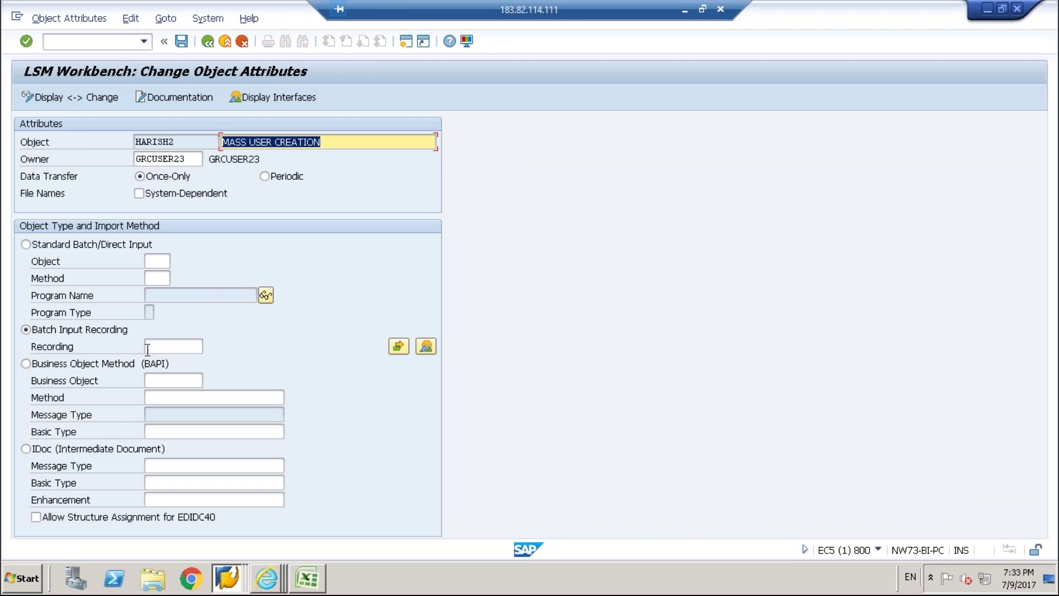
{"action": "left_click", "coordinate": [165, 346]}
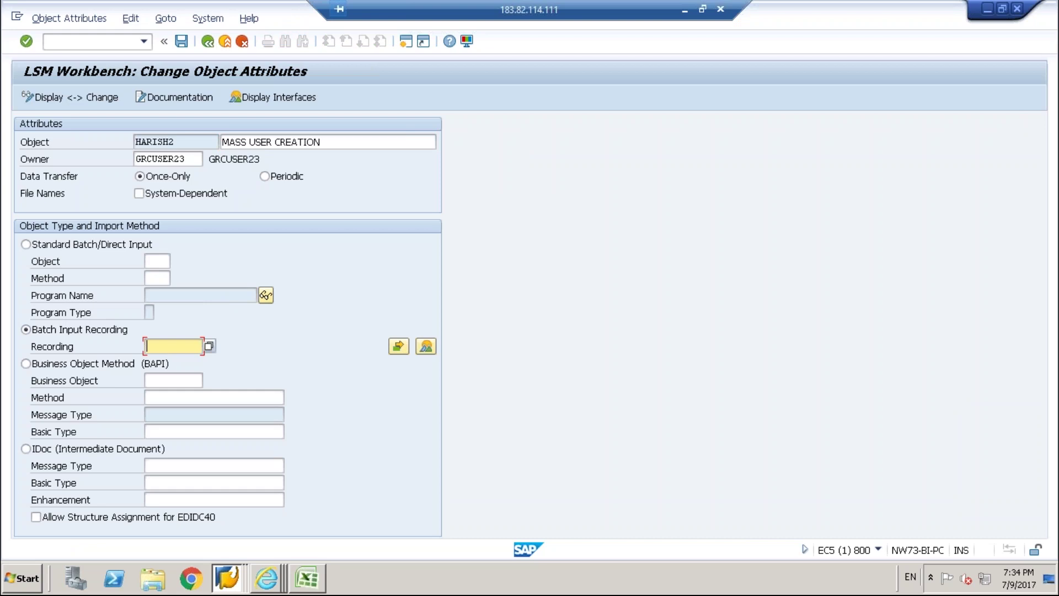
{"action": "type", "text": "HARISH*"}
{"action": "key", "text": "Return"}
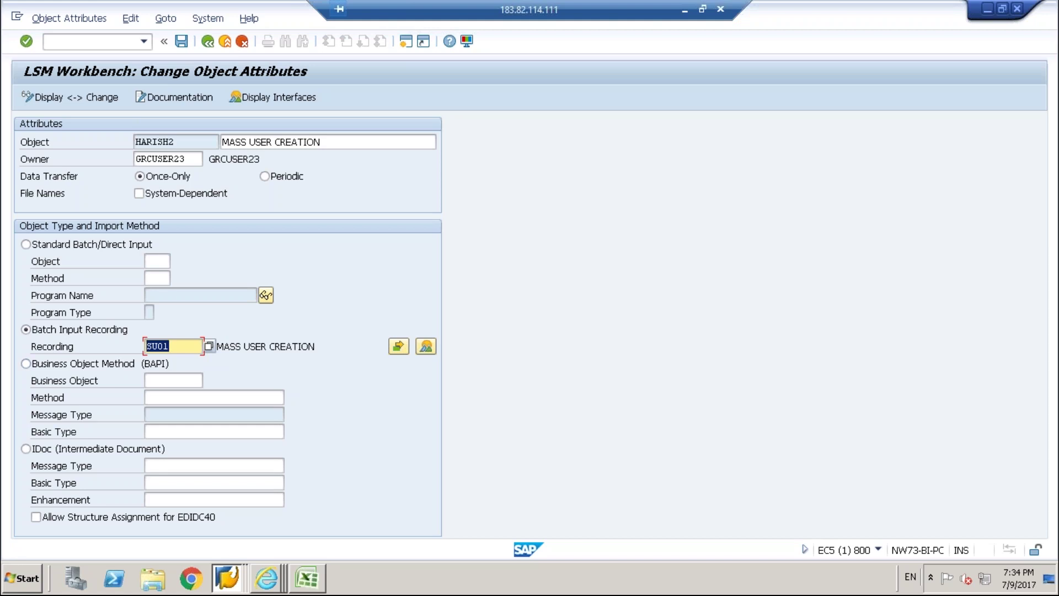
{"action": "left_click", "coordinate": [180, 47]}
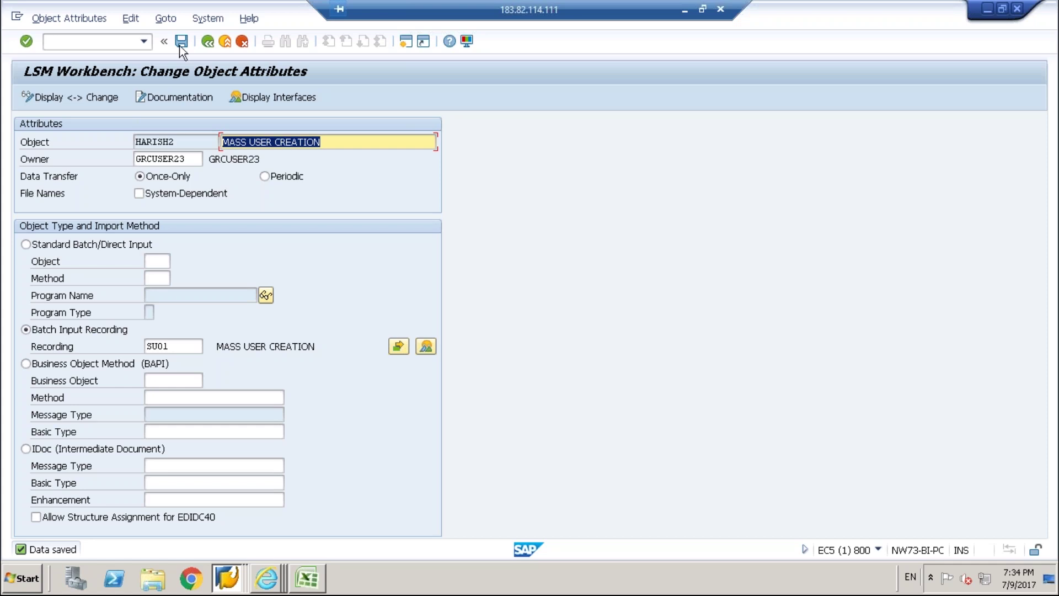
{"action": "left_click", "coordinate": [207, 40]}
{"action": "key", "text": "F3"}
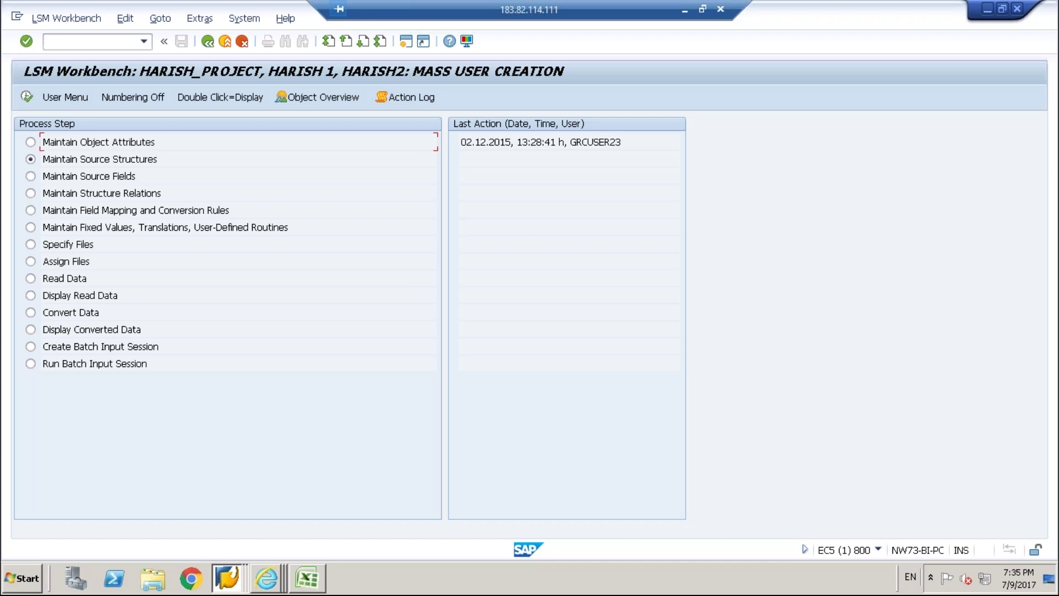
Open Maintain Source Structures in change mode and select the Source Structures root node.
{"action": "left_click", "coordinate": [23, 95]}
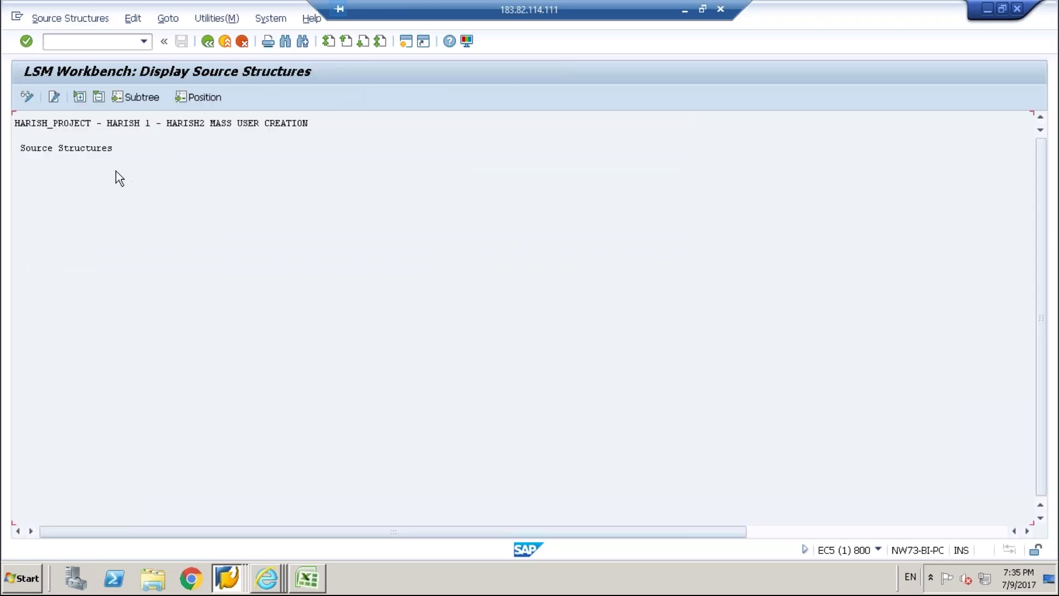
{"action": "left_click", "coordinate": [30, 95]}
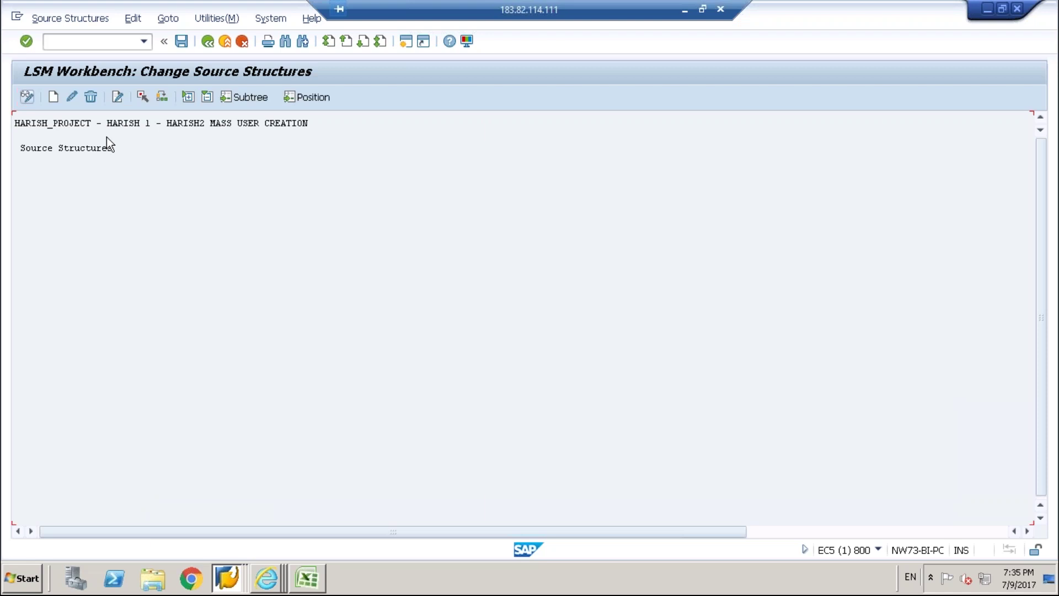
{"action": "left_click", "coordinate": [55, 96]}
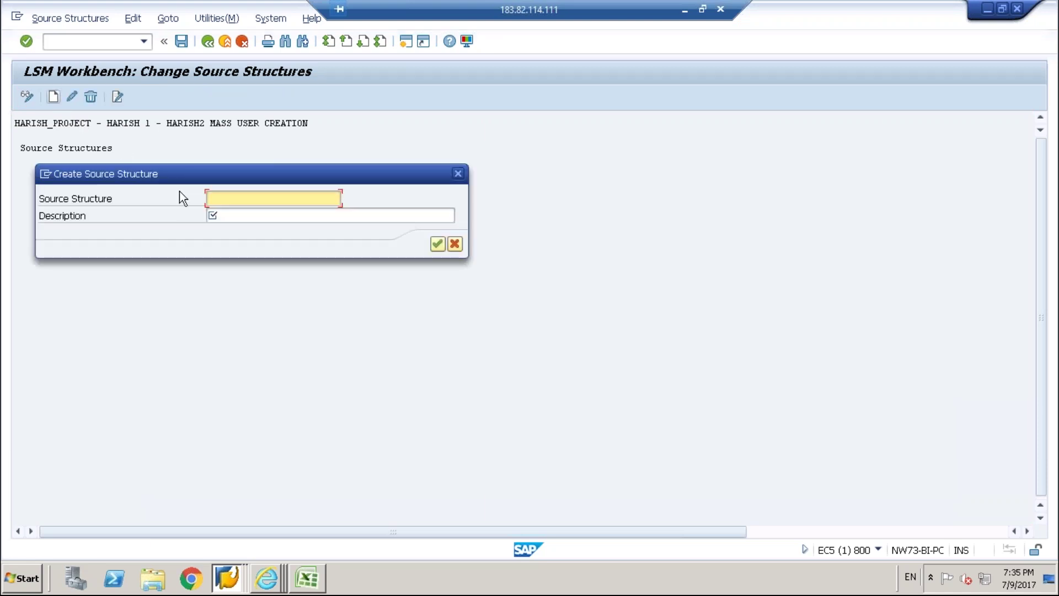
{"action": "left_click", "coordinate": [455, 244]}
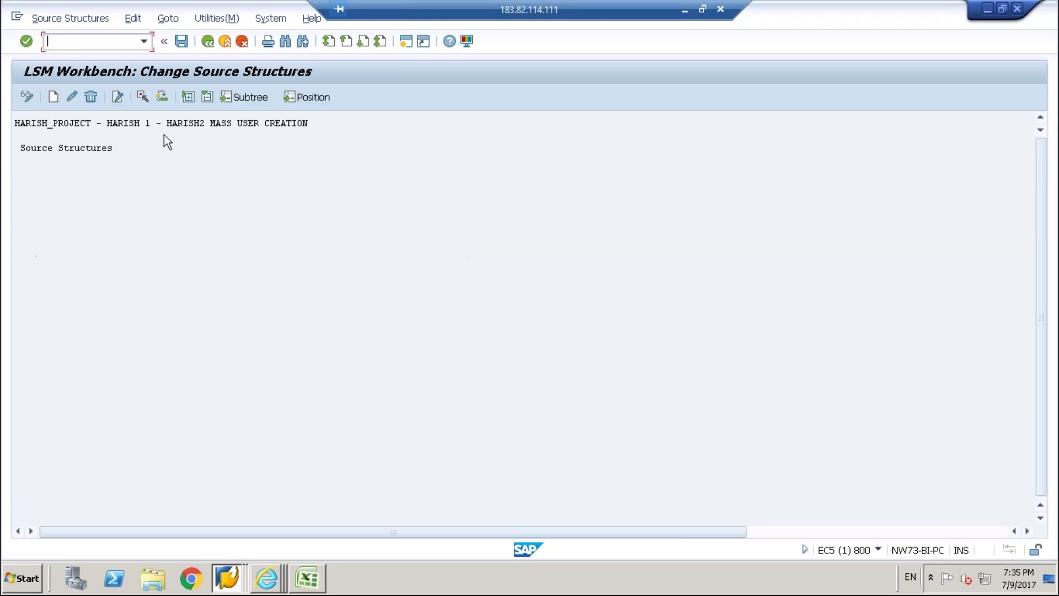
{"action": "double_click", "coordinate": [152, 123]}
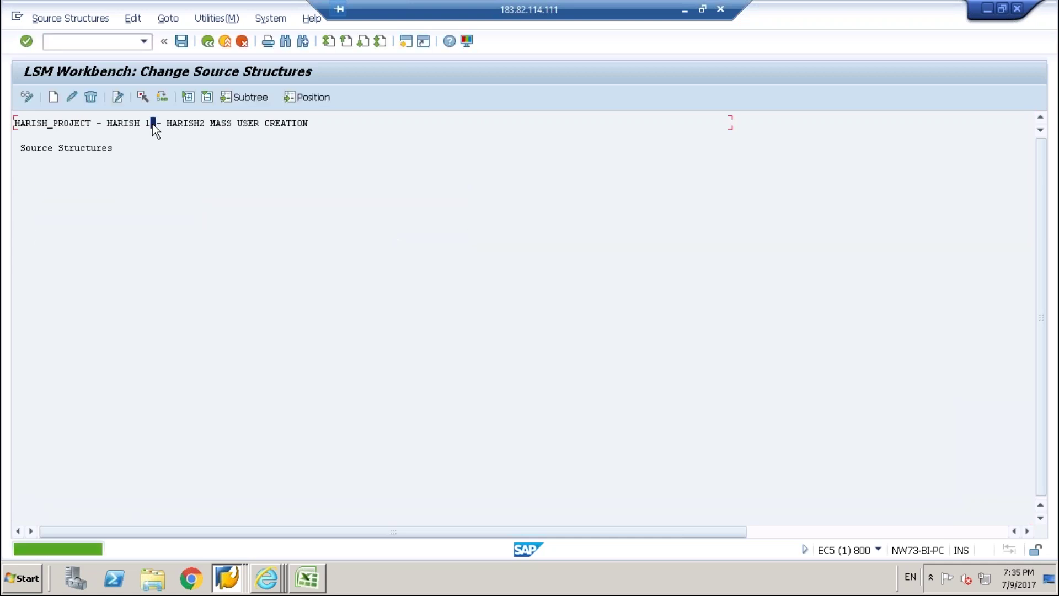
{"action": "double_click", "coordinate": [82, 151]}
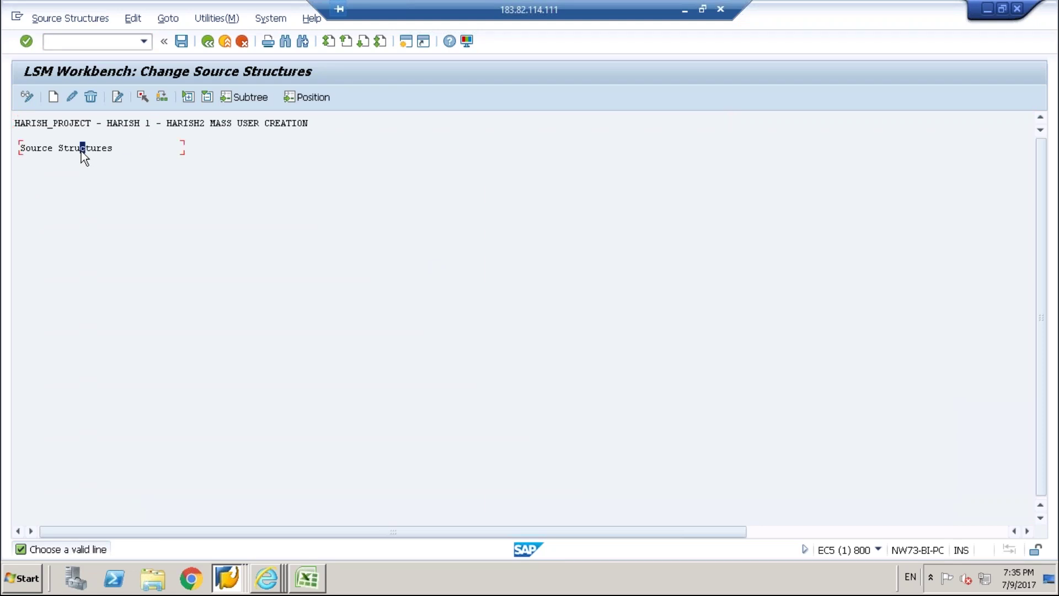
Create HARISH_SRC_STRUCTURE with description HARISH_SRC_STRUCTURE, save it, and return to the step list.
{"action": "left_click", "coordinate": [52, 98]}
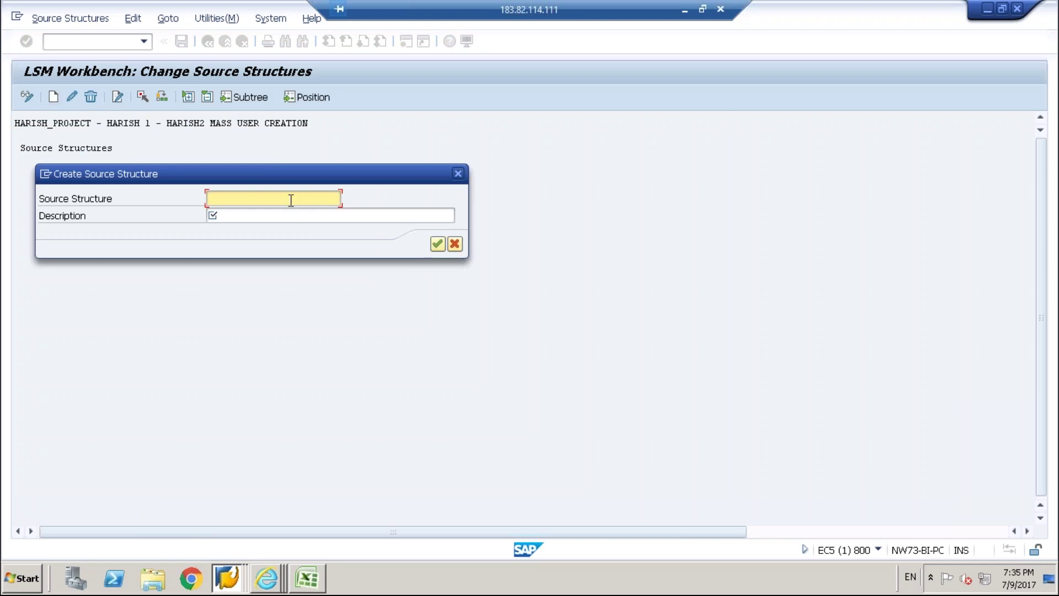
{"action": "type", "text": "HARISH_SRC_STRUCTURE"}
{"action": "left_click", "coordinate": [296, 216]}
{"action": "type", "text": "HAR"}
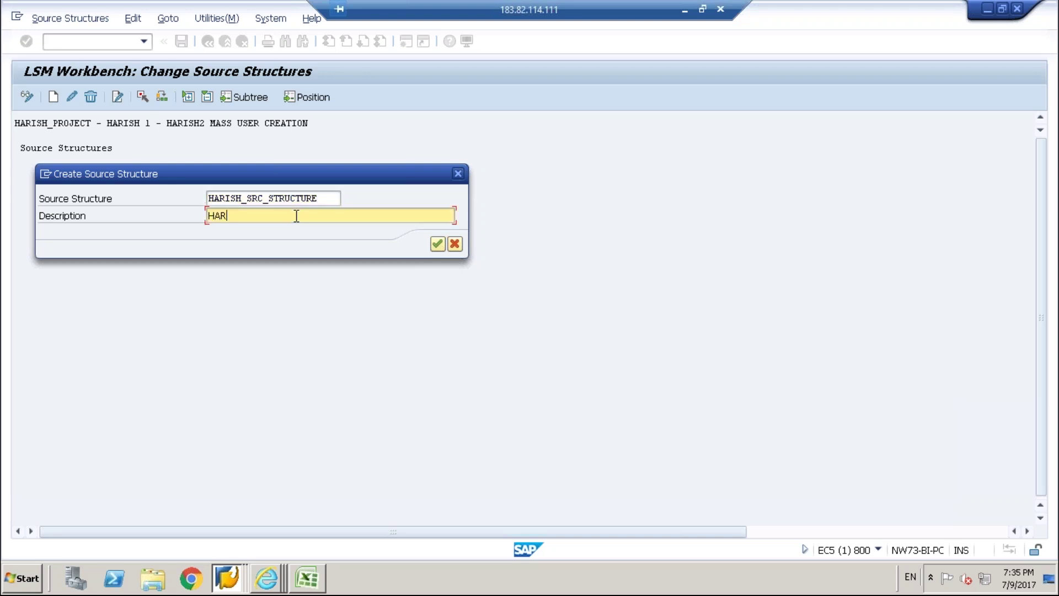
{"action": "type", "text": "ISH_SRC_STRUCTURE"}
{"action": "left_click", "coordinate": [437, 244]}
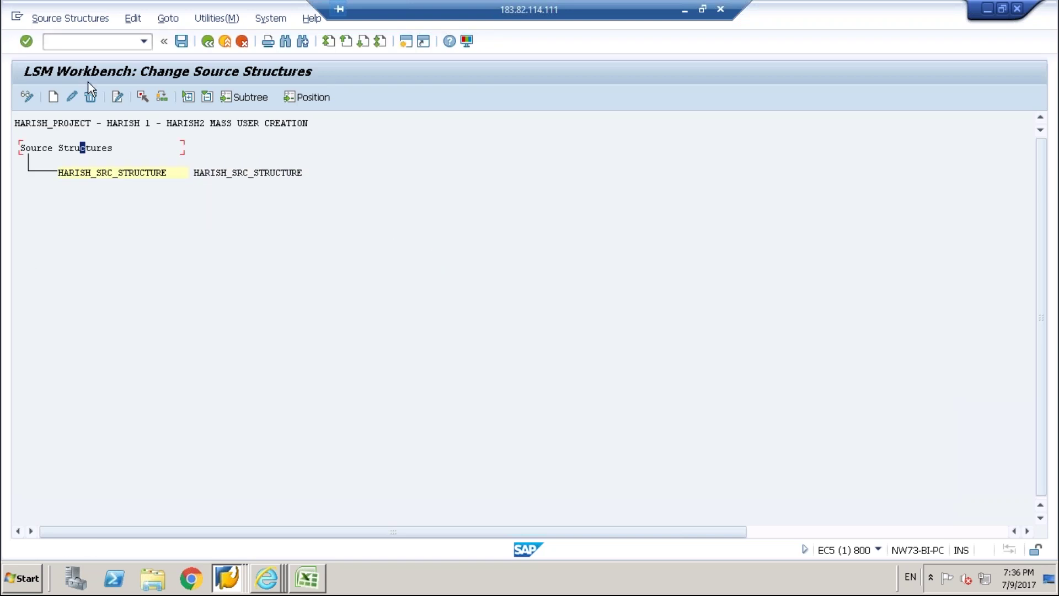
{"action": "left_click", "coordinate": [182, 41]}
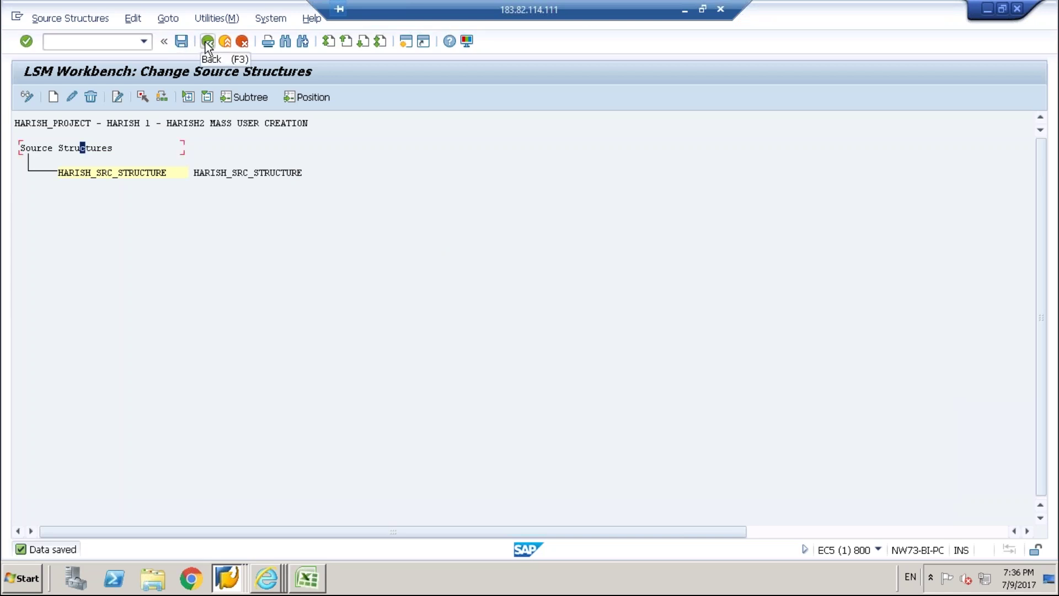
{"action": "left_click", "coordinate": [208, 42]}
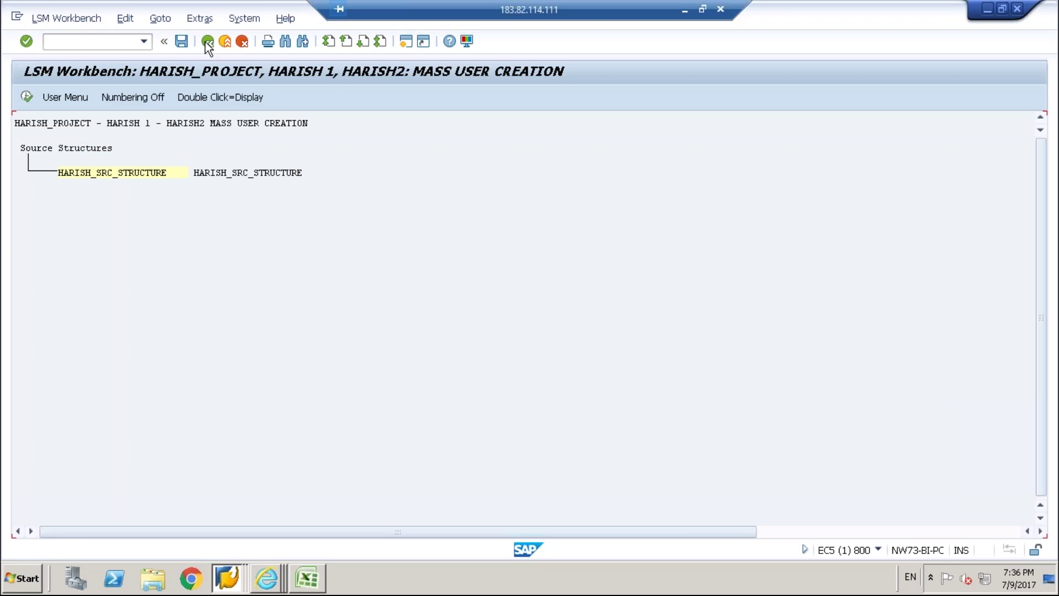
{"action": "left_click", "coordinate": [208, 41]}
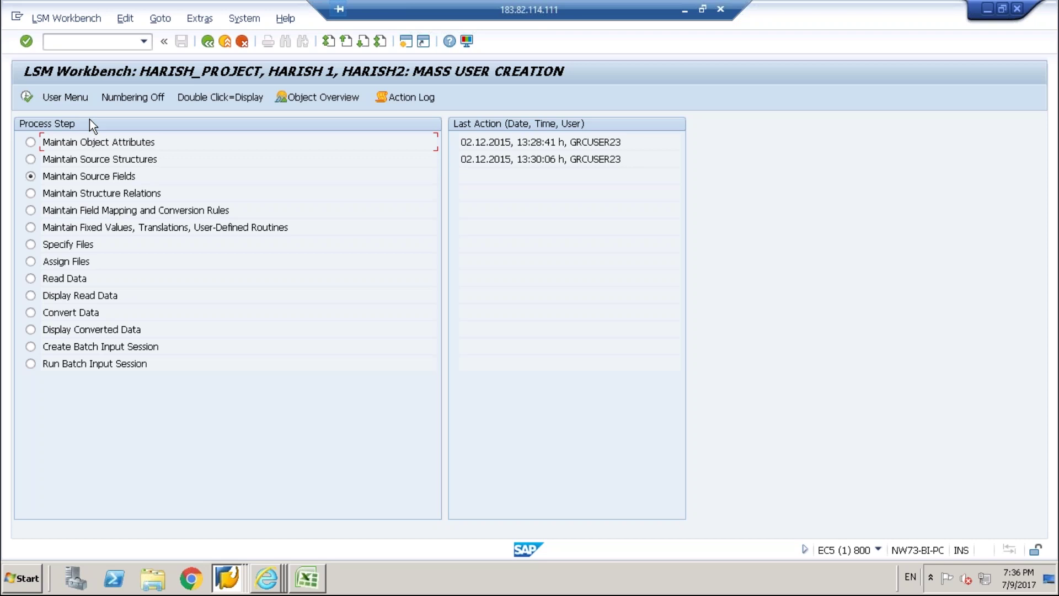
In Maintain Source Fields, switch to change mode and open HARISH_SRC_STRUCTURE's field table.
{"action": "left_click", "coordinate": [22, 95]}
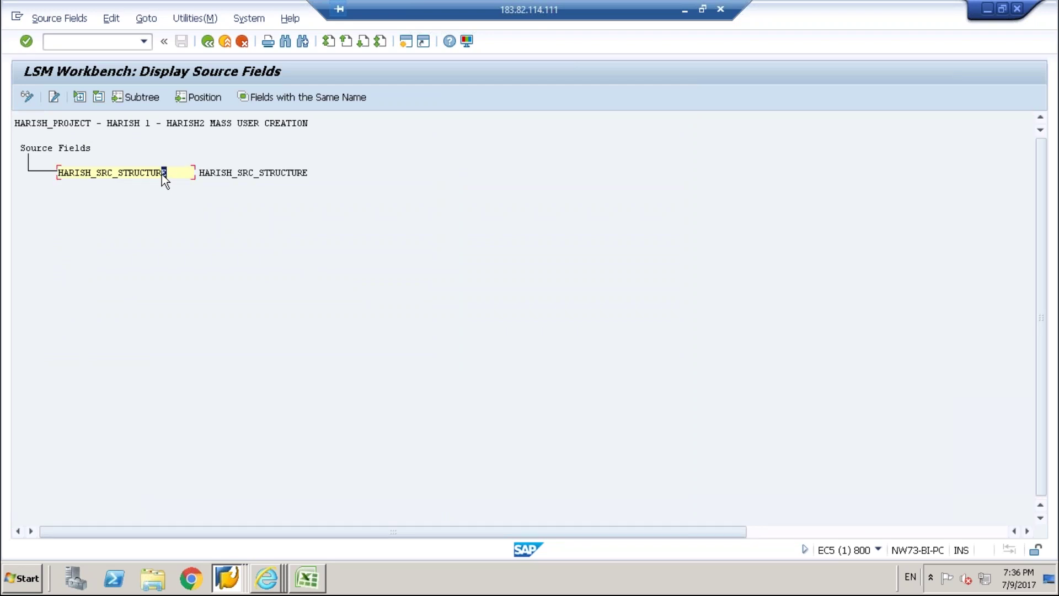
{"action": "left_click", "coordinate": [62, 148]}
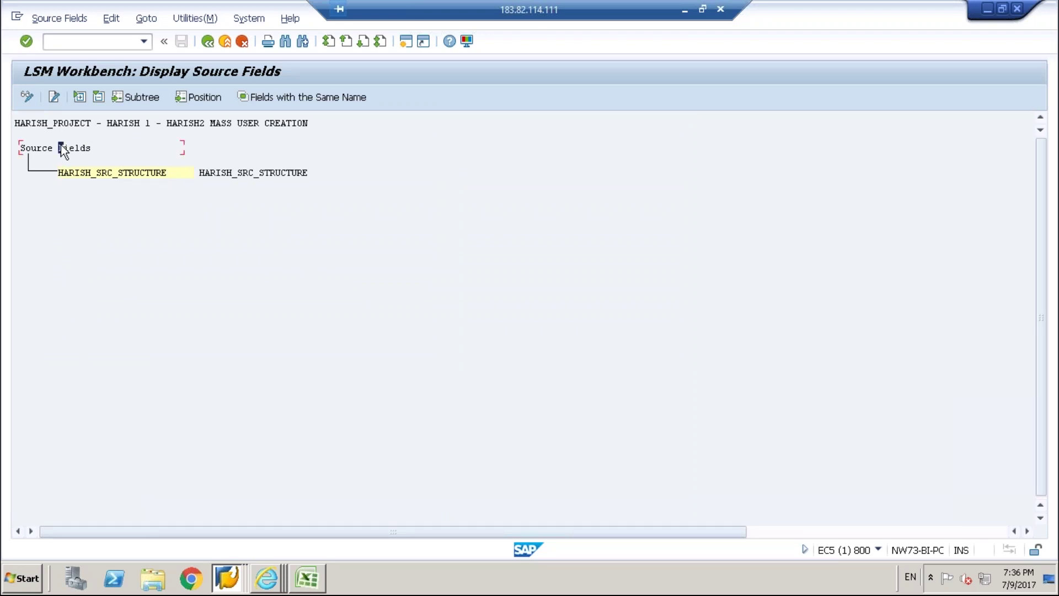
{"action": "left_click", "coordinate": [126, 173]}
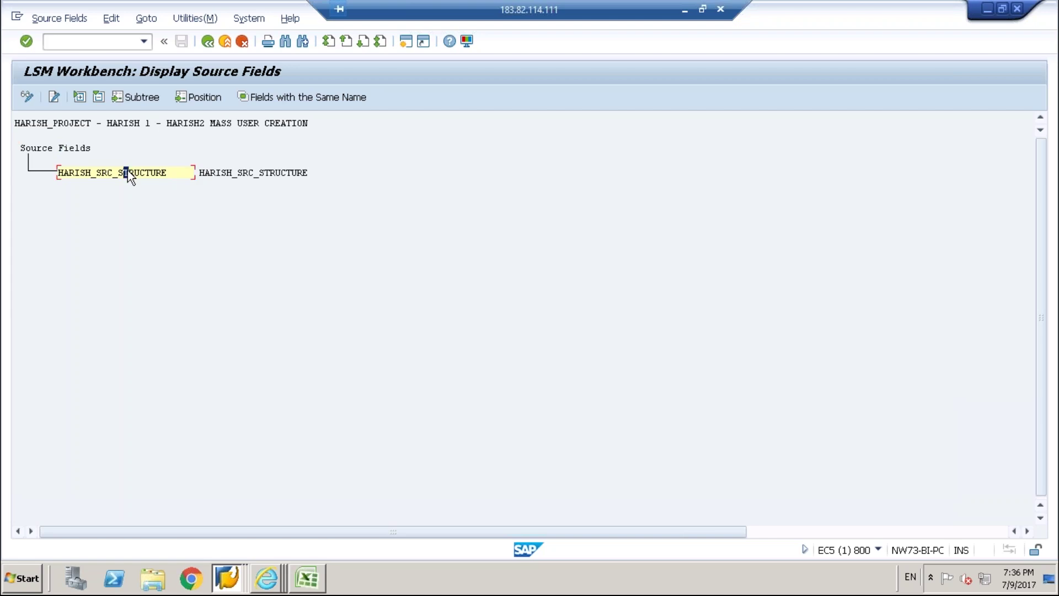
{"action": "left_click", "coordinate": [26, 96]}
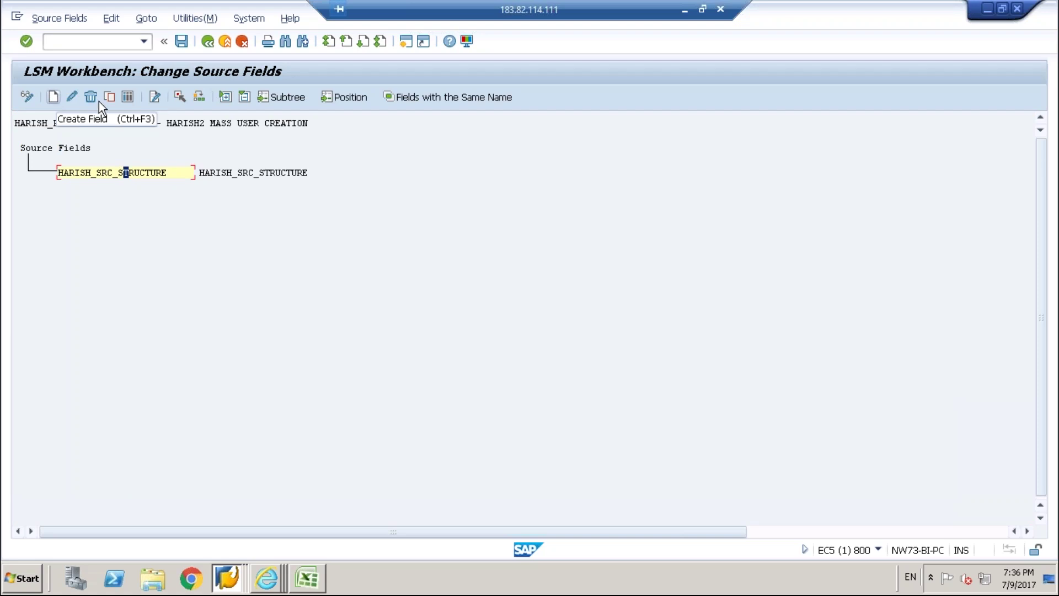
{"action": "left_click", "coordinate": [129, 97]}
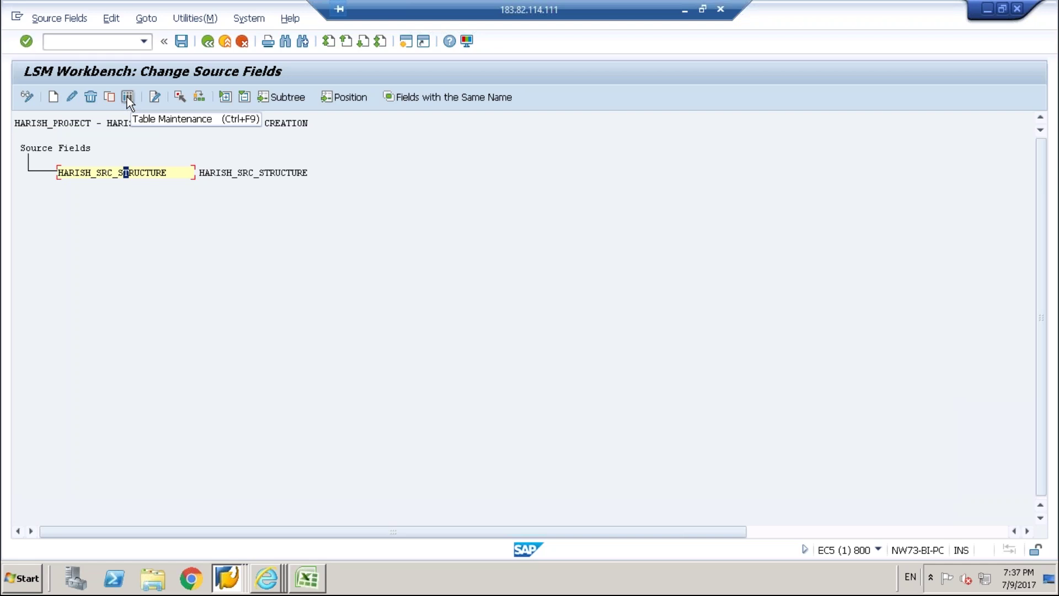
{"action": "left_click", "coordinate": [127, 97]}
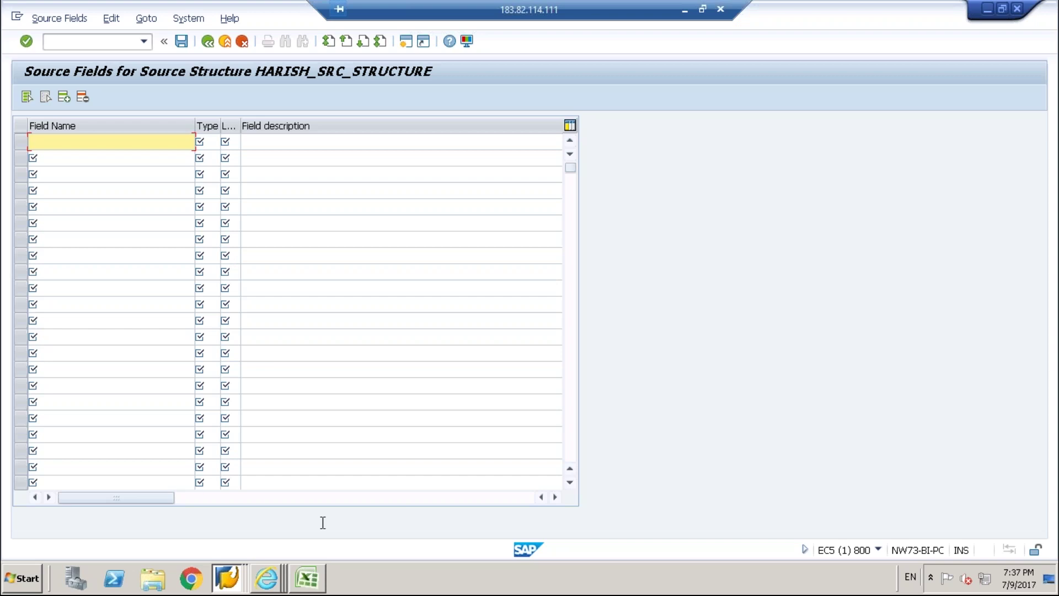
Bring the Excel template listing HARISH_USERID through PASSWORD2 in front of SAP.
{"action": "left_click", "coordinate": [307, 580]}
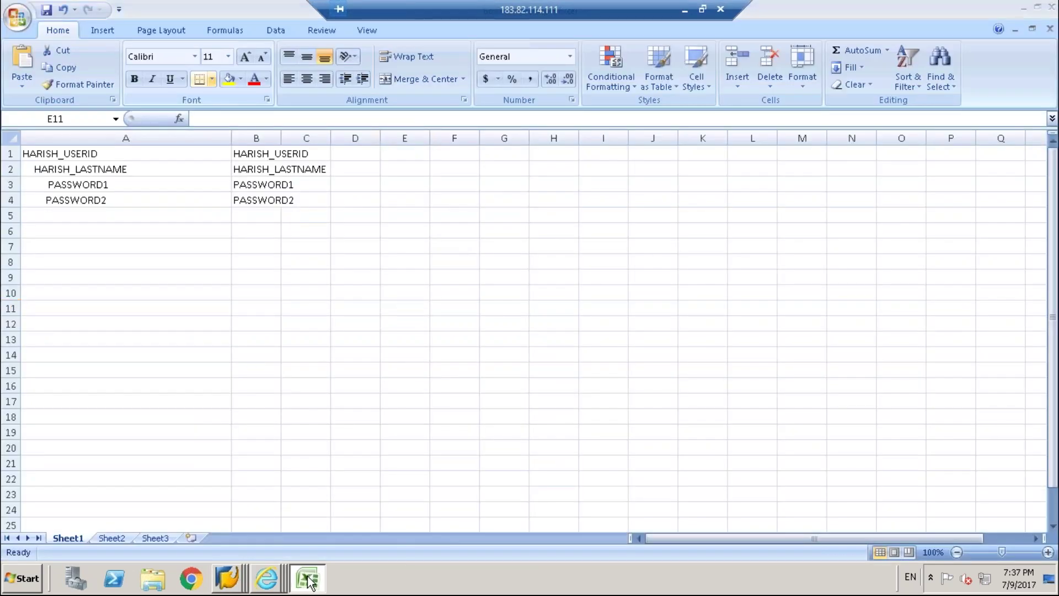
{"action": "left_click", "coordinate": [307, 579]}
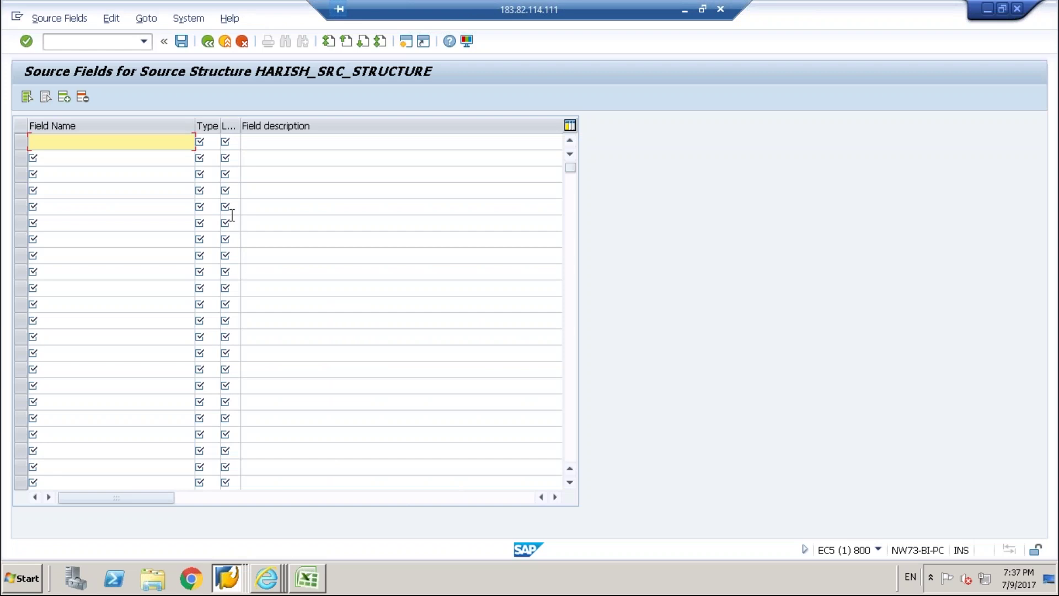
{"action": "left_click", "coordinate": [306, 578]}
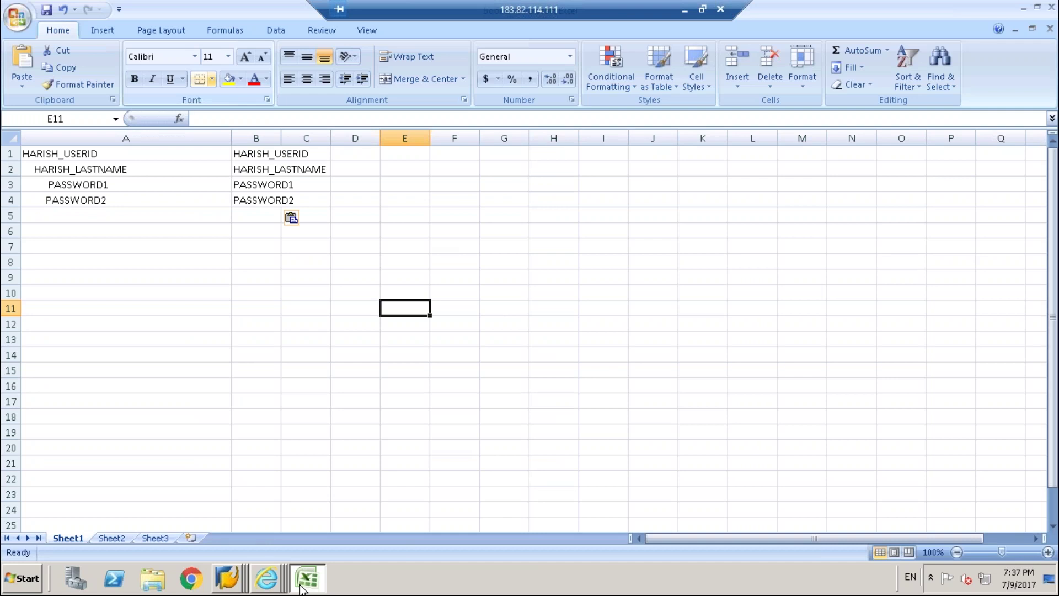
Insert two blank columns B and C beside the field names and resize them.
{"action": "left_click", "coordinate": [251, 132]}
{"action": "right_click", "coordinate": [252, 135]}
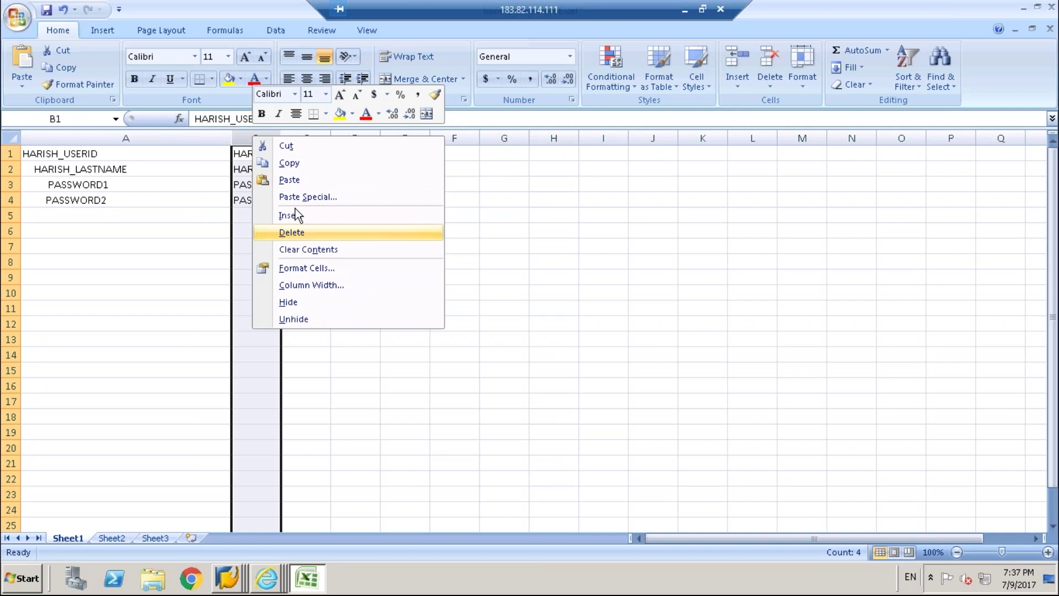
{"action": "left_click", "coordinate": [295, 216]}
{"action": "left_click", "coordinate": [320, 231]}
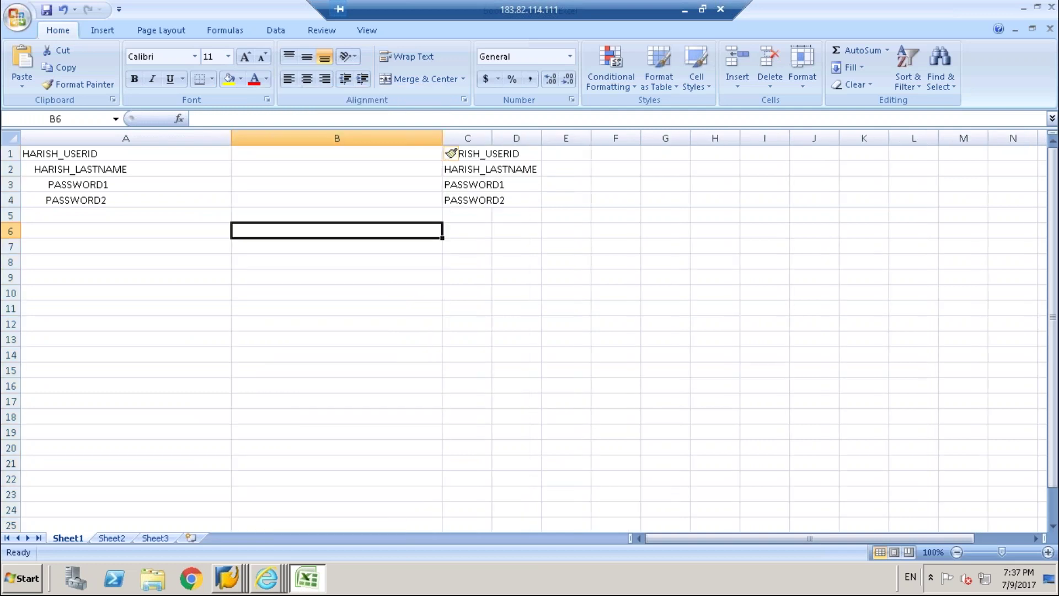
{"action": "left_click_drag", "start_coordinate": [491, 138], "coordinate": [545, 138]}
{"action": "left_click", "coordinate": [394, 137]}
{"action": "right_click", "coordinate": [398, 138]}
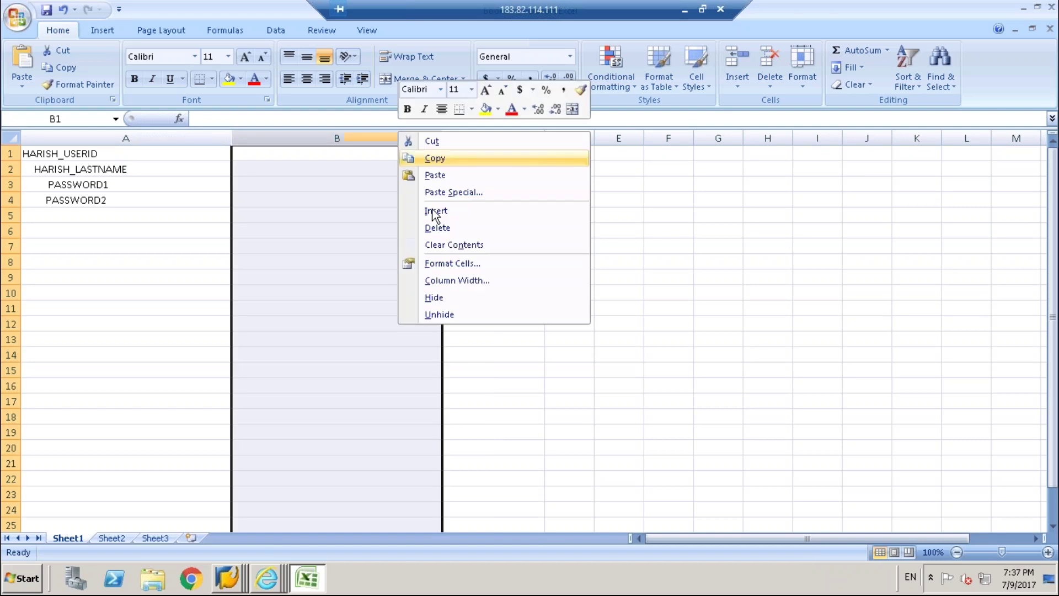
{"action": "left_click", "coordinate": [435, 212]}
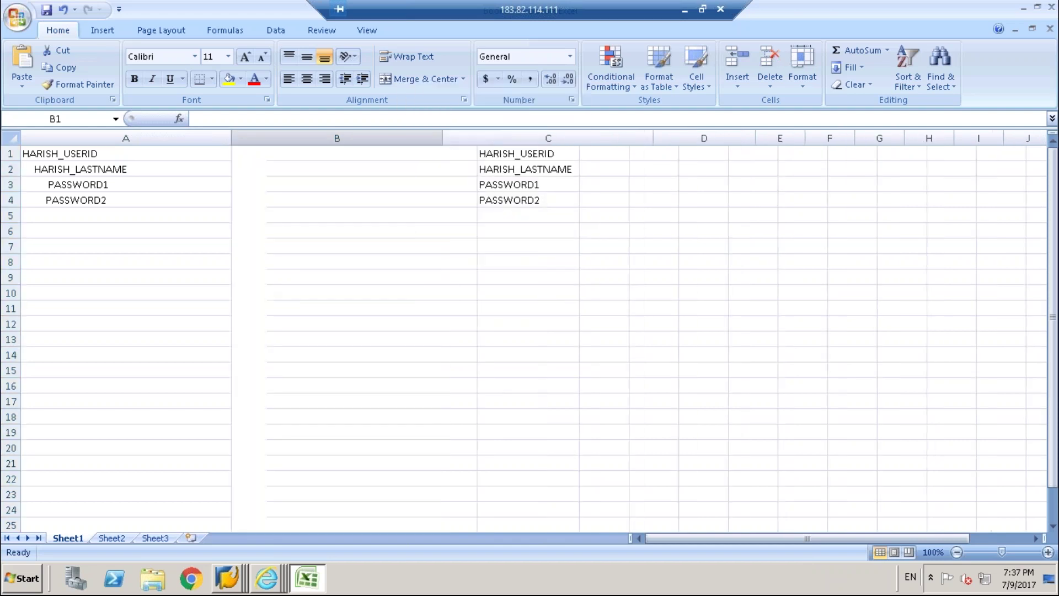
{"action": "left_click_drag", "start_coordinate": [442, 138], "coordinate": [320, 138]}
{"action": "left_click_drag", "start_coordinate": [528, 139], "coordinate": [371, 154]}
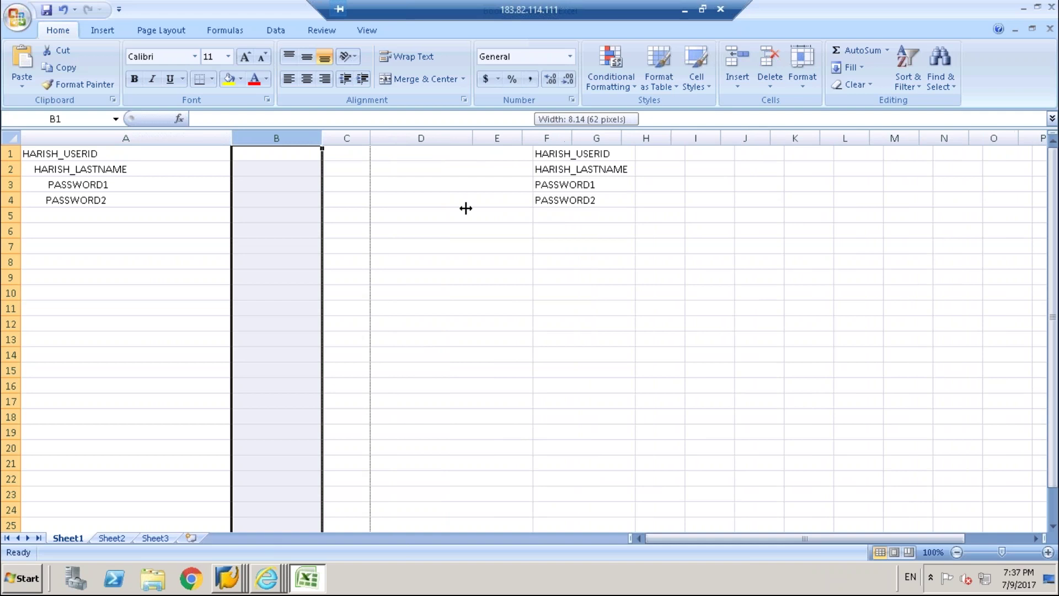
Glance at the SAP table, then return to Excel with cell B1 selected.
{"action": "left_click", "coordinate": [309, 581]}
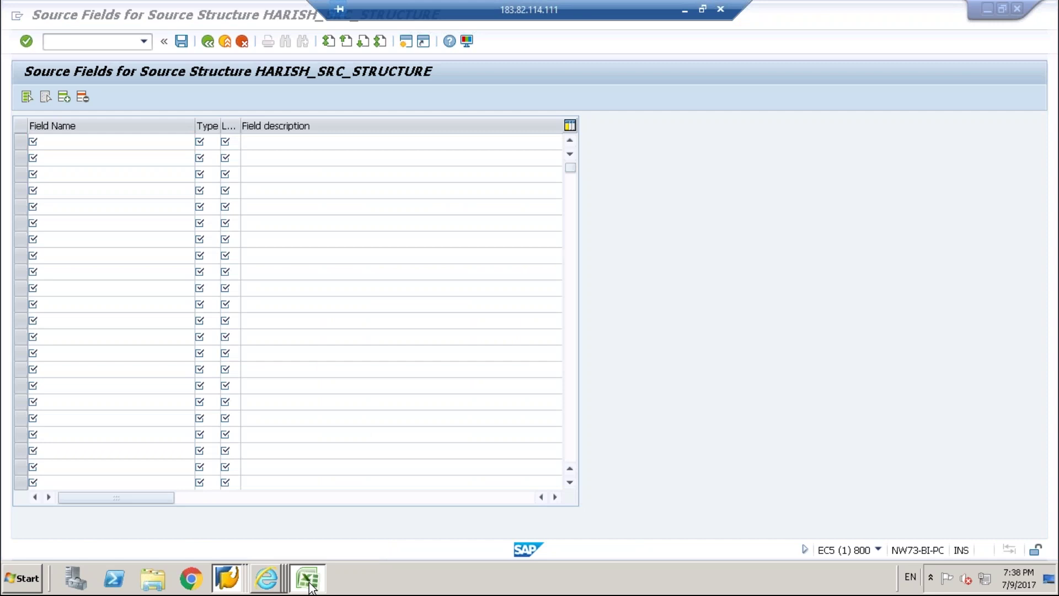
{"action": "left_click", "coordinate": [308, 579]}
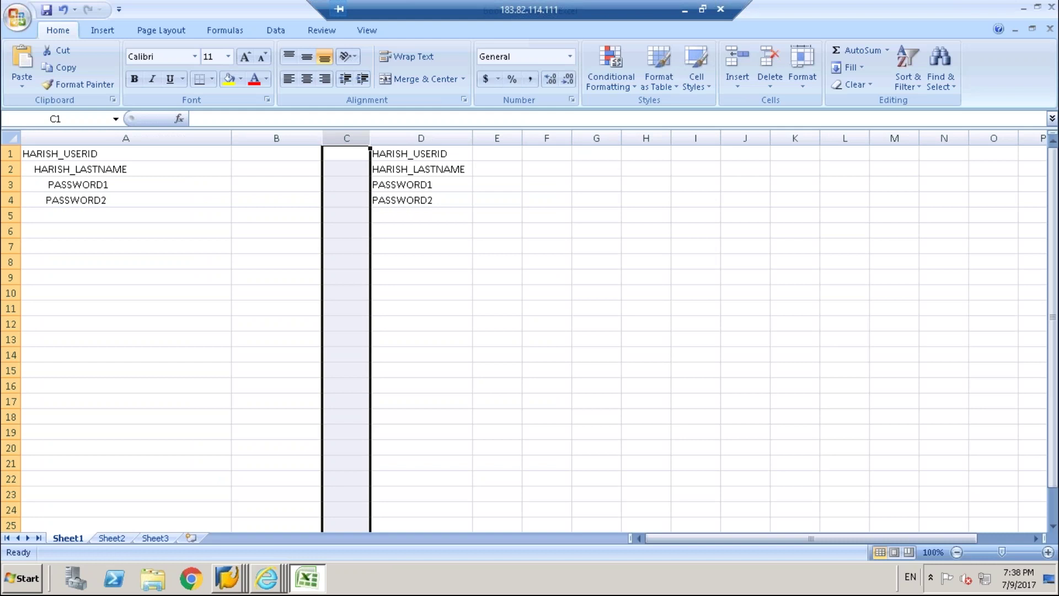
{"action": "left_click", "coordinate": [276, 153]}
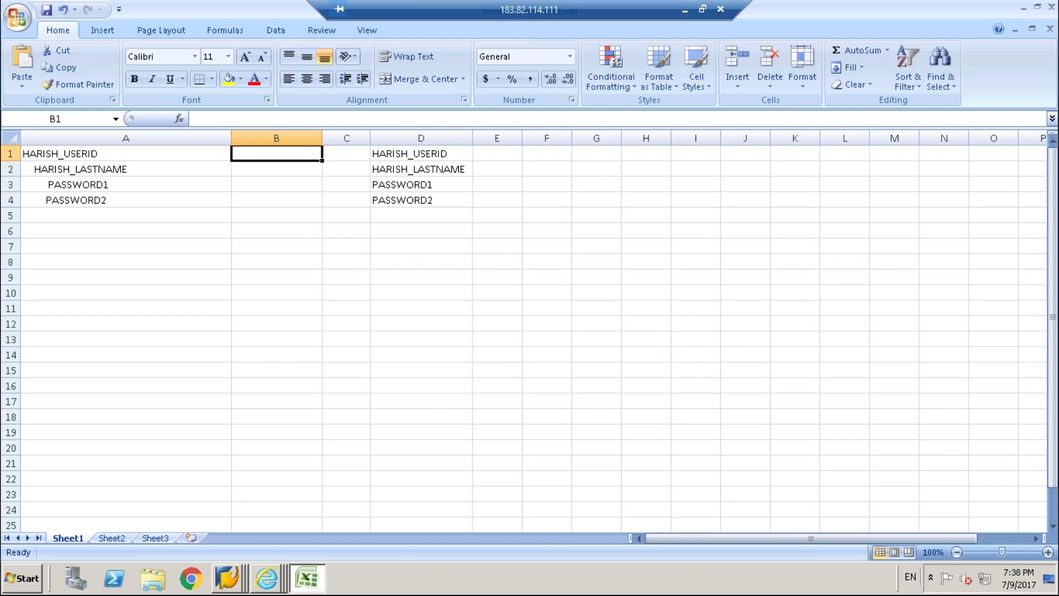
Replace the mistaken D in B1 with type C.
{"action": "type", "text": "D"}
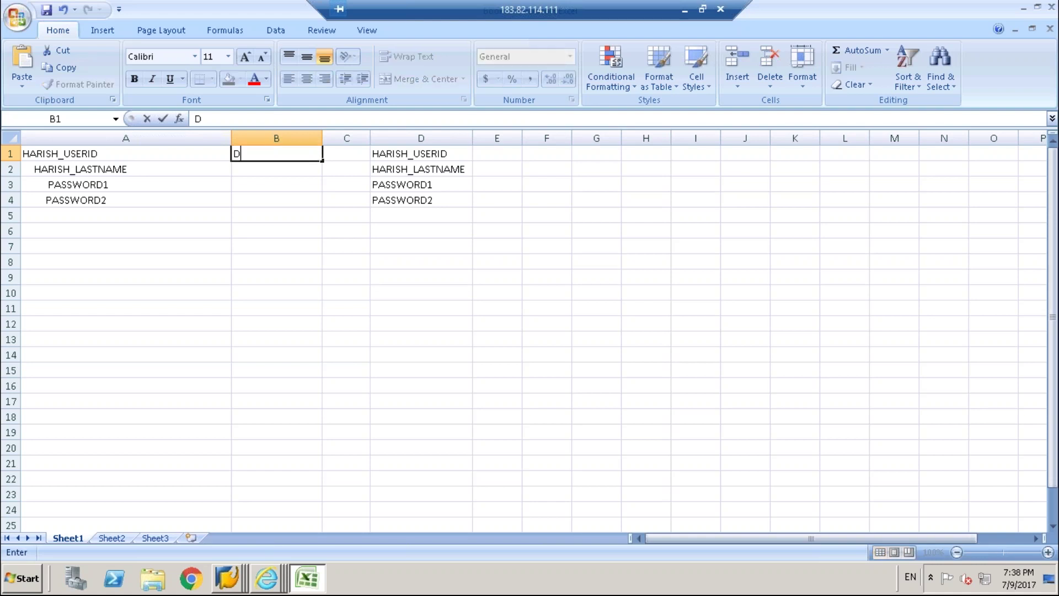
{"action": "key", "text": "BackSpace"}
{"action": "type", "text": "D"}
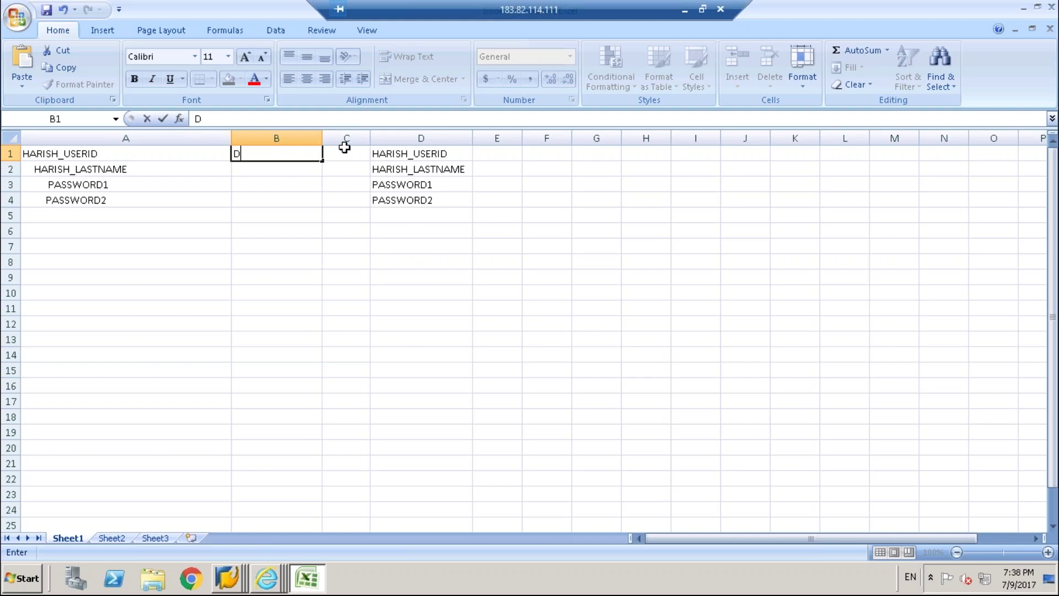
{"action": "left_click", "coordinate": [344, 153]}
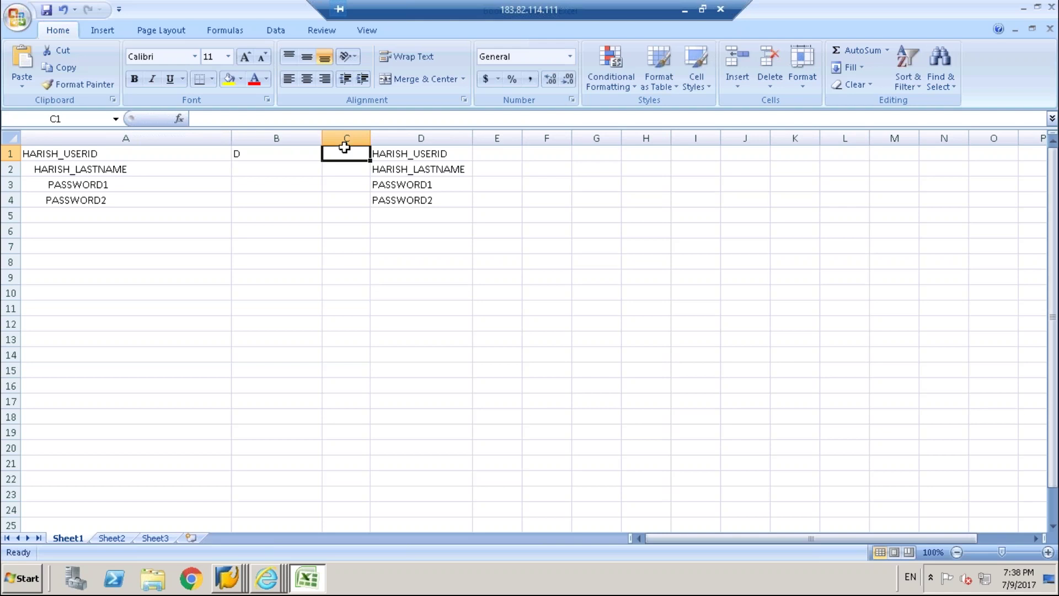
{"action": "left_click", "coordinate": [291, 152]}
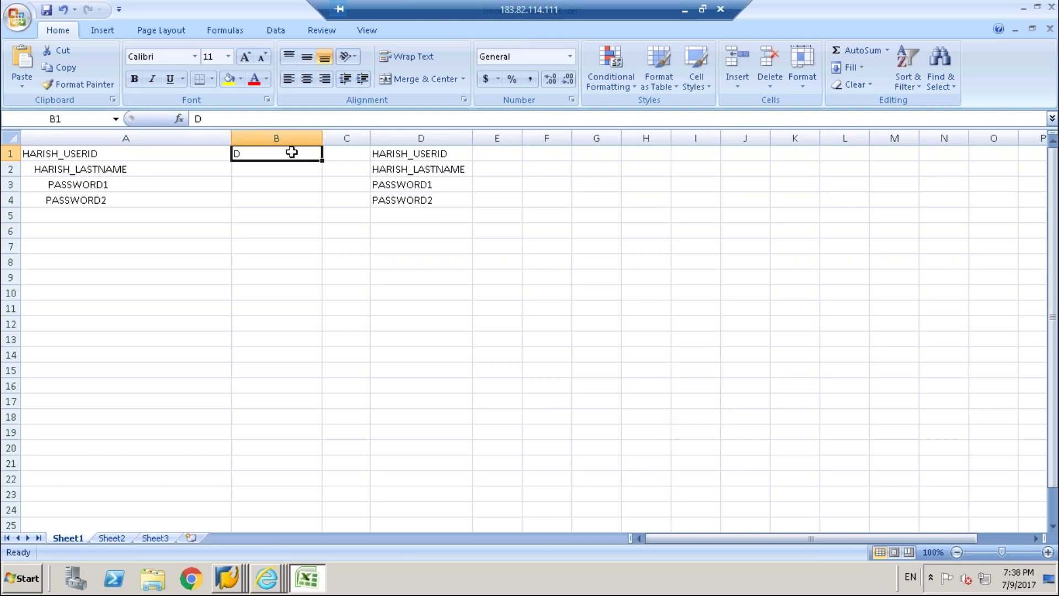
{"action": "key", "text": "Delete"}
{"action": "left_click", "coordinate": [344, 152]}
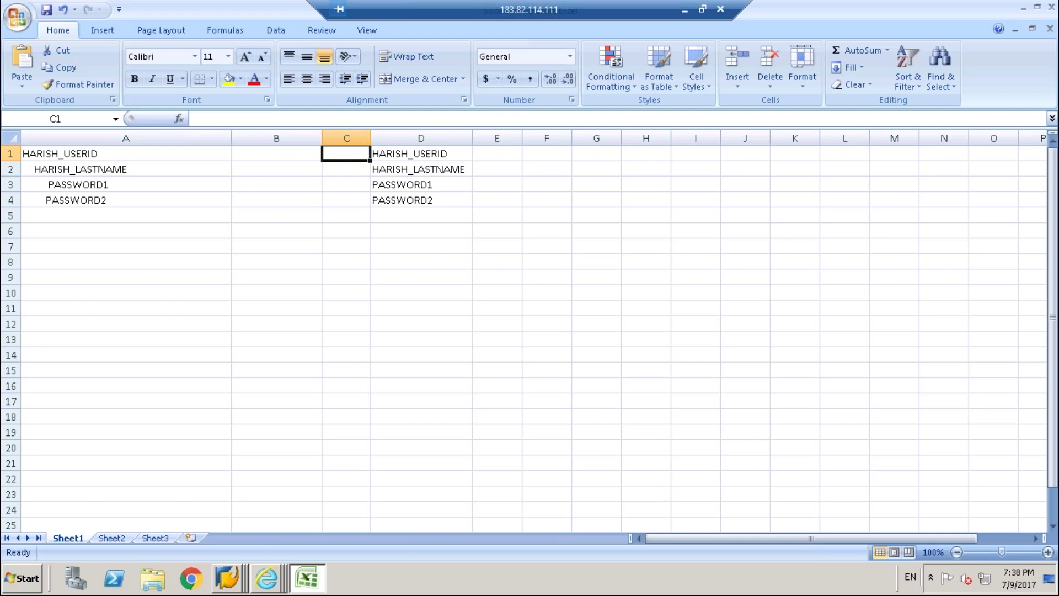
{"action": "left_click", "coordinate": [296, 155]}
{"action": "type", "text": "C"}
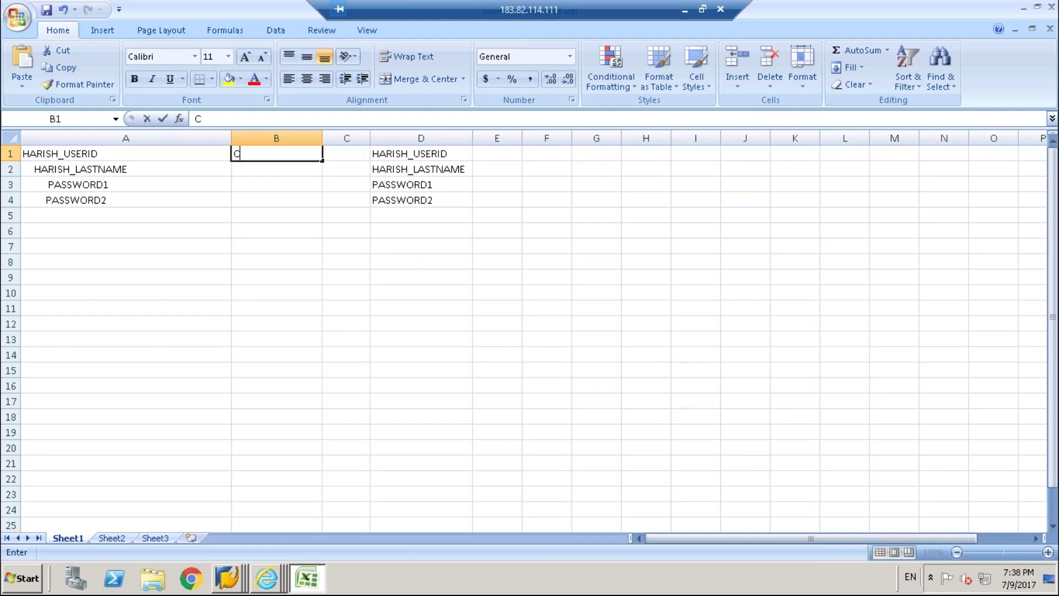
{"action": "key", "text": "Tab"}
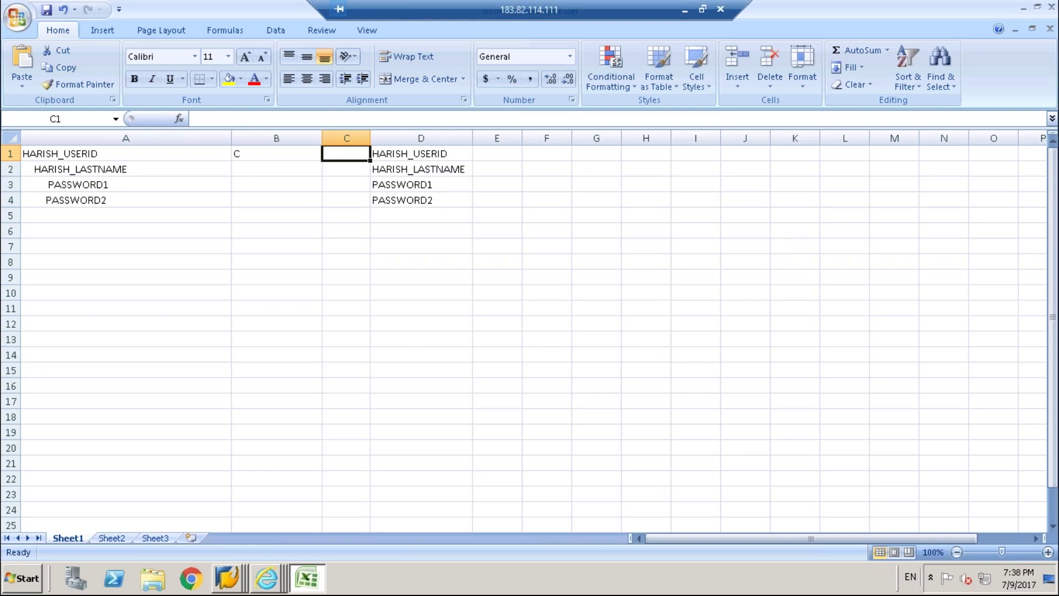
Set length 20 in C1 and fill C and 20 down to row 4.
{"action": "type", "text": "L"}
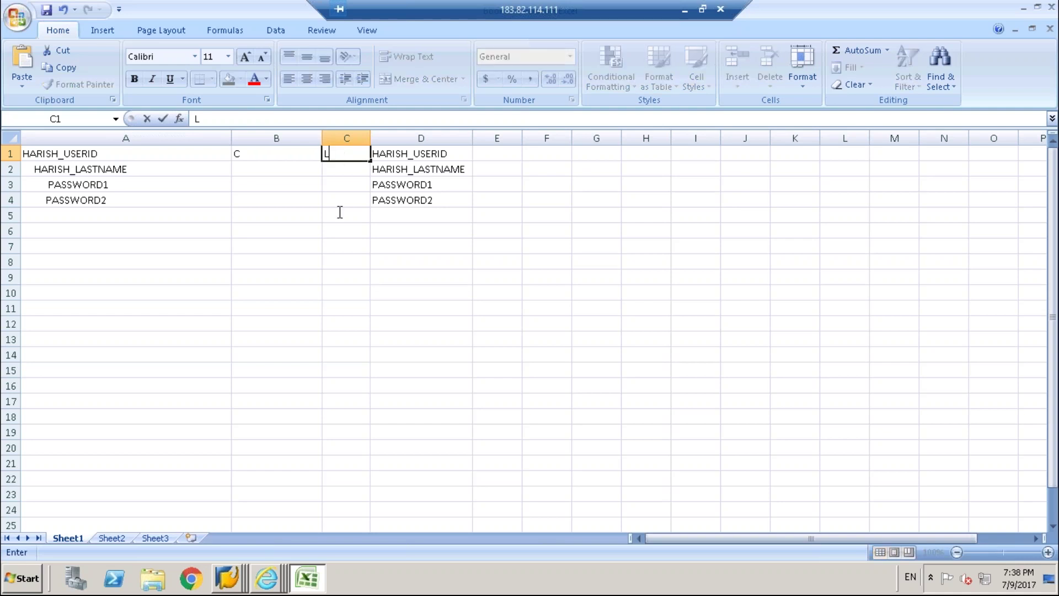
{"action": "left_click", "coordinate": [339, 213]}
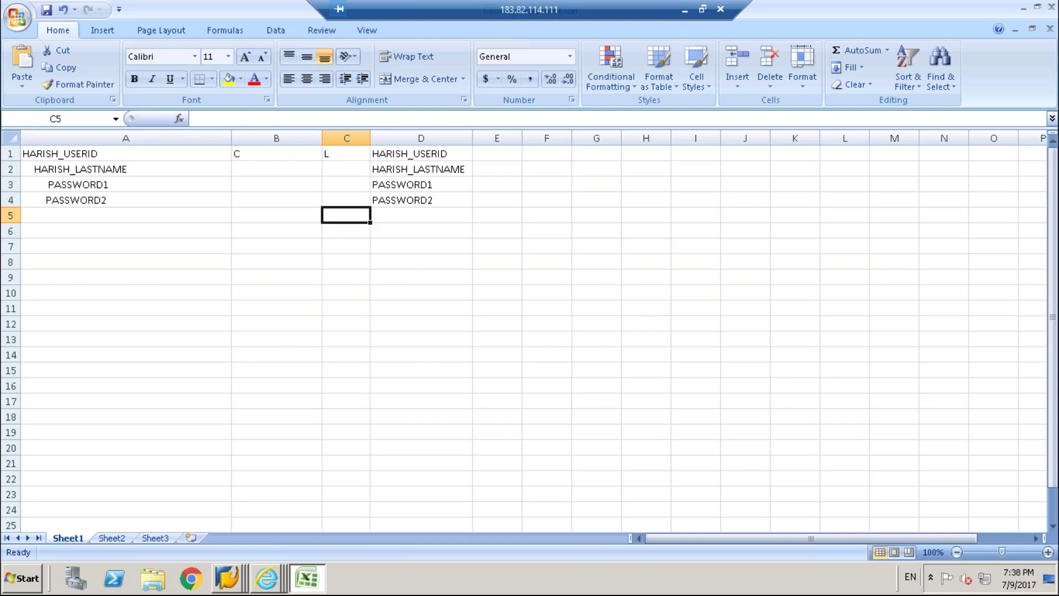
{"action": "left_click", "coordinate": [351, 156]}
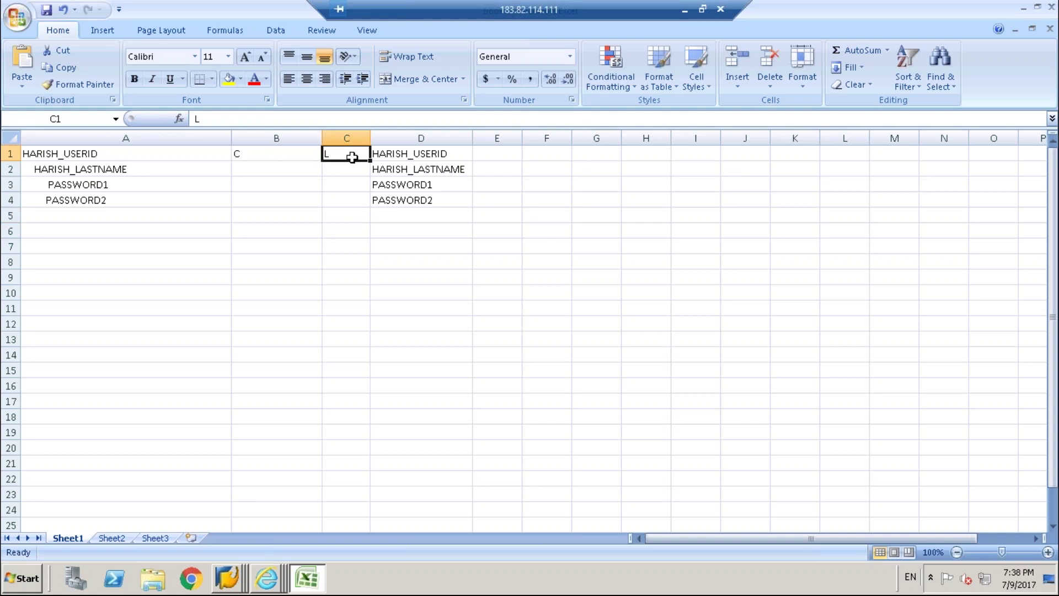
{"action": "type", "text": "20"}
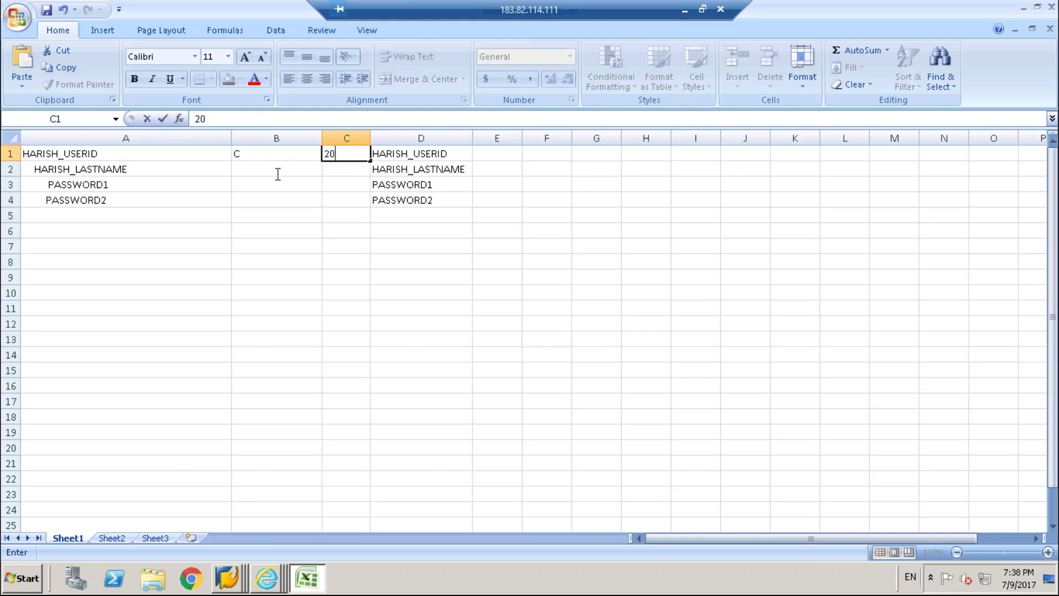
{"action": "left_click", "coordinate": [274, 172]}
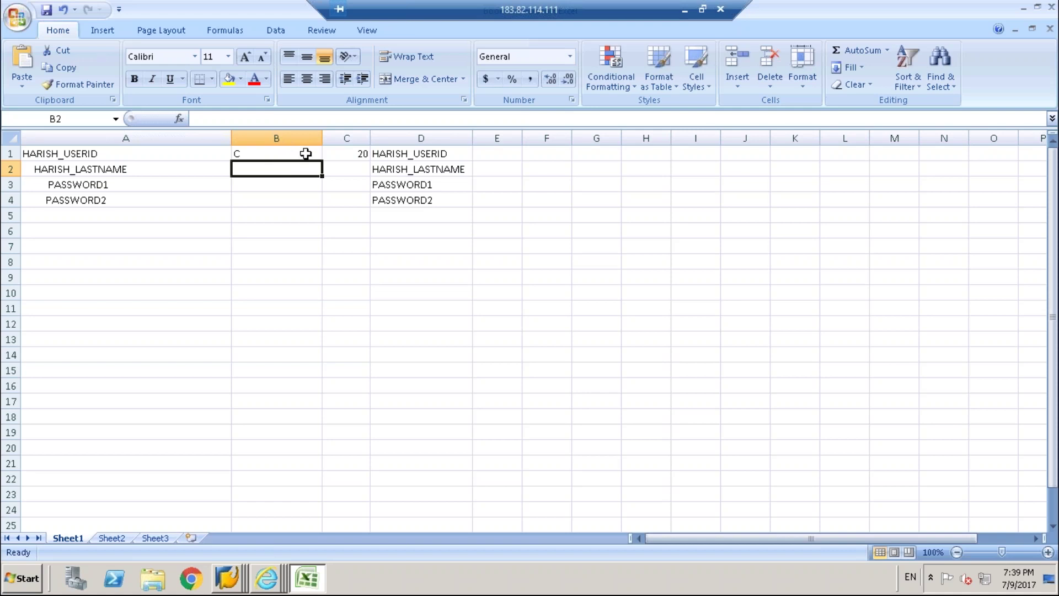
{"action": "left_click", "coordinate": [314, 159]}
{"action": "left_click_drag", "start_coordinate": [324, 162], "coordinate": [320, 209]}
{"action": "left_click", "coordinate": [362, 154]}
{"action": "type", "text": "20"}
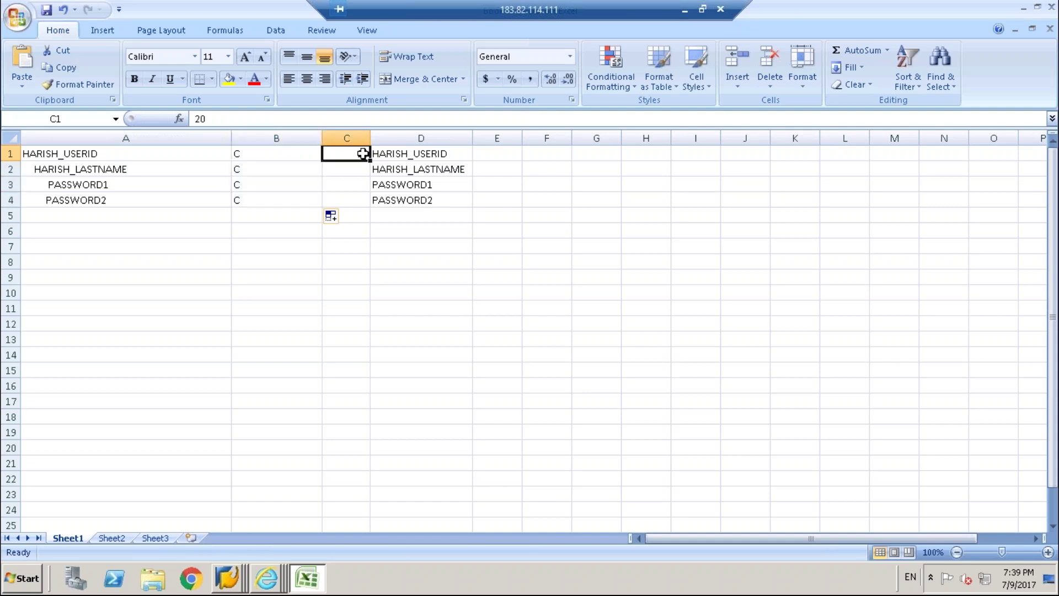
{"action": "key", "text": "ctrl+Return"}
{"action": "left_click_drag", "start_coordinate": [370, 160], "coordinate": [369, 207]}
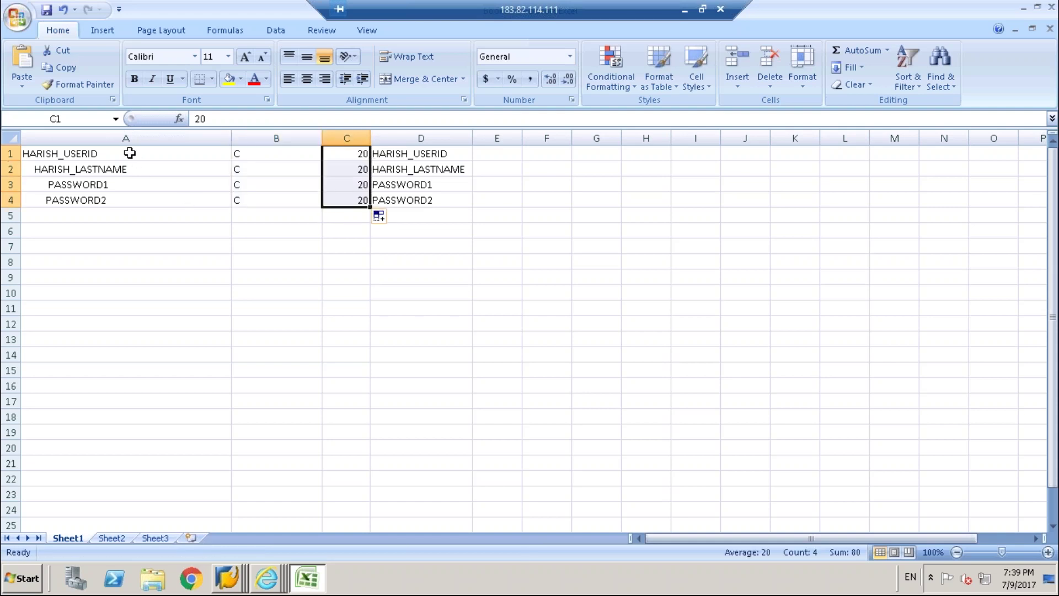
Copy the four-row A1:D4 field block and switch back to SAP.
{"action": "left_click_drag", "start_coordinate": [60, 154], "coordinate": [420, 199]}
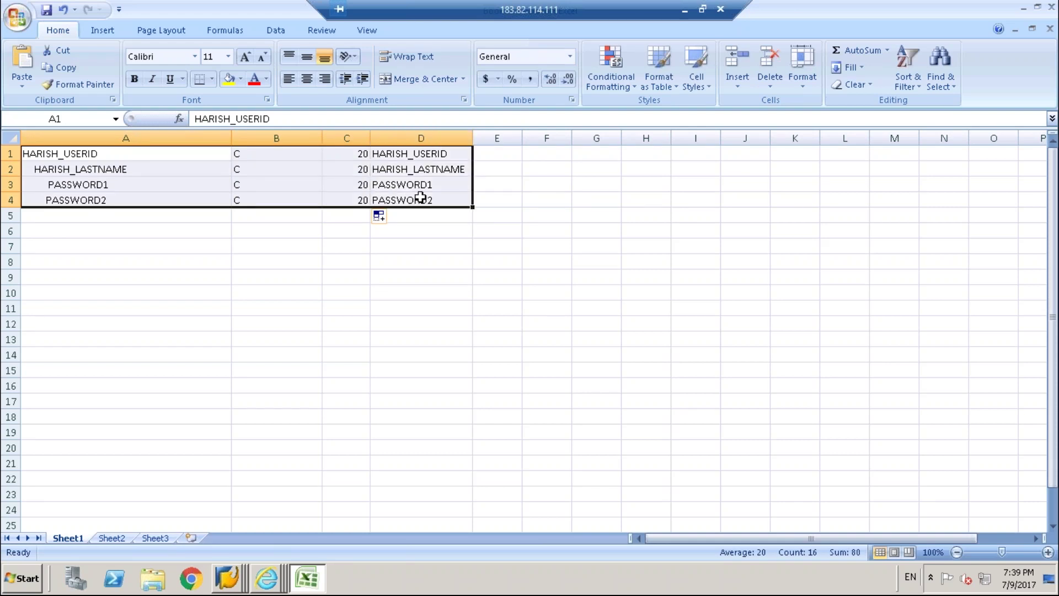
{"action": "key", "text": "ctrl+c"}
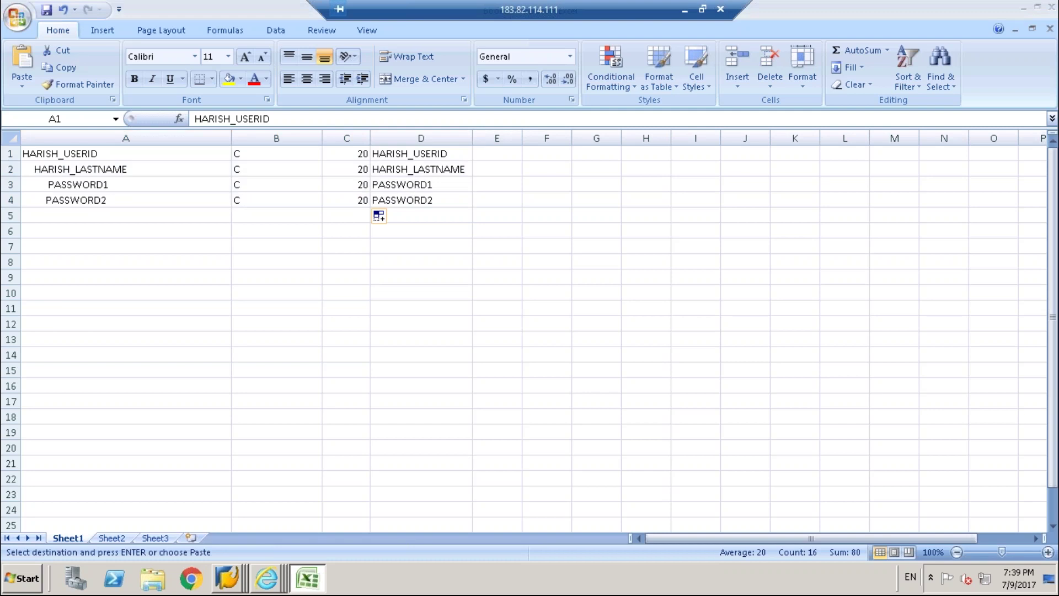
{"action": "key", "text": "alt+Tab"}
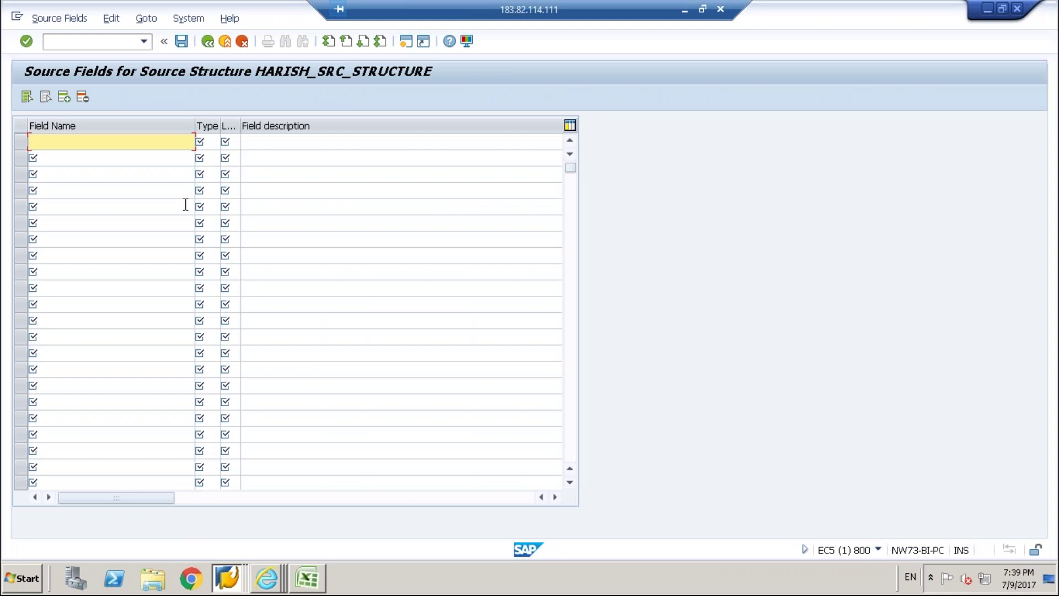
Paste the four C/20 fields and delete leading spaces before HARISH_LASTNAME and PASSWORD1.
{"action": "key", "text": "ctrl+v"}
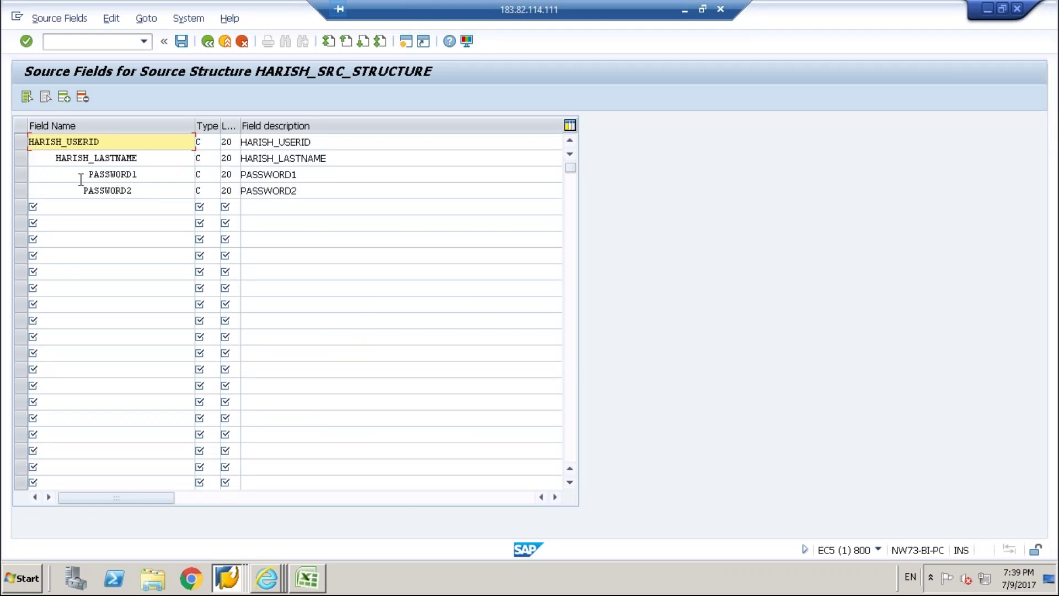
{"action": "left_click", "coordinate": [81, 179]}
{"action": "left_click", "coordinate": [53, 158]}
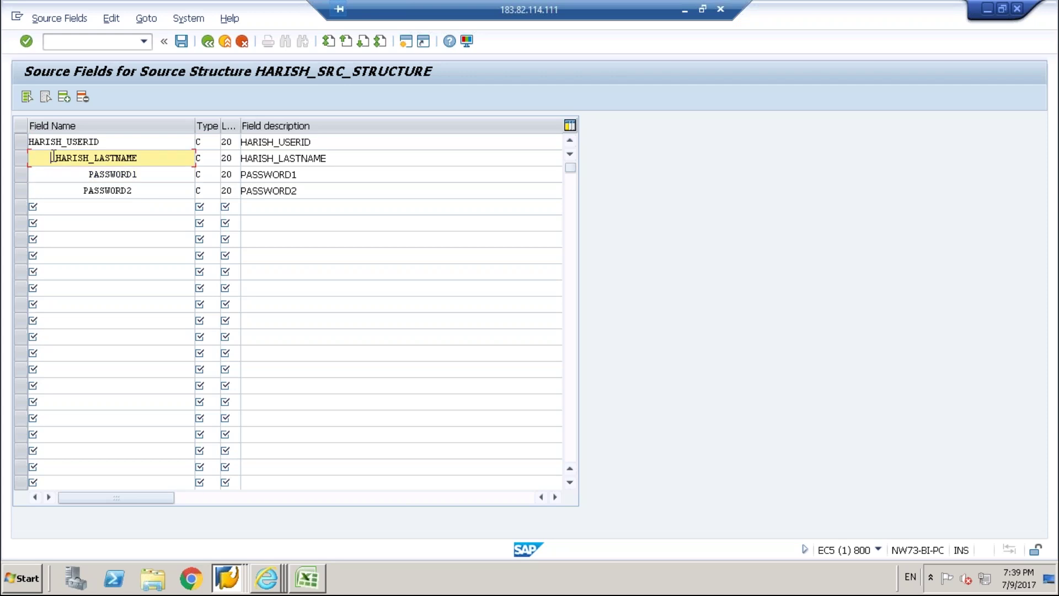
{"action": "key", "text": "BackSpace"}
{"action": "key", "text": "BackSpace"}
{"action": "key", "text": "BackSpace"}
{"action": "key", "text": "BackSpace"}
{"action": "key", "text": "Delete"}
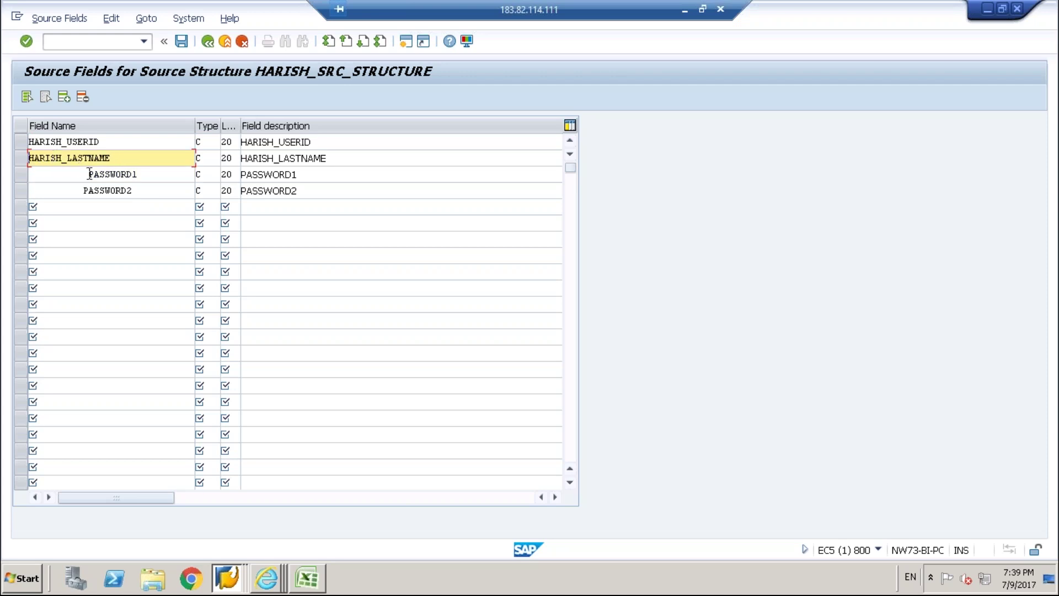
{"action": "left_click", "coordinate": [89, 174]}
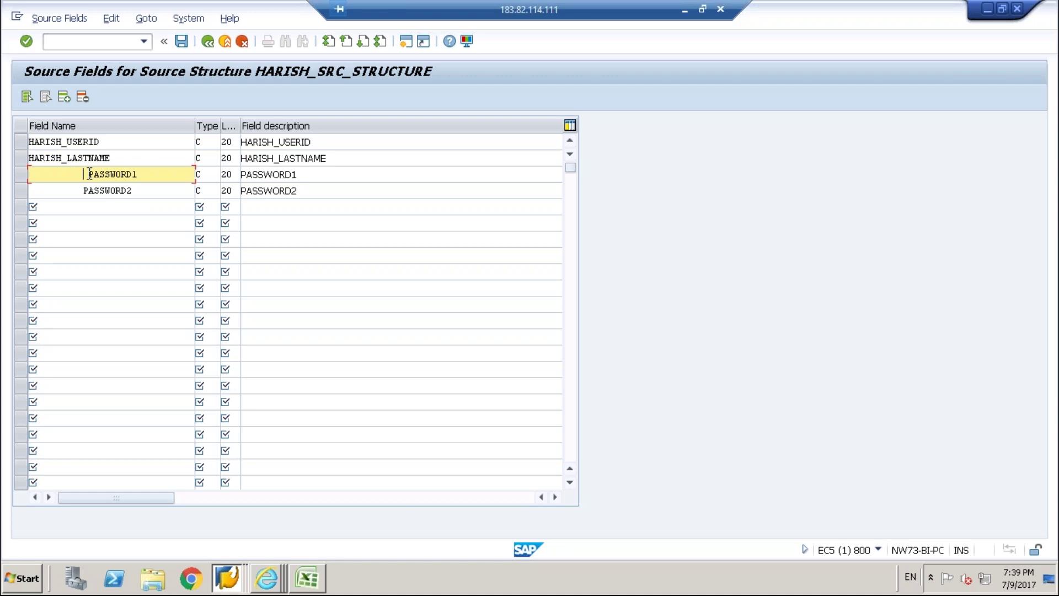
{"action": "key", "text": "BackSpace"}
{"action": "key", "text": "BackSpace"}
{"action": "key", "text": "BackSpace"}
{"action": "key", "text": "BackSpace"}
{"action": "key", "text": "BackSpace"}
{"action": "key", "text": "BackSpace"}
{"action": "key", "text": "BackSpace"}
{"action": "key", "text": "BackSpace"}
{"action": "key", "text": "BackSpace"}
{"action": "key", "text": "BackSpace"}
{"action": "key", "text": "BackSpace"}
{"action": "left_click", "coordinate": [85, 189]}
{"action": "key", "text": "BackSpace"}
{"action": "key", "text": "BackSpace"}
{"action": "key", "text": "BackSpace"}
{"action": "key", "text": "BackSpace"}
{"action": "key", "text": "BackSpace"}
{"action": "key", "text": "BackSpace"}
{"action": "key", "text": "BackSpace"}
{"action": "key", "text": "BackSpace"}
{"action": "key", "text": "BackSpace"}
{"action": "key", "text": "BackSpace"}
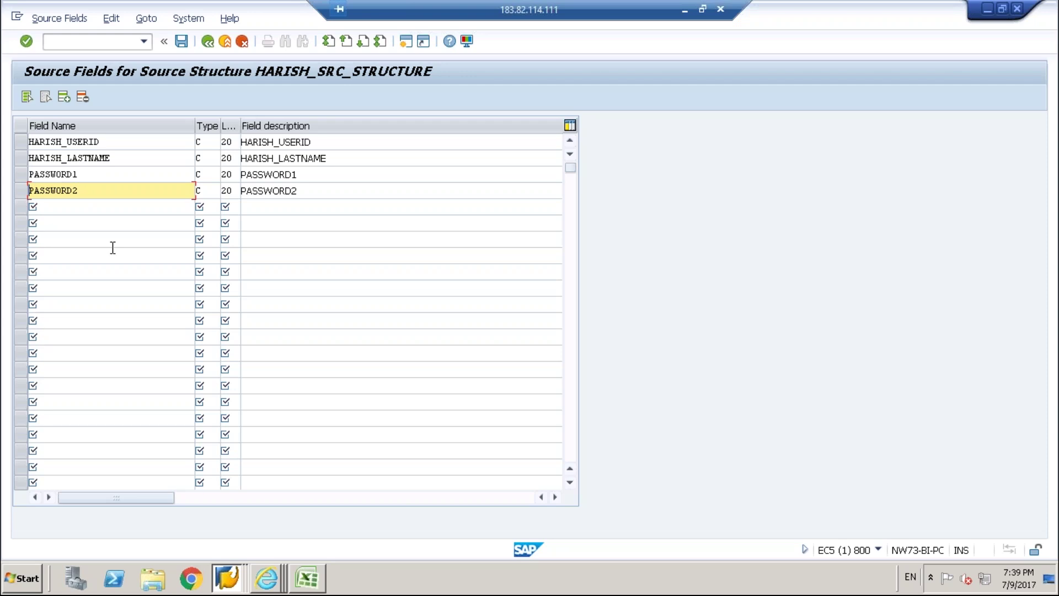
Open the F4 field-type list for HARISH_USERID's Type cell.
{"action": "left_click", "coordinate": [198, 142]}
{"action": "double_click", "coordinate": [204, 142]}
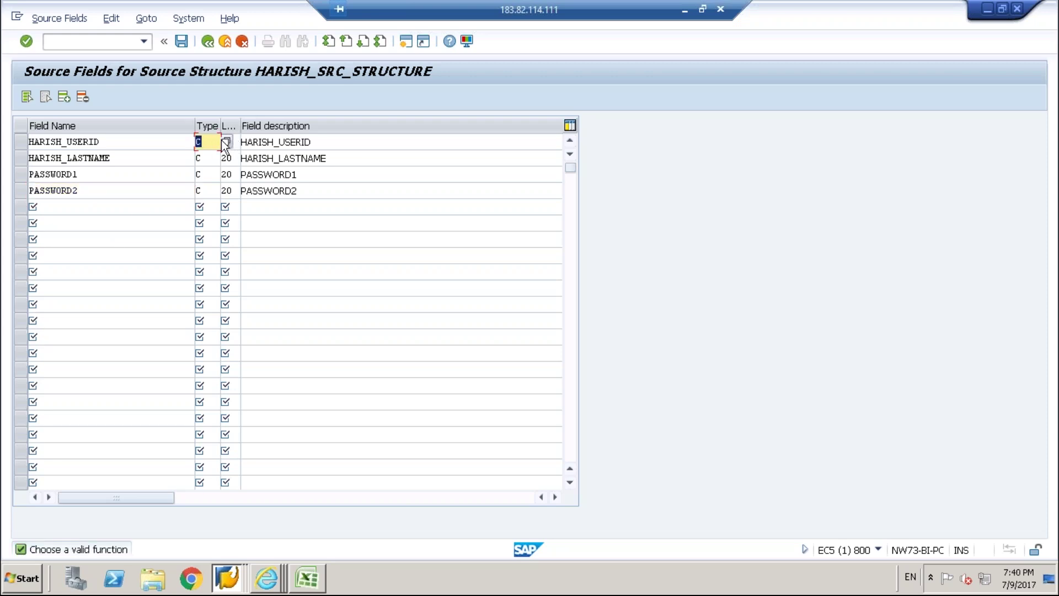
{"action": "left_click", "coordinate": [223, 142]}
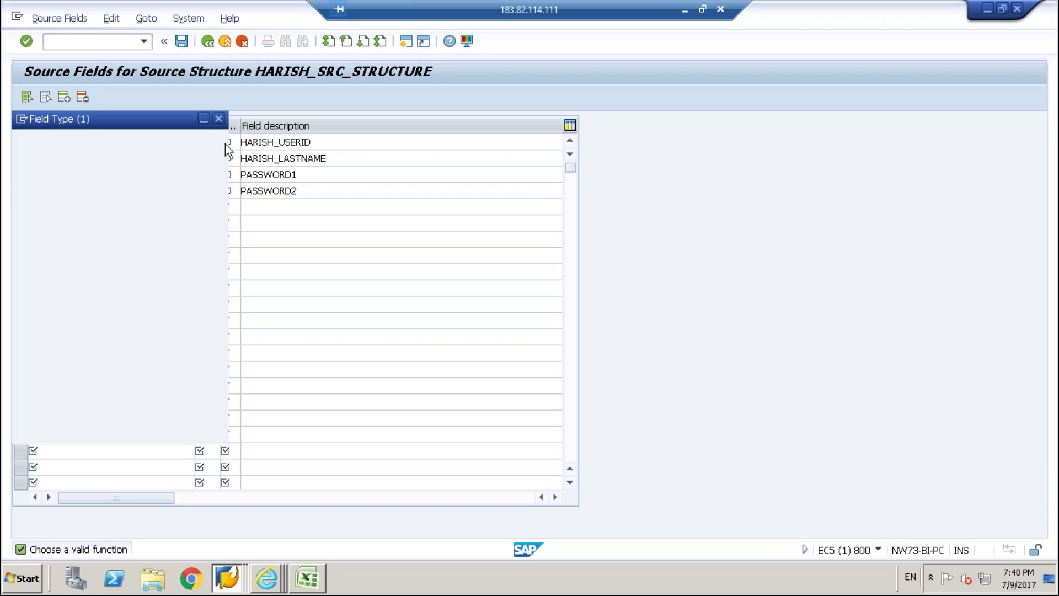
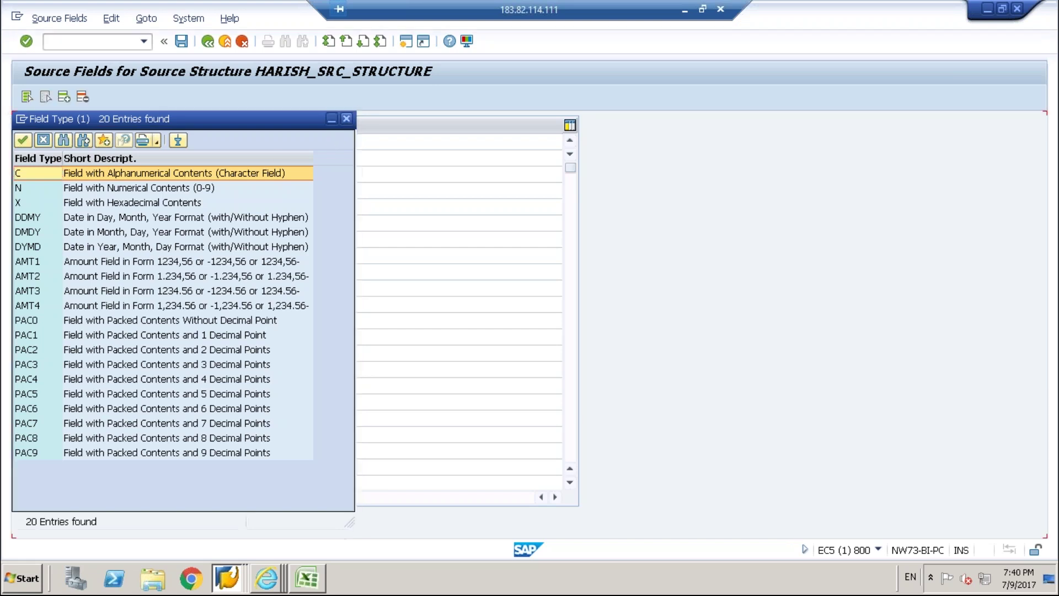
Give the first source field type C, save the four C(020) source fields, and return to the process steps.
{"action": "key", "text": "Return"}
{"action": "key", "text": "Return"}
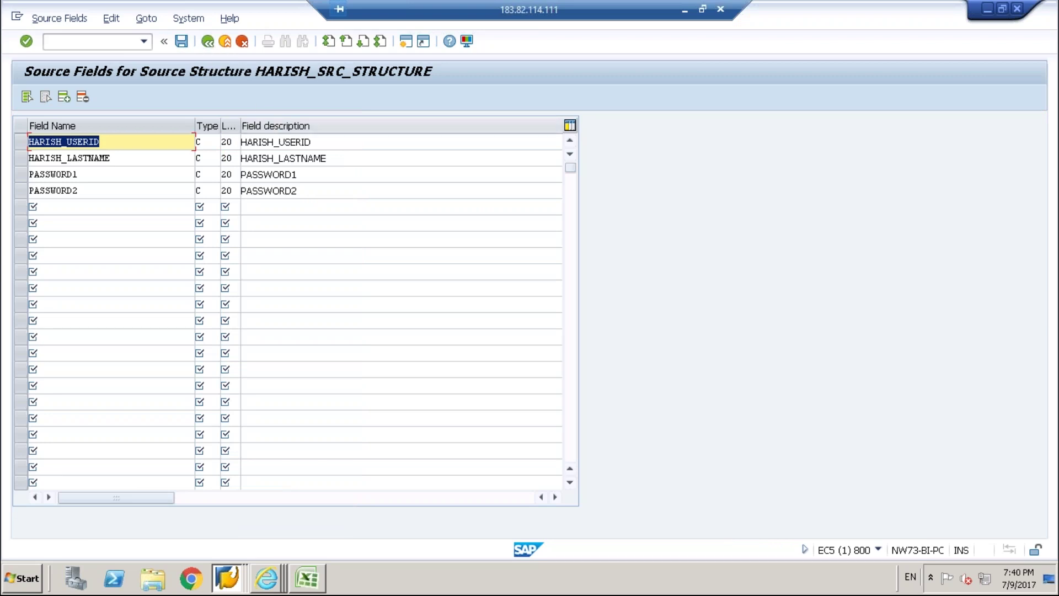
{"action": "left_click", "coordinate": [208, 42]}
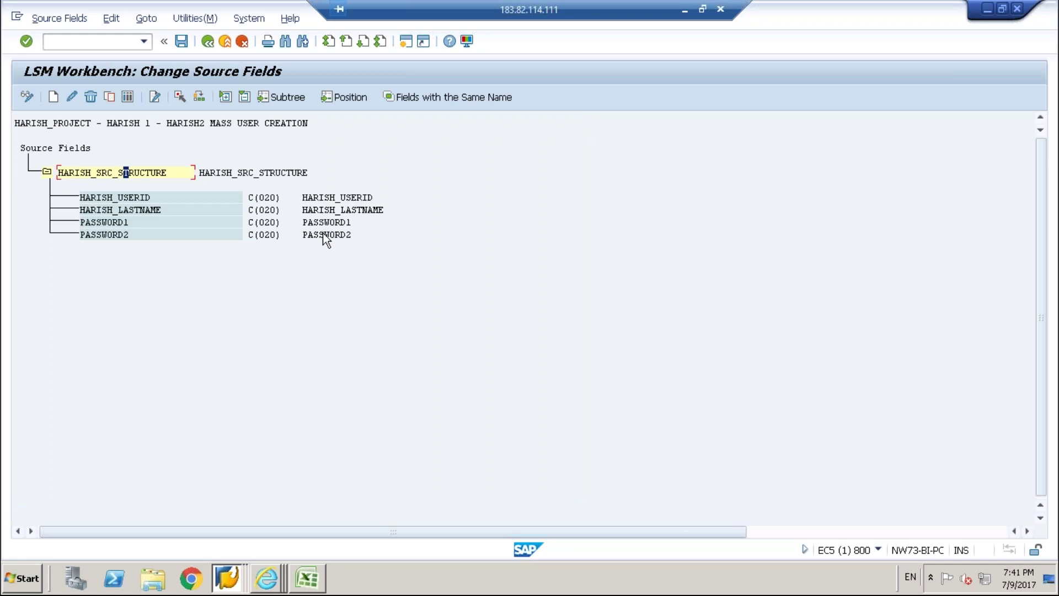
{"action": "left_click", "coordinate": [182, 41]}
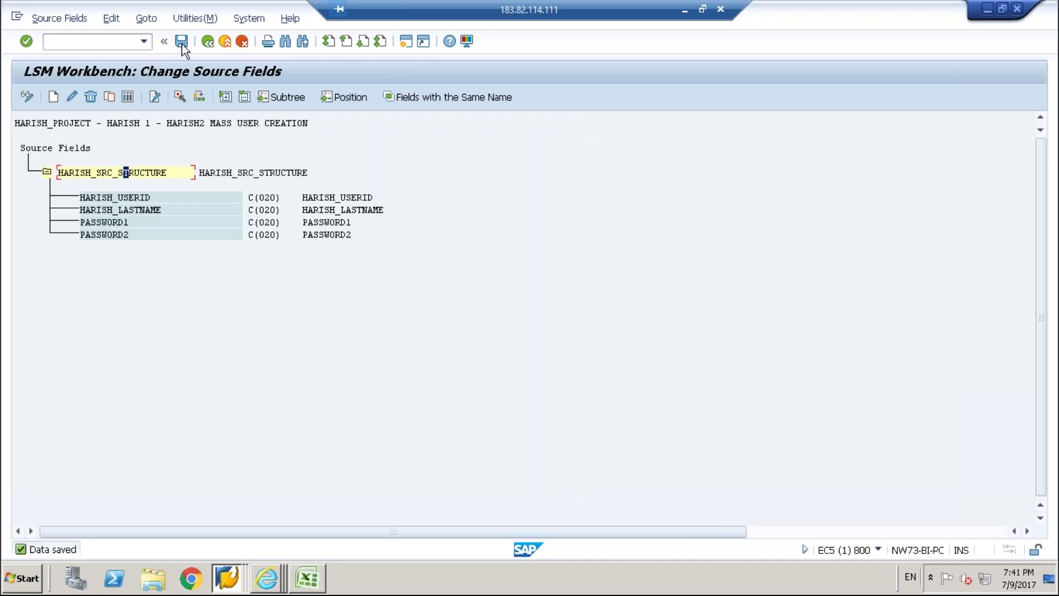
{"action": "left_click", "coordinate": [213, 44]}
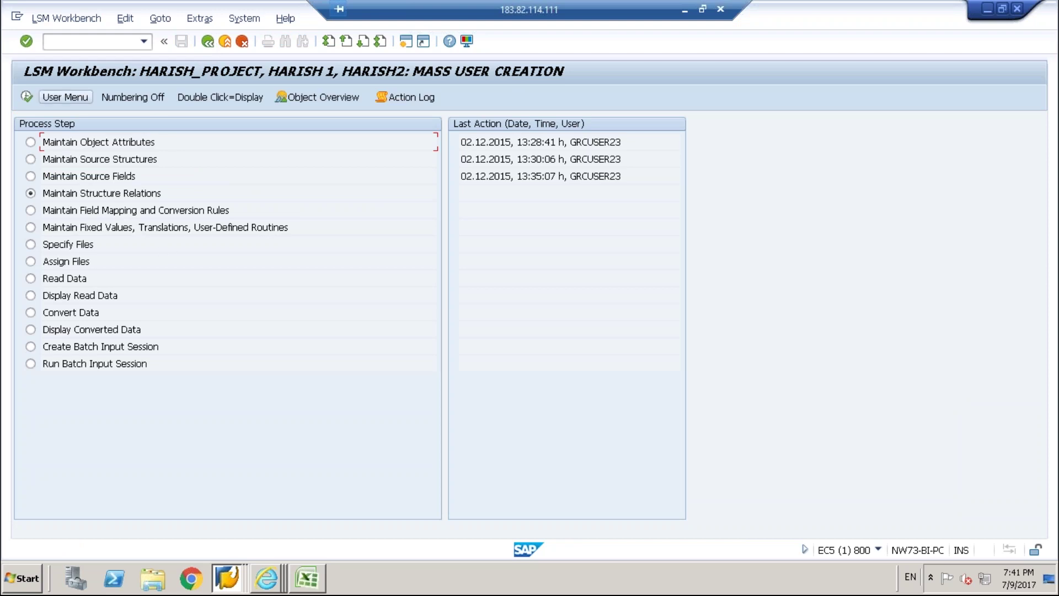
In change mode, link target structure SU01 to the source structure, save the relation, and go back.
{"action": "left_click", "coordinate": [65, 97]}
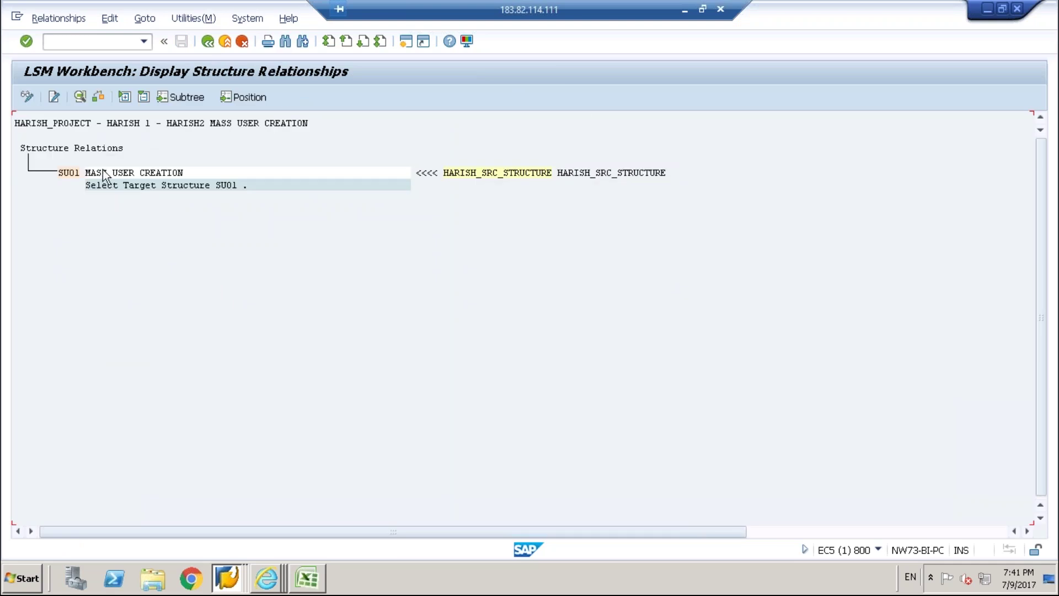
{"action": "left_click", "coordinate": [94, 148]}
{"action": "left_click", "coordinate": [28, 94]}
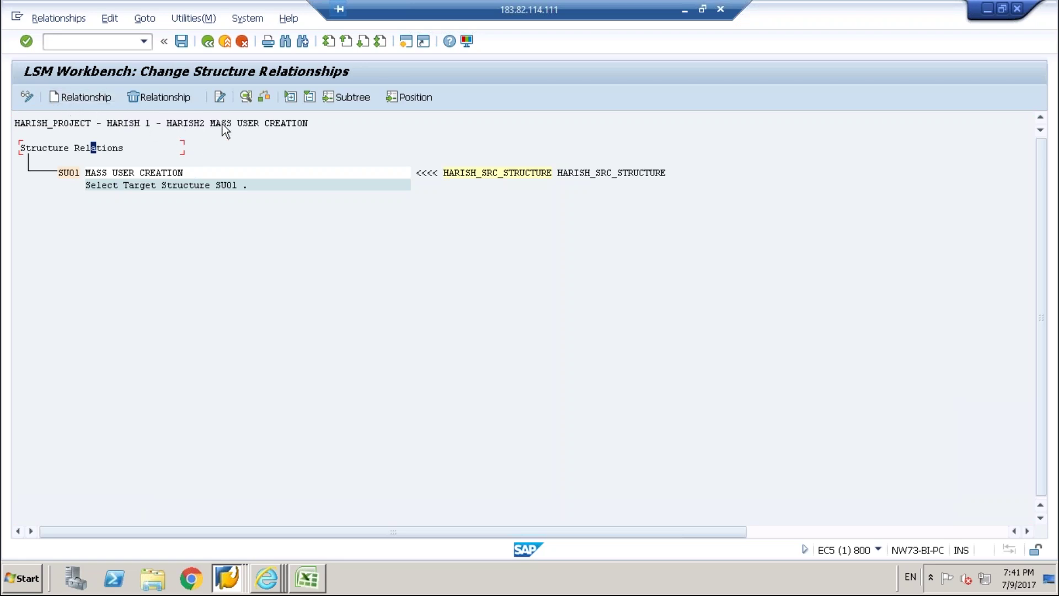
{"action": "left_click", "coordinate": [158, 147]}
{"action": "left_click", "coordinate": [224, 175]}
{"action": "left_click", "coordinate": [240, 173]}
{"action": "left_click", "coordinate": [181, 41]}
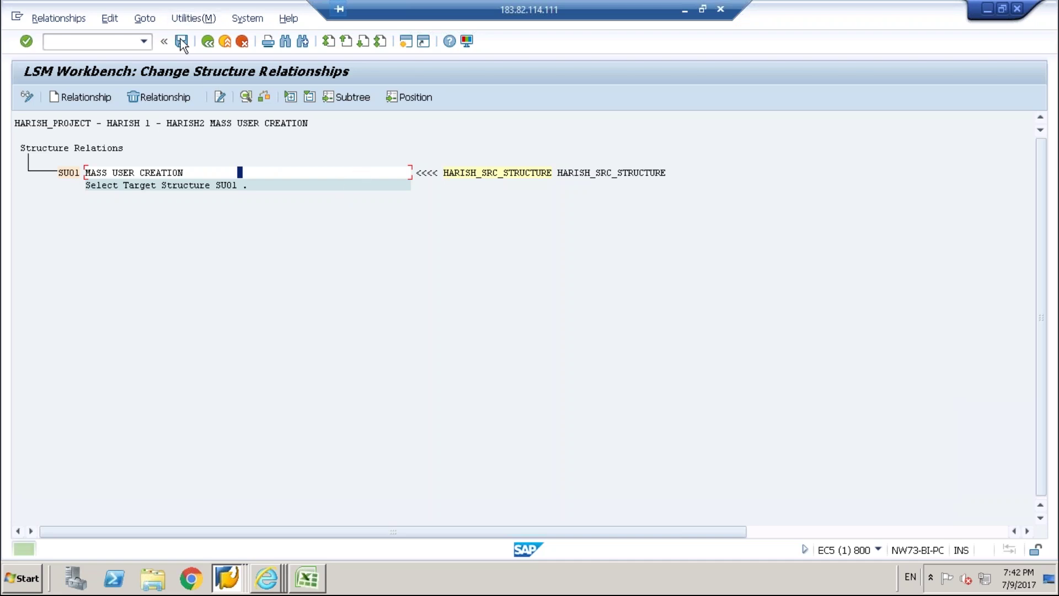
{"action": "left_click", "coordinate": [210, 43]}
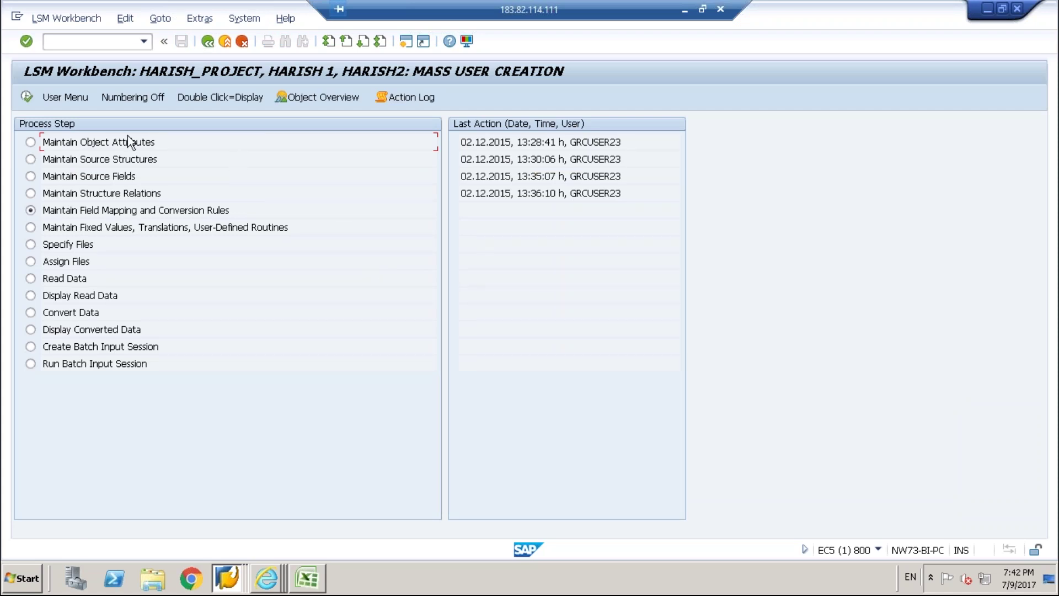
Put Maintain Field Mapping and Conversion Rules for SU01 into change mode, past the position-on-a-field notice.
{"action": "left_click", "coordinate": [26, 97]}
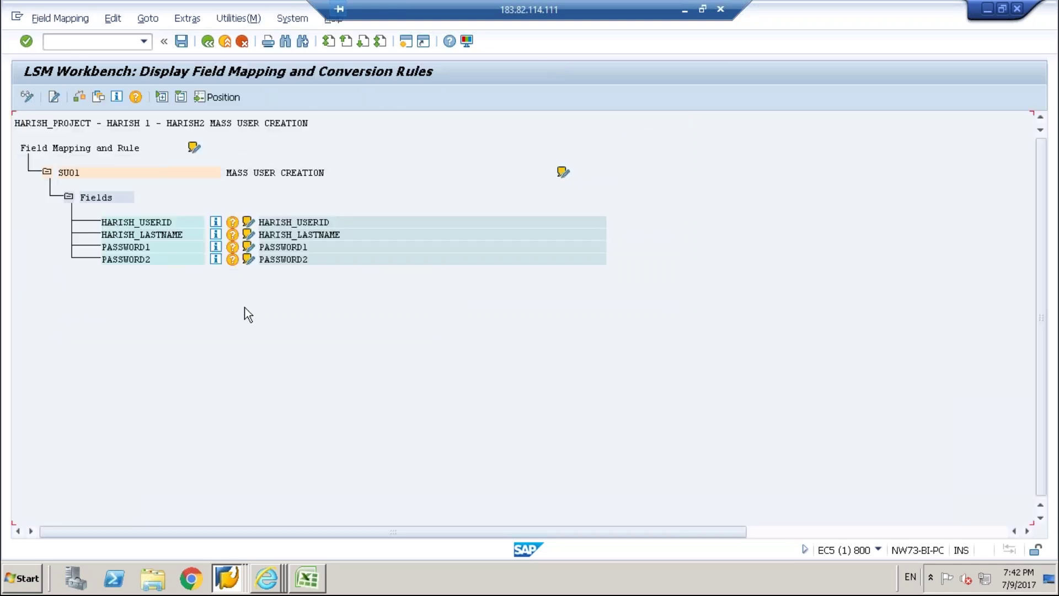
{"action": "left_click", "coordinate": [29, 98]}
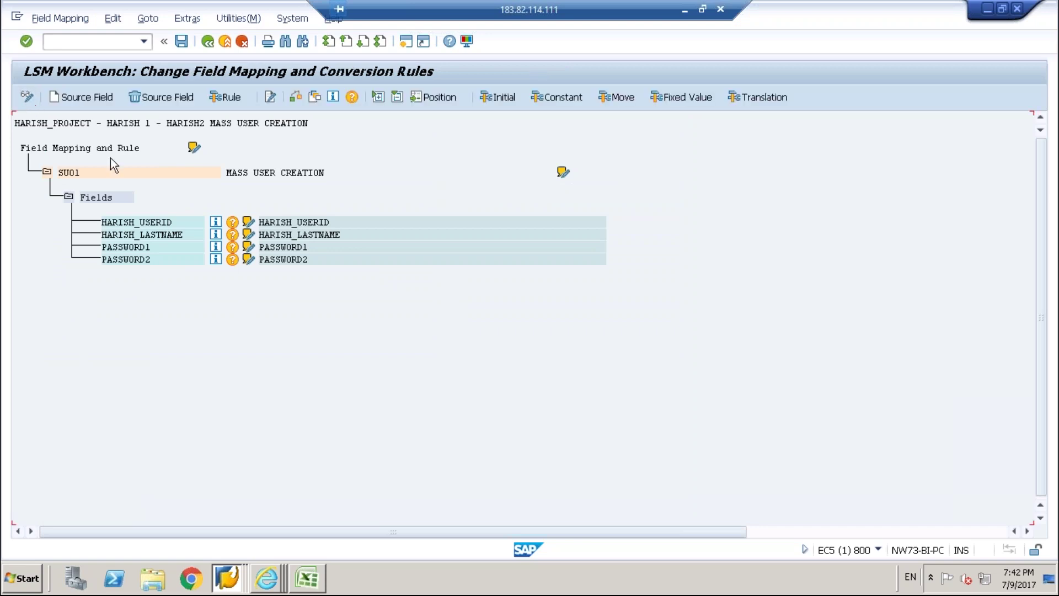
{"action": "left_click", "coordinate": [27, 98]}
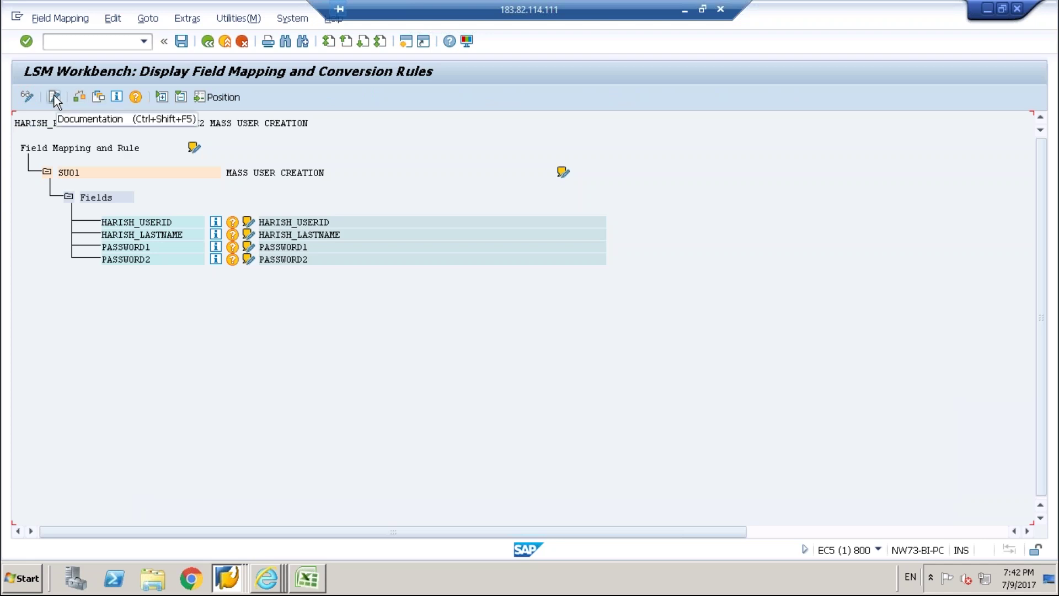
{"action": "double_click", "coordinate": [80, 148]}
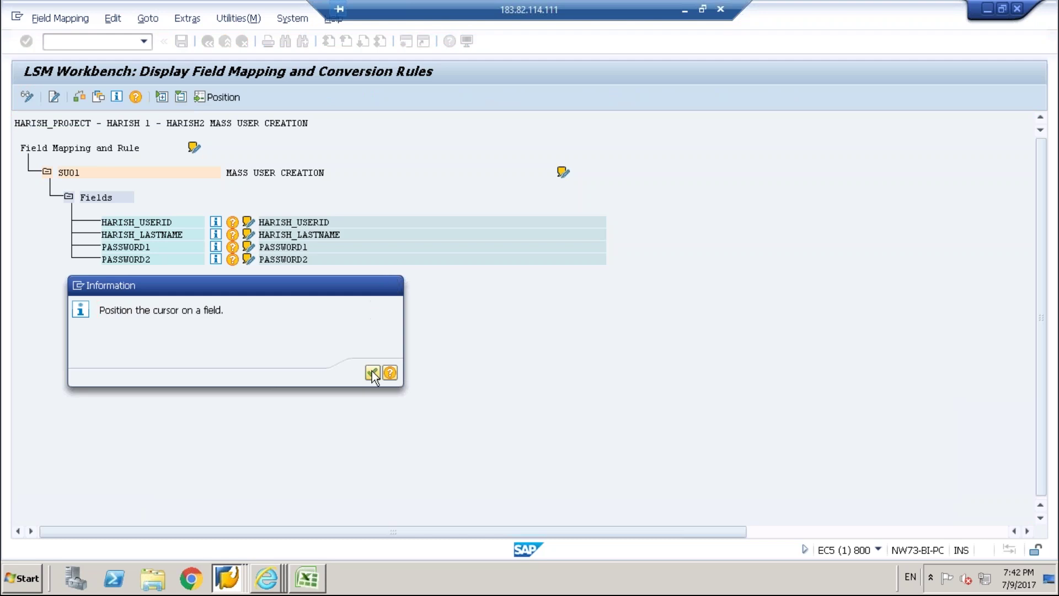
{"action": "left_click", "coordinate": [372, 370]}
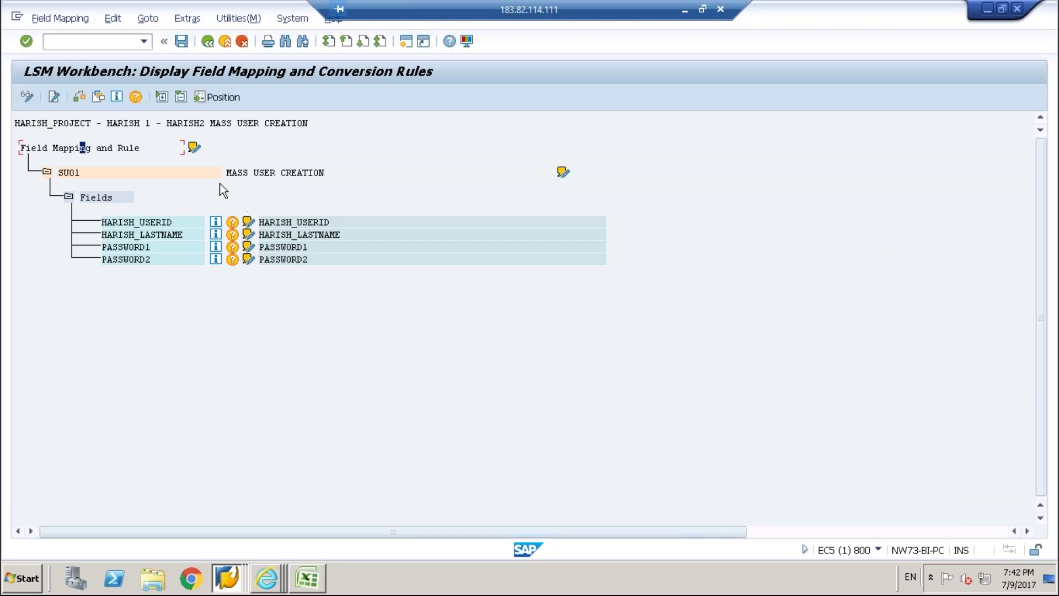
{"action": "left_click", "coordinate": [150, 126]}
{"action": "left_click", "coordinate": [30, 97]}
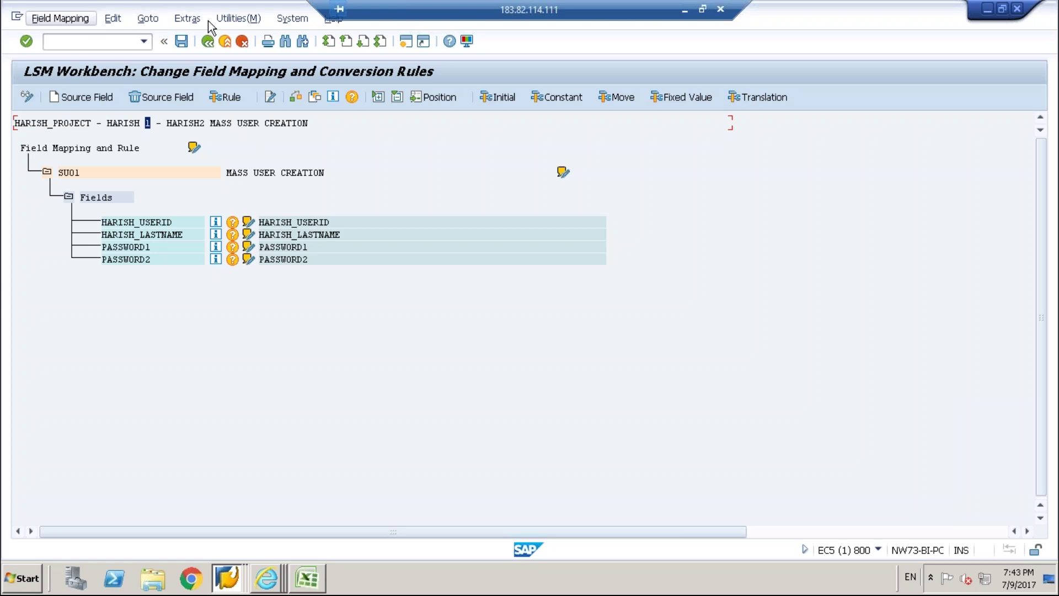
{"action": "left_click", "coordinate": [187, 19]}
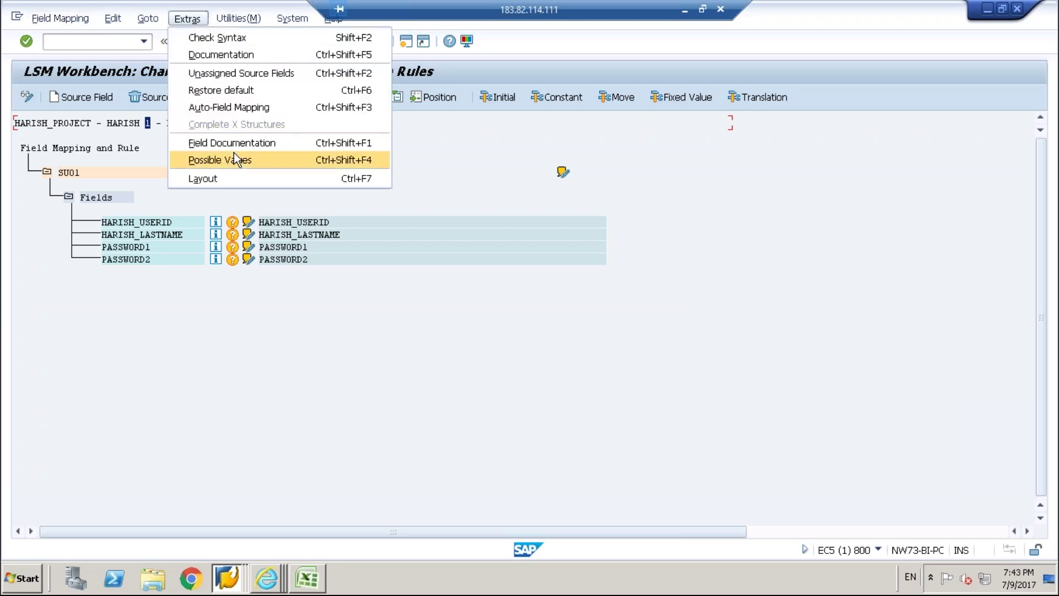
Auto-map the user ID, last name, PASSWORD1 and PASSWORD2 fields, then save on exit.
{"action": "left_click", "coordinate": [230, 107]}
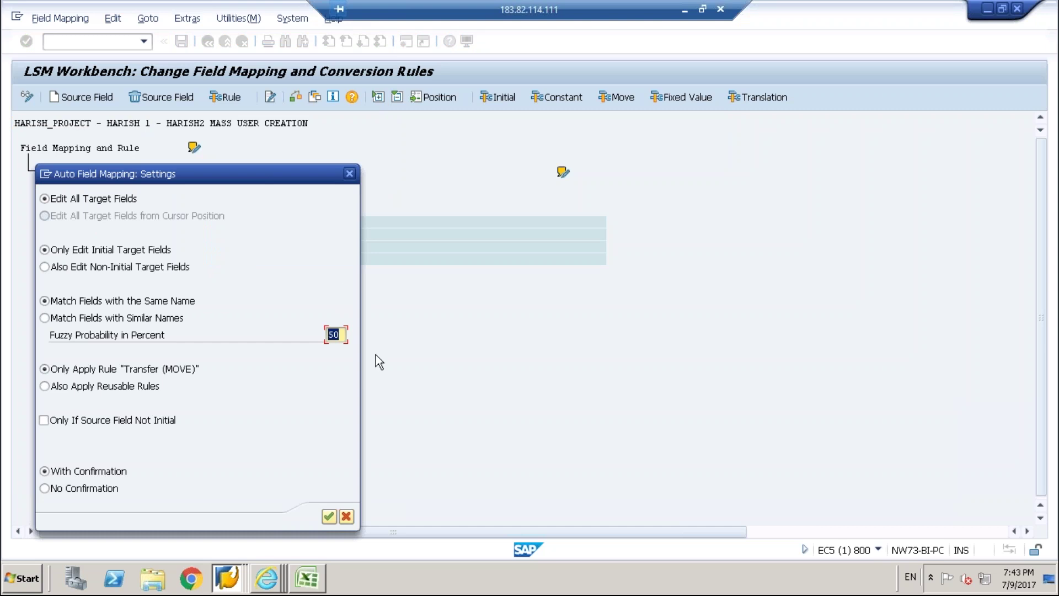
{"action": "left_click", "coordinate": [331, 515]}
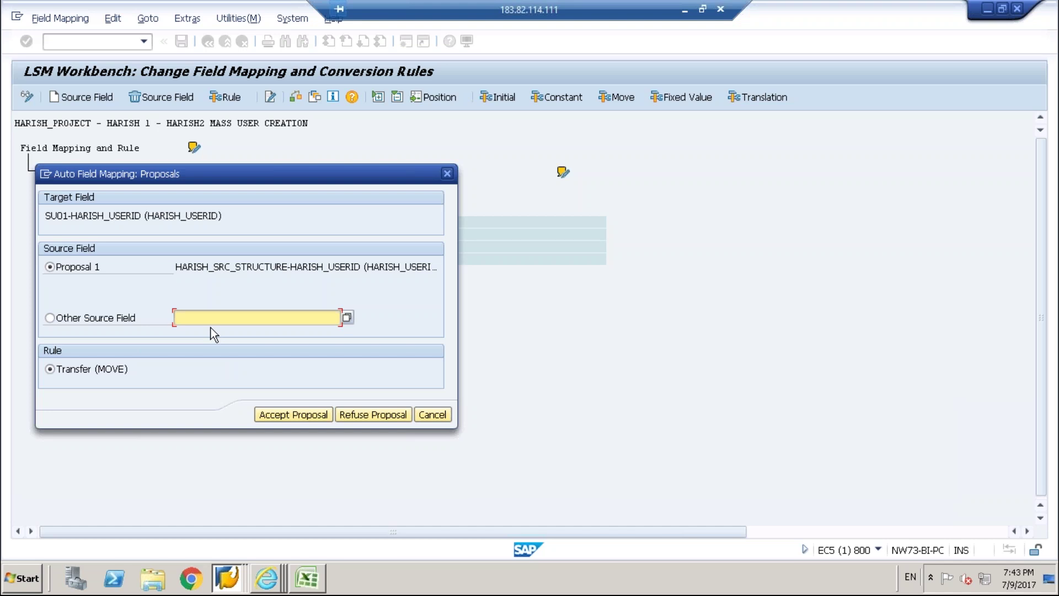
{"action": "left_click", "coordinate": [289, 414]}
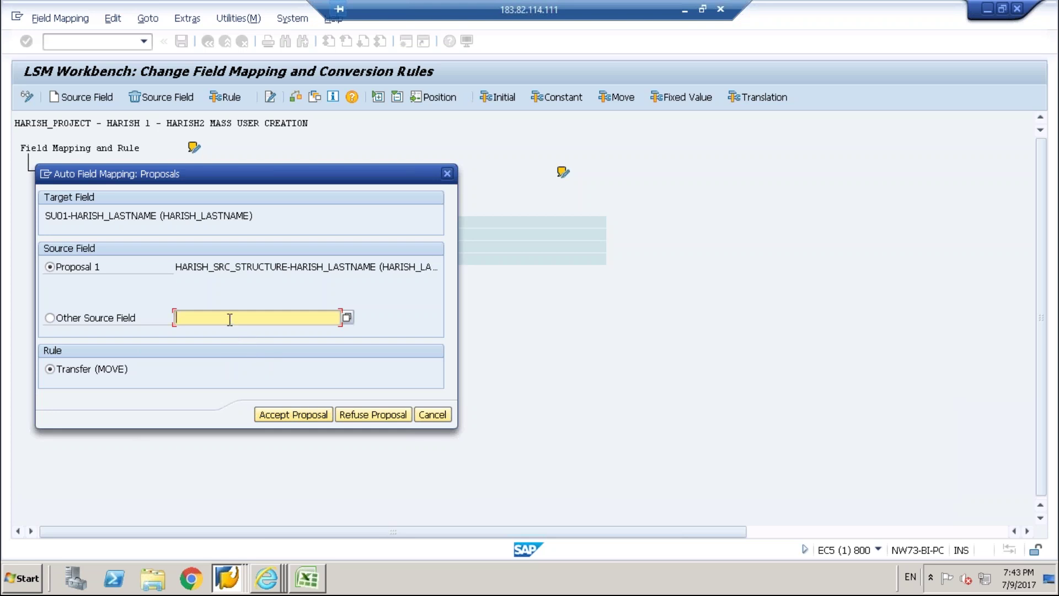
{"action": "left_click", "coordinate": [299, 419]}
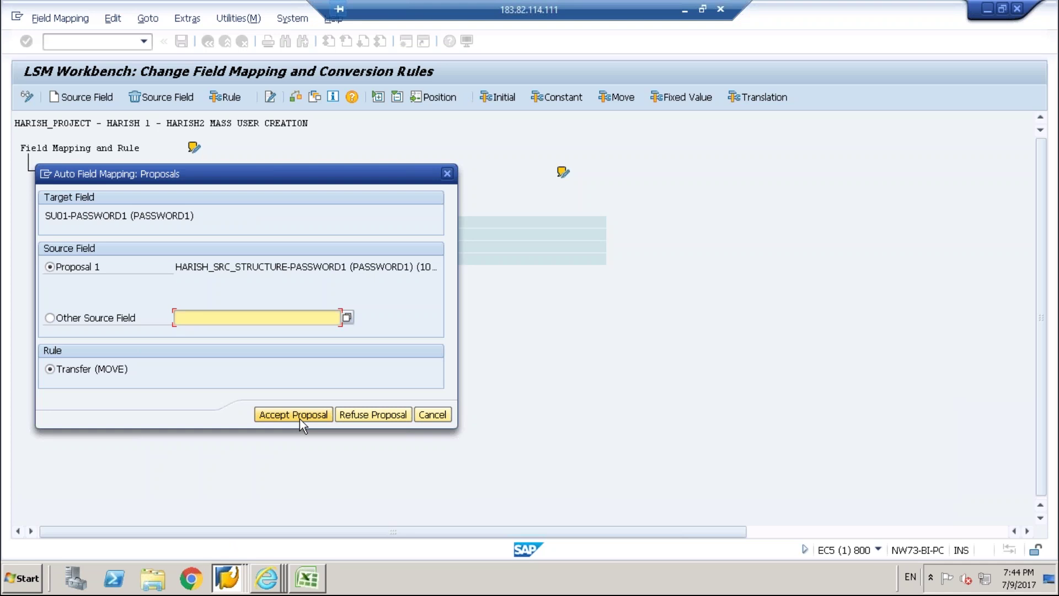
{"action": "left_click", "coordinate": [298, 415]}
{"action": "left_click", "coordinate": [286, 414]}
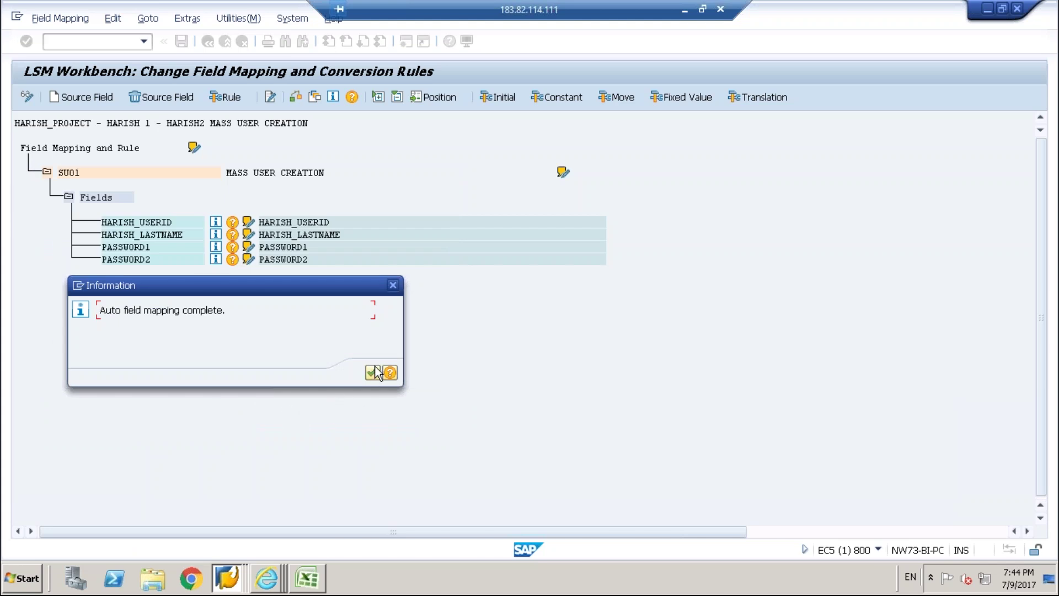
{"action": "left_click", "coordinate": [374, 372]}
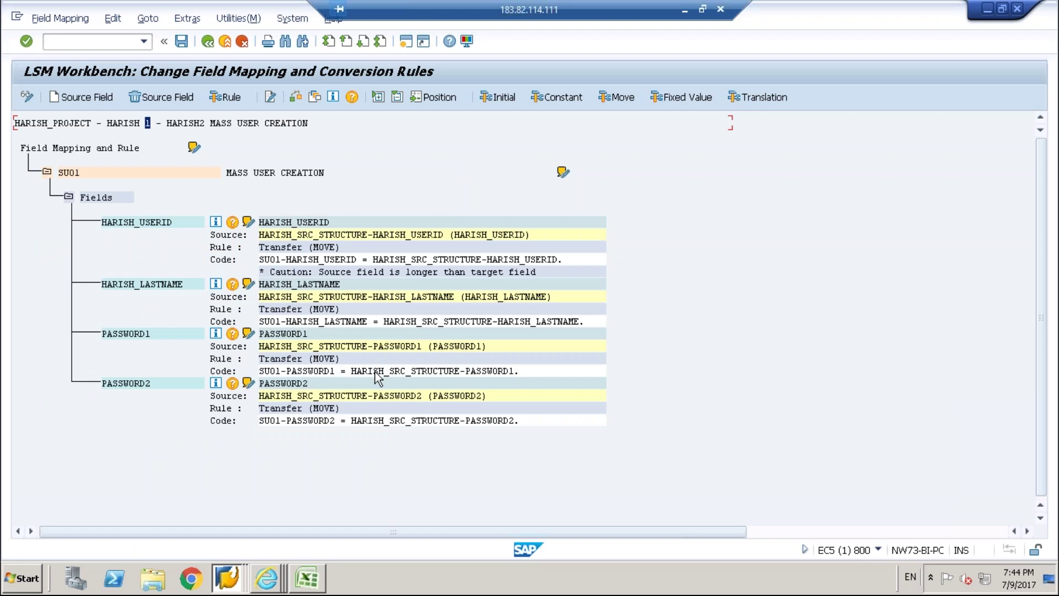
{"action": "left_click", "coordinate": [223, 43]}
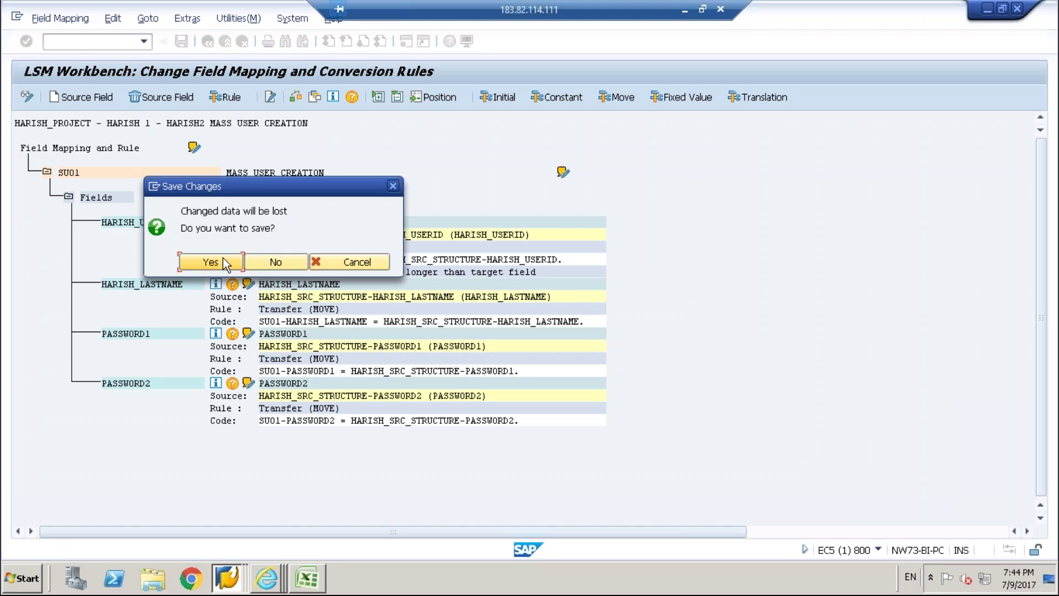
{"action": "left_click", "coordinate": [211, 262]}
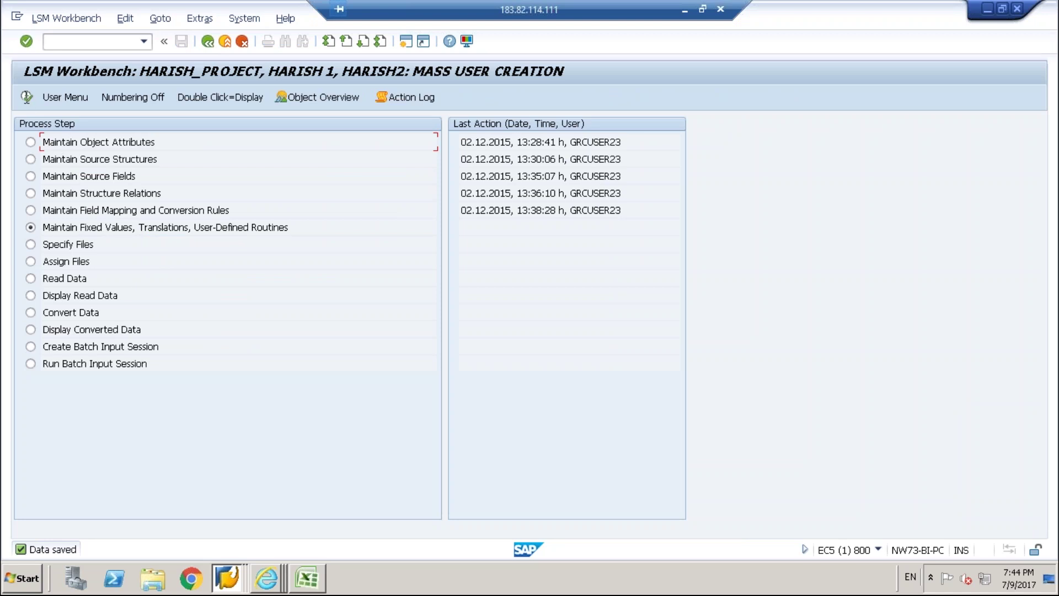
In the fixed values, translations and routines step, append a name suffix to the project description.
{"action": "left_click", "coordinate": [26, 97]}
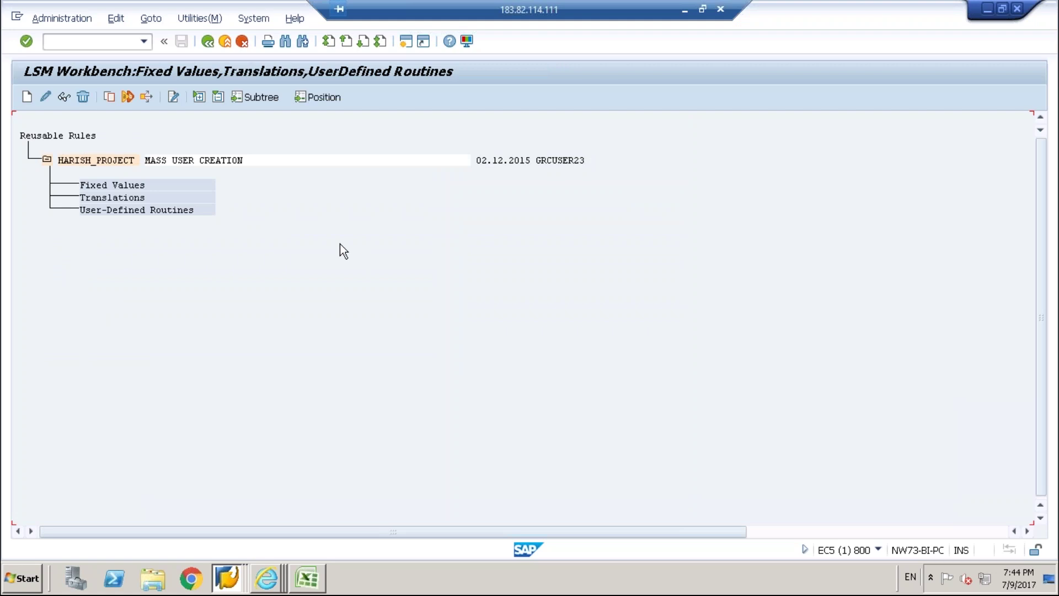
{"action": "left_click", "coordinate": [236, 161]}
{"action": "left_click", "coordinate": [42, 96]}
{"action": "left_click", "coordinate": [43, 97]}
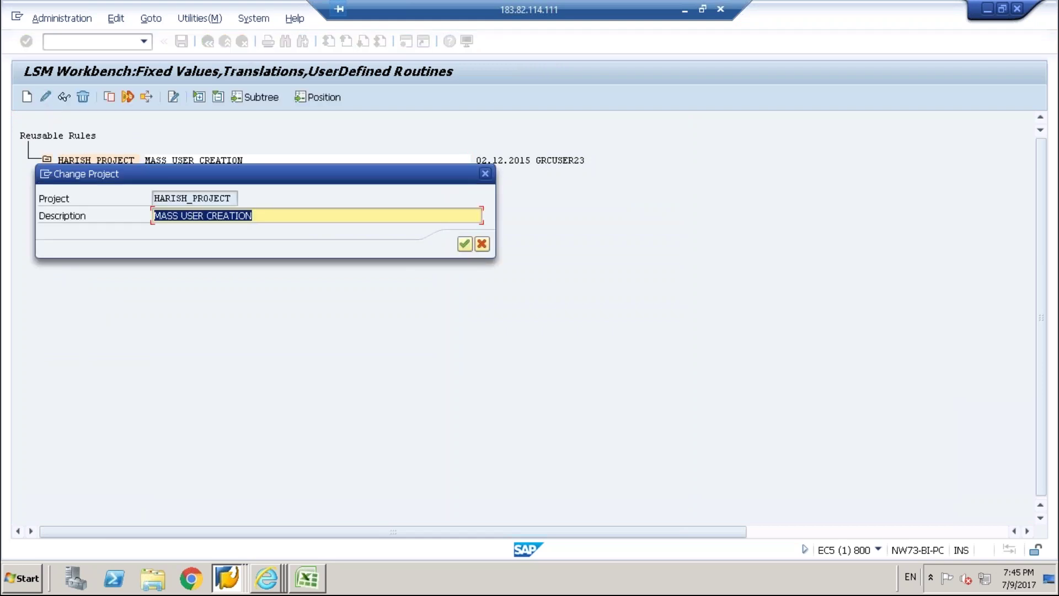
{"action": "key", "text": "End"}
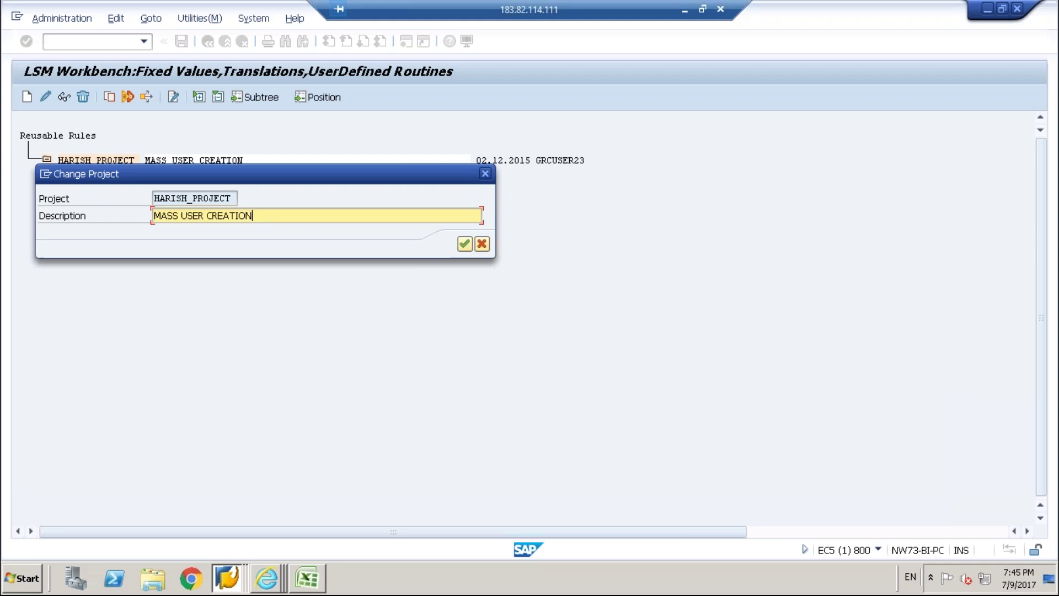
{"action": "type", "text": "_HARISH"}
{"action": "key", "text": "Return"}
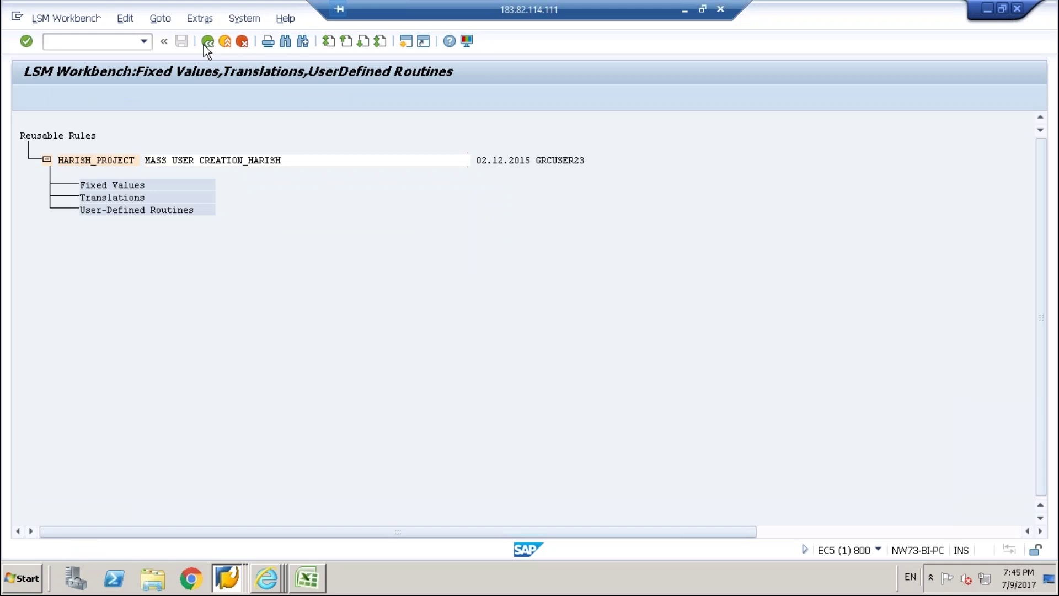
{"action": "left_click", "coordinate": [207, 42]}
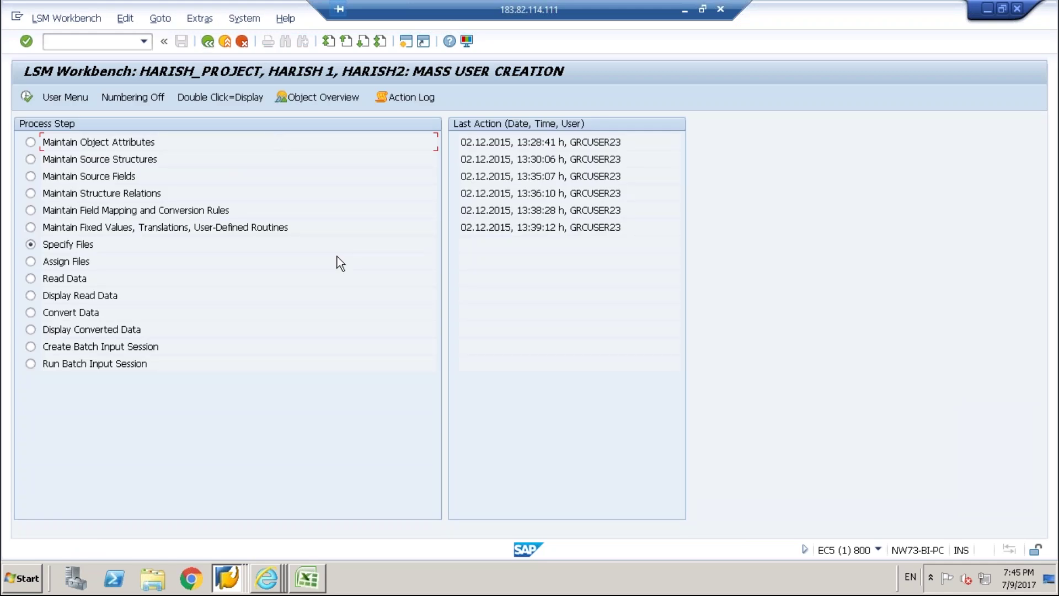
Open Specify Files in change mode and add a file entry for Legacy Data on the PC.
{"action": "left_click", "coordinate": [28, 96]}
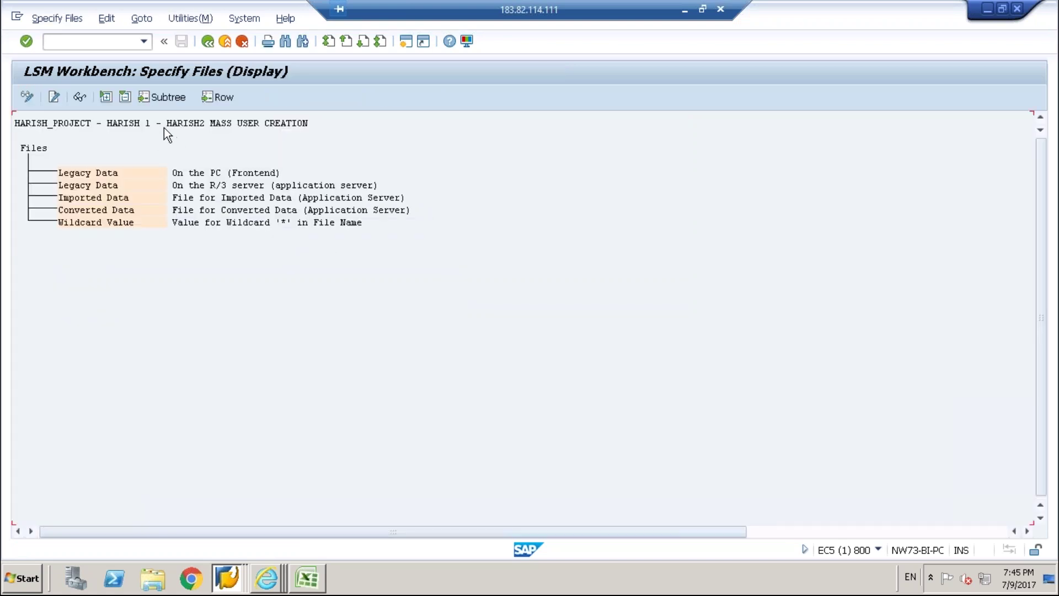
{"action": "left_click", "coordinate": [143, 169]}
{"action": "left_click", "coordinate": [24, 96]}
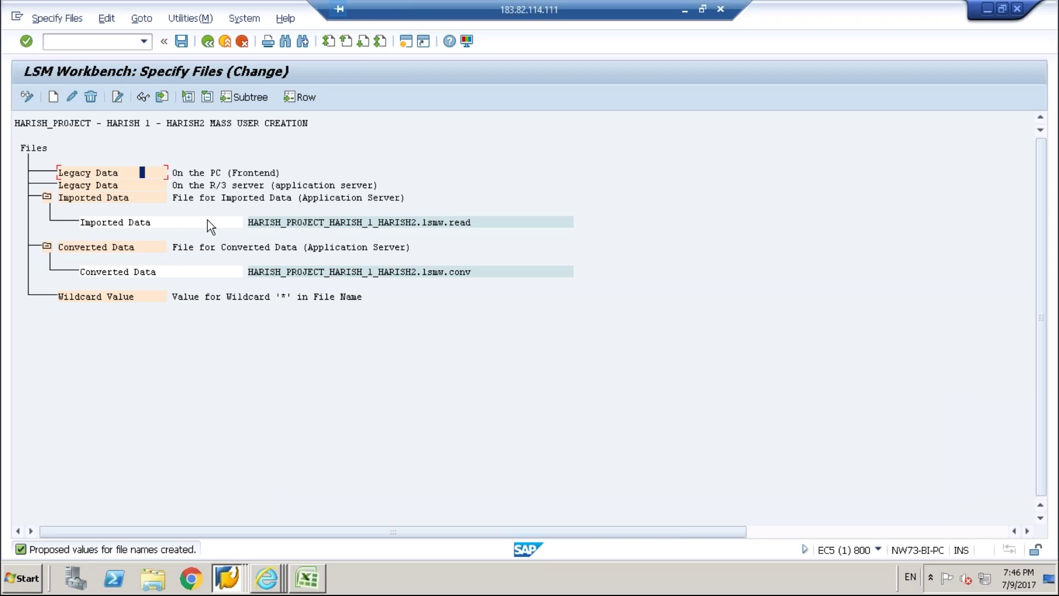
{"action": "left_click", "coordinate": [54, 97]}
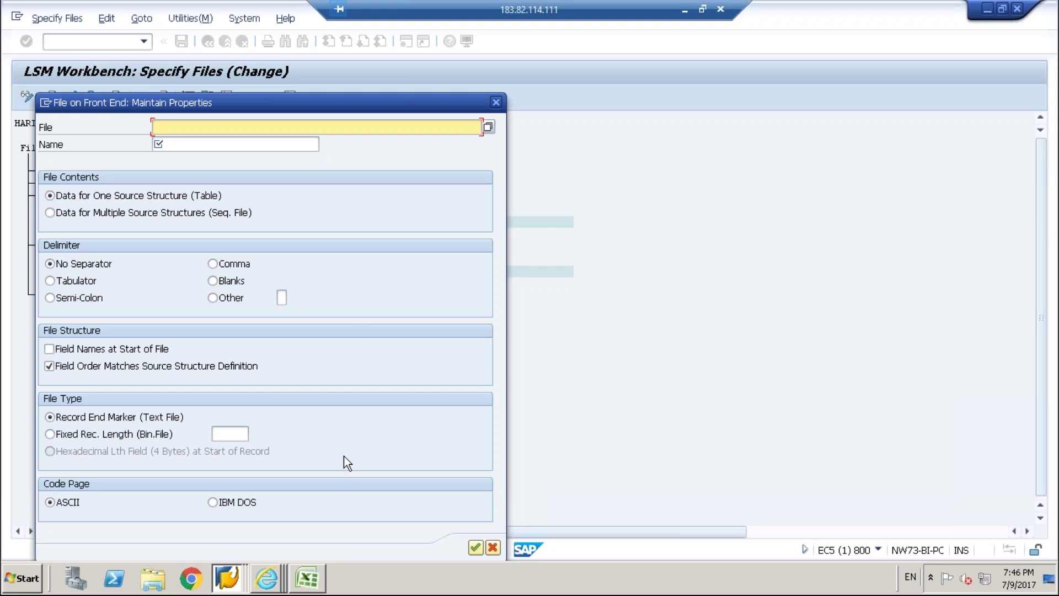
Switch to Excel and select the four field names in A1:A4 of Sheet1.
{"action": "left_click", "coordinate": [308, 578]}
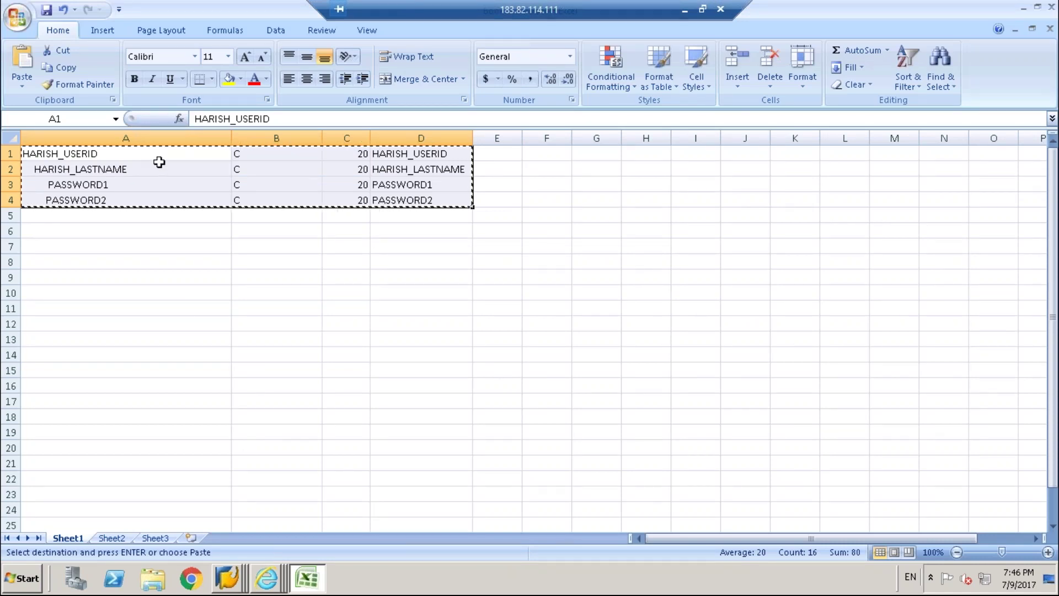
{"action": "left_click", "coordinate": [148, 203], "text": "shift"}
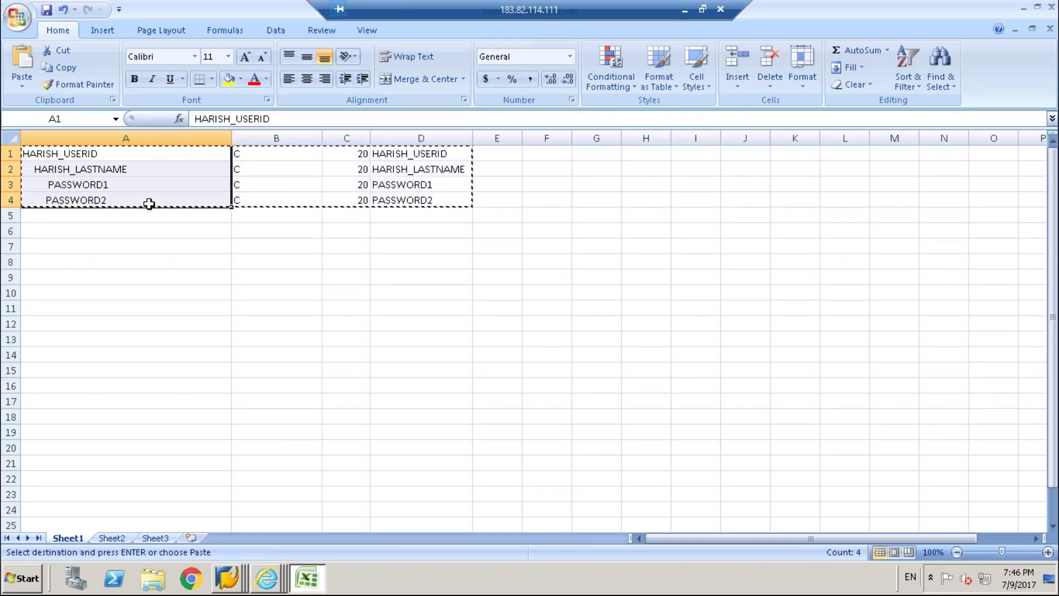
Paste the four field names transposed across row 1 of Sheet2.
{"action": "key", "text": "ctrl+c"}
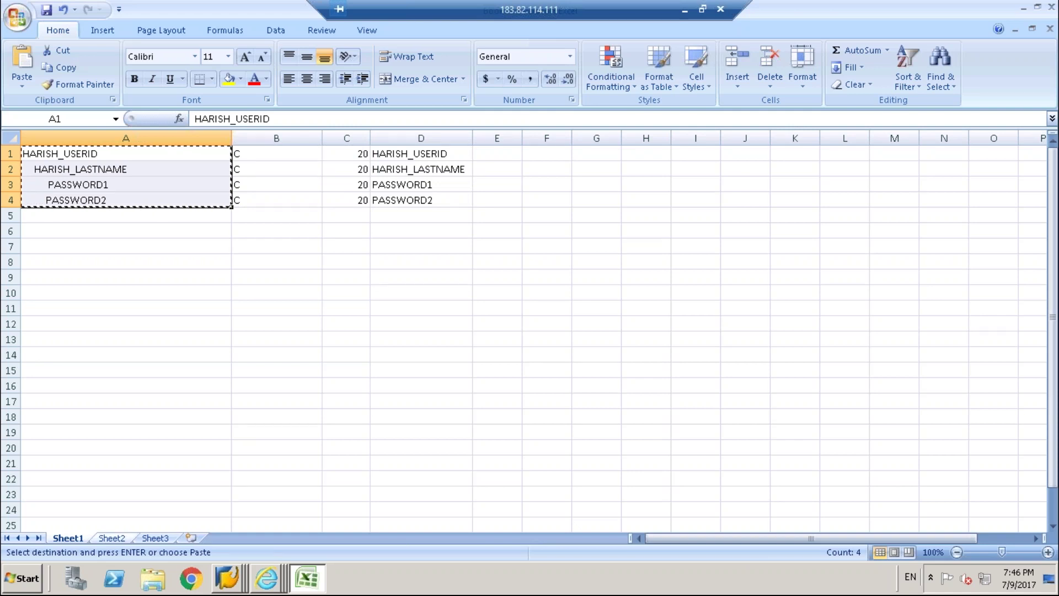
{"action": "key", "text": "ctrl+Page_Down"}
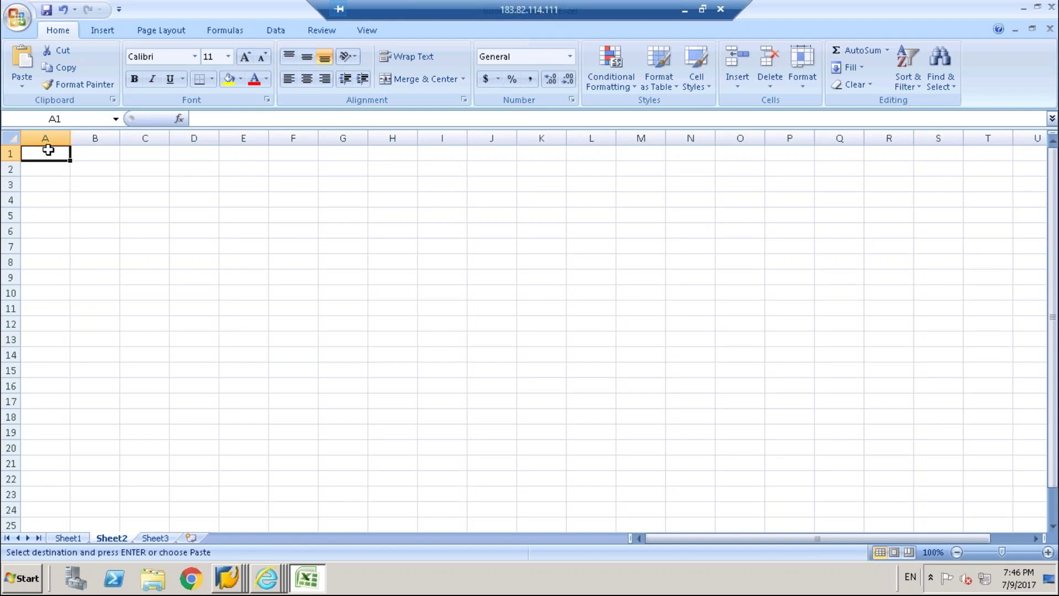
{"action": "right_click", "coordinate": [48, 150]}
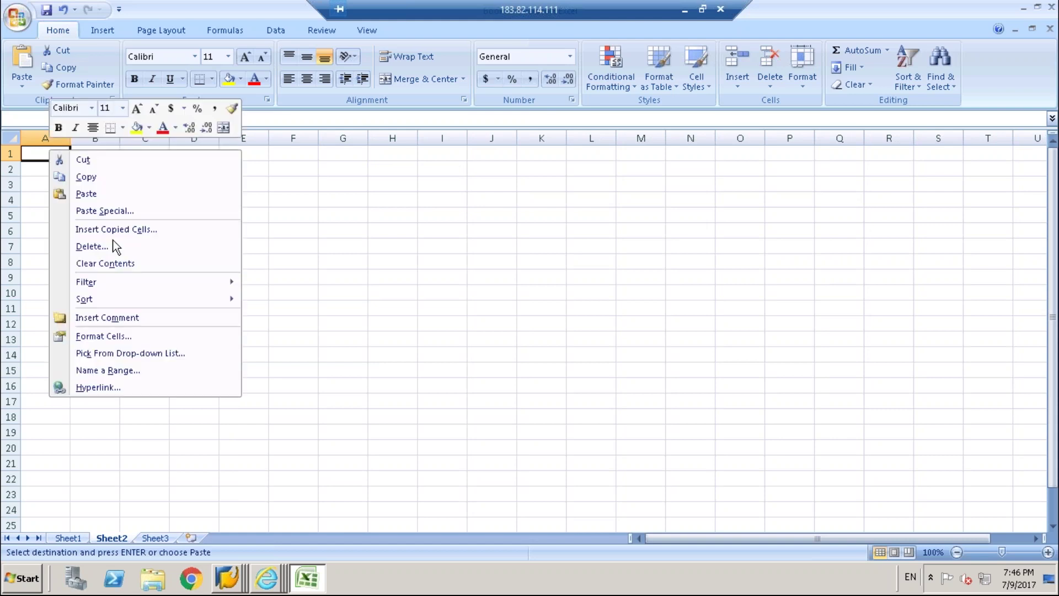
{"action": "left_click", "coordinate": [97, 212]}
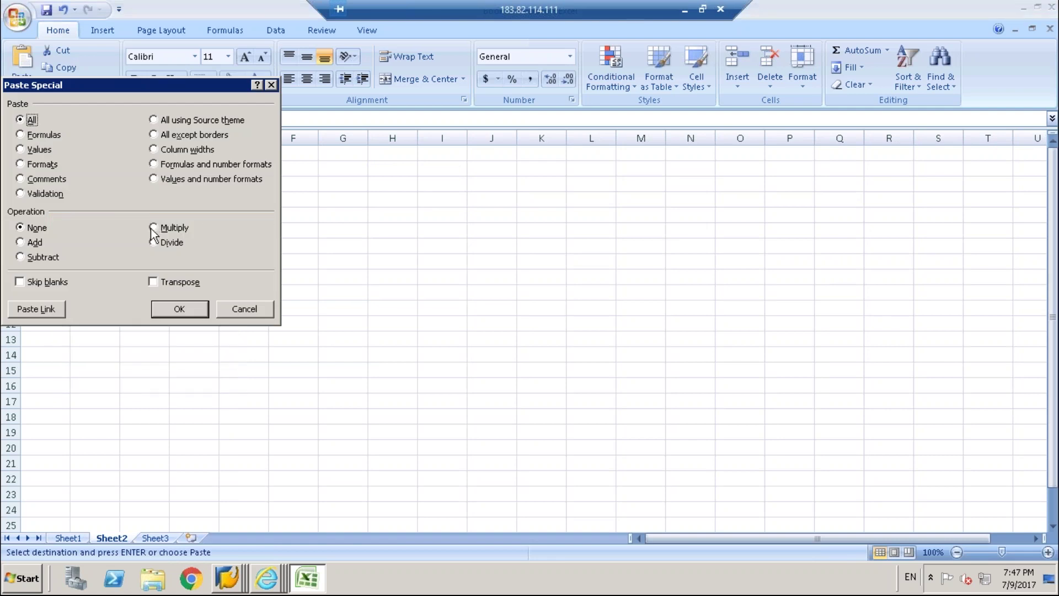
{"action": "left_click", "coordinate": [193, 284]}
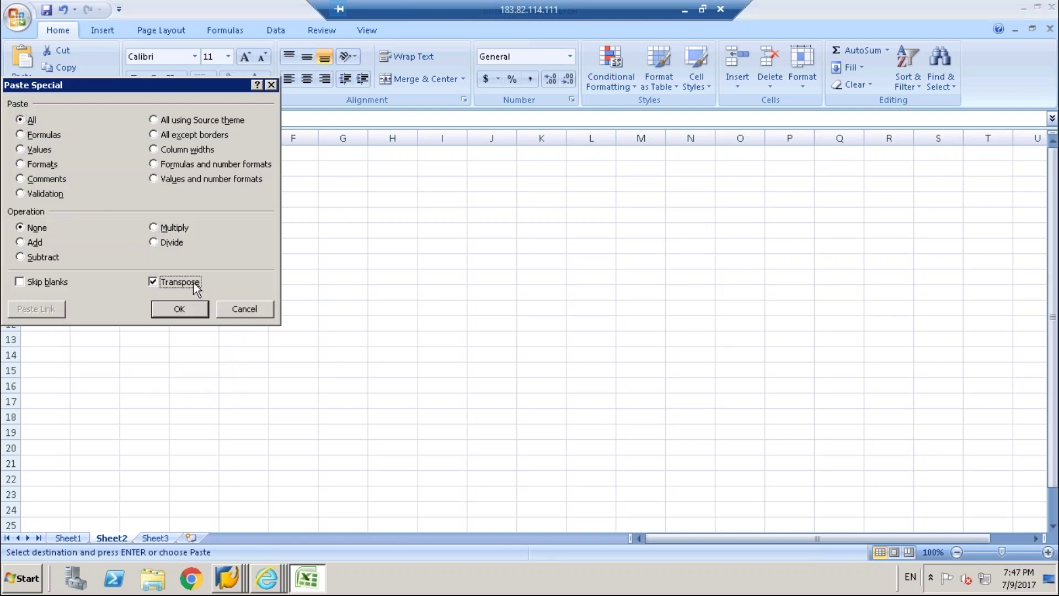
{"action": "left_click", "coordinate": [180, 309]}
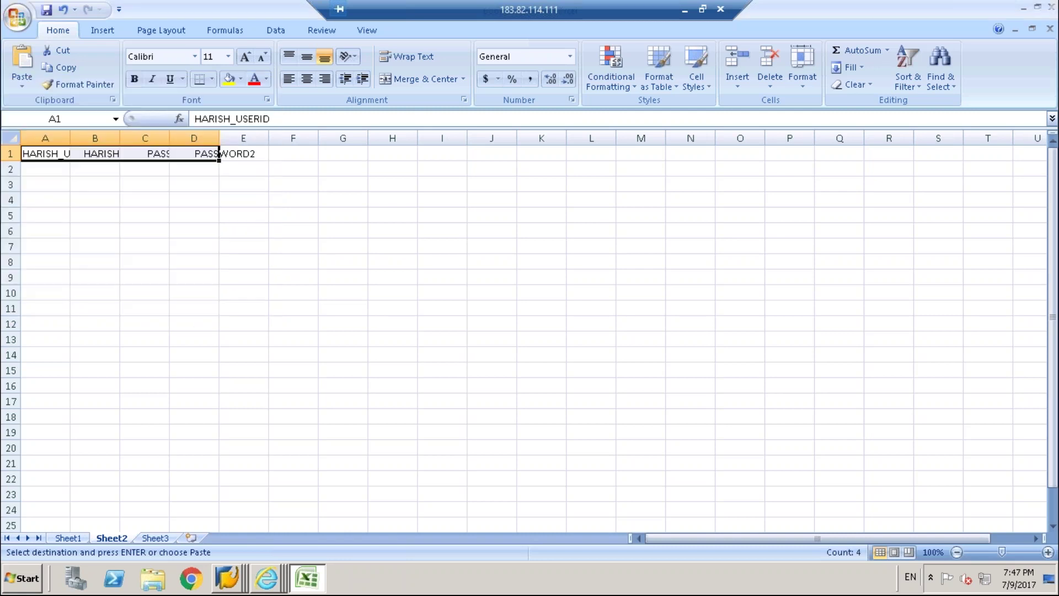
Autofit columns A–D to their headings, then return to Sheet1.
{"action": "double_click", "coordinate": [67, 132]}
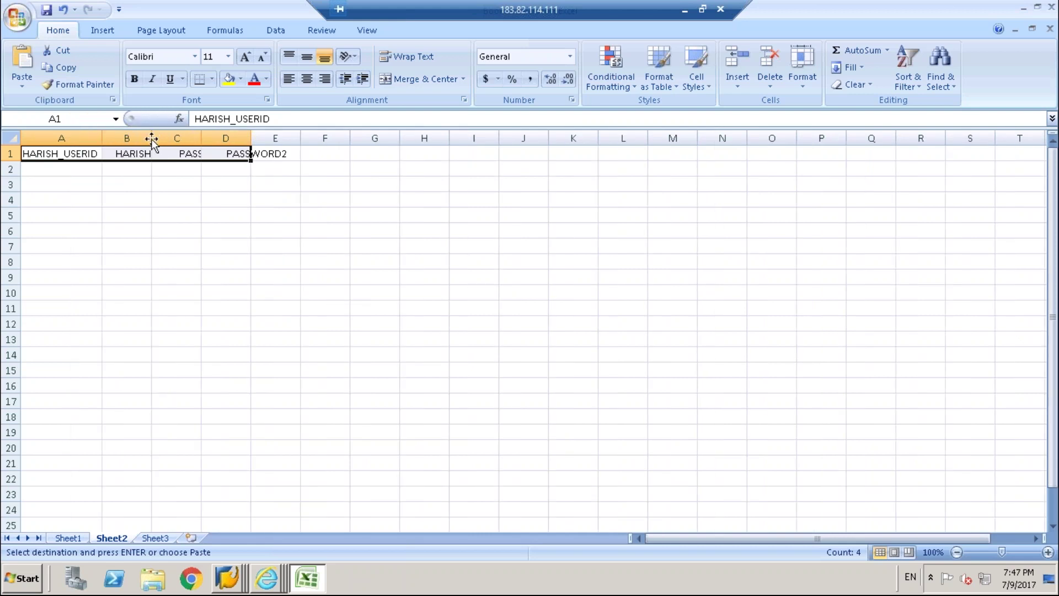
{"action": "double_click", "coordinate": [150, 138]}
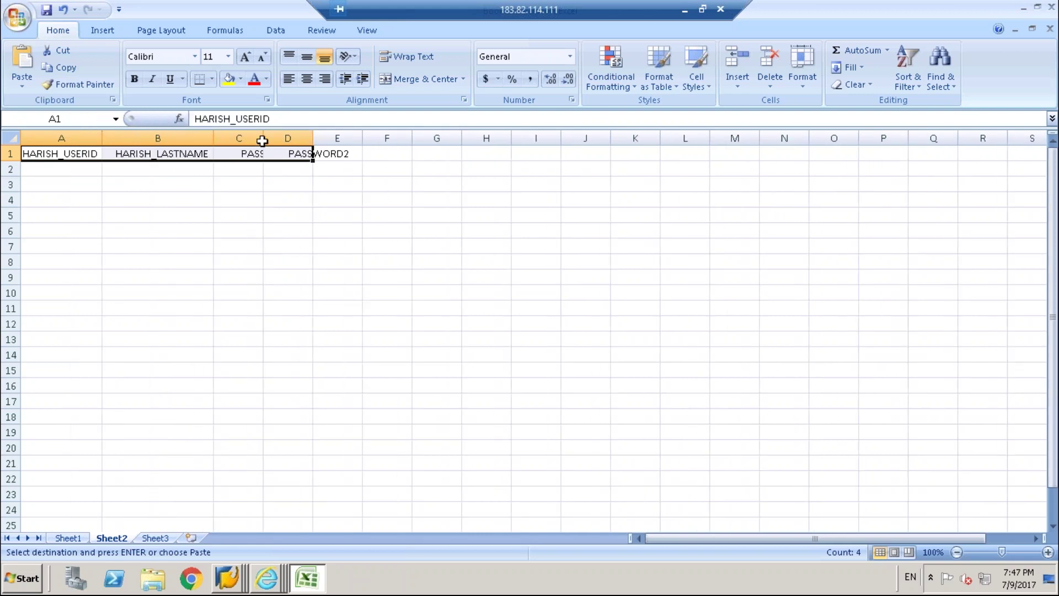
{"action": "double_click", "coordinate": [261, 138]}
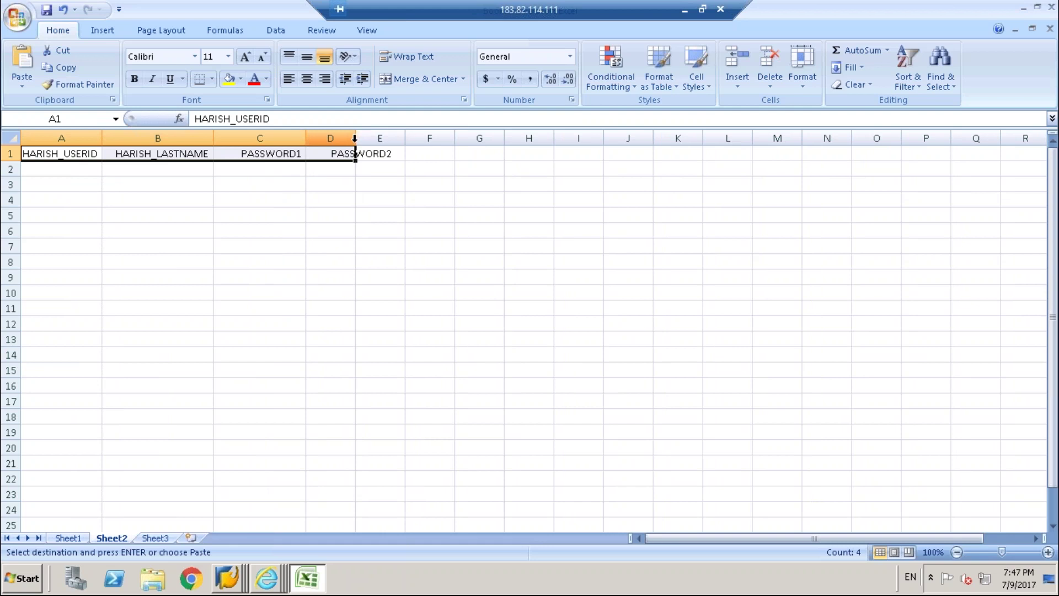
{"action": "double_click", "coordinate": [354, 142]}
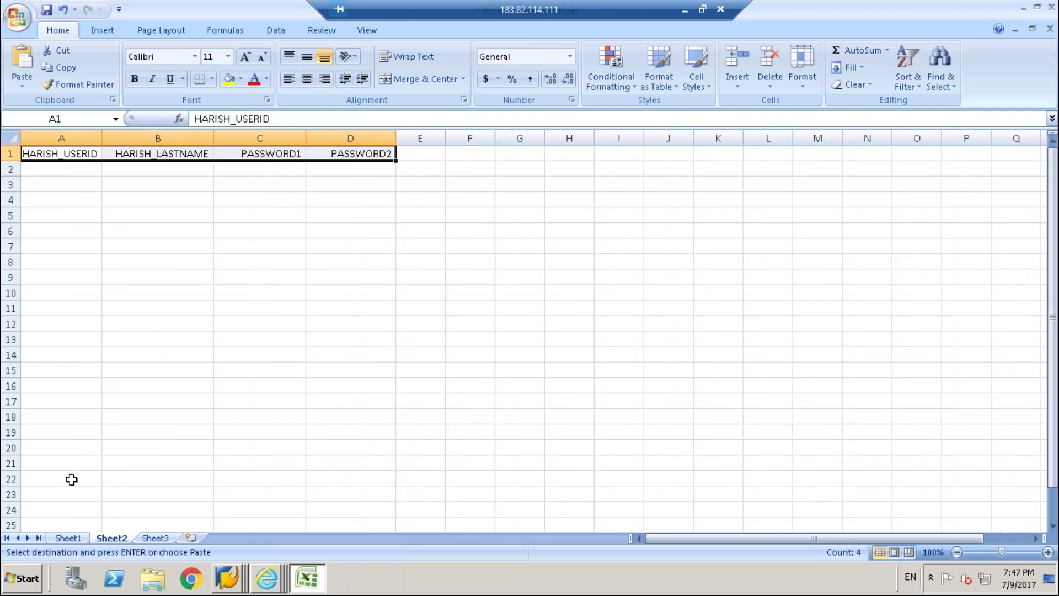
{"action": "left_click", "coordinate": [68, 537]}
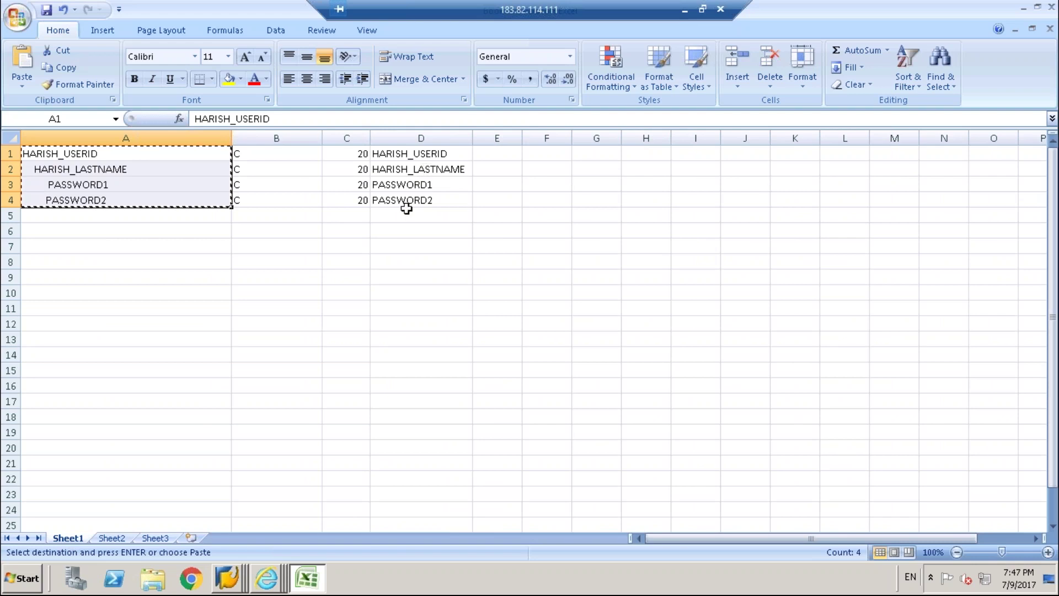
On Sheet2, enter a numbered sample user ID in A2 and fill it down to row 12.
{"action": "left_click", "coordinate": [111, 537]}
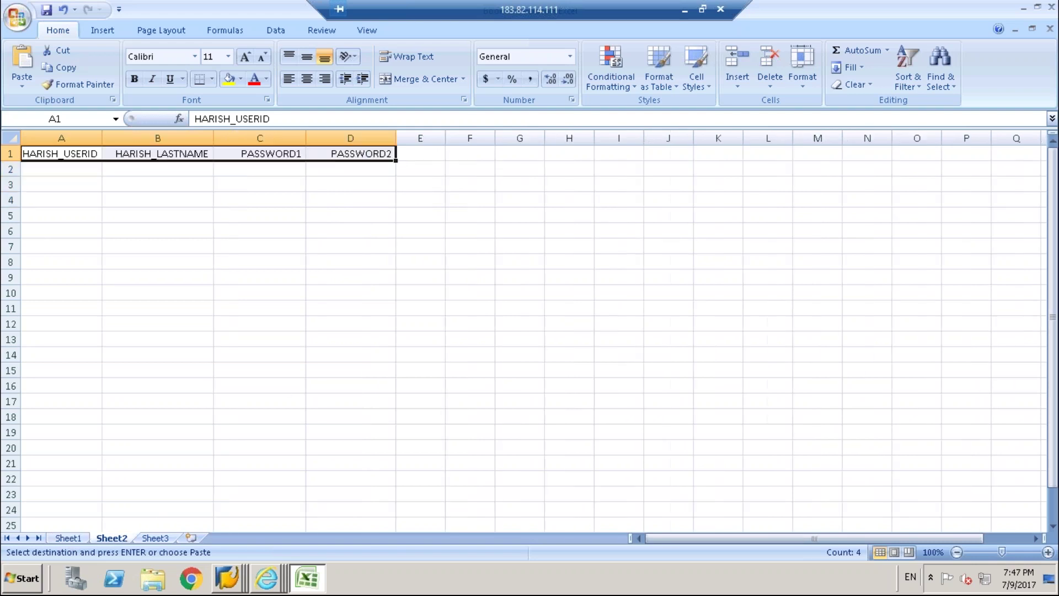
{"action": "left_click", "coordinate": [62, 173]}
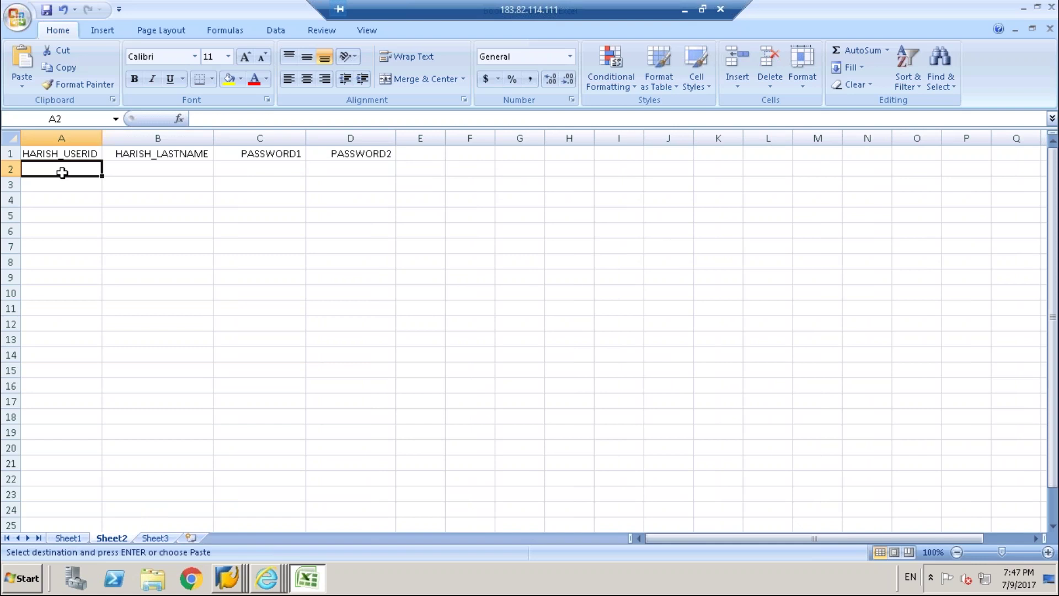
{"action": "type", "text": "A"}
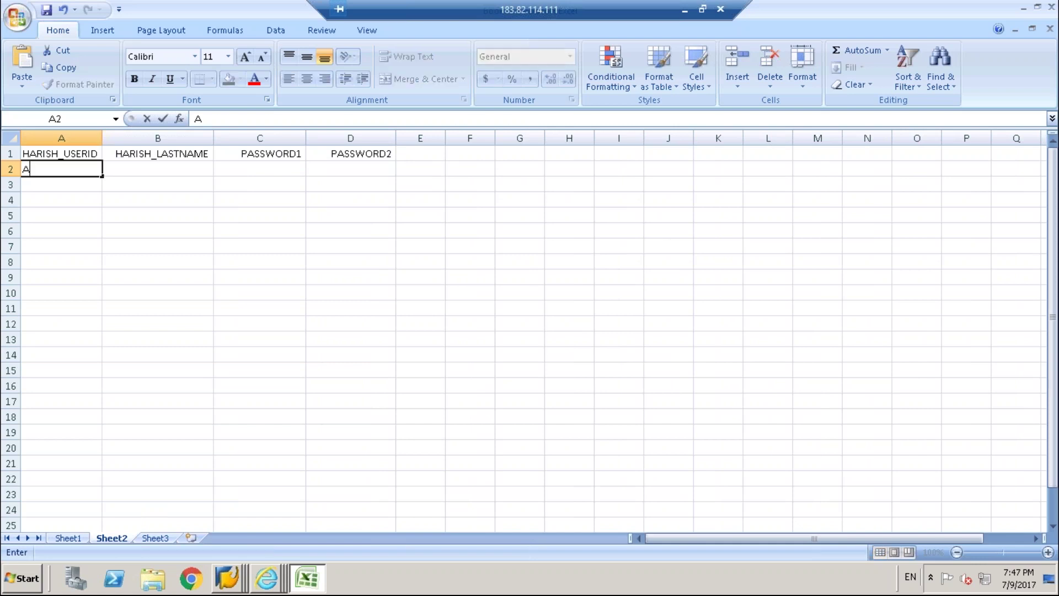
{"action": "key", "text": "Return"}
{"action": "left_click", "coordinate": [61, 169]}
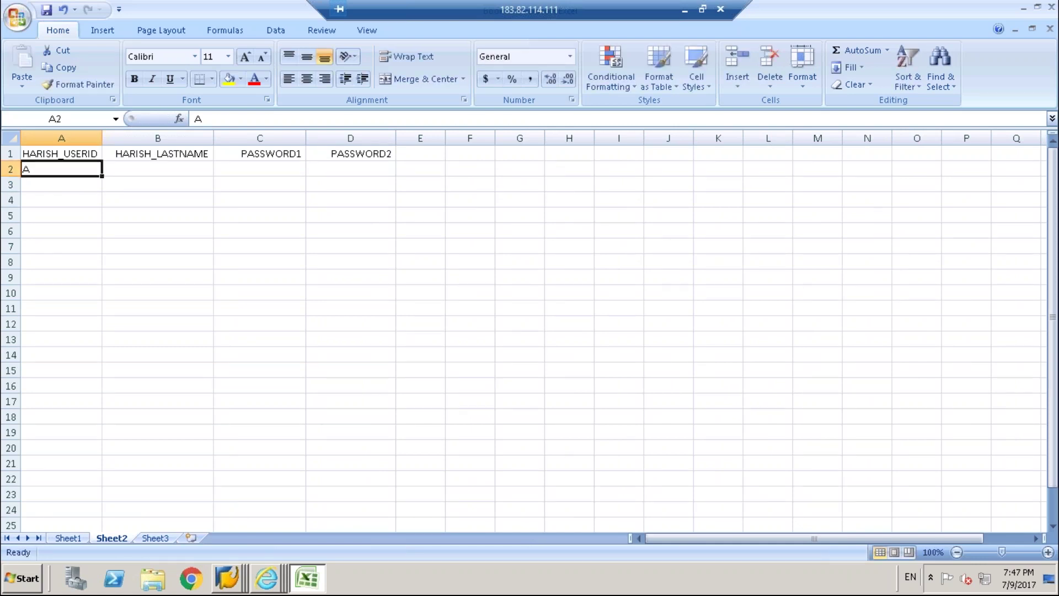
{"action": "type", "text": "HARIS"}
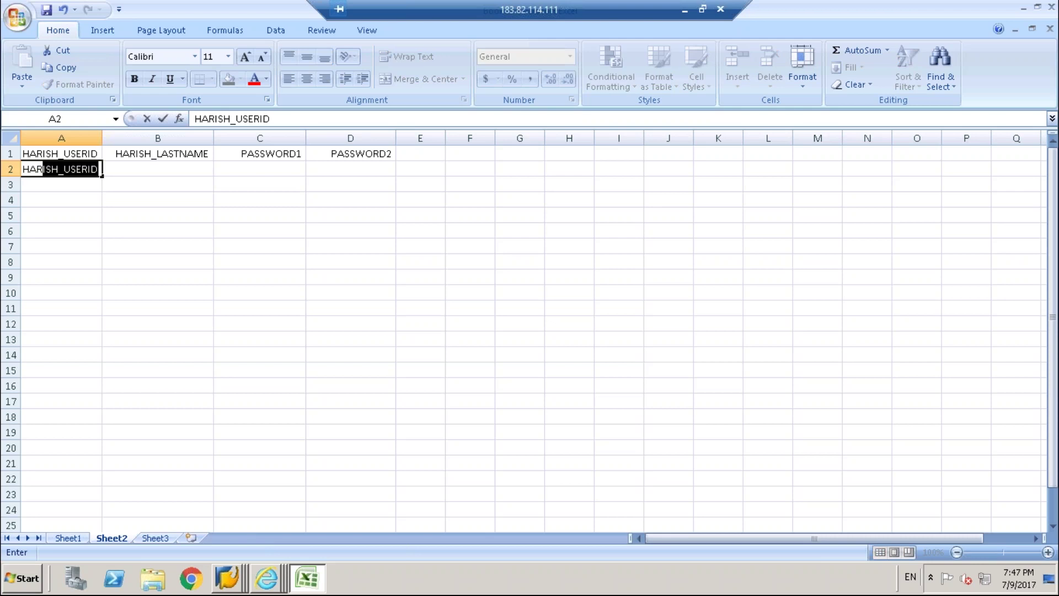
{"action": "type", "text": "H1"}
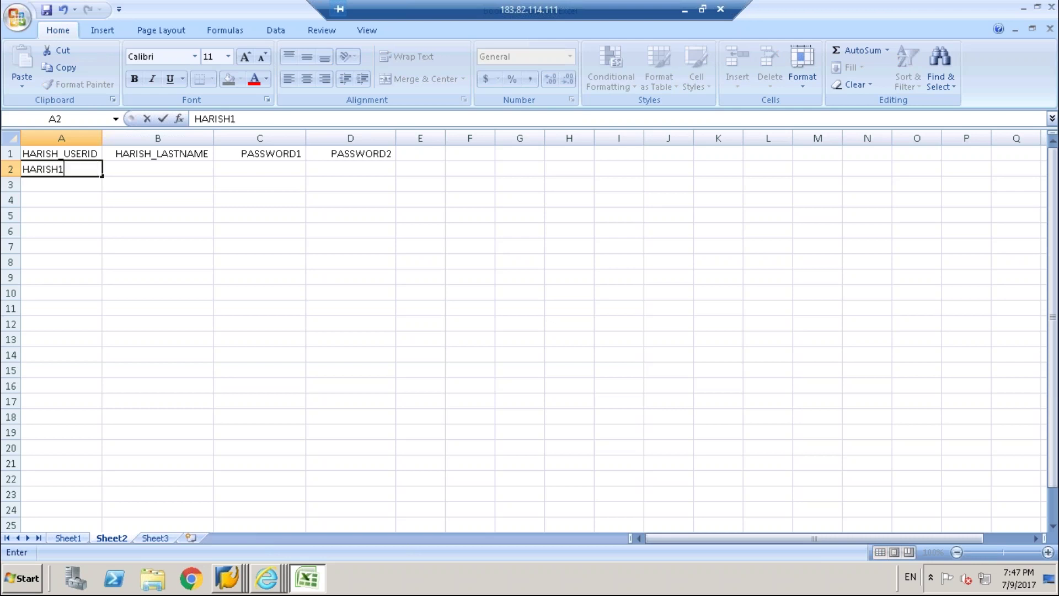
{"action": "left_click", "coordinate": [69, 196]}
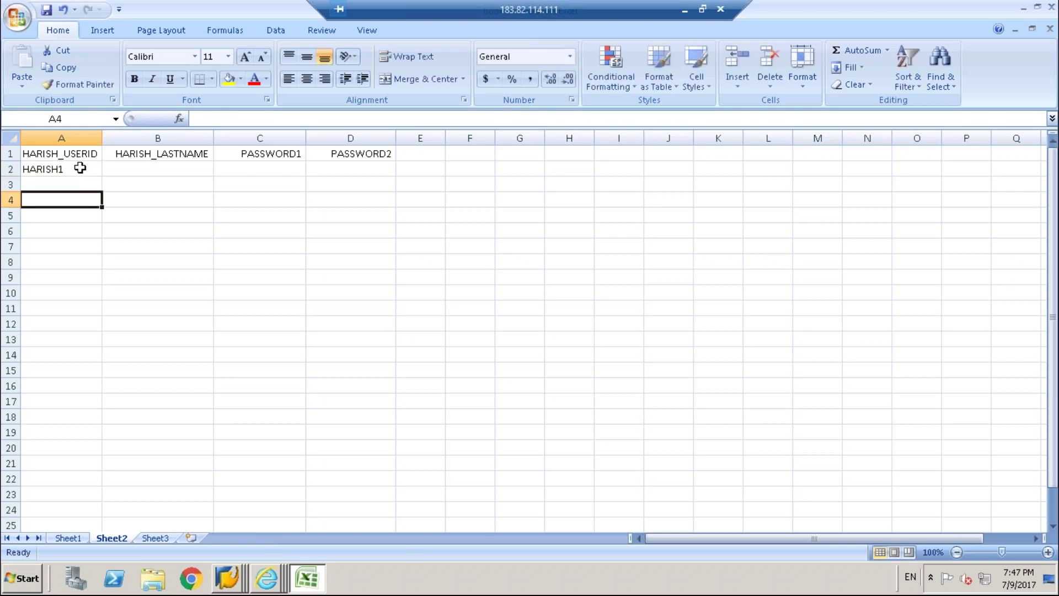
{"action": "left_click", "coordinate": [78, 168]}
{"action": "left_click_drag", "start_coordinate": [101, 176], "coordinate": [83, 331]}
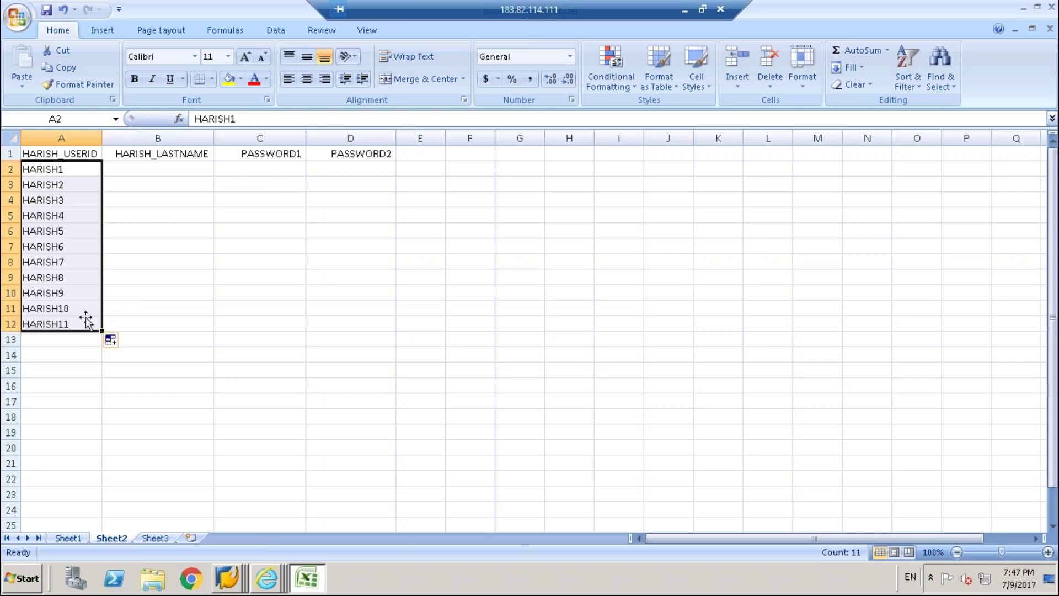
Replace A2 with a different numbered user ID and fill it down to A16.
{"action": "left_click", "coordinate": [174, 166]}
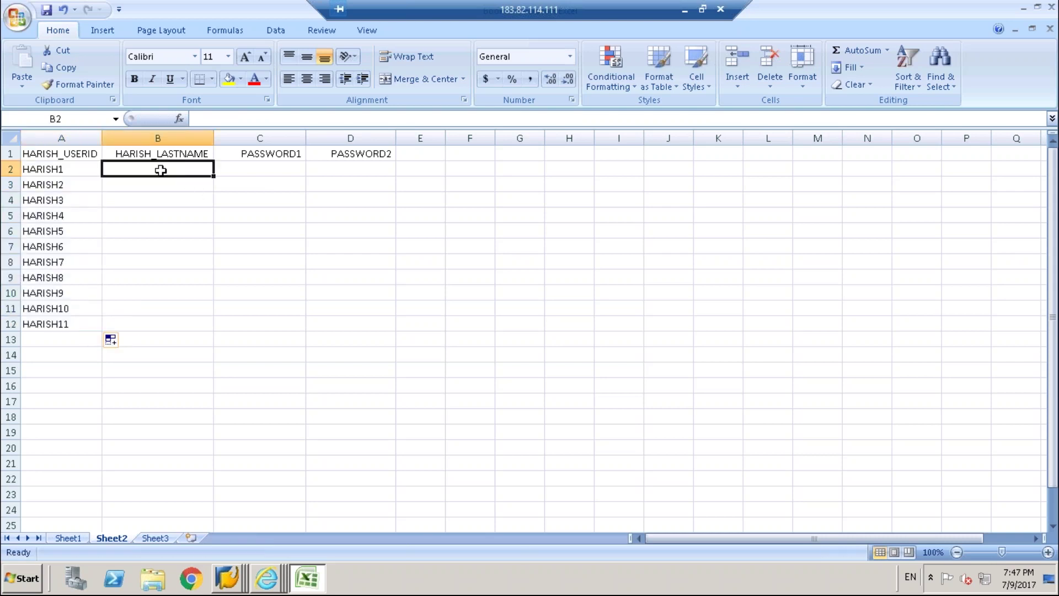
{"action": "left_click", "coordinate": [72, 170]}
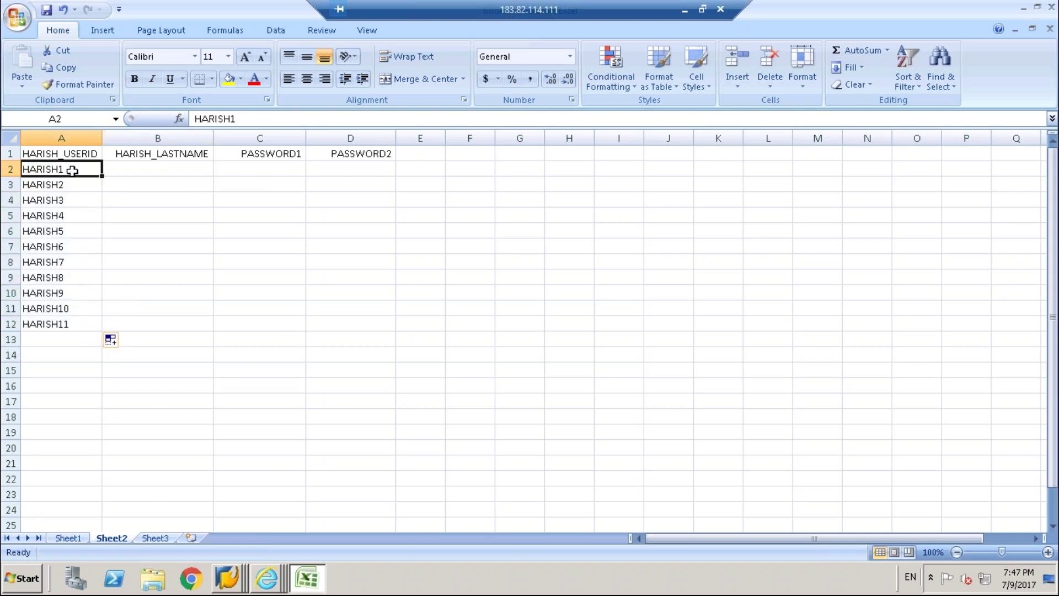
{"action": "type", "text": "SHYAM"}
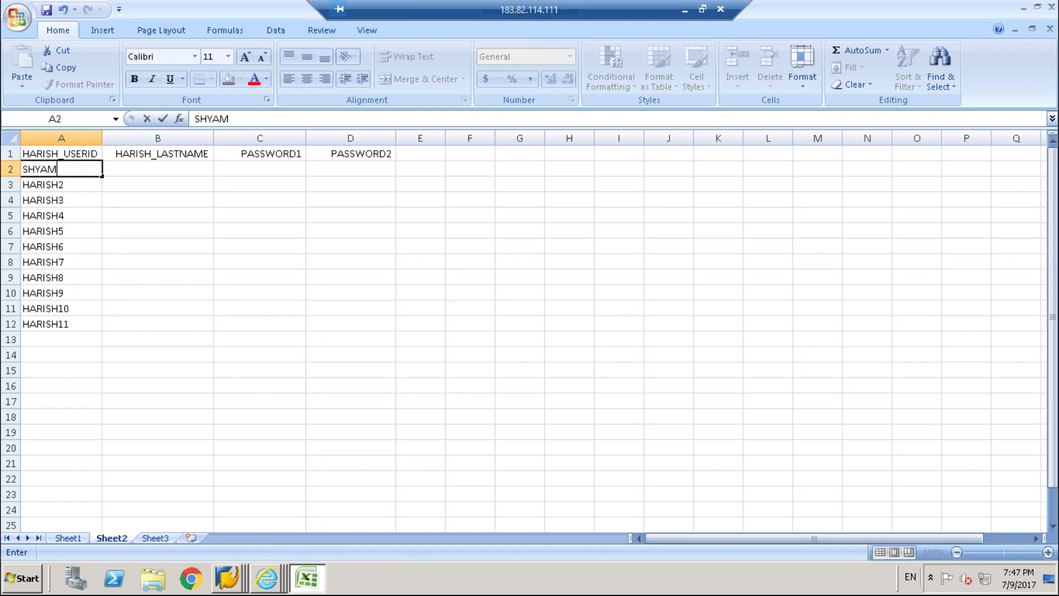
{"action": "type", "text": "1"}
{"action": "left_click", "coordinate": [78, 203]}
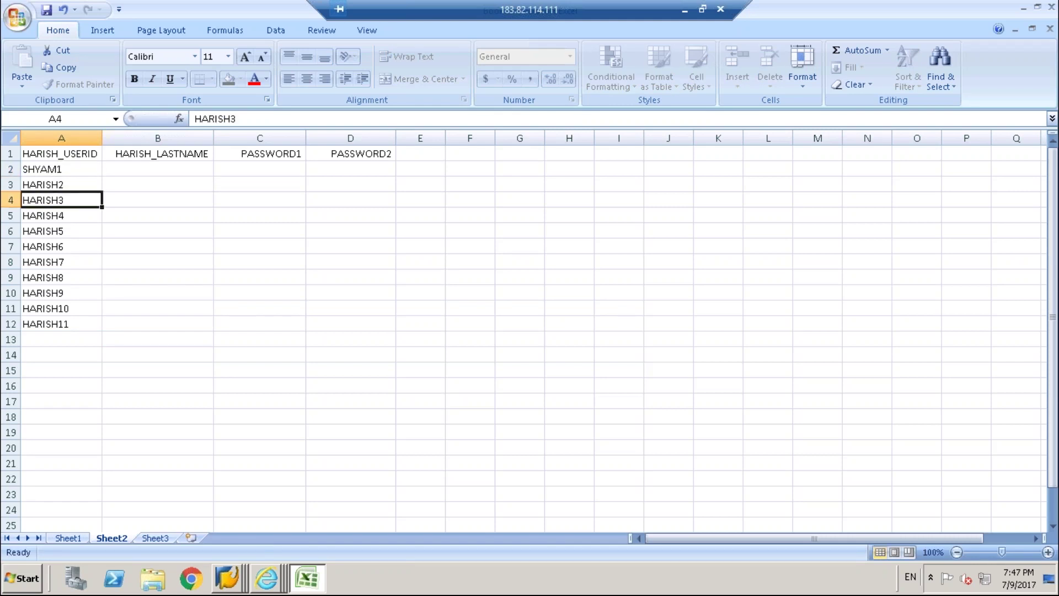
{"action": "left_click", "coordinate": [81, 171]}
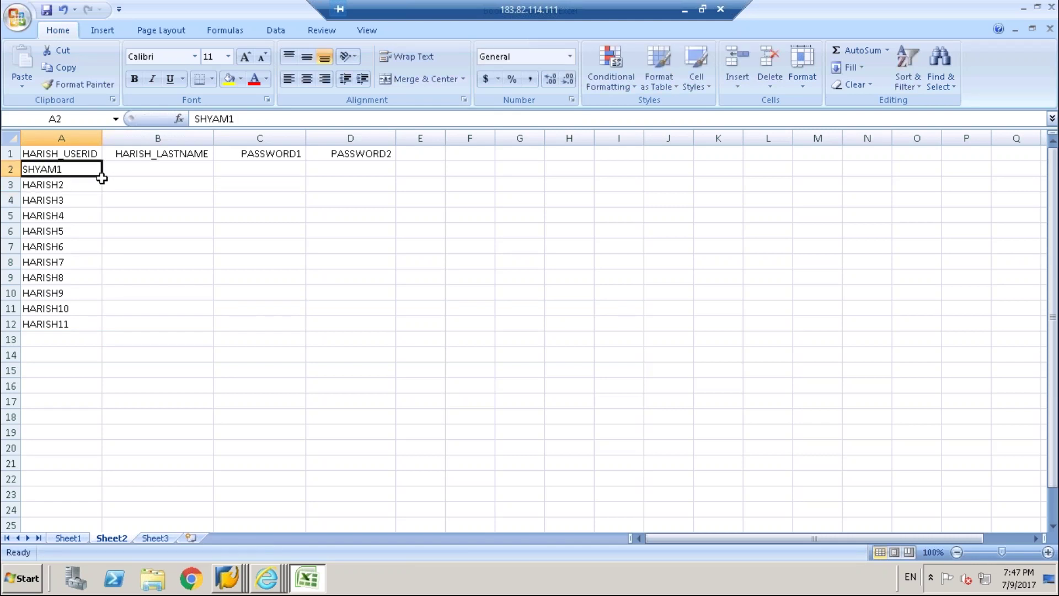
{"action": "left_click_drag", "start_coordinate": [103, 179], "coordinate": [73, 387]}
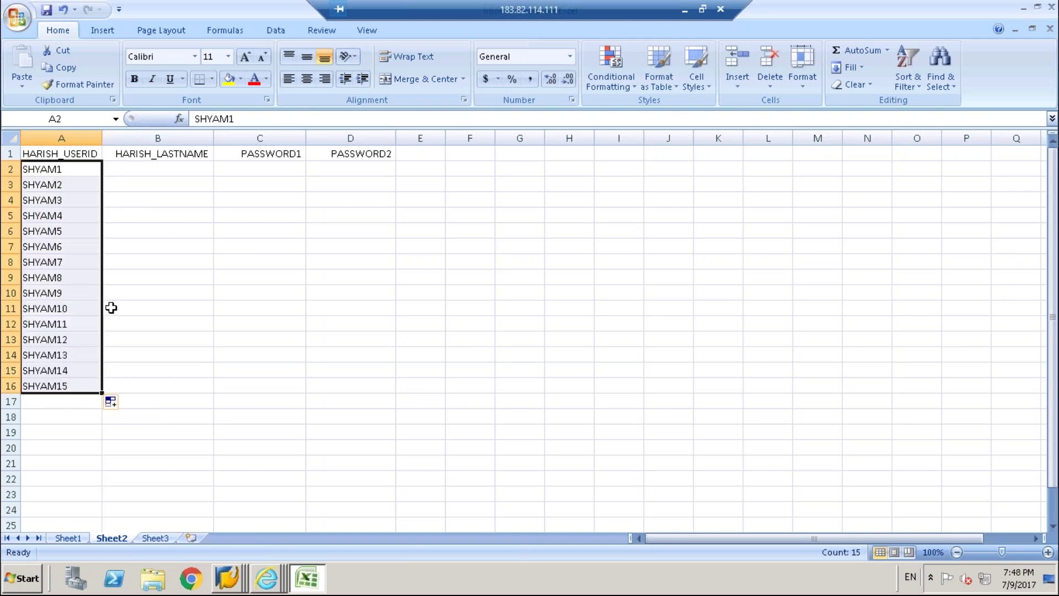
{"action": "left_click", "coordinate": [165, 168]}
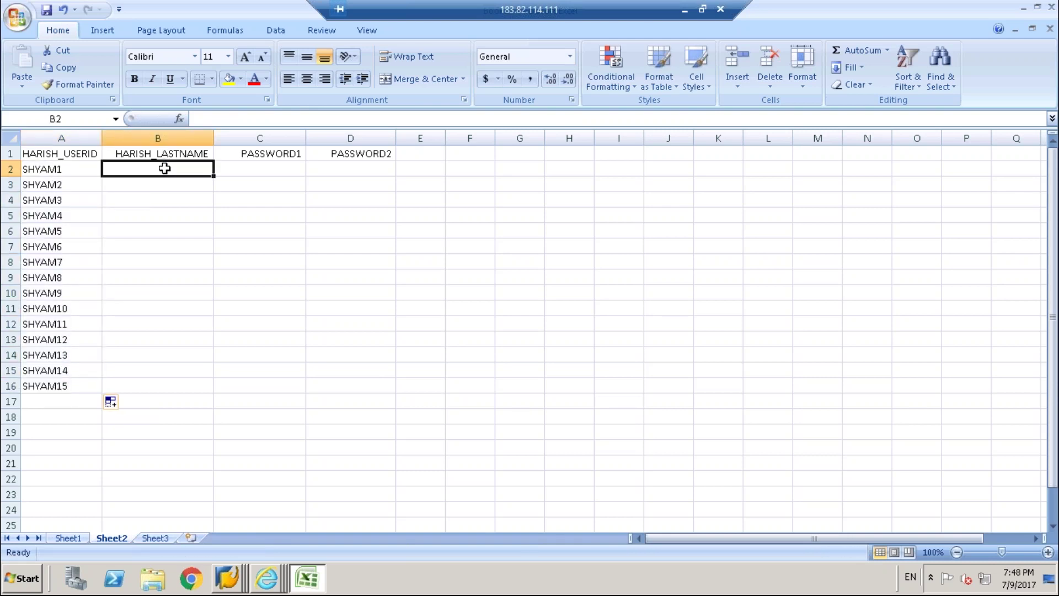
Enter a sample last name in B2 and copy it to B3:B16.
{"action": "type", "text": "LAVA1"}
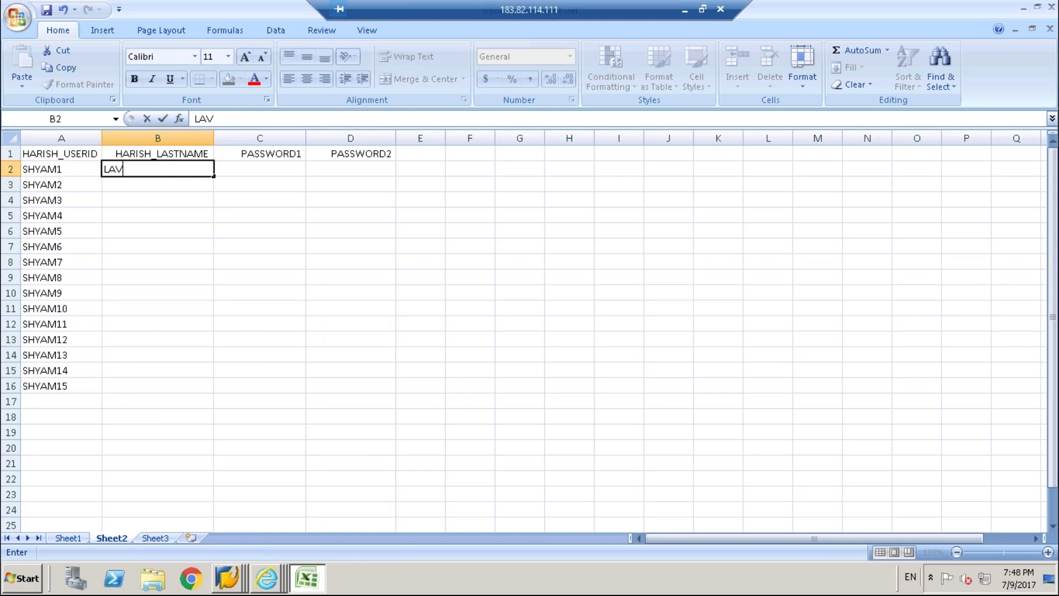
{"action": "left_click", "coordinate": [162, 209]}
{"action": "left_click", "coordinate": [158, 170]}
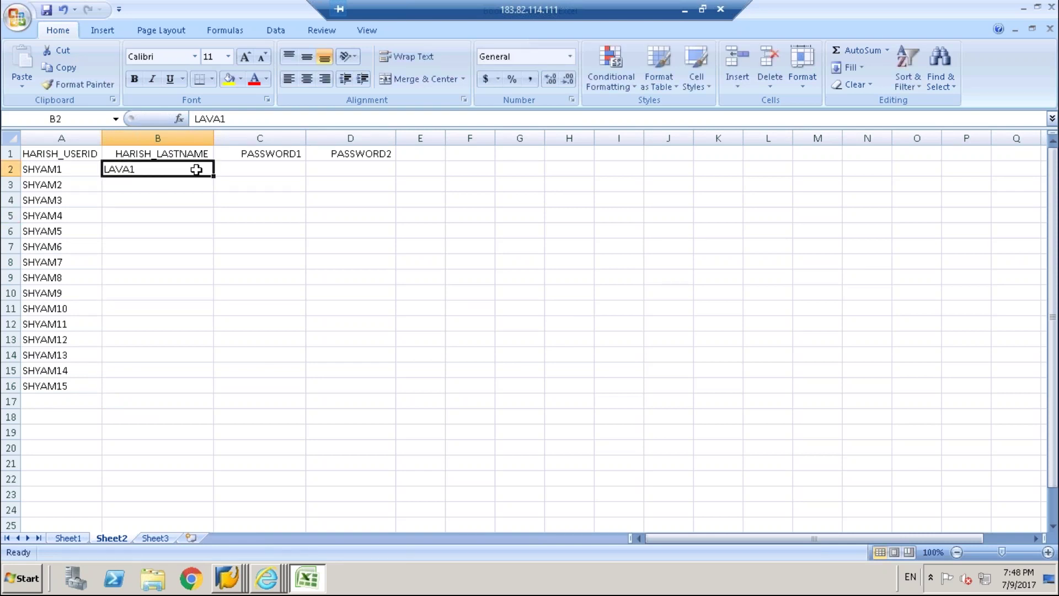
{"action": "key", "text": "ctrl+c"}
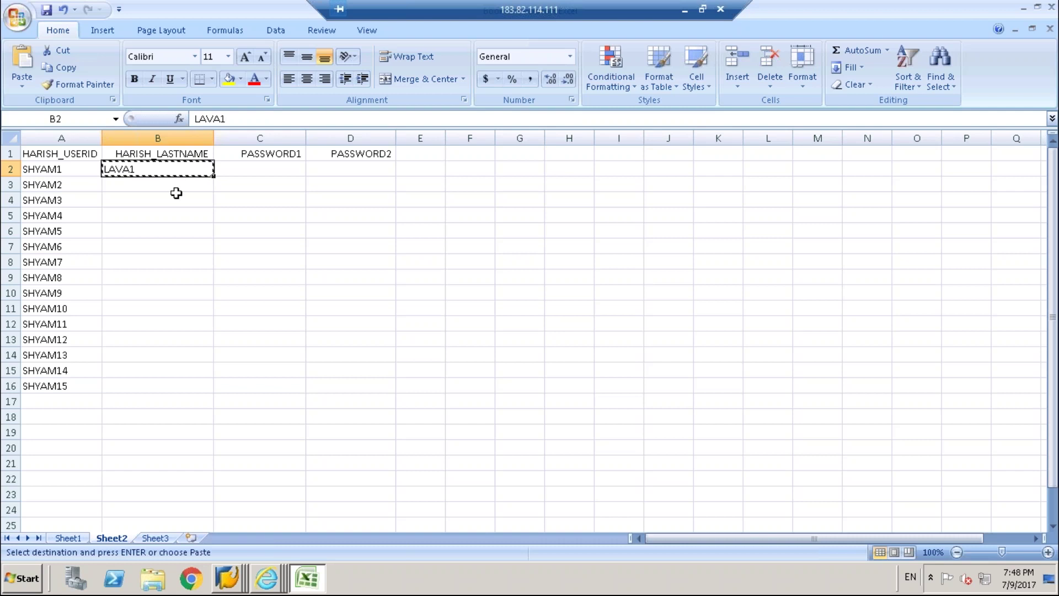
{"action": "left_click_drag", "start_coordinate": [166, 185], "coordinate": [170, 383]}
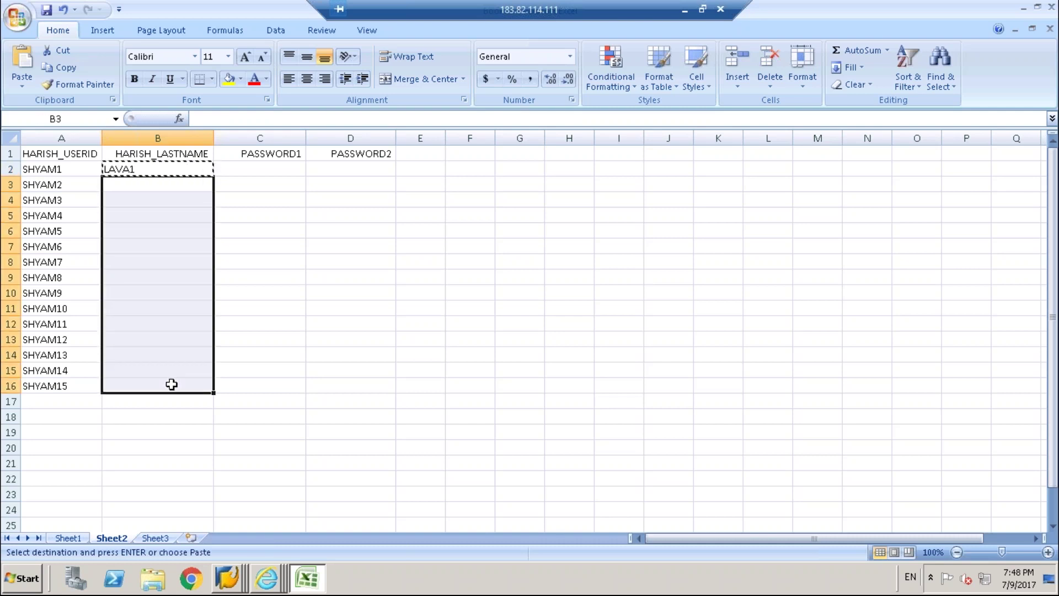
{"action": "key", "text": "ctrl+v"}
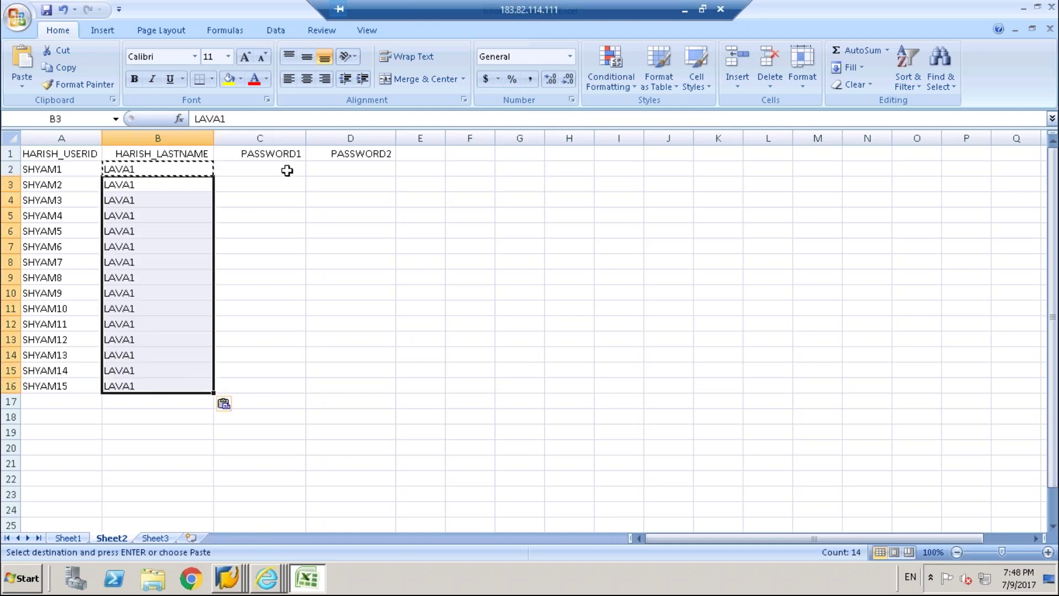
Enter a sample password in C2 and fill it down column C to row 16.
{"action": "left_click", "coordinate": [287, 170]}
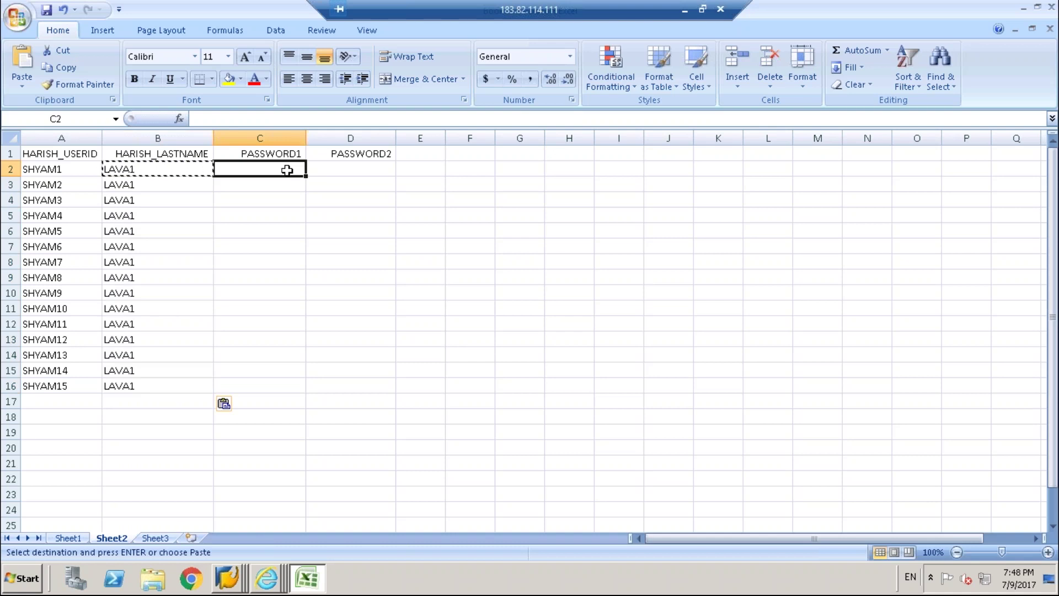
{"action": "key", "text": "Escape"}
{"action": "type", "text": "12345"}
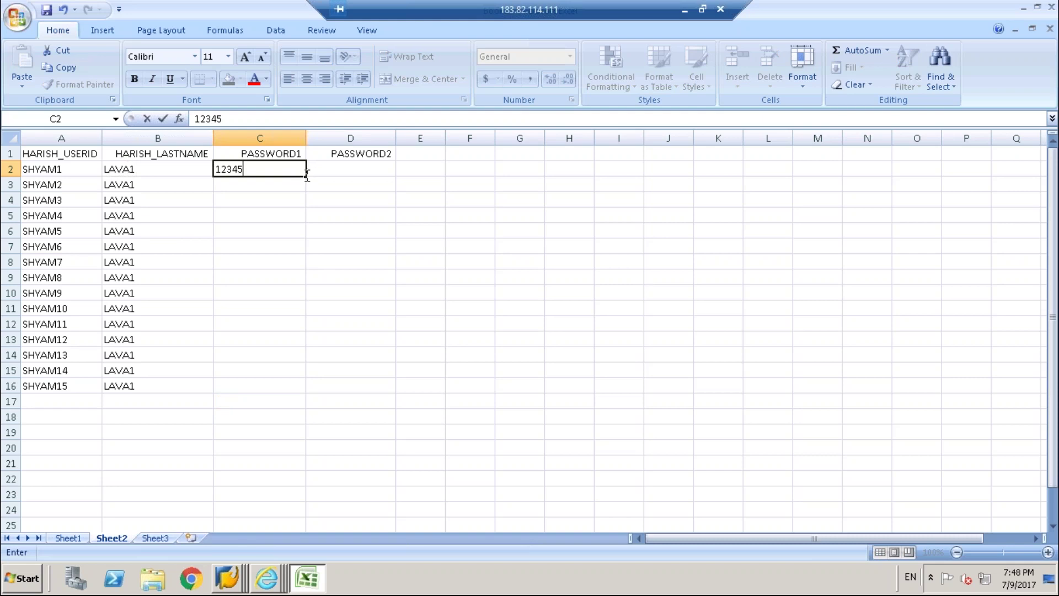
{"action": "mouse_move", "coordinate": [307, 175]}
{"action": "left_mouse_down"}
{"action": "mouse_move", "coordinate": [302, 396]}
{"action": "mouse_move", "coordinate": [309, 146]}
{"action": "mouse_move", "coordinate": [303, 176]}
{"action": "left_mouse_up"}
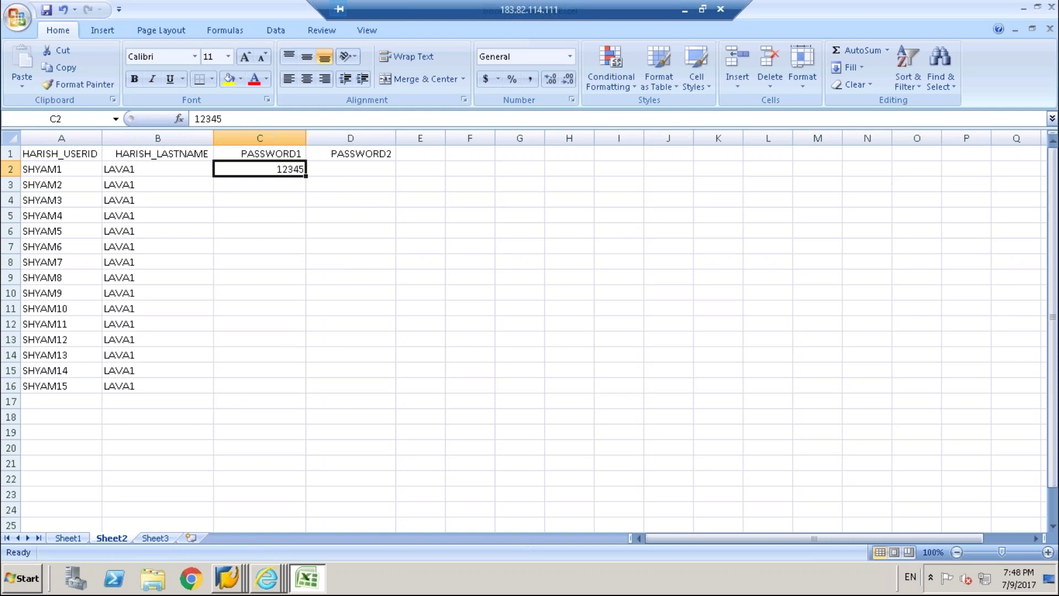
{"action": "type", "text": "1"}
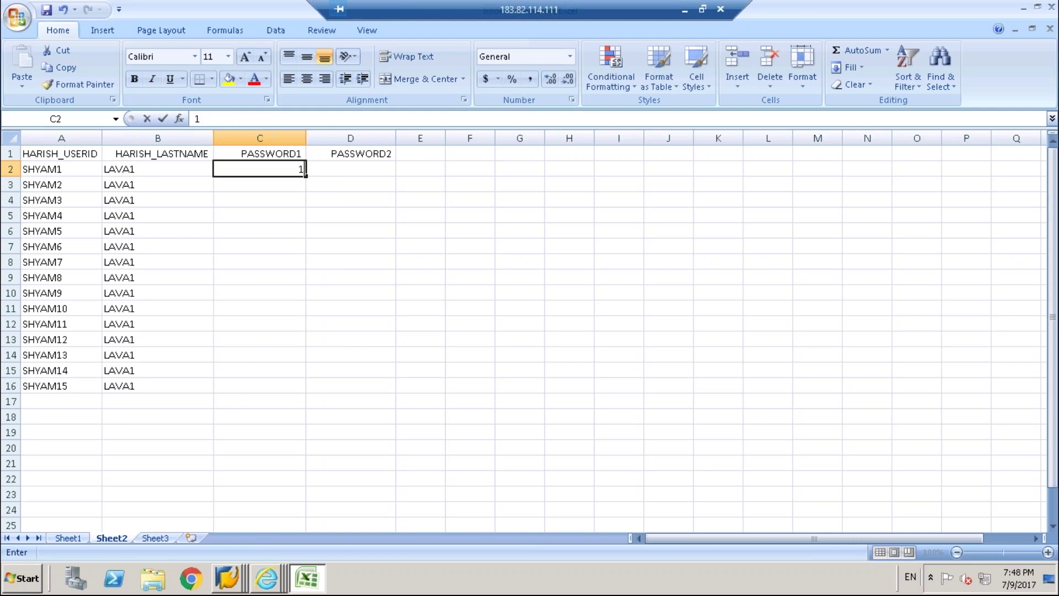
{"action": "type", "text": "234567"}
{"action": "left_click_drag", "start_coordinate": [305, 178], "coordinate": [272, 390]}
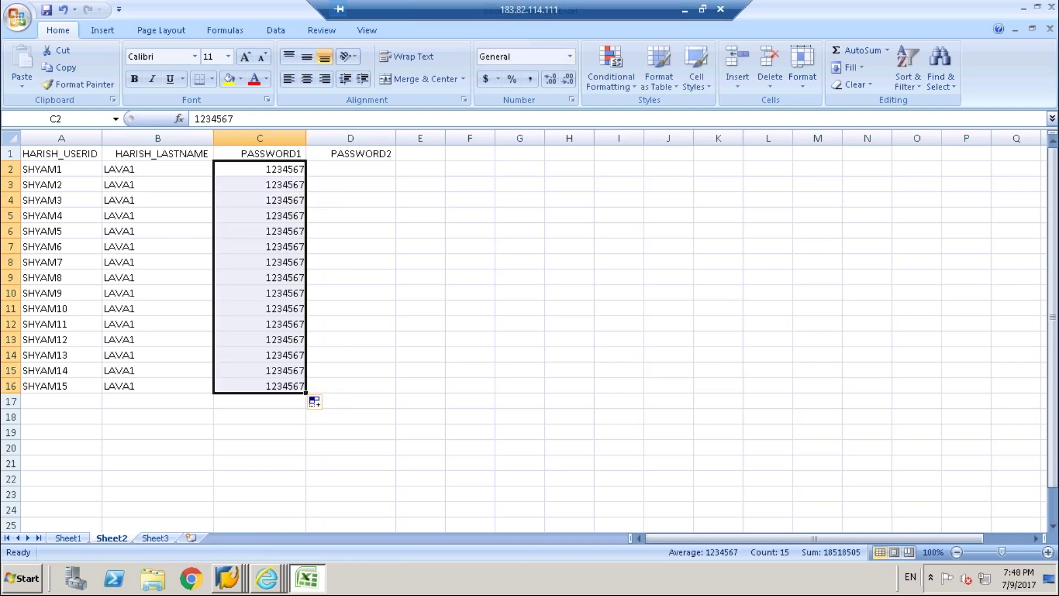
Copy the C2:C16 passwords into D2:D16 and start saving the workbook.
{"action": "left_click", "coordinate": [358, 171]}
{"action": "left_click", "coordinate": [298, 165]}
{"action": "left_click_drag", "start_coordinate": [268, 411], "coordinate": [290, 385]}
{"action": "key", "text": "ctrl+c"}
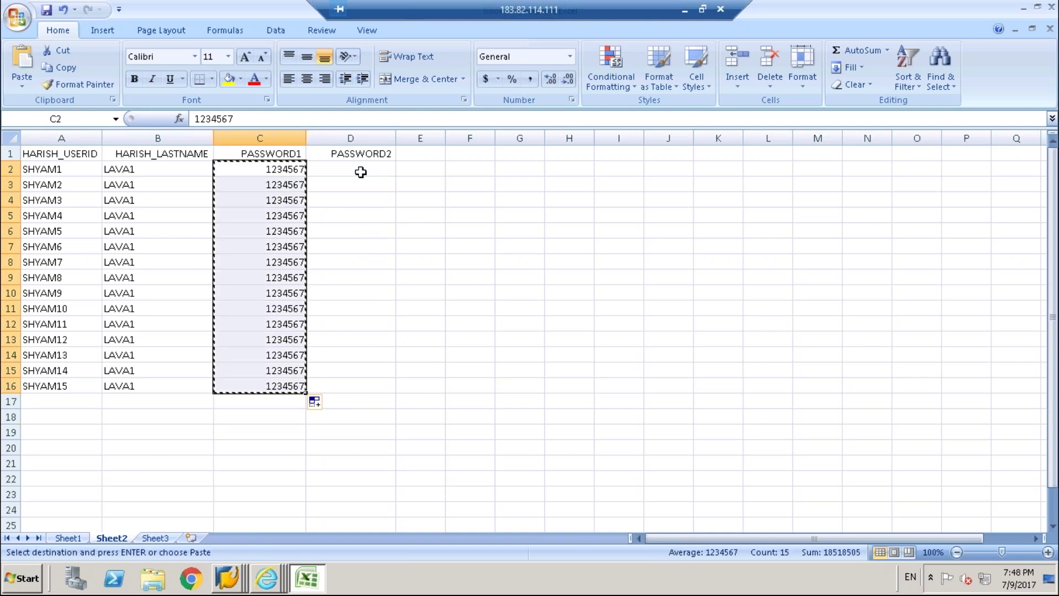
{"action": "left_click", "coordinate": [361, 172]}
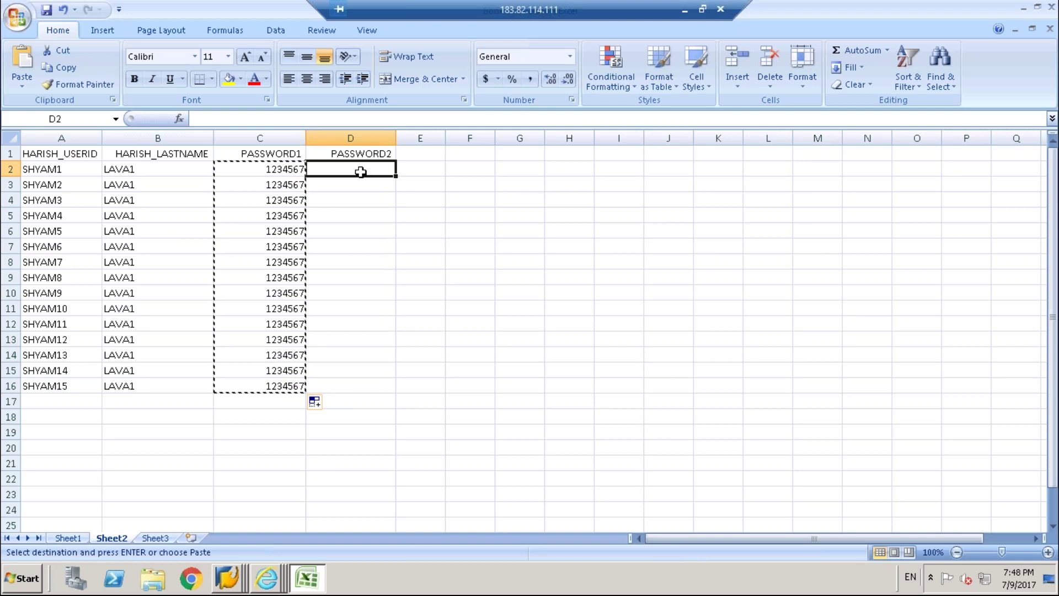
{"action": "key", "text": "ctrl+v"}
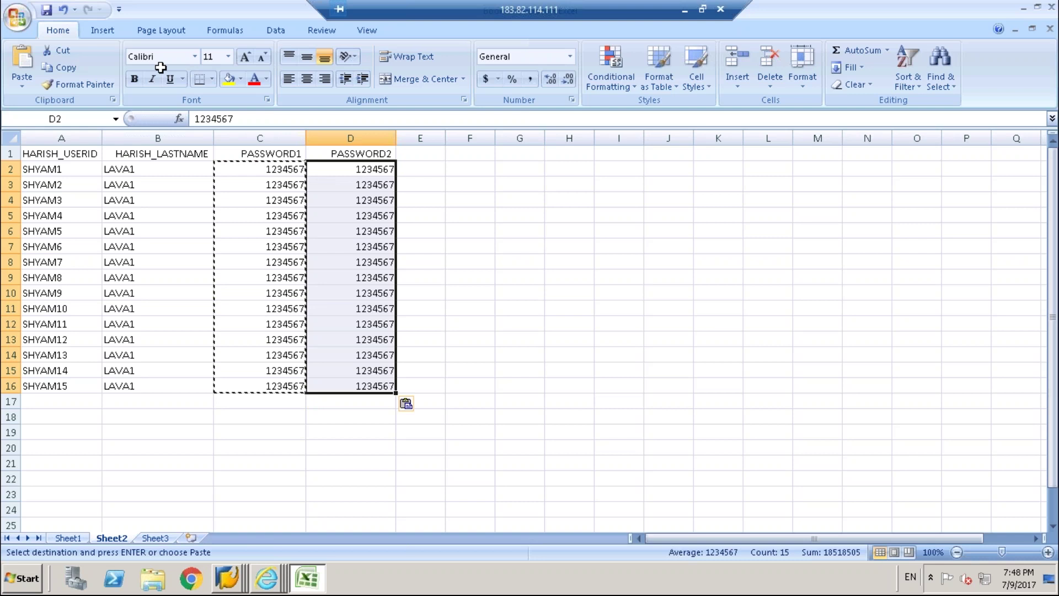
{"action": "left_click", "coordinate": [46, 11]}
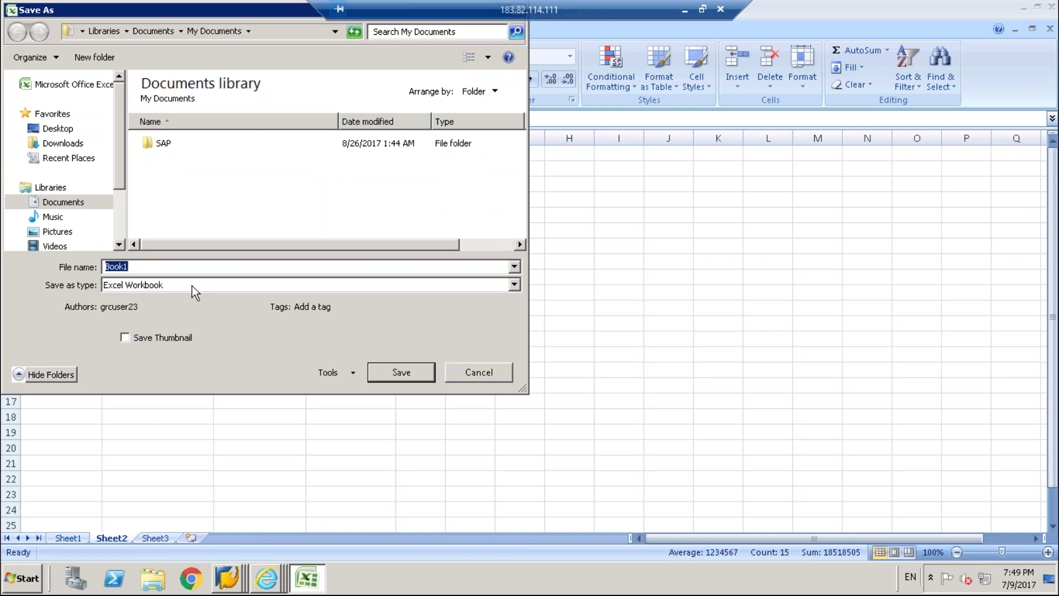
Save the active sheet to the Desktop as Text (MS-DOS) file LSMW, keeping the text format.
{"action": "left_click", "coordinate": [192, 286]}
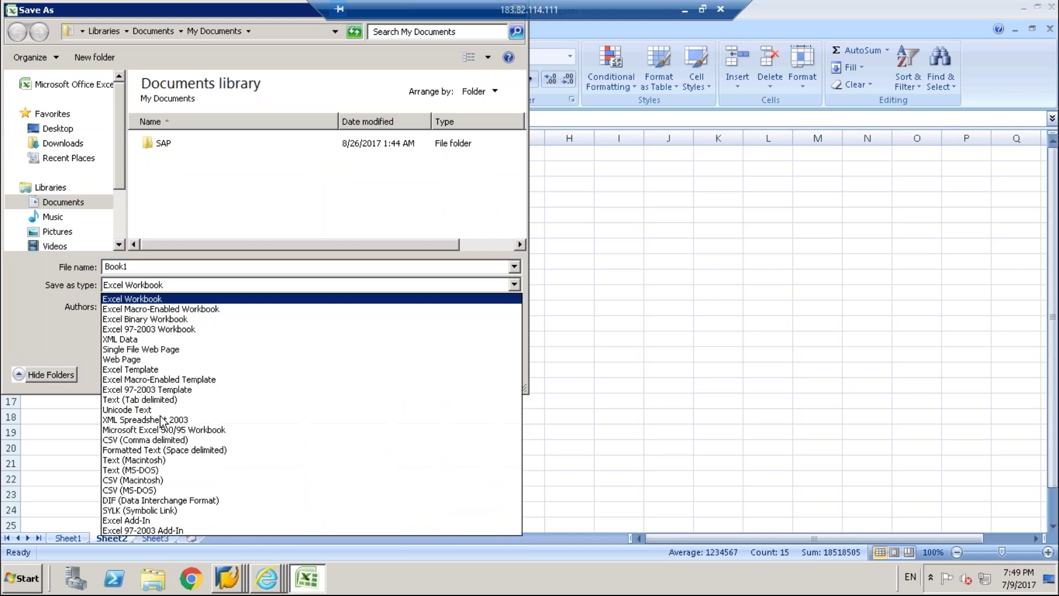
{"action": "left_click", "coordinate": [142, 470]}
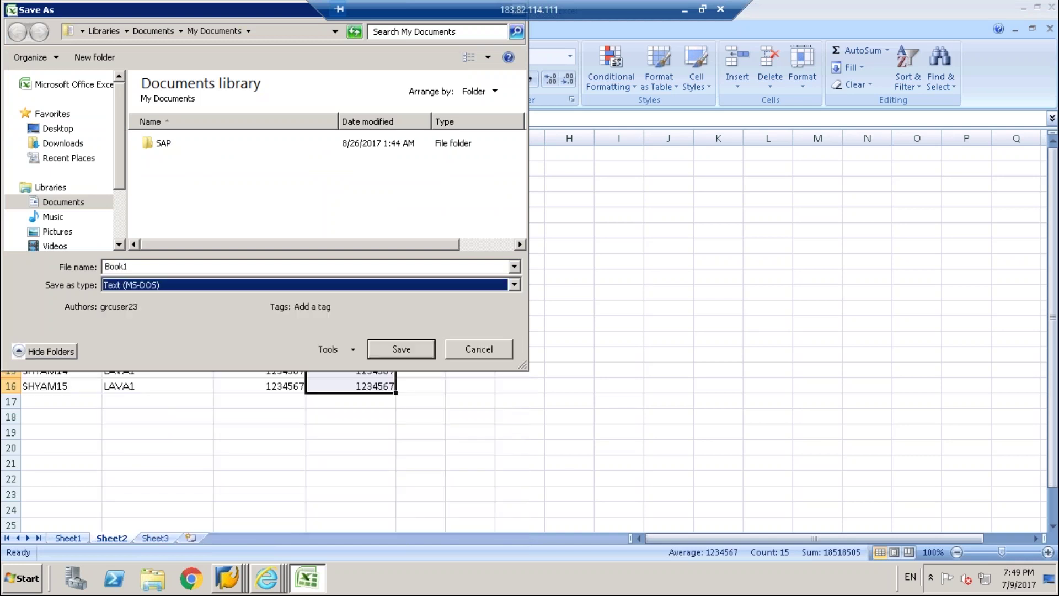
{"action": "double_click", "coordinate": [131, 266]}
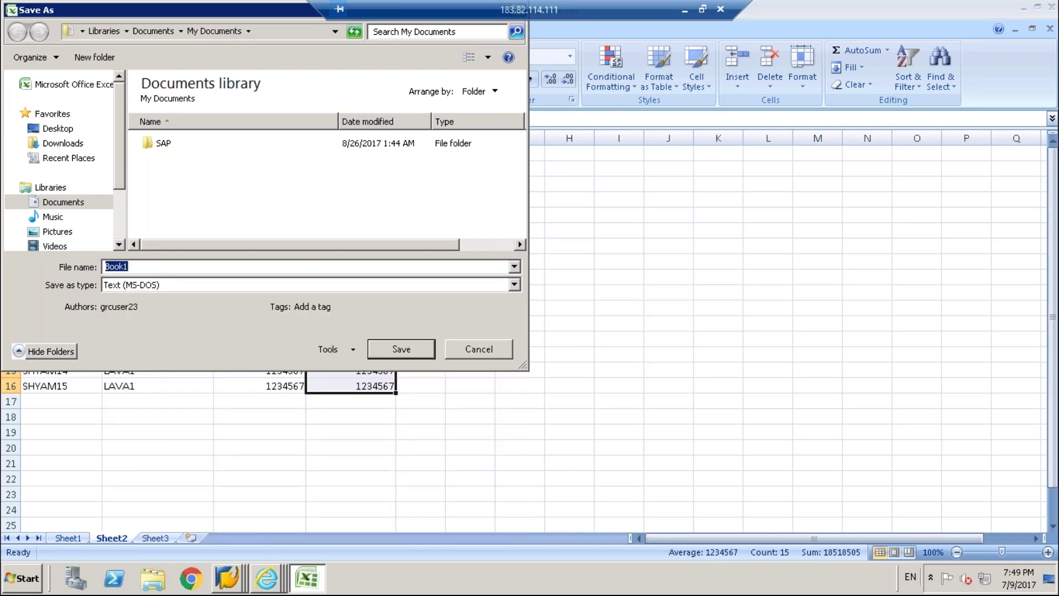
{"action": "type", "text": "LSMW"}
{"action": "left_click", "coordinate": [55, 129]}
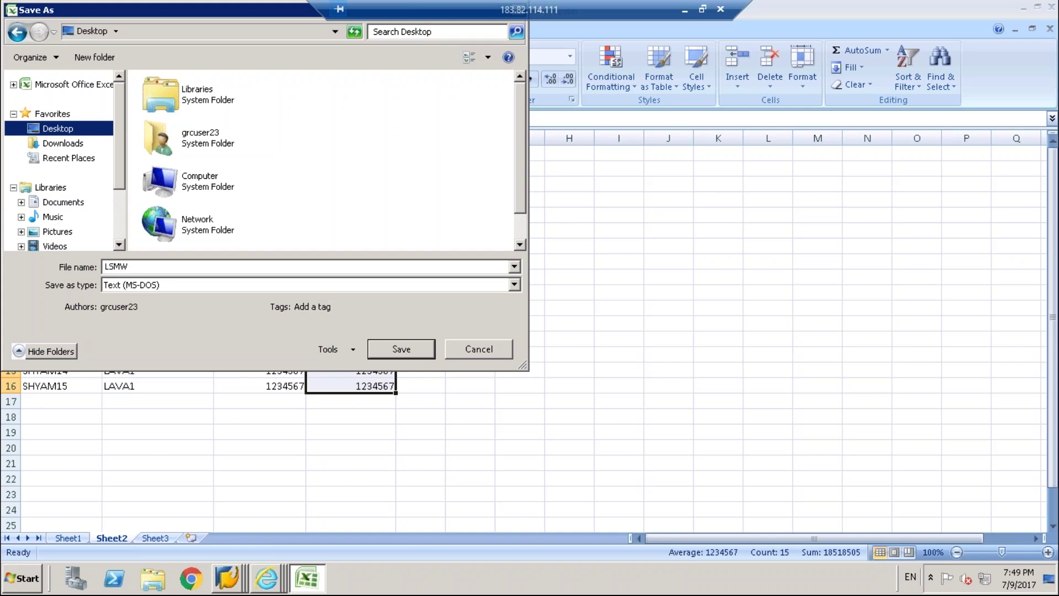
{"action": "left_click", "coordinate": [401, 349]}
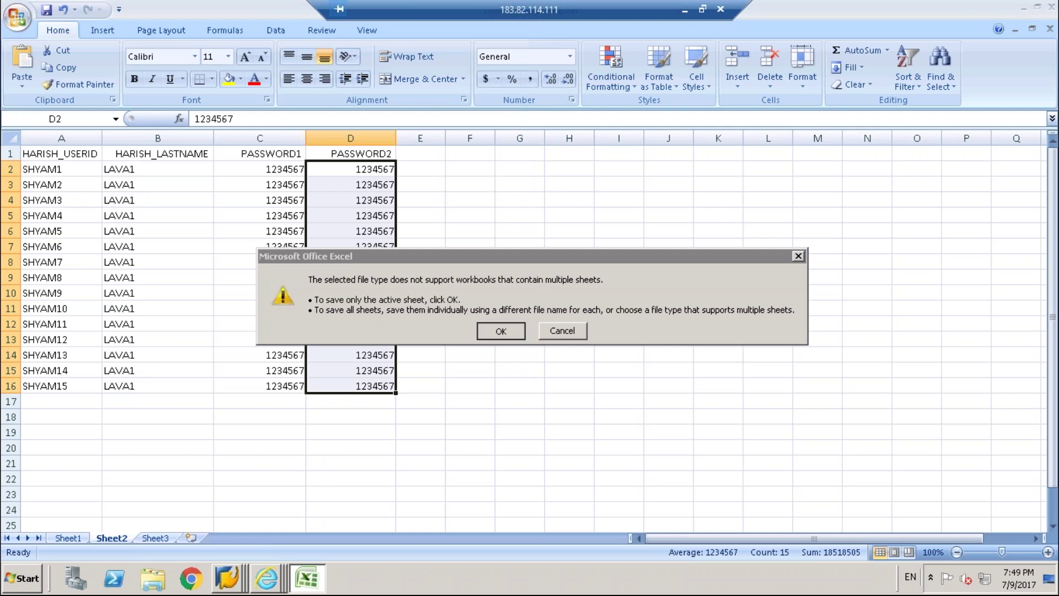
{"action": "left_click", "coordinate": [496, 330]}
{"action": "left_click", "coordinate": [467, 343]}
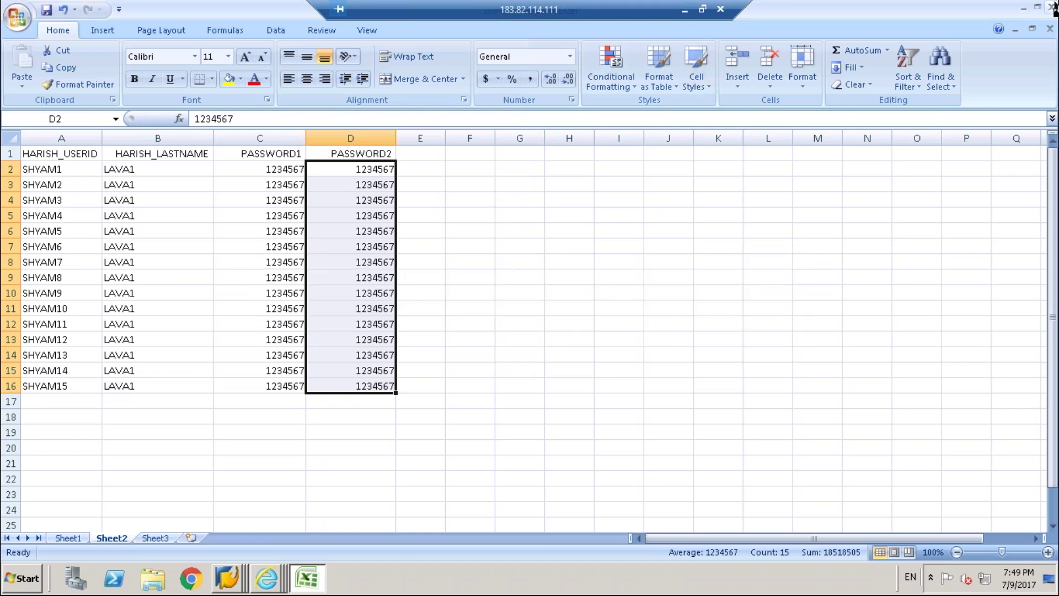
Close Excel without saving the workbook again.
{"action": "left_click", "coordinate": [1052, 8]}
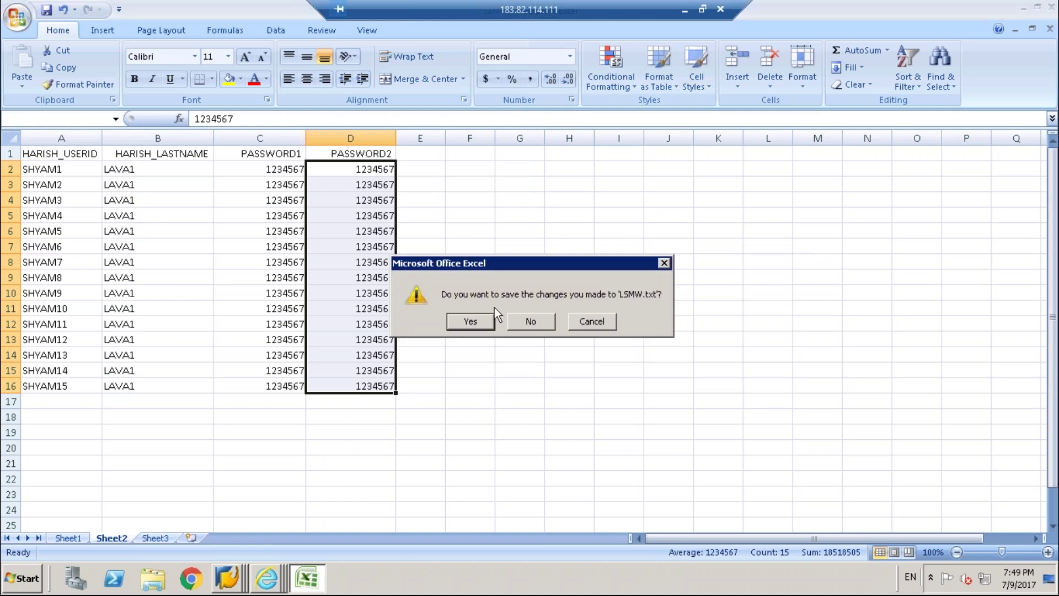
{"action": "left_click", "coordinate": [483, 318]}
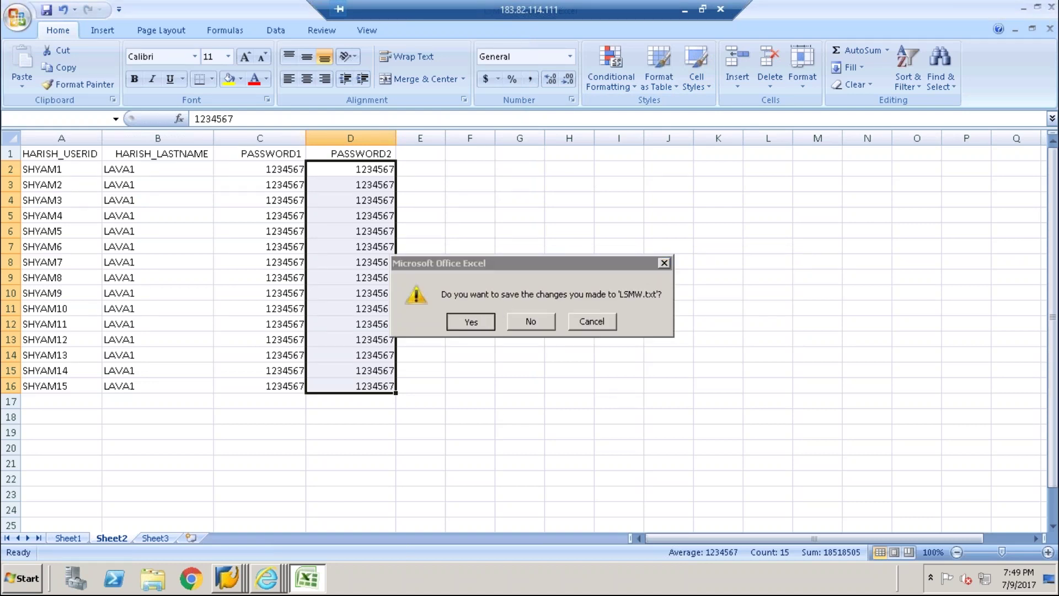
{"action": "left_click", "coordinate": [460, 349]}
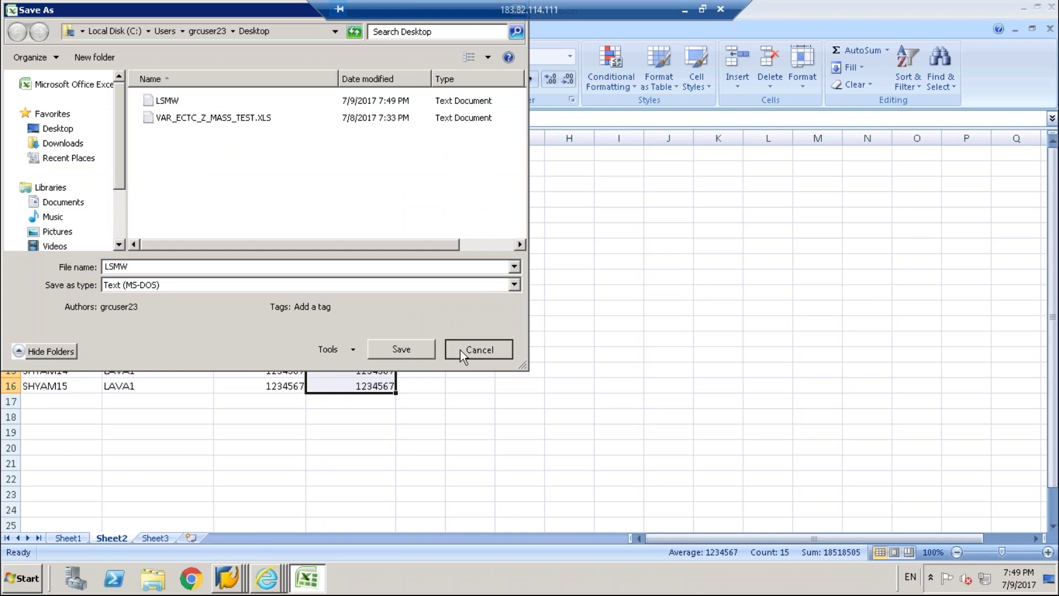
{"action": "left_click", "coordinate": [531, 321]}
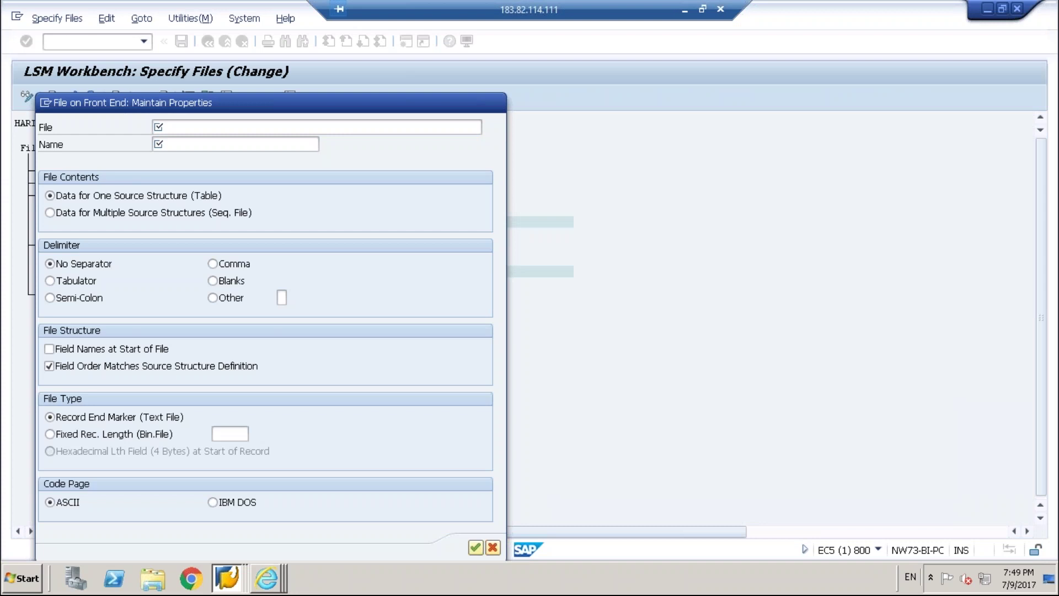
Define legacy file HARISH_LSMW for Desktop LSMW.txt with Tabulator delimiter, and save the file specifications.
{"action": "key", "text": "F4"}
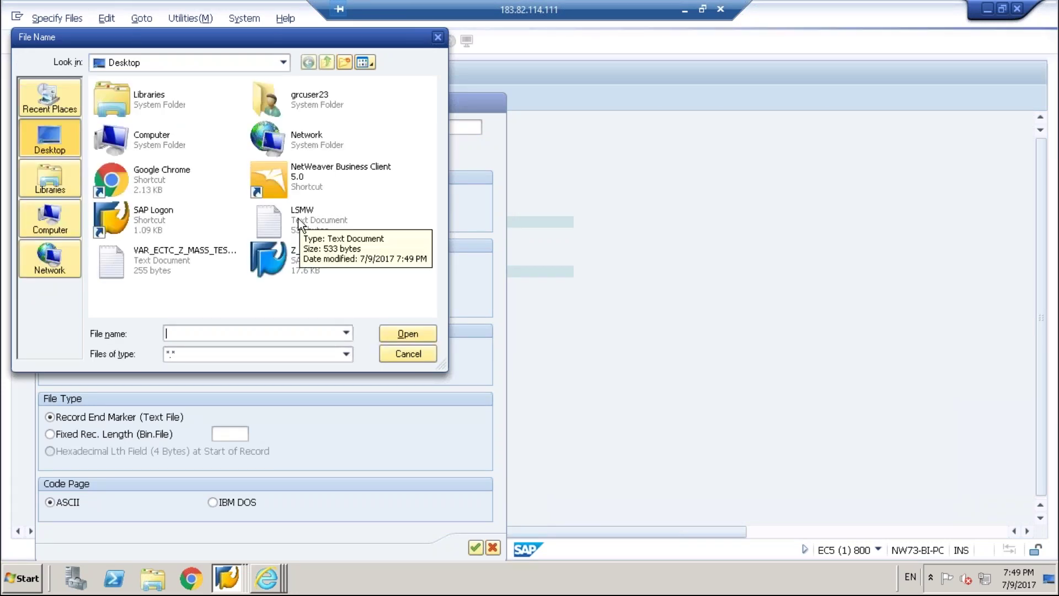
{"action": "double_click", "coordinate": [299, 224]}
{"action": "left_click", "coordinate": [286, 144]}
{"action": "type", "text": "HA"}
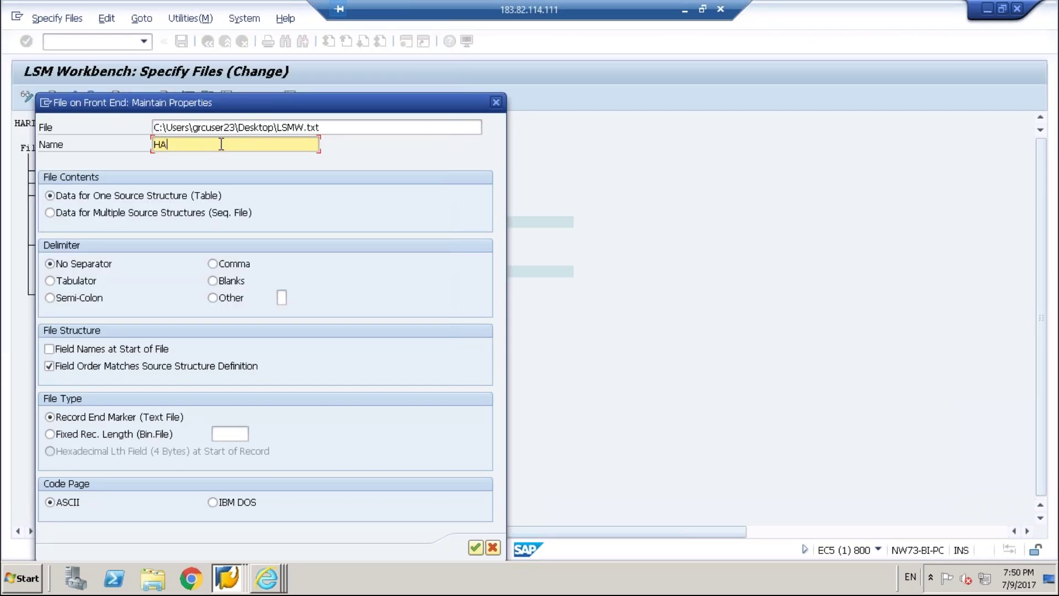
{"action": "type", "text": "RISH_LSMW"}
{"action": "left_click", "coordinate": [51, 281]}
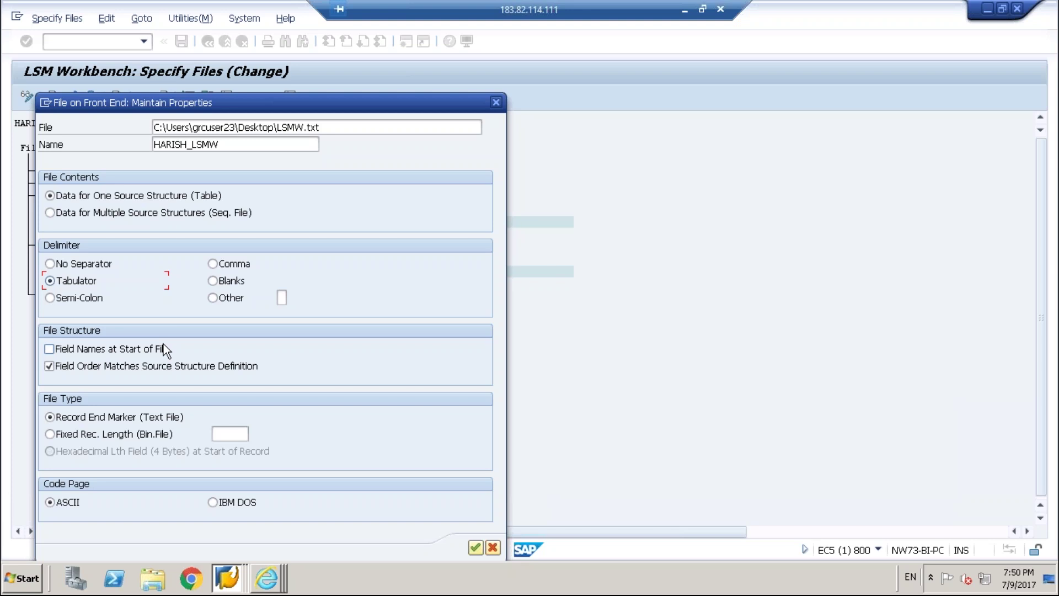
{"action": "left_click", "coordinate": [475, 547]}
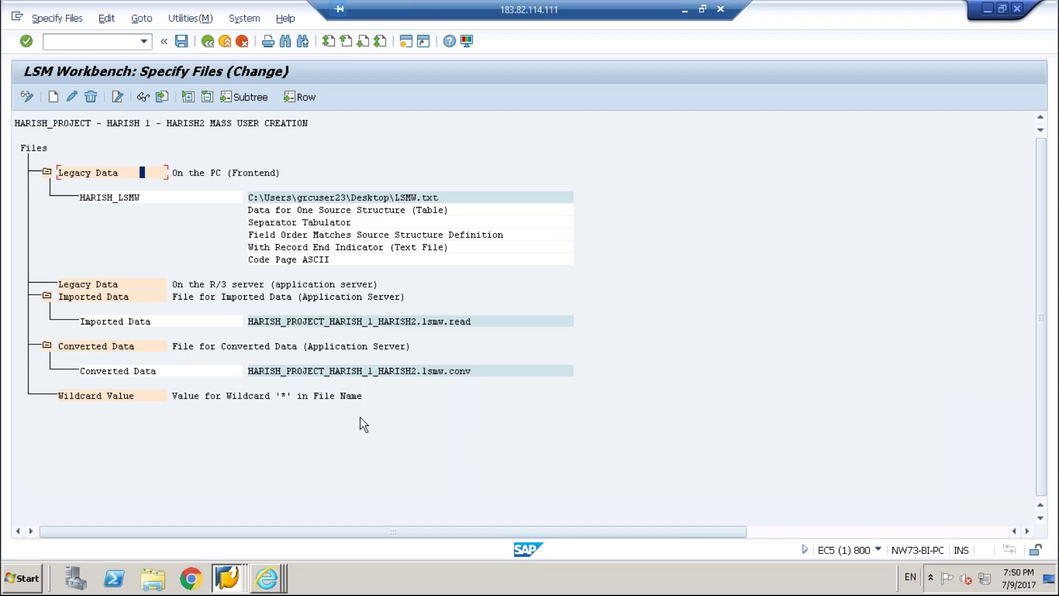
{"action": "left_click", "coordinate": [182, 44]}
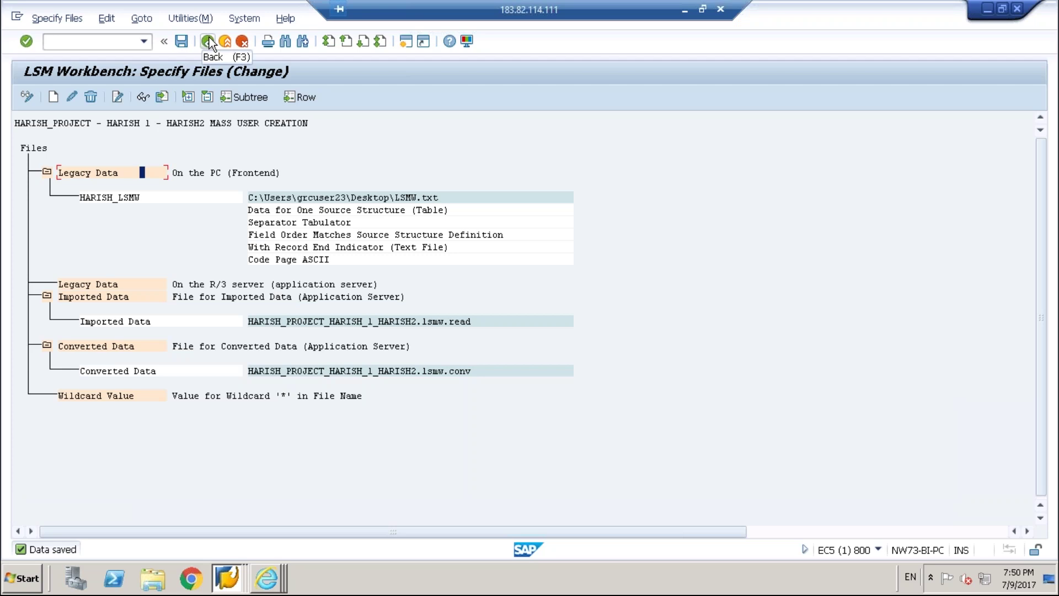
Link HARISH_SRC_STRUCTURE to file HARISH_LSMW in Assign Files, save it, and return to the process steps.
{"action": "left_click", "coordinate": [209, 42]}
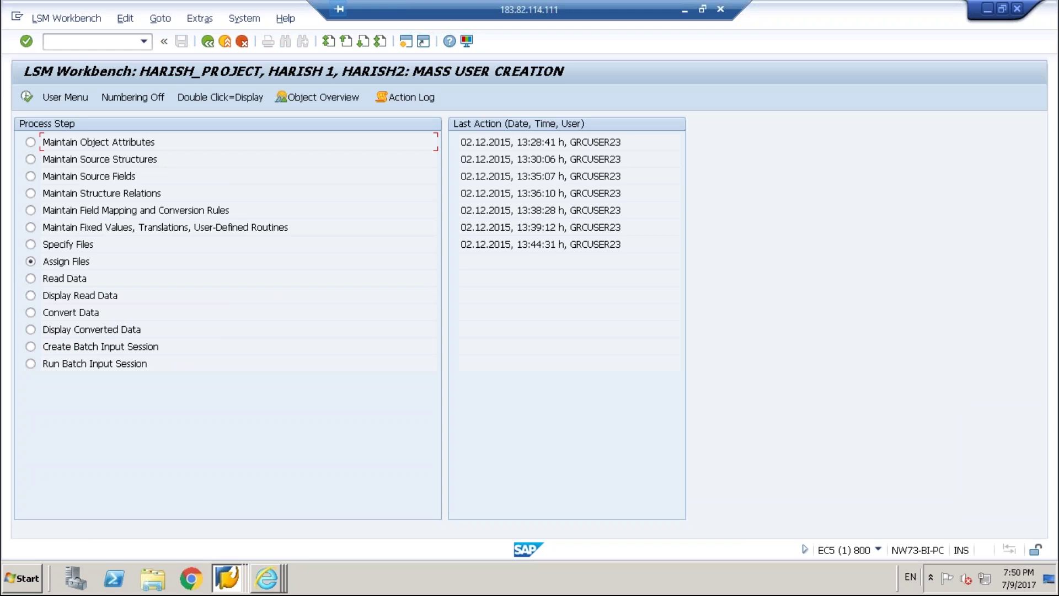
{"action": "left_click", "coordinate": [26, 98]}
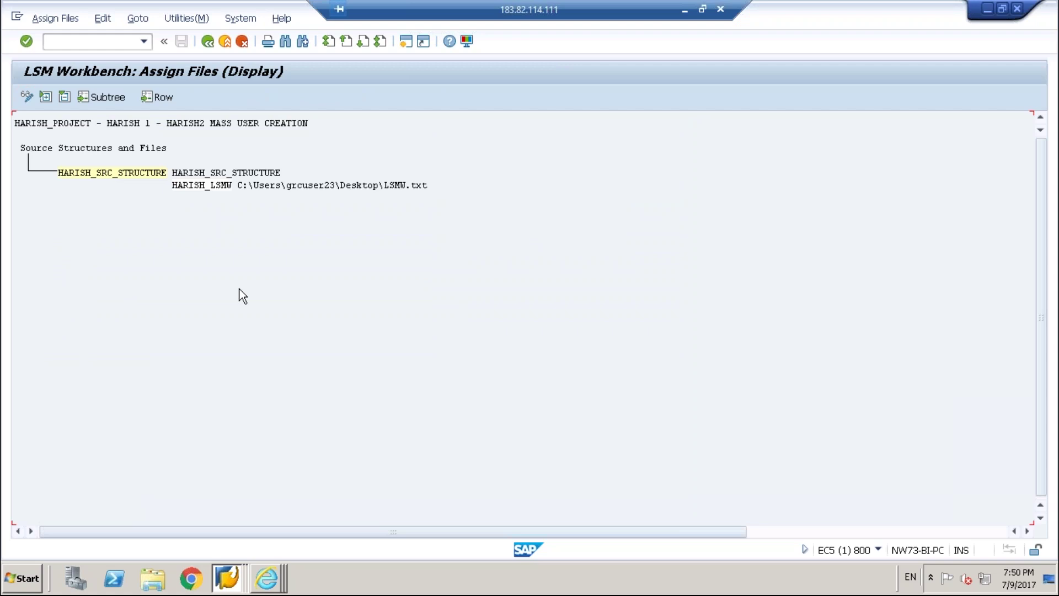
{"action": "left_click", "coordinate": [26, 96]}
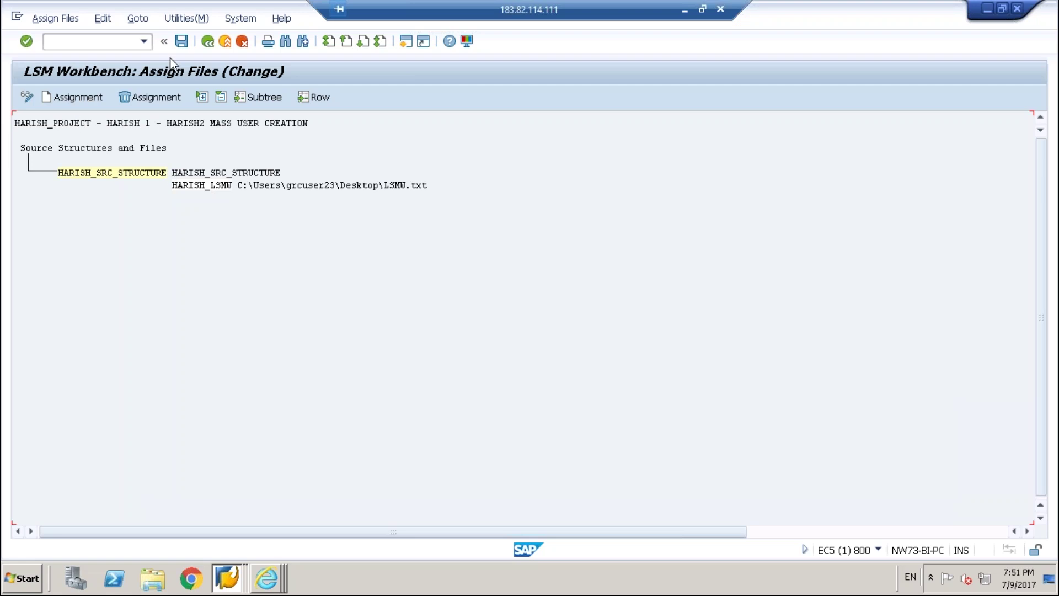
{"action": "left_click", "coordinate": [181, 40]}
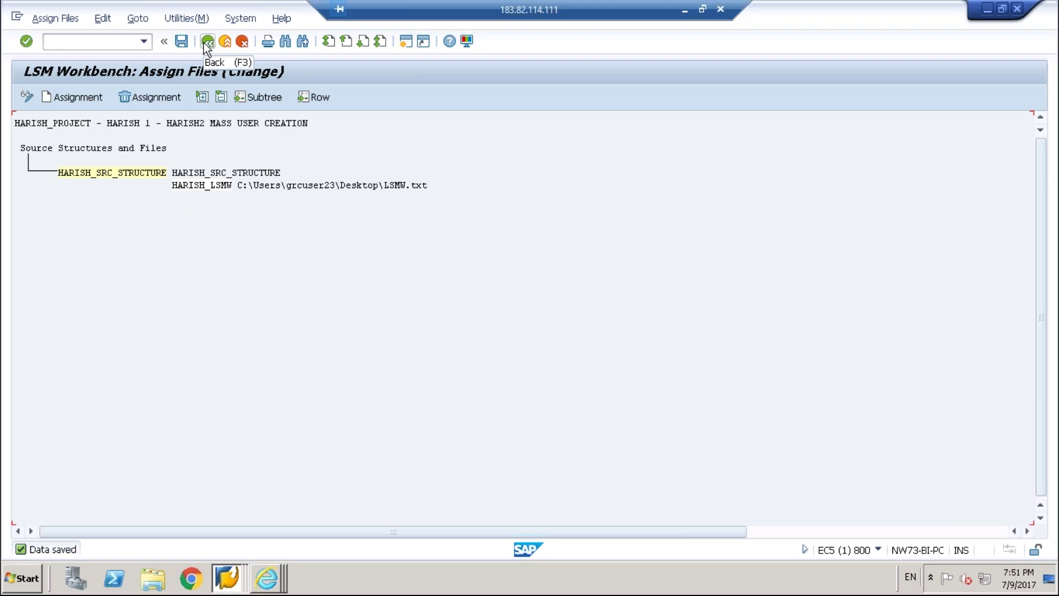
{"action": "left_click", "coordinate": [205, 41]}
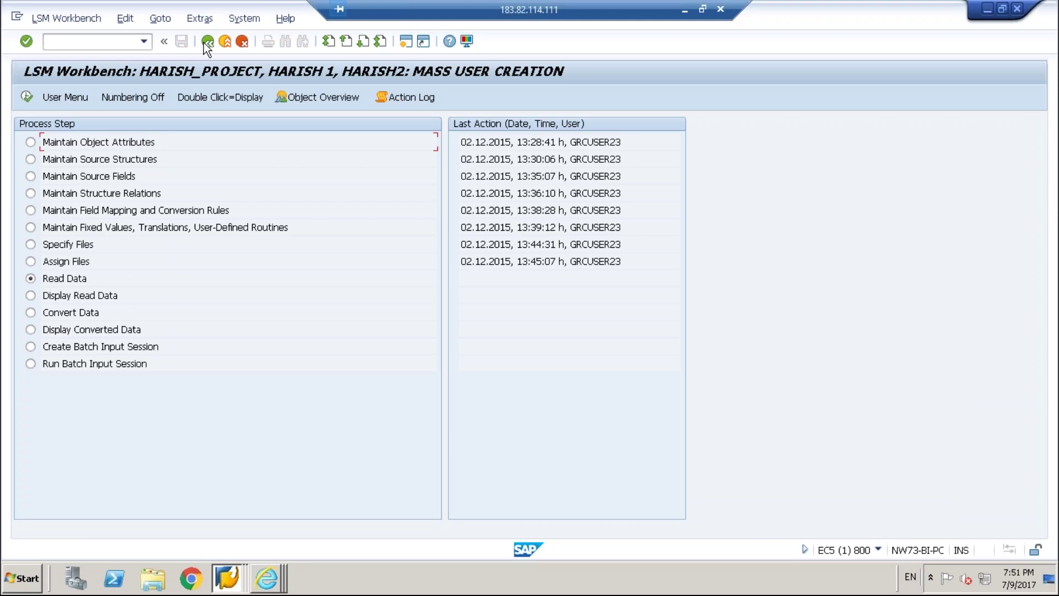
Run Read Data on LSMW.txt, allowing file access, to import all 16 records into the .lsmw.read file.
{"action": "left_click", "coordinate": [26, 97]}
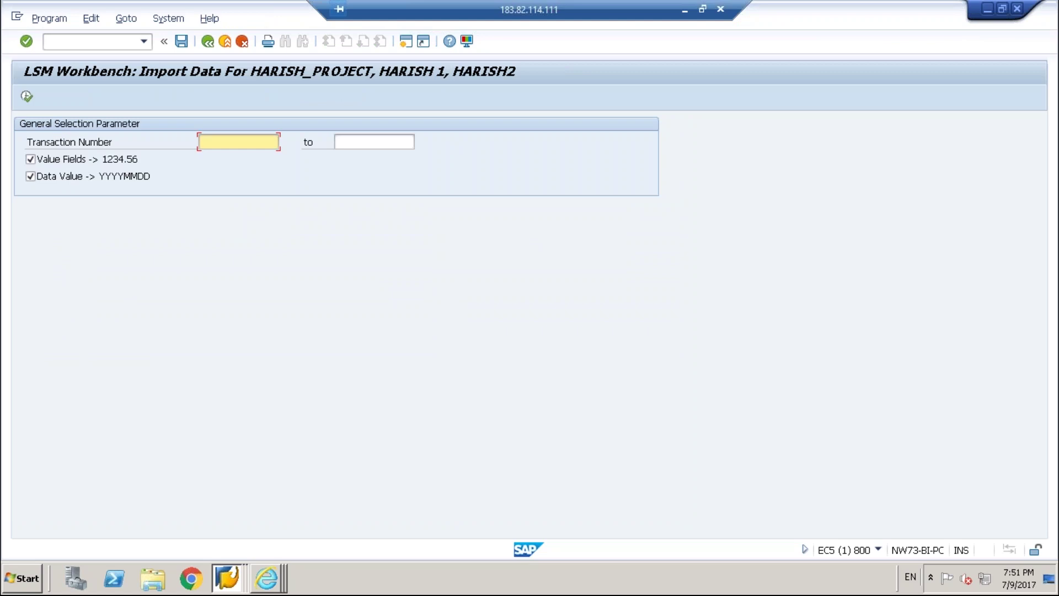
{"action": "left_click", "coordinate": [32, 94]}
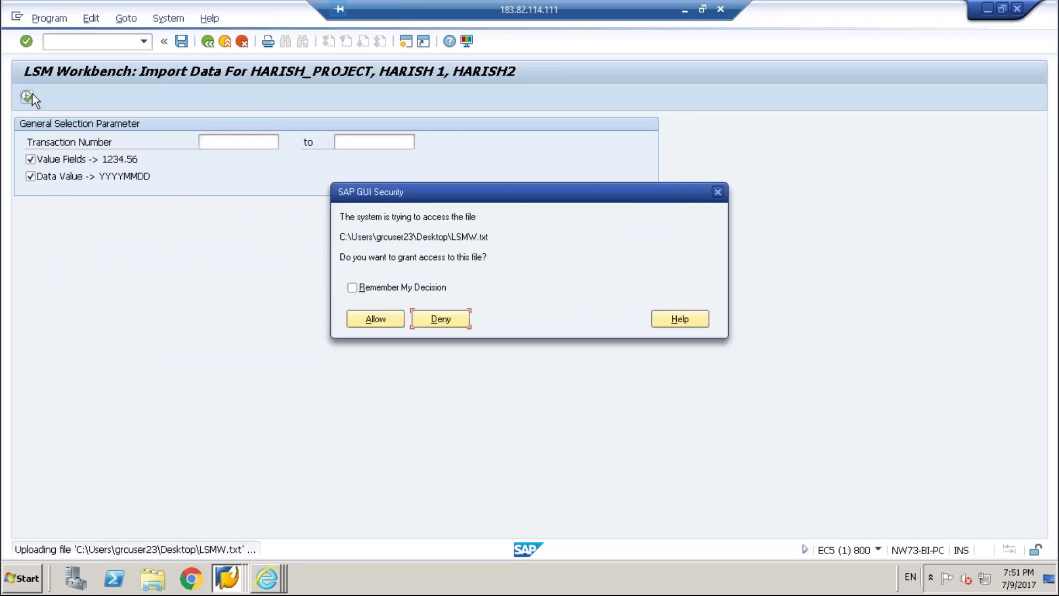
{"action": "left_click", "coordinate": [373, 321]}
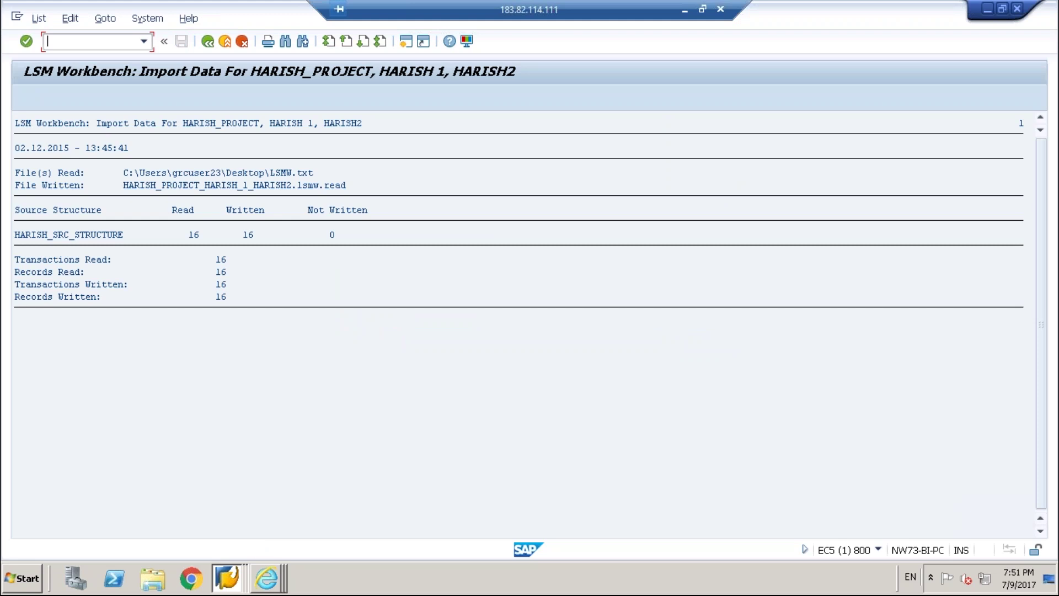
{"action": "left_click", "coordinate": [207, 41]}
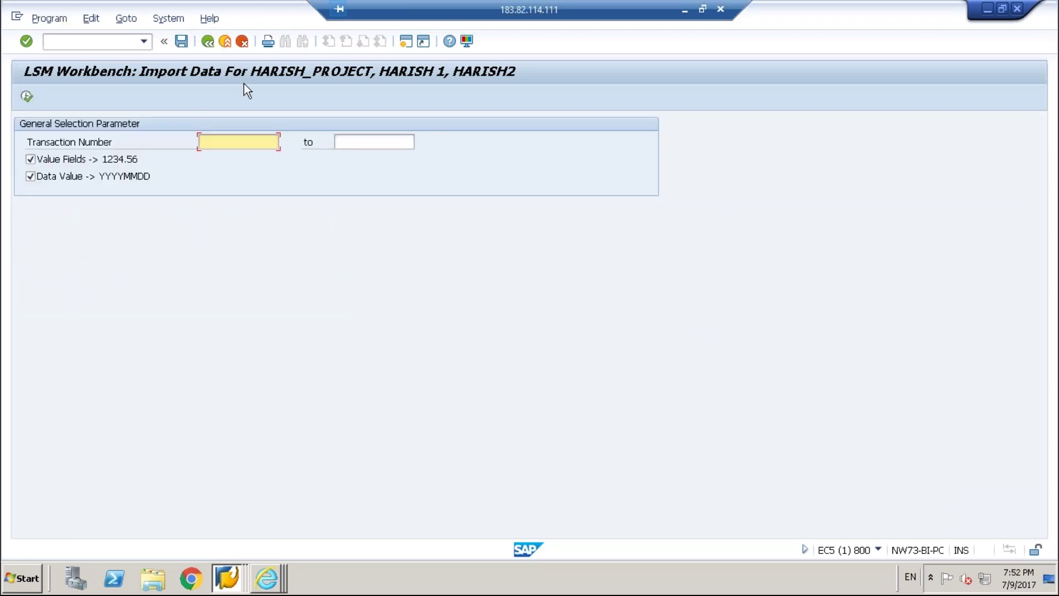
Display all 16 read user rows via Display Read Data, then return to the process steps.
{"action": "left_click", "coordinate": [207, 42]}
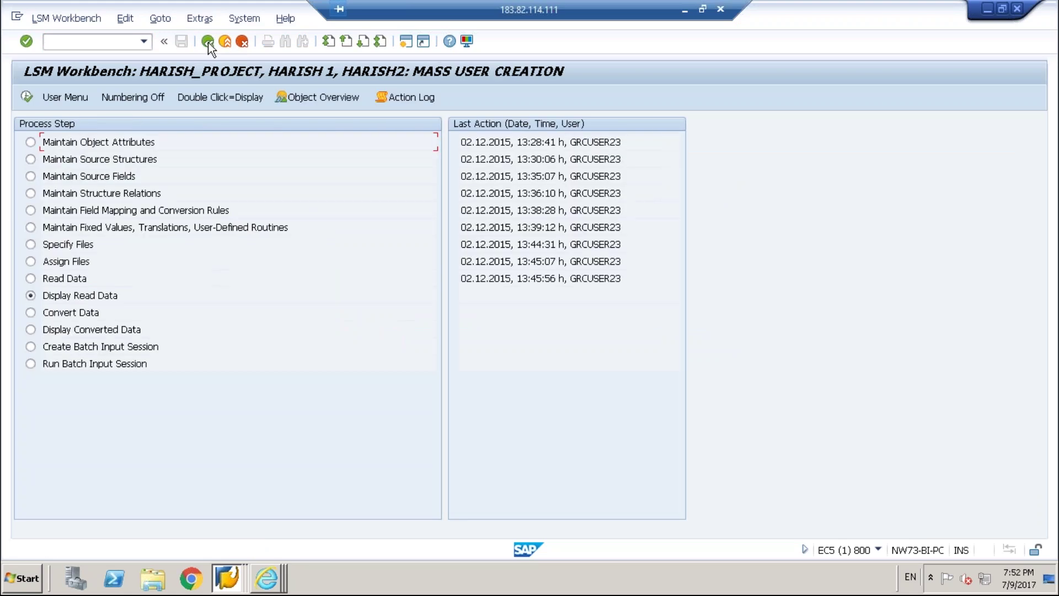
{"action": "left_click", "coordinate": [26, 98]}
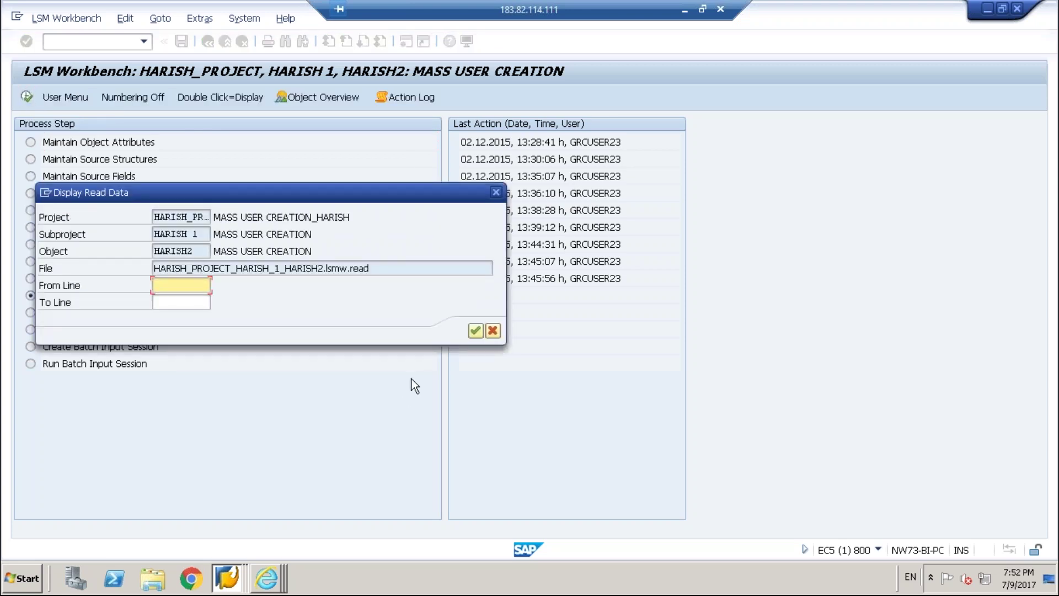
{"action": "left_click", "coordinate": [474, 329]}
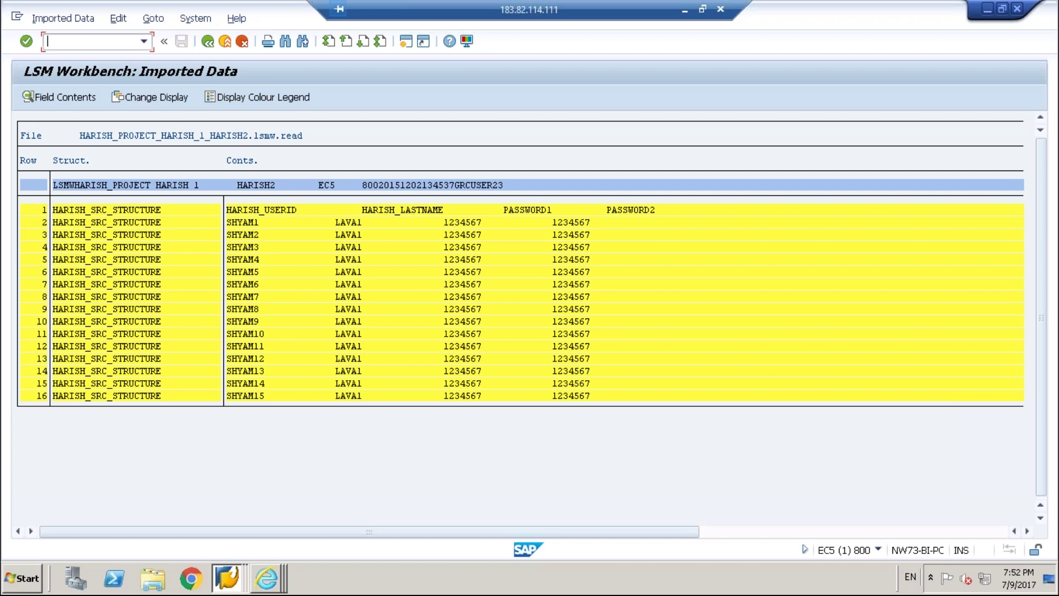
{"action": "left_click", "coordinate": [207, 40]}
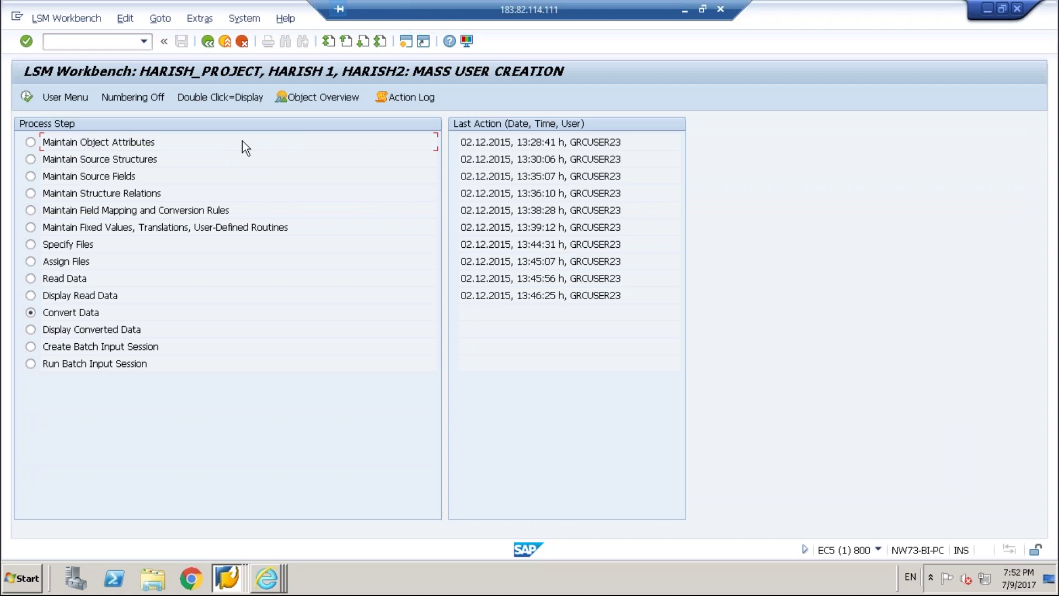
{"action": "left_click", "coordinate": [25, 99]}
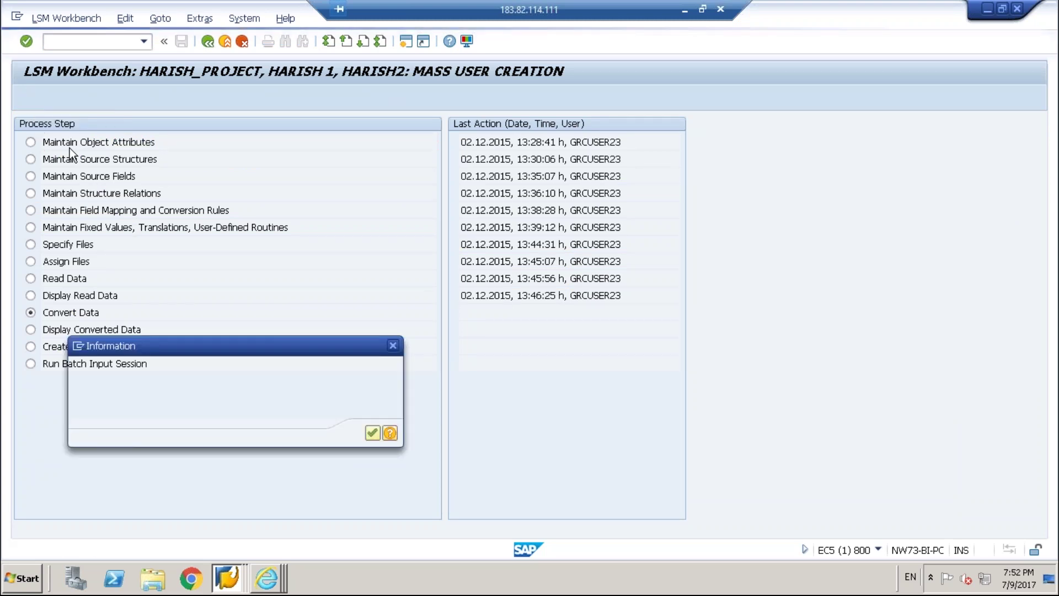
{"action": "left_click", "coordinate": [368, 434]}
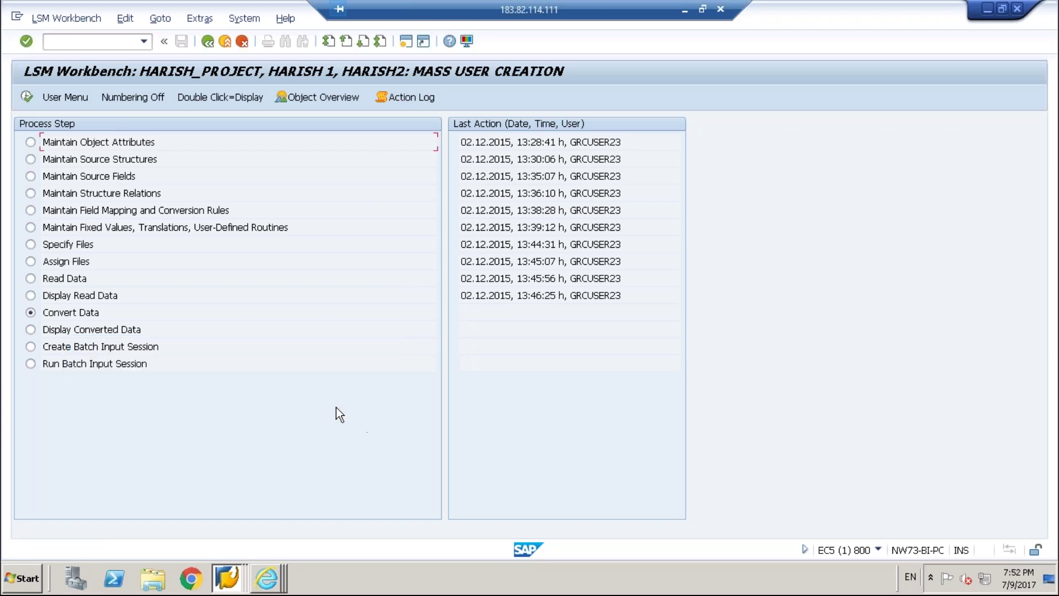
{"action": "left_click", "coordinate": [23, 95]}
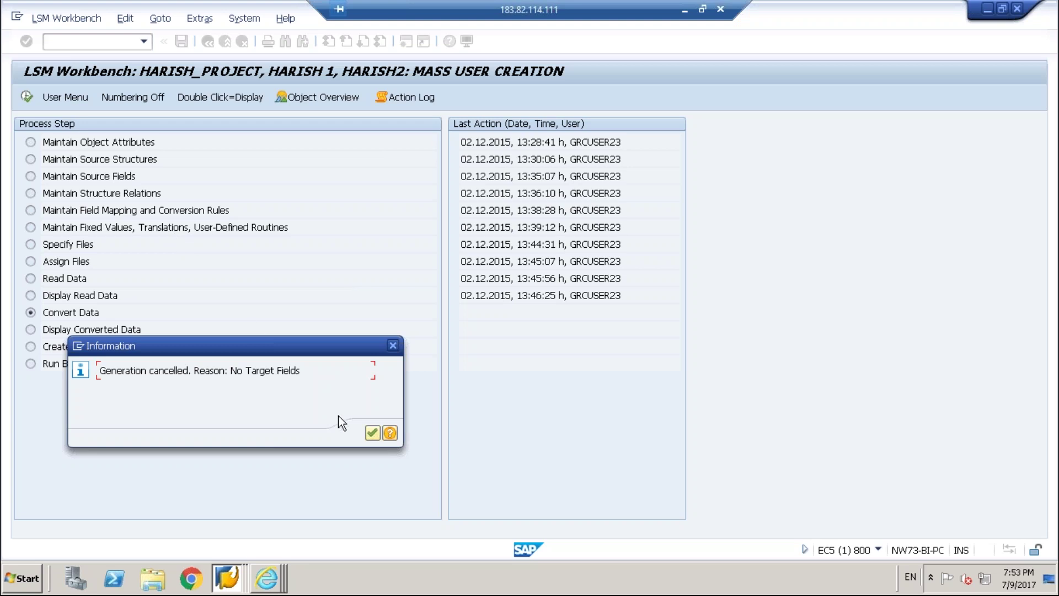
{"action": "left_click", "coordinate": [371, 434]}
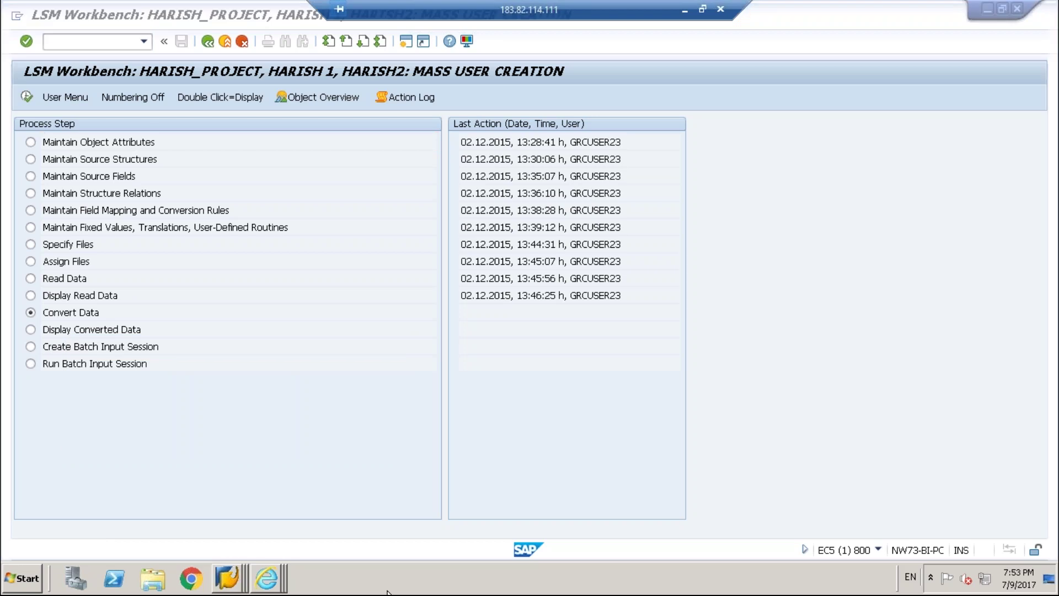
{"action": "right_click", "coordinate": [388, 589]}
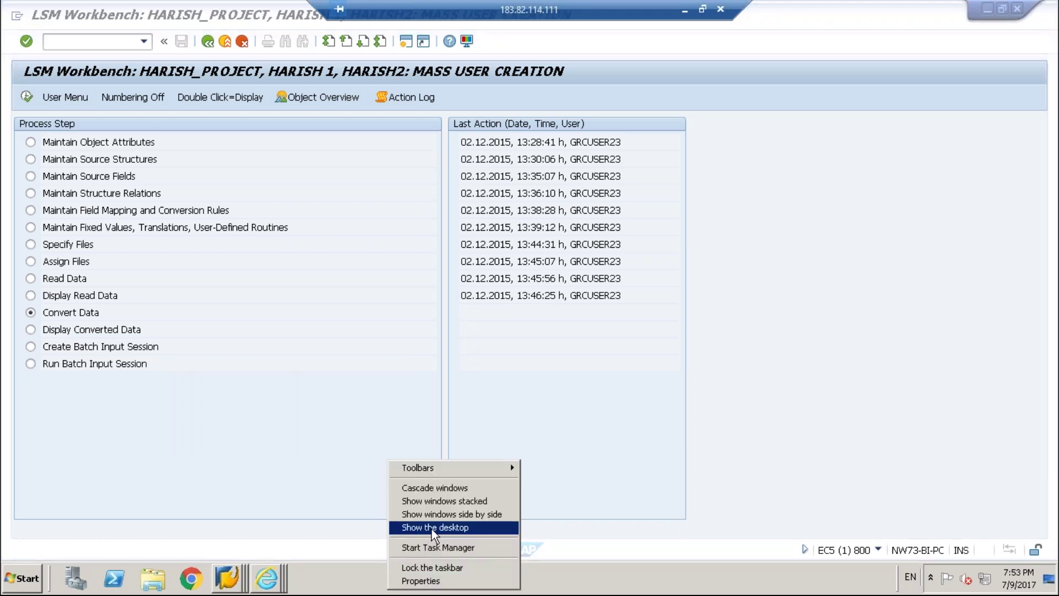
Open LSMW.txt from the desktop in Notepad to check its four-field header and rows, then close it.
{"action": "key", "text": "Escape"}
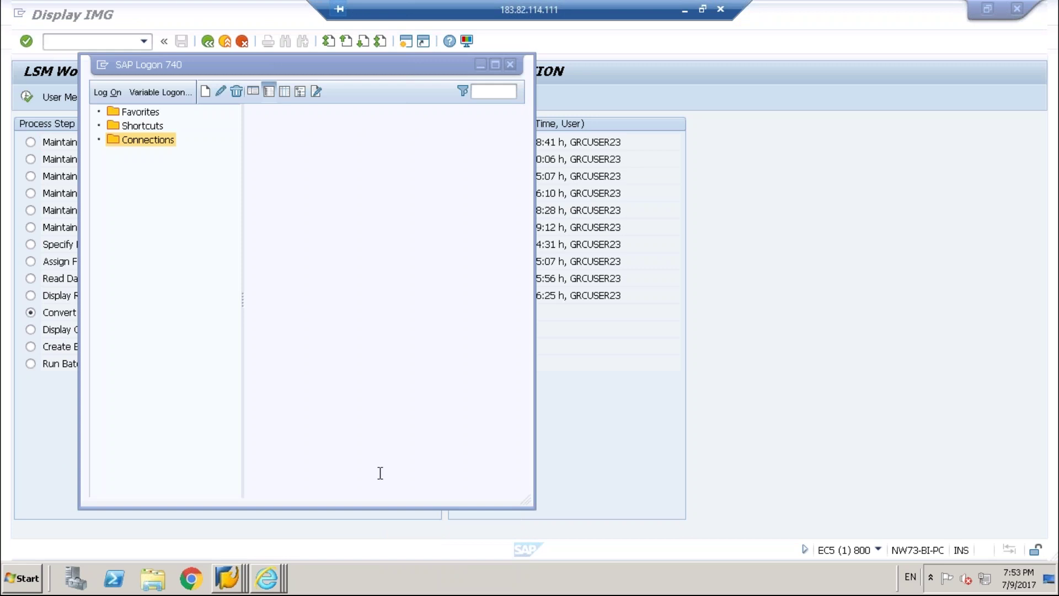
{"action": "key", "text": "super+d"}
{"action": "double_click", "coordinate": [25, 514]}
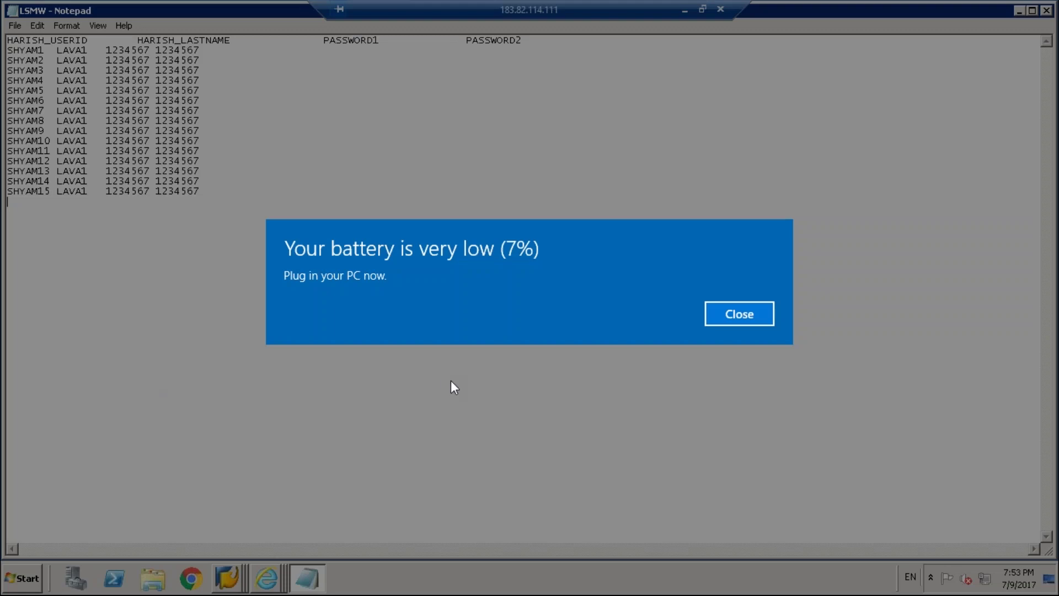
{"action": "left_click", "coordinate": [738, 323]}
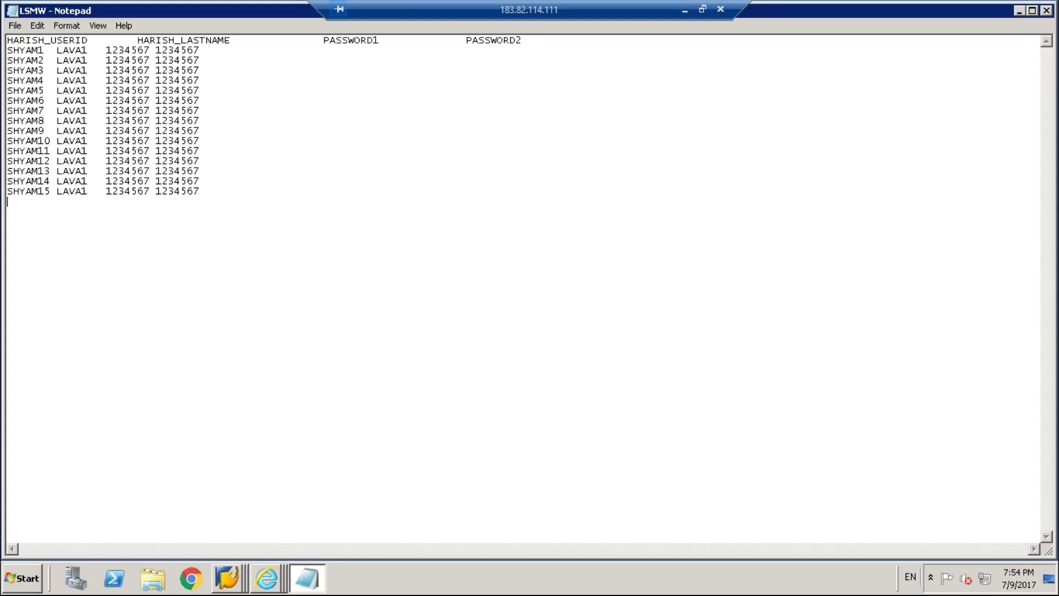
{"action": "left_click", "coordinate": [1047, 10]}
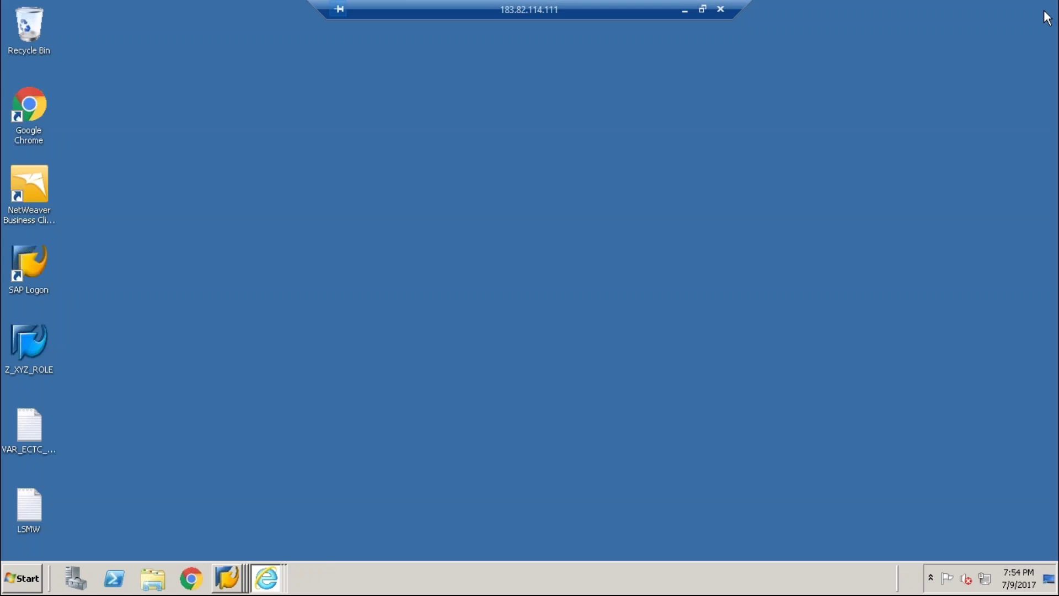
Back in LSM Workbench, open Maintain Object Attributes in change mode, accepting the warning.
{"action": "left_click", "coordinate": [219, 576]}
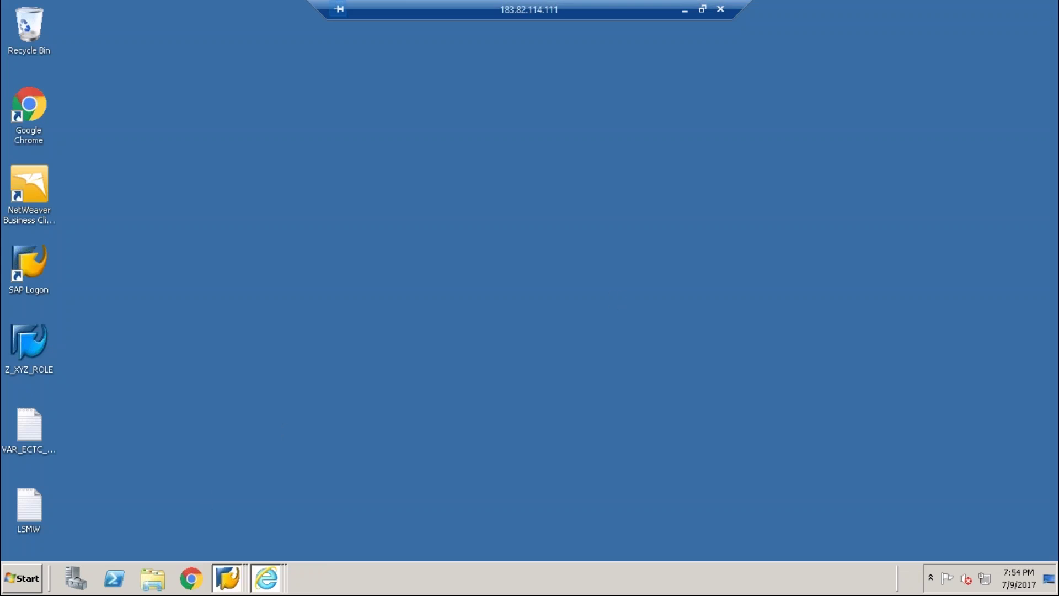
{"action": "left_click", "coordinate": [214, 548]}
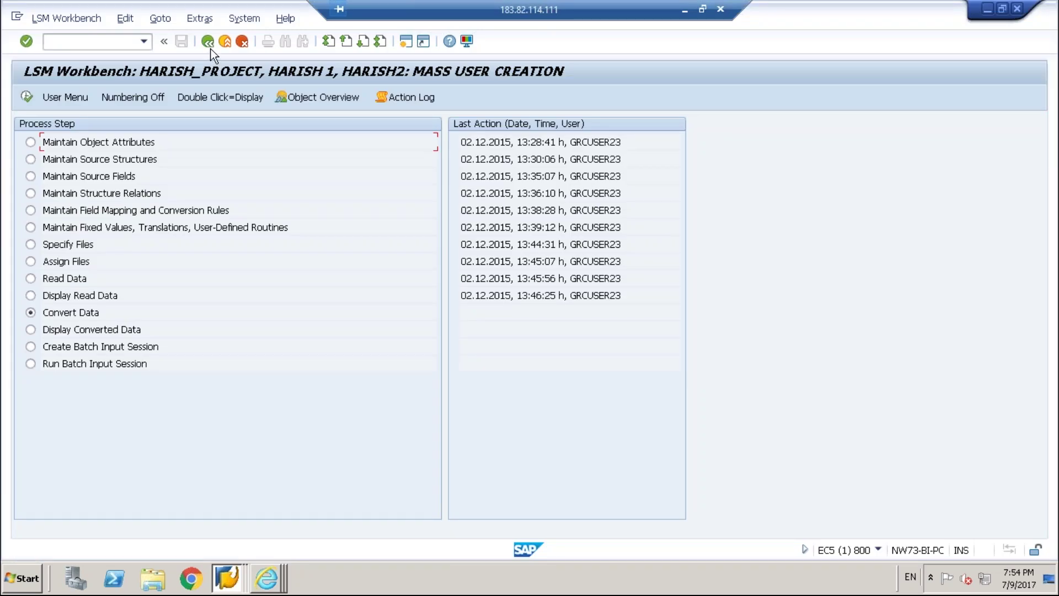
{"action": "left_click", "coordinate": [31, 143]}
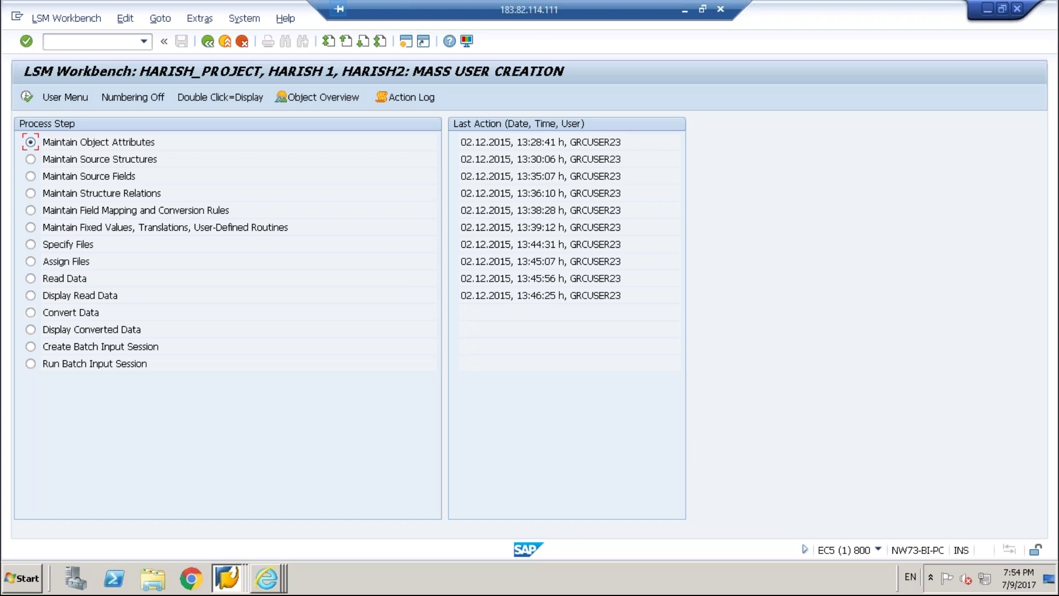
{"action": "left_click", "coordinate": [208, 42]}
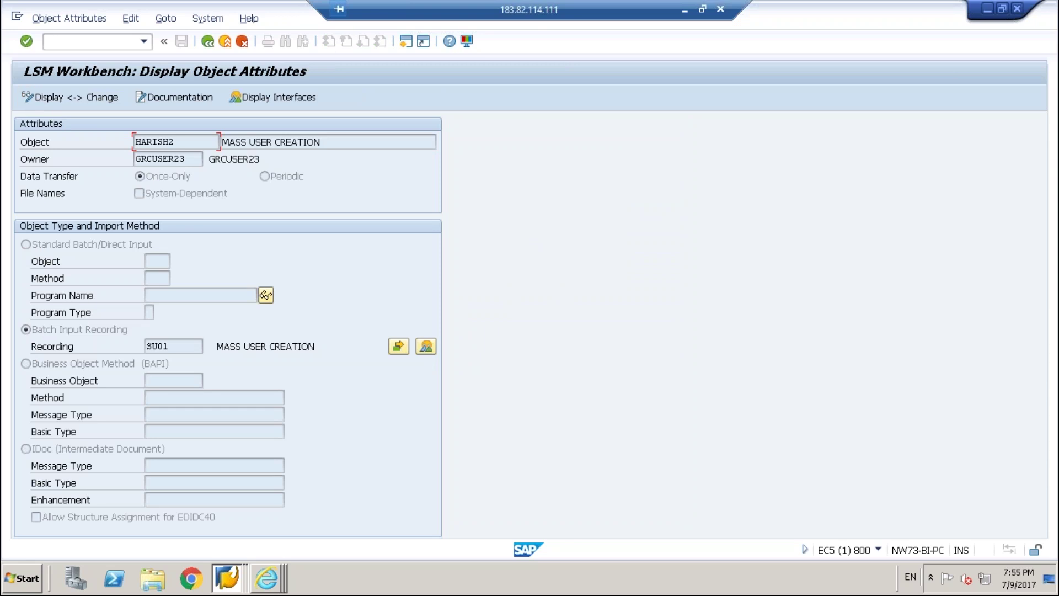
{"action": "left_click", "coordinate": [30, 101]}
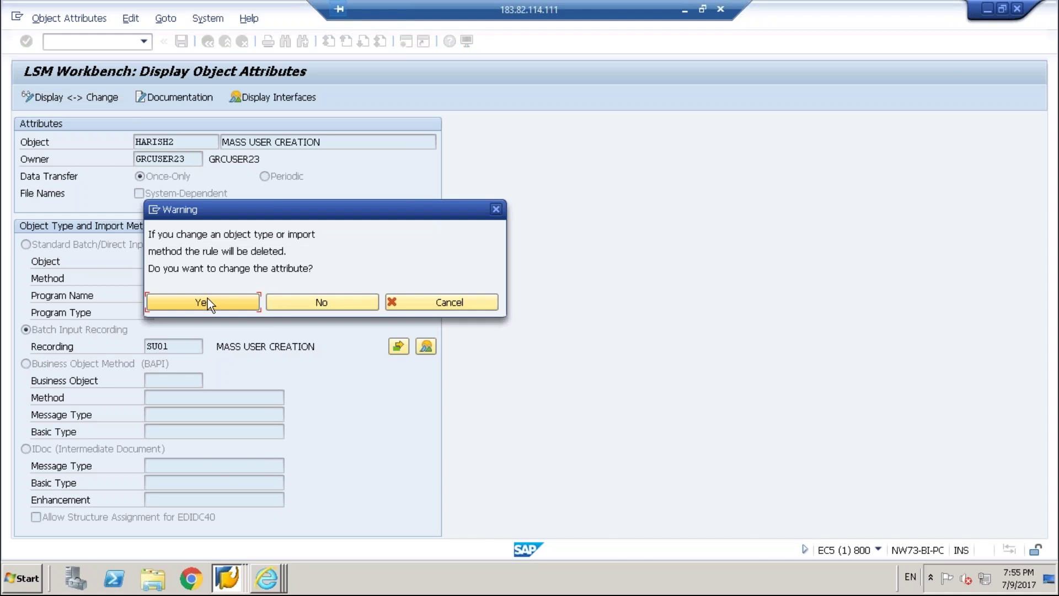
{"action": "left_click", "coordinate": [207, 298]}
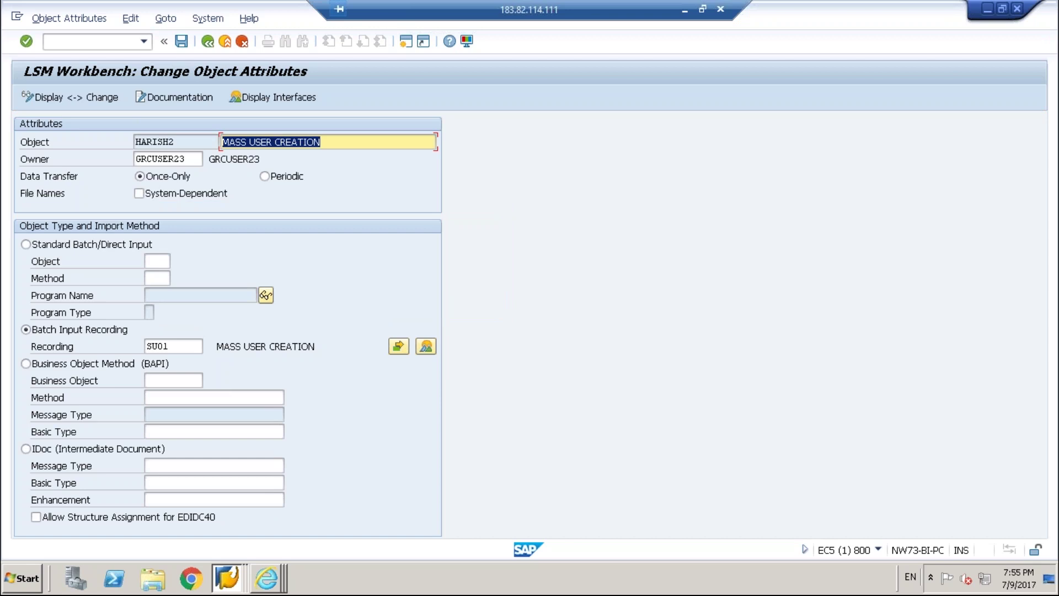
Show the recordings overview listing the SU01 MASS USER CREATION recording.
{"action": "left_click", "coordinate": [169, 346]}
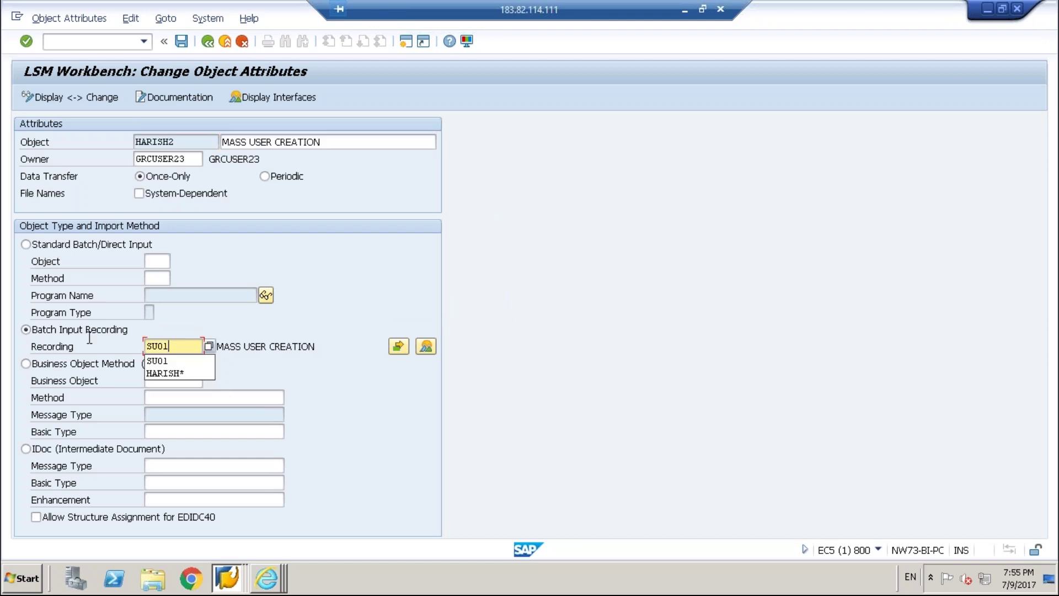
{"action": "left_click", "coordinate": [61, 347]}
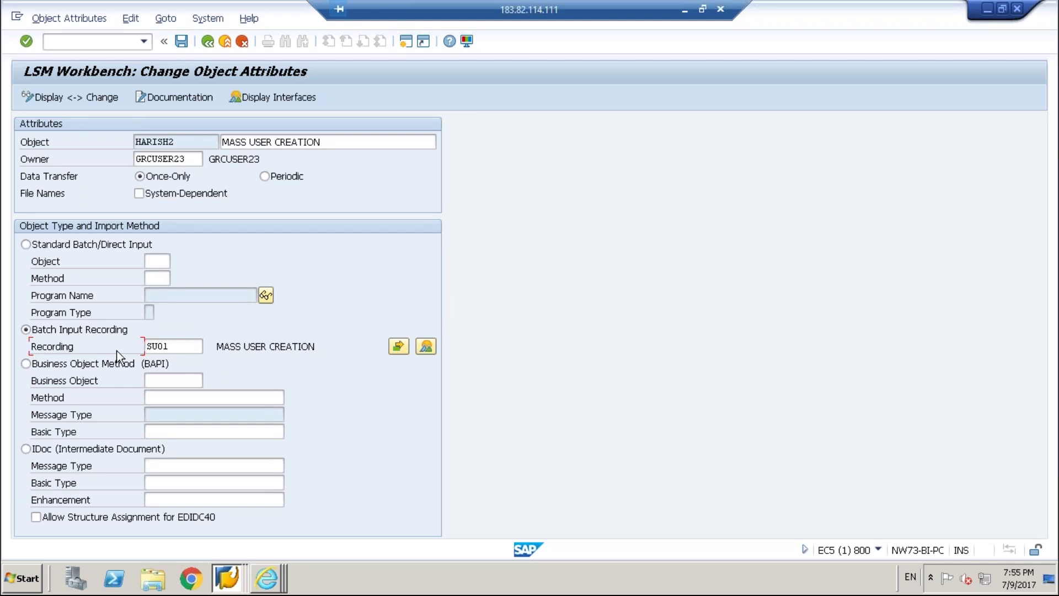
{"action": "left_click", "coordinate": [430, 346]}
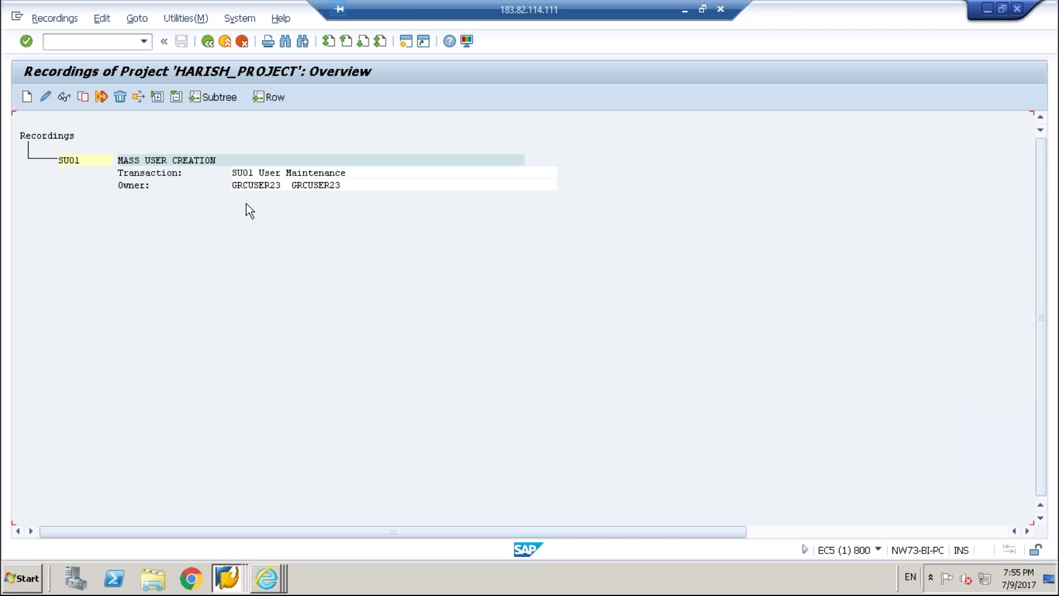
Open the SU01 recording for editing and rename field USR02-BNAME to ZUSERID.
{"action": "left_click", "coordinate": [72, 164]}
{"action": "left_click", "coordinate": [42, 96]}
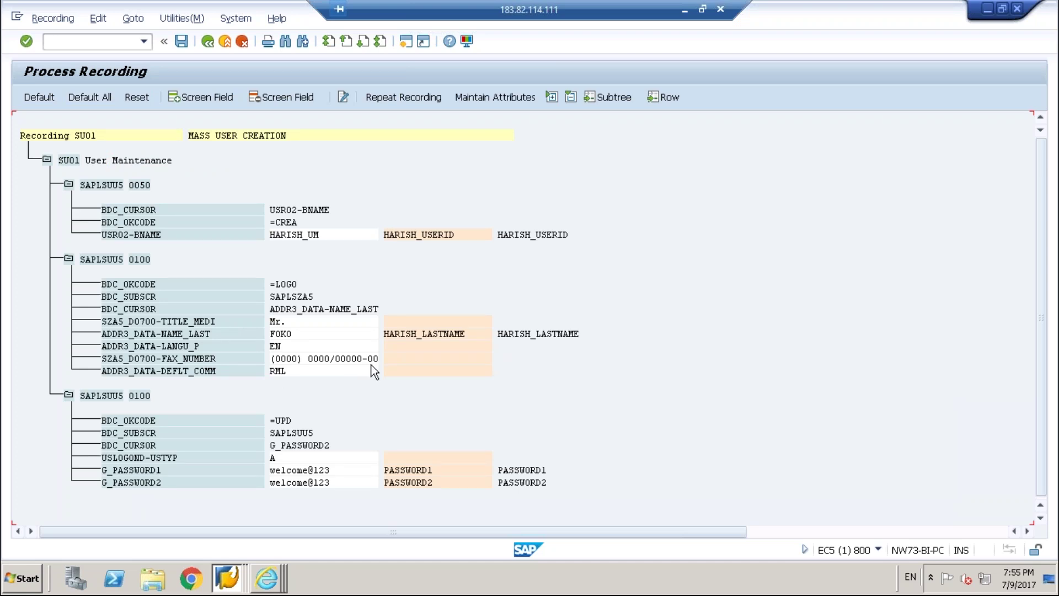
{"action": "double_click", "coordinate": [458, 234]}
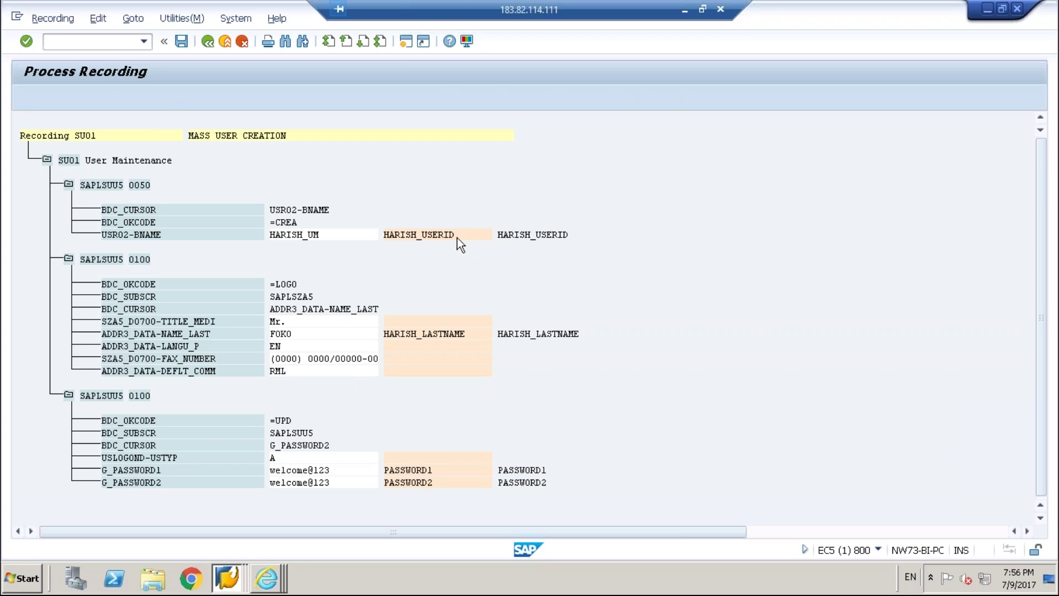
{"action": "left_click", "coordinate": [132, 232]}
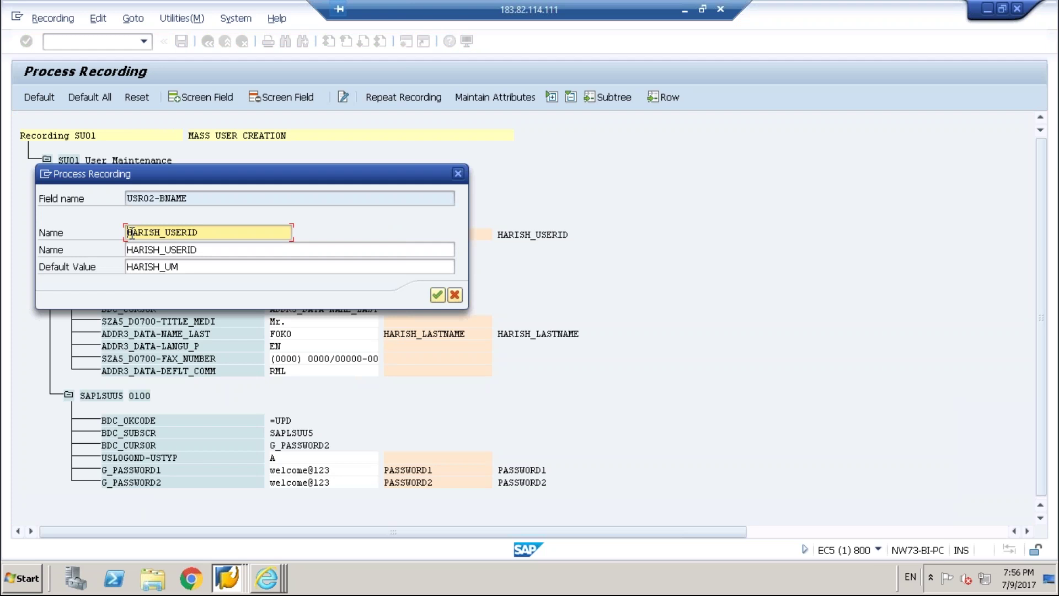
{"action": "type", "text": "z"}
{"action": "key", "text": "BackSpace"}
{"action": "type", "text": "Z"}
{"action": "key", "text": "Delete"}
{"action": "key", "text": "Delete"}
{"action": "key", "text": "Delete"}
{"action": "key", "text": "Delete"}
{"action": "key", "text": "Delete"}
{"action": "key", "text": "Delete"}
{"action": "key", "text": "Delete"}
{"action": "key", "text": "Delete"}
{"action": "type", "text": "U"}
{"action": "left_click", "coordinate": [436, 299]}
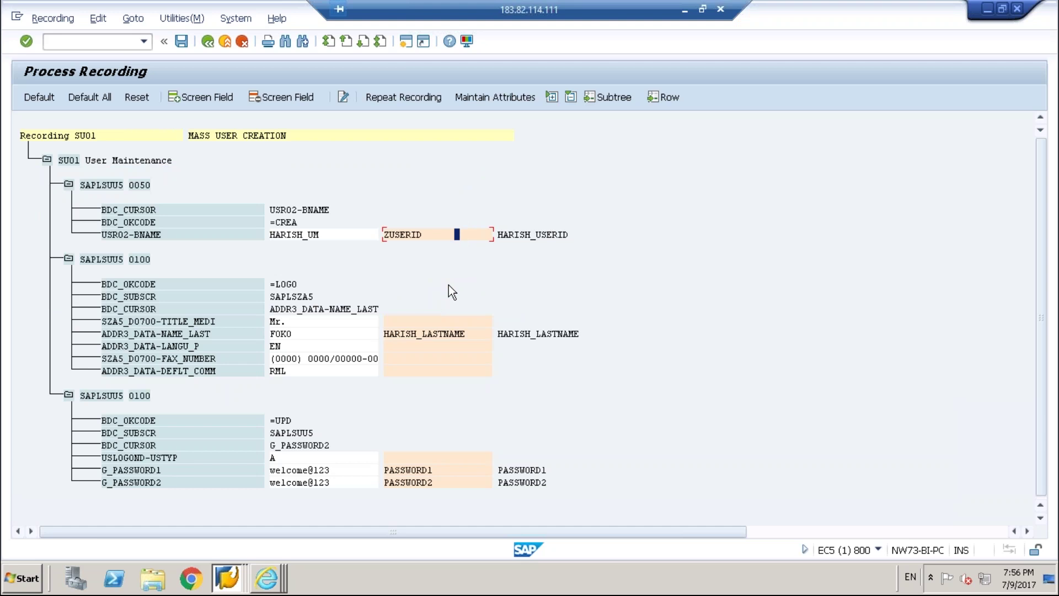
Rename last-name field ADDR3_DATA-NAME_LAST to ZLASTNAME in both Name entries.
{"action": "double_click", "coordinate": [445, 334]}
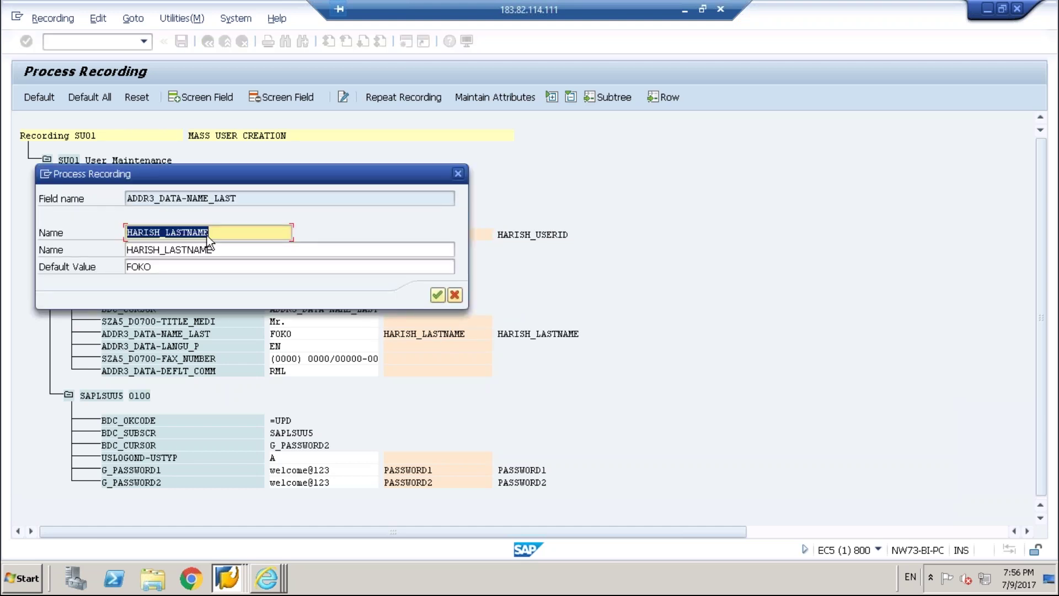
{"action": "key", "text": "End"}
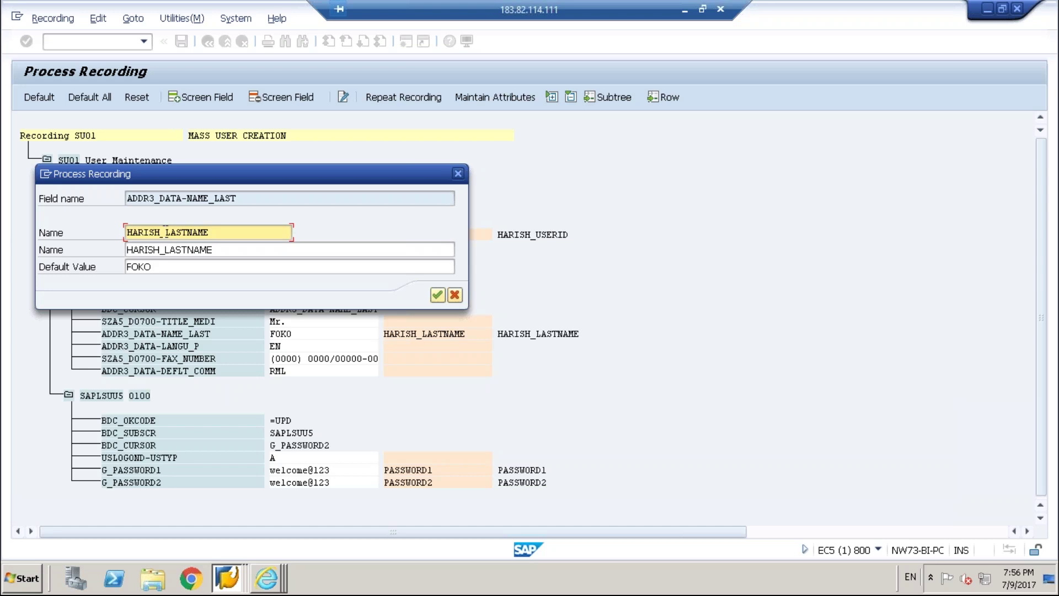
{"action": "key", "text": "BackSpace"}
{"action": "key", "text": "BackSpace"}
{"action": "key", "text": "BackSpace"}
{"action": "key", "text": "BackSpace"}
{"action": "key", "text": "BackSpace"}
{"action": "key", "text": "BackSpace"}
{"action": "key", "text": "BackSpace"}
{"action": "type", "text": "Z"}
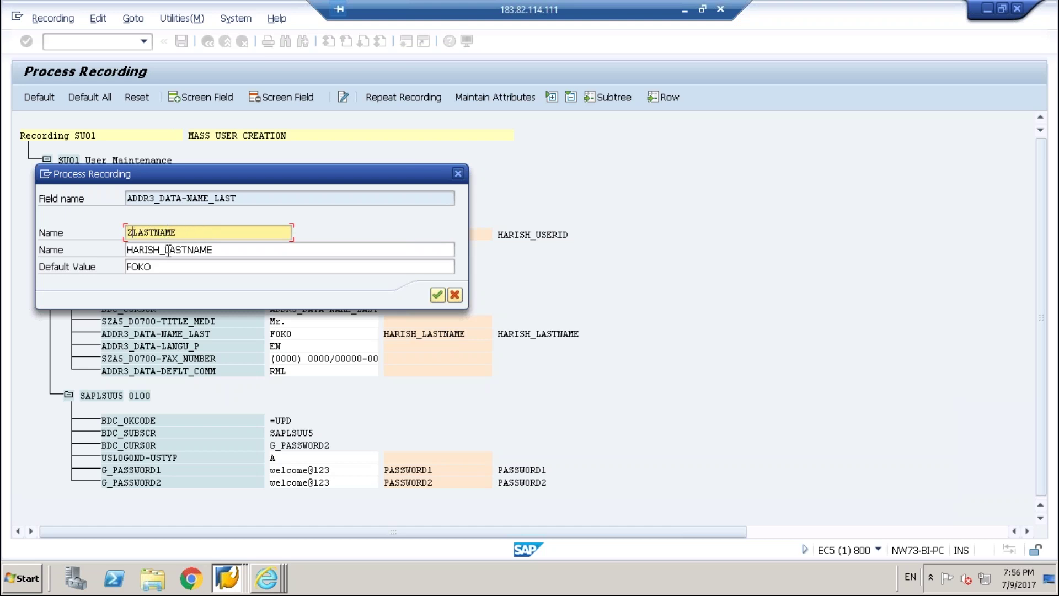
{"action": "left_click", "coordinate": [163, 250]}
{"action": "key", "text": "BackSpace"}
{"action": "key", "text": "BackSpace"}
{"action": "key", "text": "BackSpace"}
{"action": "key", "text": "BackSpace"}
{"action": "key", "text": "BackSpace"}
{"action": "key", "text": "BackSpace"}
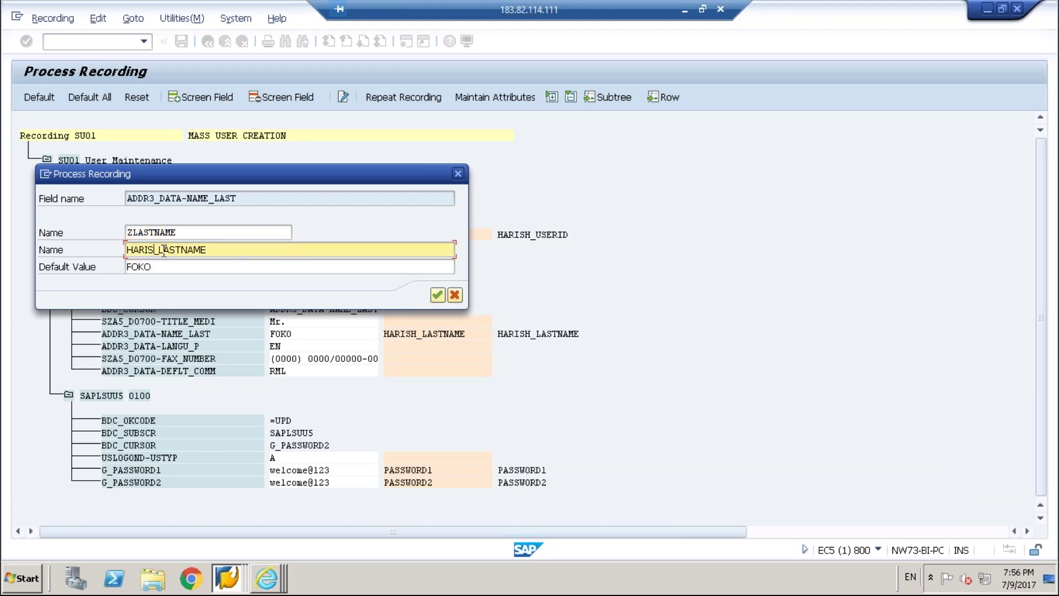
{"action": "type", "text": "Z"}
{"action": "key", "text": "Right"}
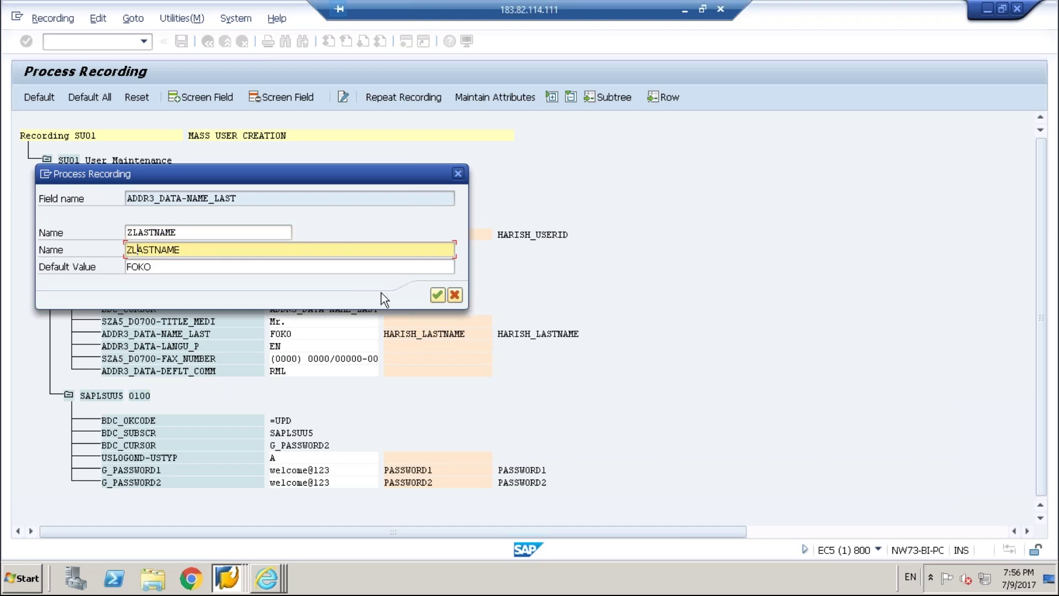
{"action": "left_click", "coordinate": [437, 296]}
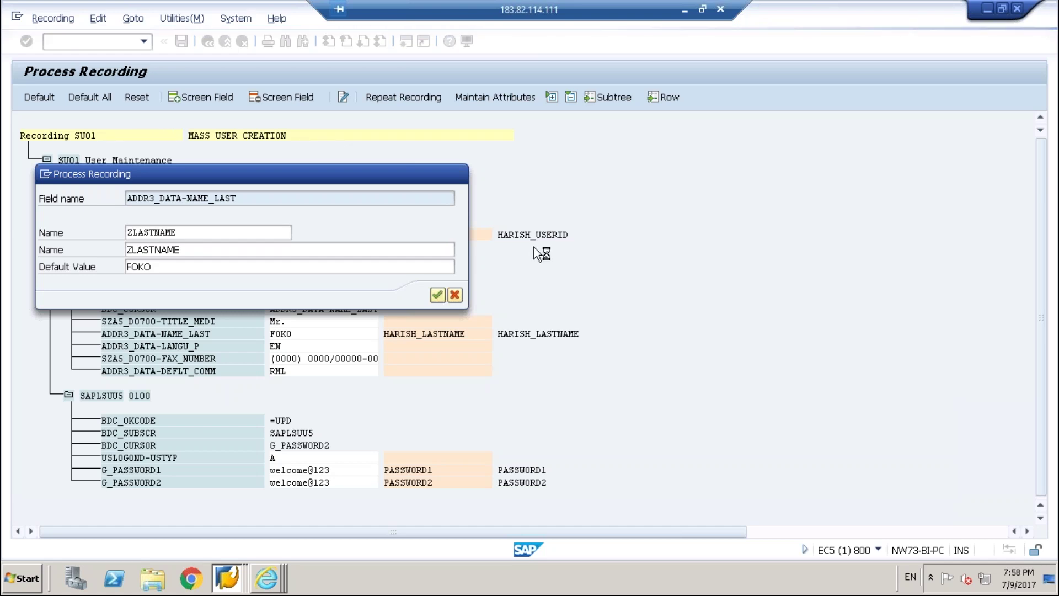
Confirm the ZLASTNAME rename so the last-name row shows it.
{"action": "left_click", "coordinate": [438, 296]}
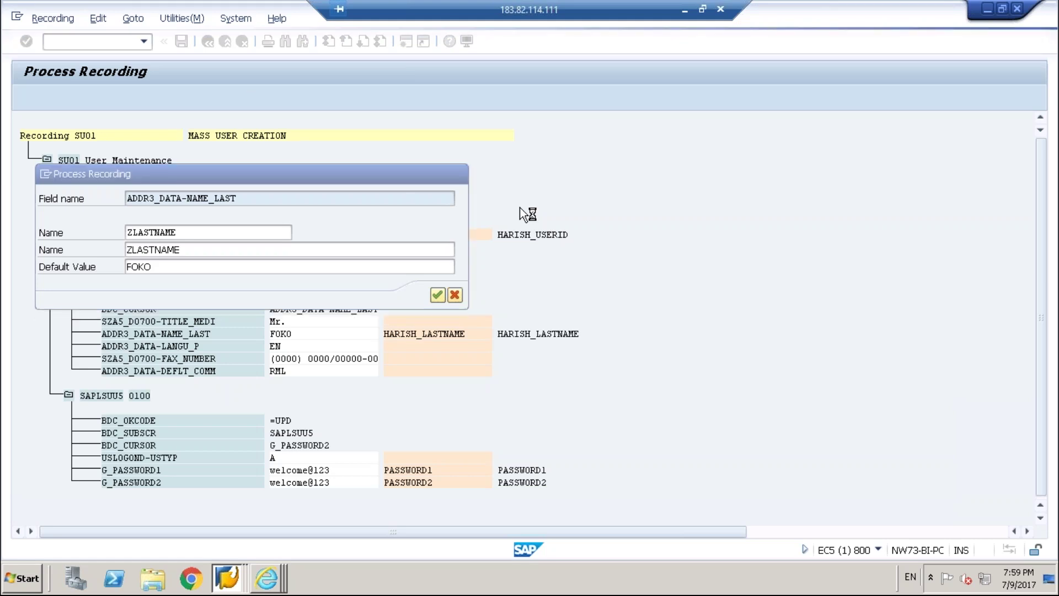
Rename G_PASSWORD1 to ZPASSWORD1 and G_PASSWORD2 to ZPASSWORD2 in the SU01 recording.
{"action": "left_click", "coordinate": [433, 470]}
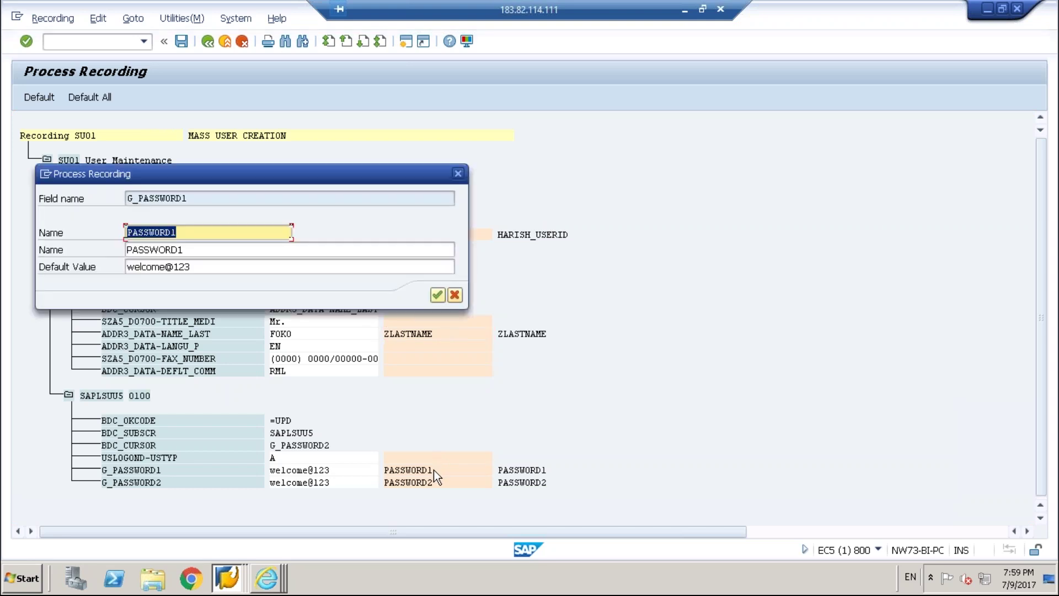
{"action": "left_click", "coordinate": [129, 234]}
{"action": "type", "text": "Z"}
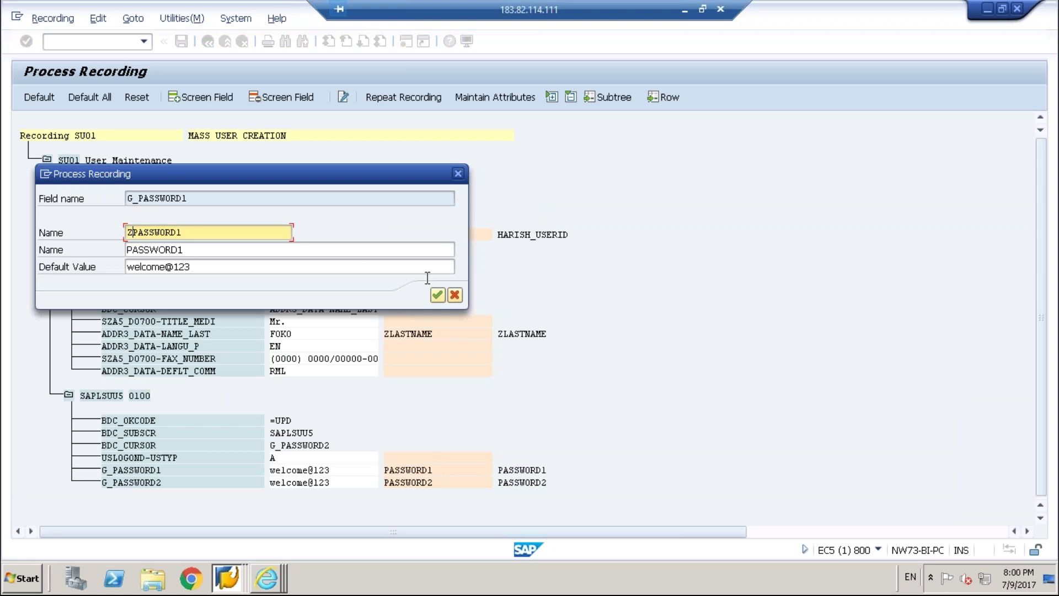
{"action": "left_click", "coordinate": [437, 297]}
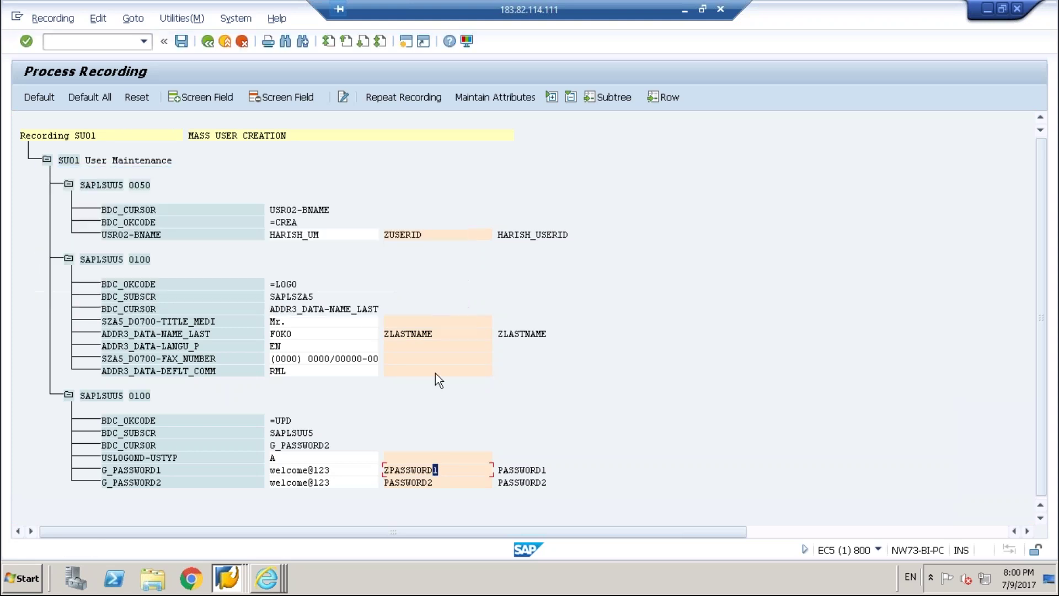
{"action": "double_click", "coordinate": [401, 482]}
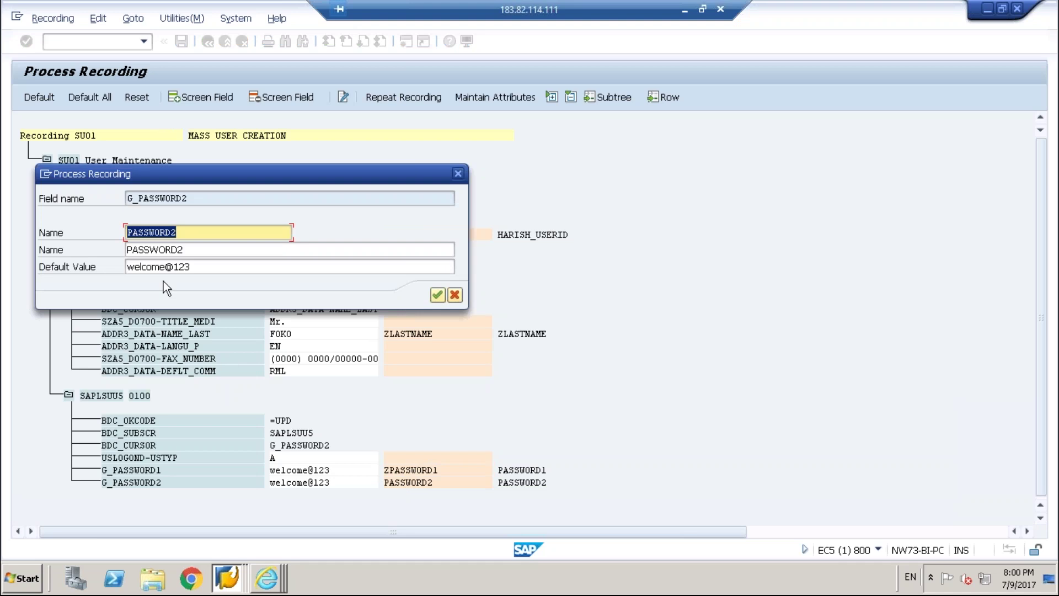
{"action": "left_click", "coordinate": [129, 232]}
{"action": "type", "text": "Z"}
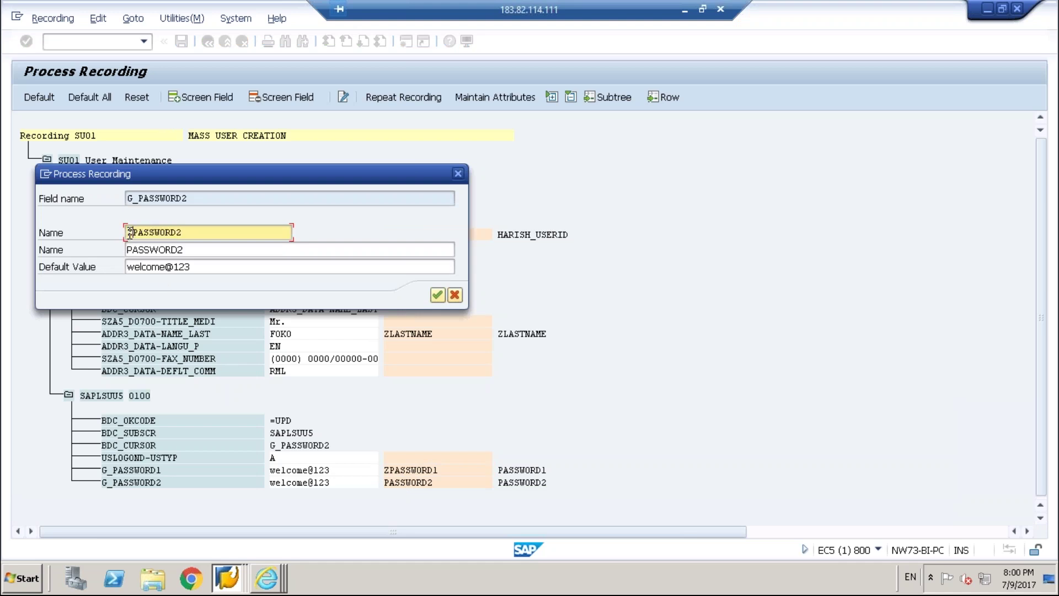
{"action": "left_click", "coordinate": [439, 290]}
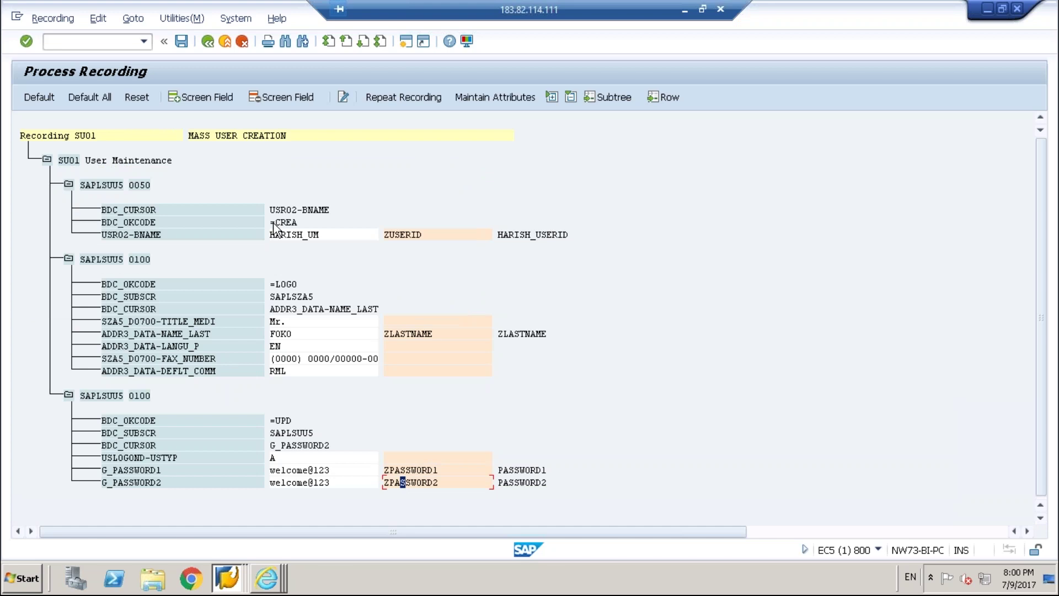
Save the recording with fields ZUSERID, ZLASTNAME, ZPASSWORD1, ZPASSWORD2 and return to HARISH2's process step list.
{"action": "left_click", "coordinate": [184, 45]}
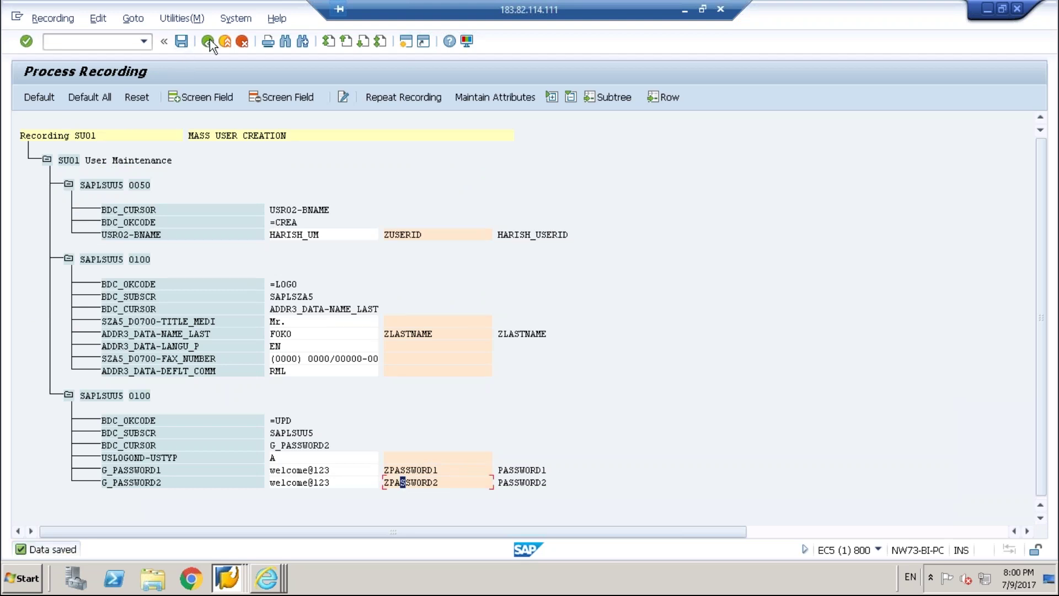
{"action": "left_click", "coordinate": [209, 42]}
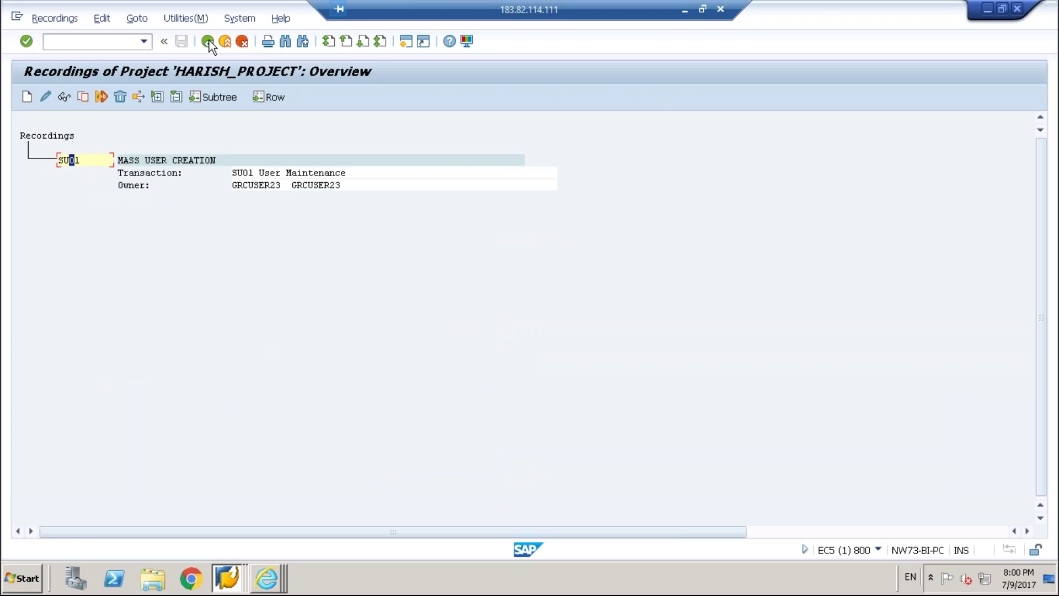
{"action": "left_click", "coordinate": [208, 40]}
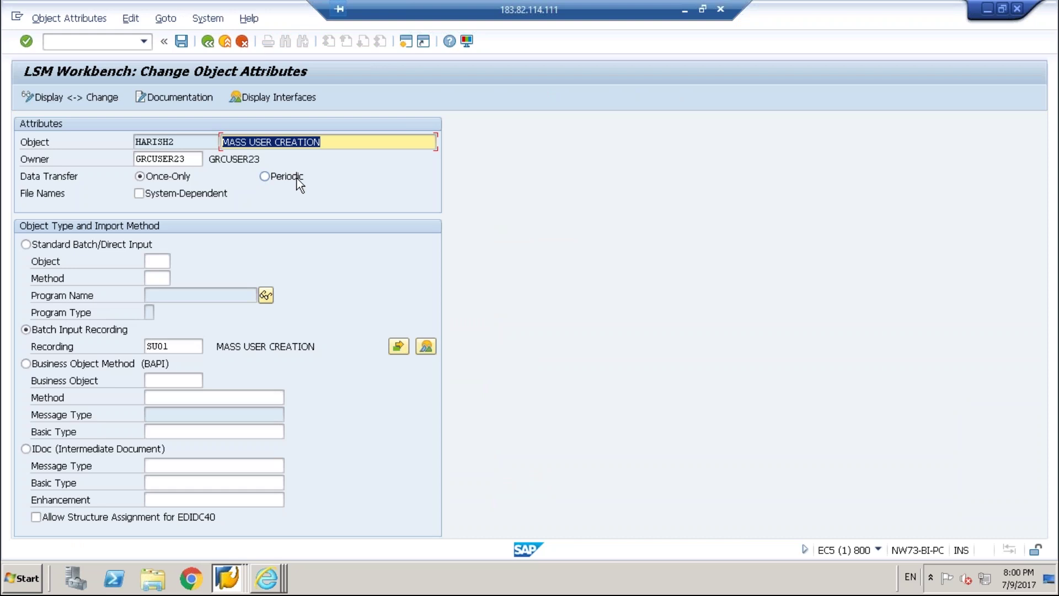
{"action": "left_click", "coordinate": [208, 42]}
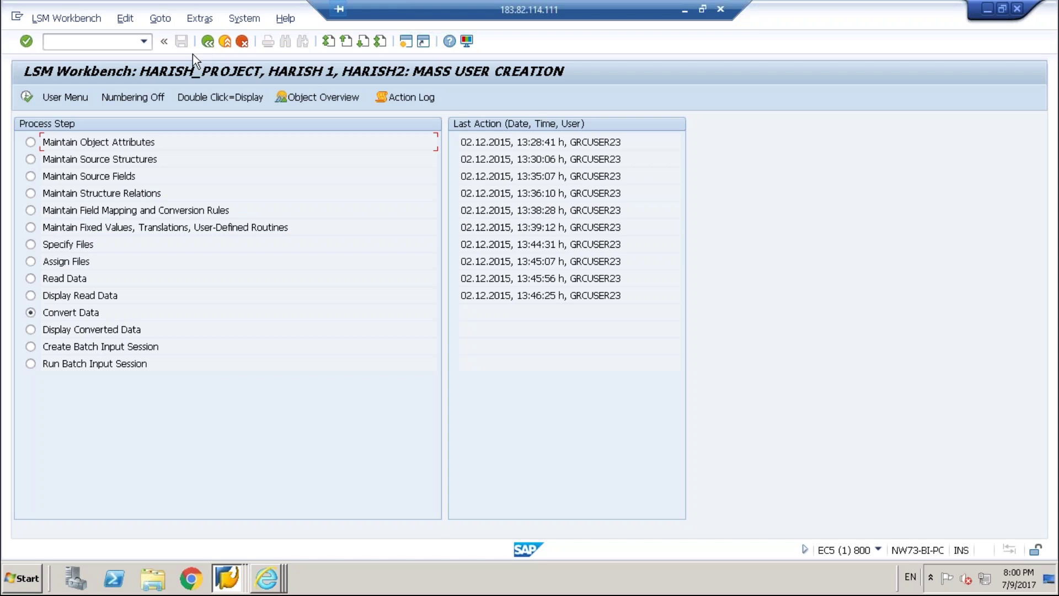
{"action": "left_click", "coordinate": [27, 98]}
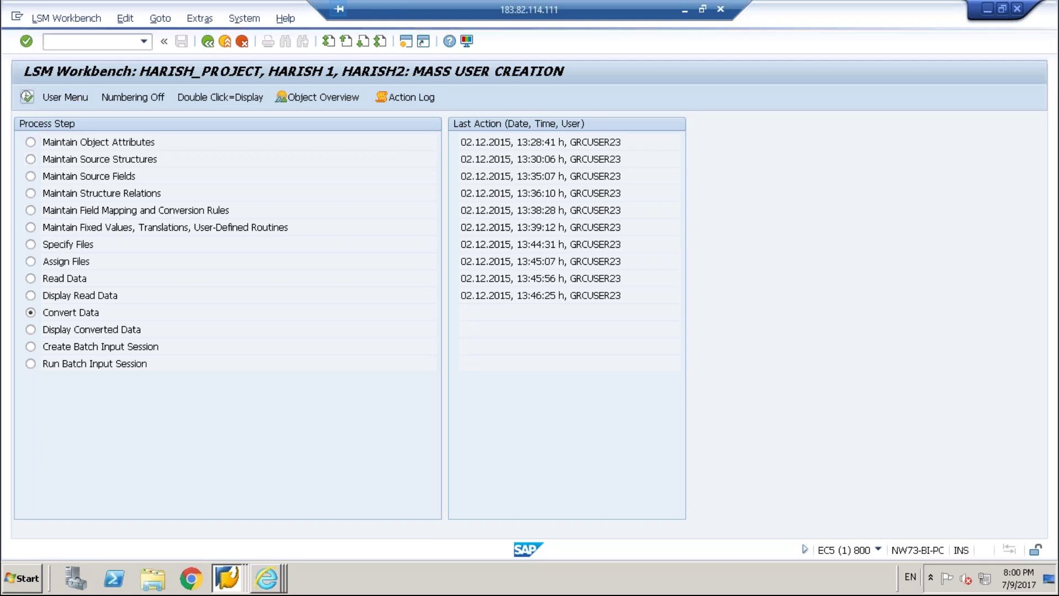